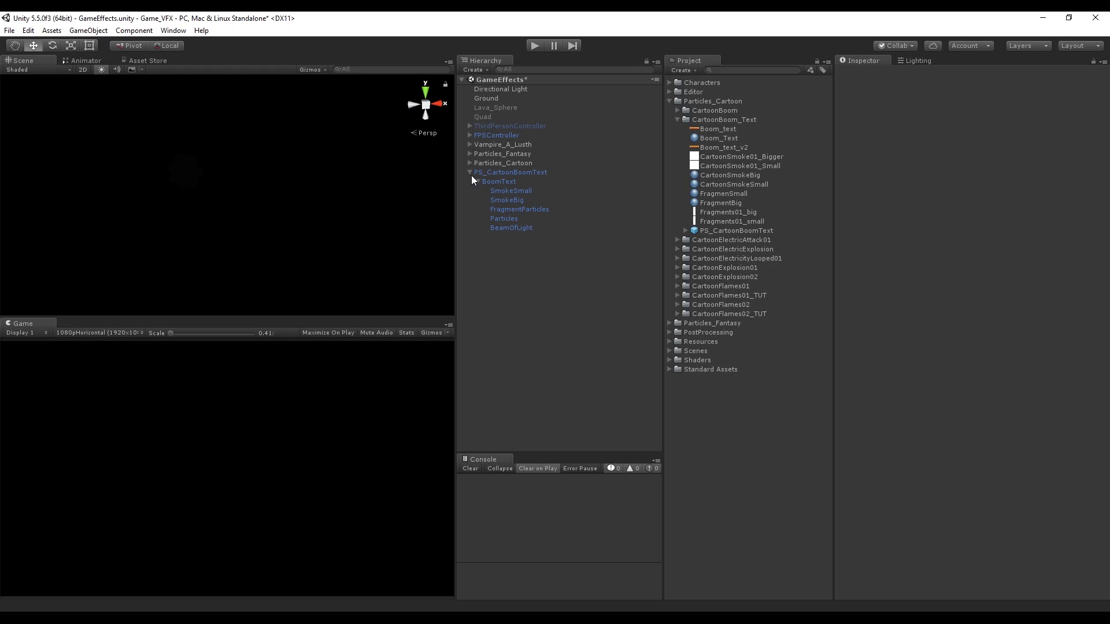
- Create an empty object in the GameEffects scene and name it PS_CartoonBoomText_TUT
{"action": "left_click", "coordinate": [470, 173]}
{"action": "right_click", "coordinate": [487, 215]}
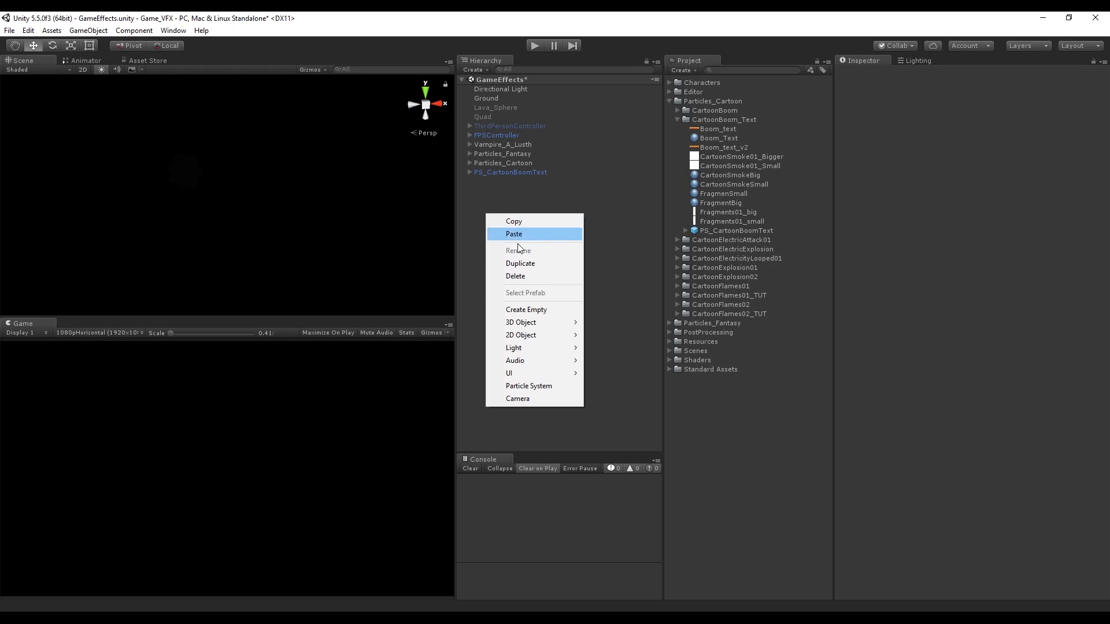
{"action": "left_click", "coordinate": [547, 312]}
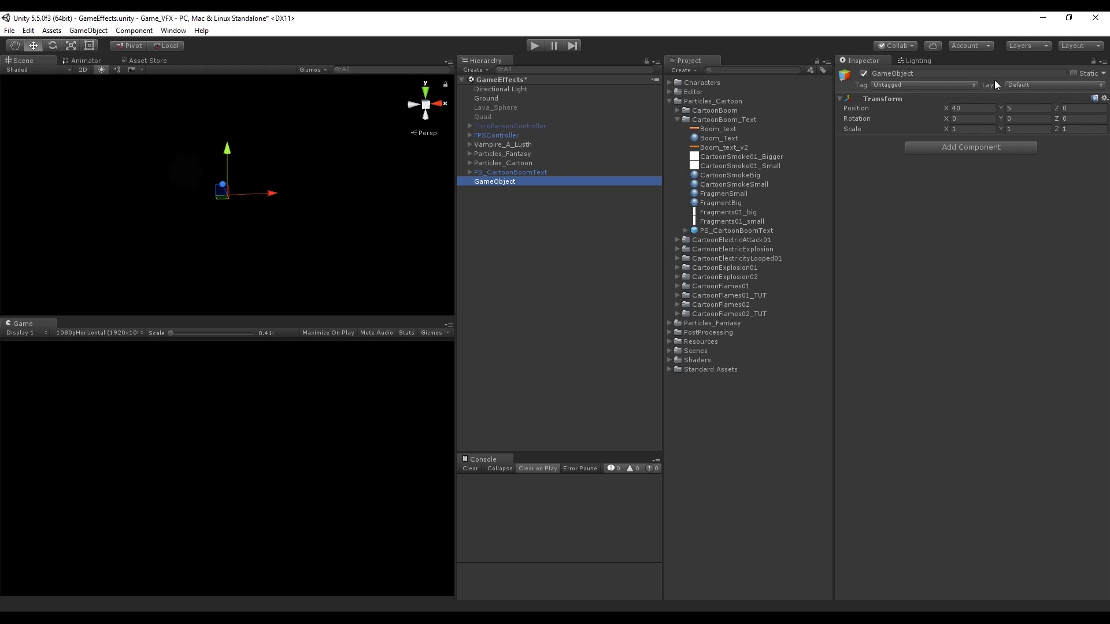
{"action": "left_click", "coordinate": [975, 72]}
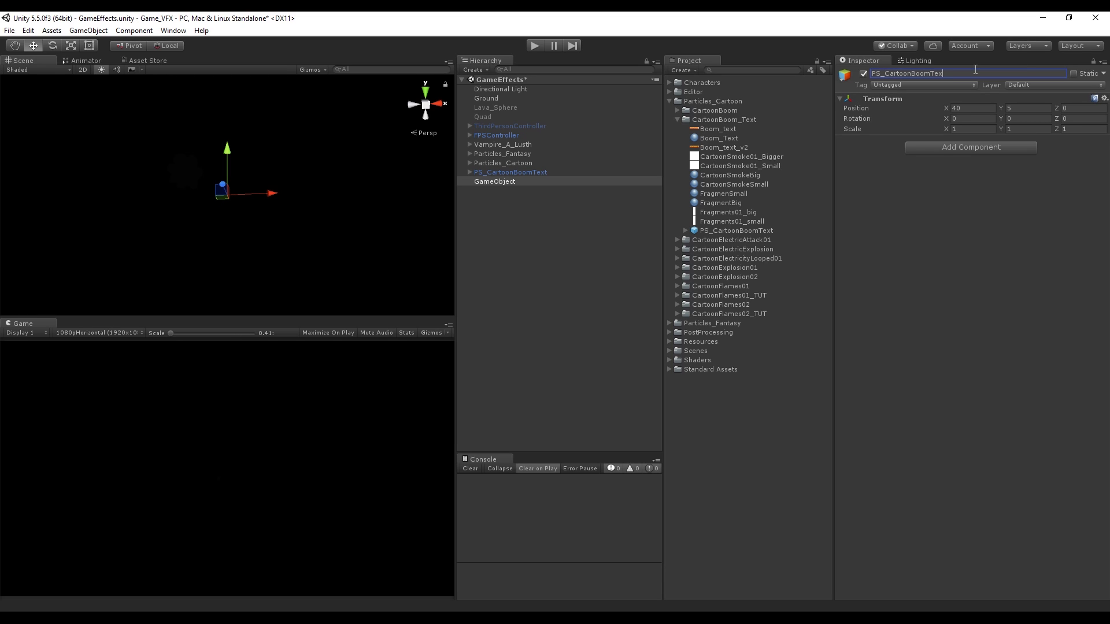
{"action": "type", "text": "PS_CartoonBoomText_TUT"}
{"action": "key", "text": "Return"}
- Add a particle system as a child of PS_CartoonBoomText_TUT and name it BoomText
{"action": "left_click", "coordinate": [512, 184]}
{"action": "right_click", "coordinate": [513, 184]}
{"action": "left_click", "coordinate": [546, 352]}
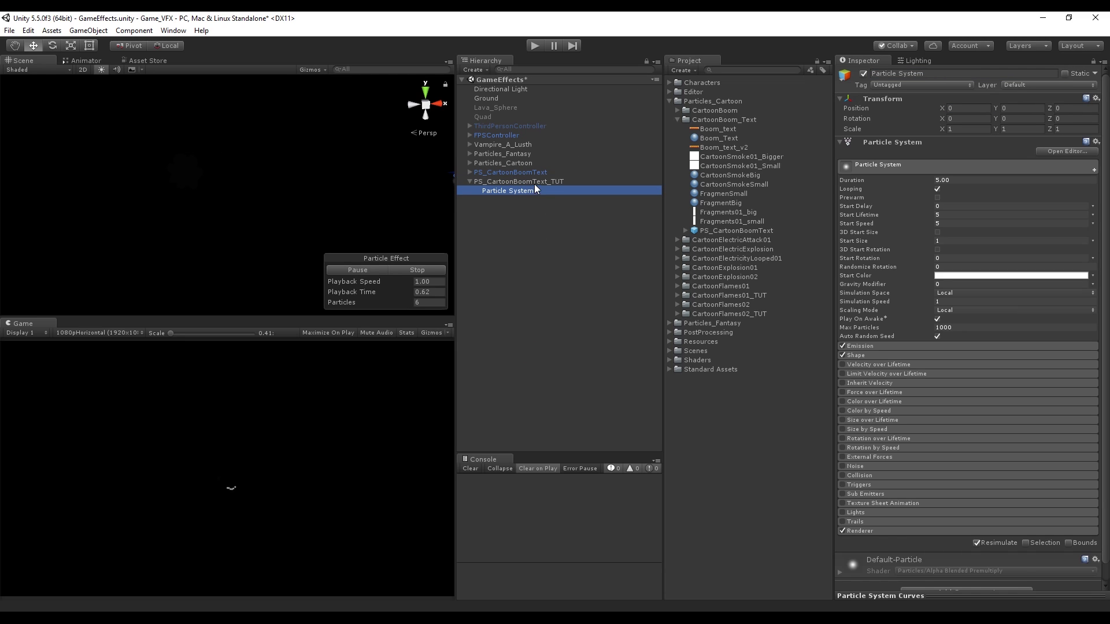
{"action": "middle_click_drag", "start_coordinate": [321, 231], "coordinate": [324, 195]}
{"action": "left_click", "coordinate": [915, 73]}
{"action": "type", "text": "Bo"}
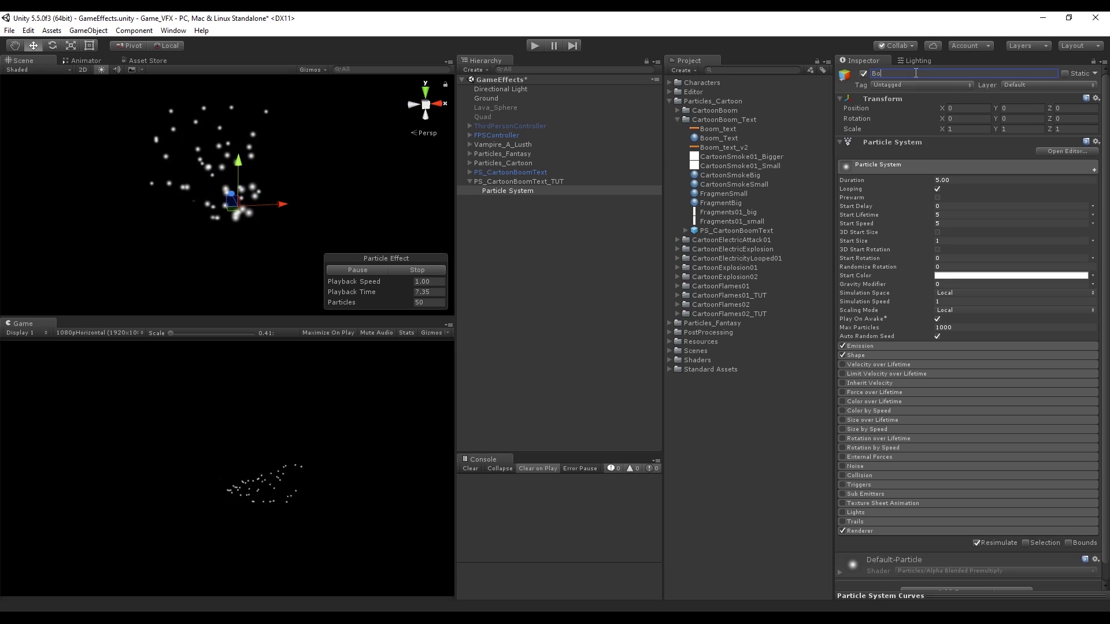
{"action": "type", "text": "omText"}
{"action": "key", "text": "Return"}
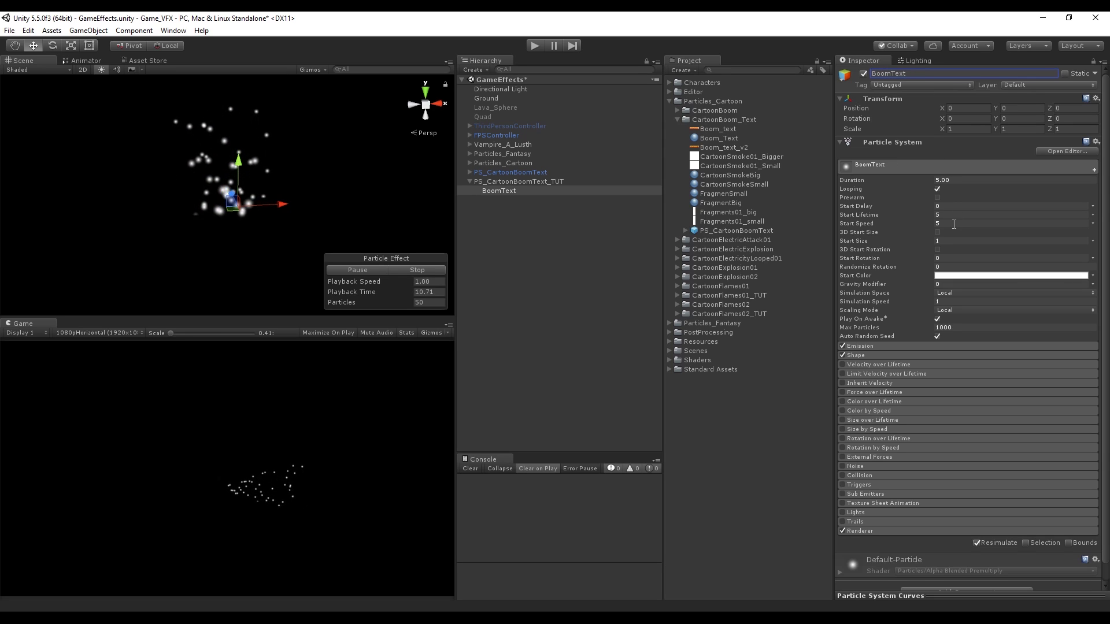
{"action": "left_click", "coordinate": [954, 224]}
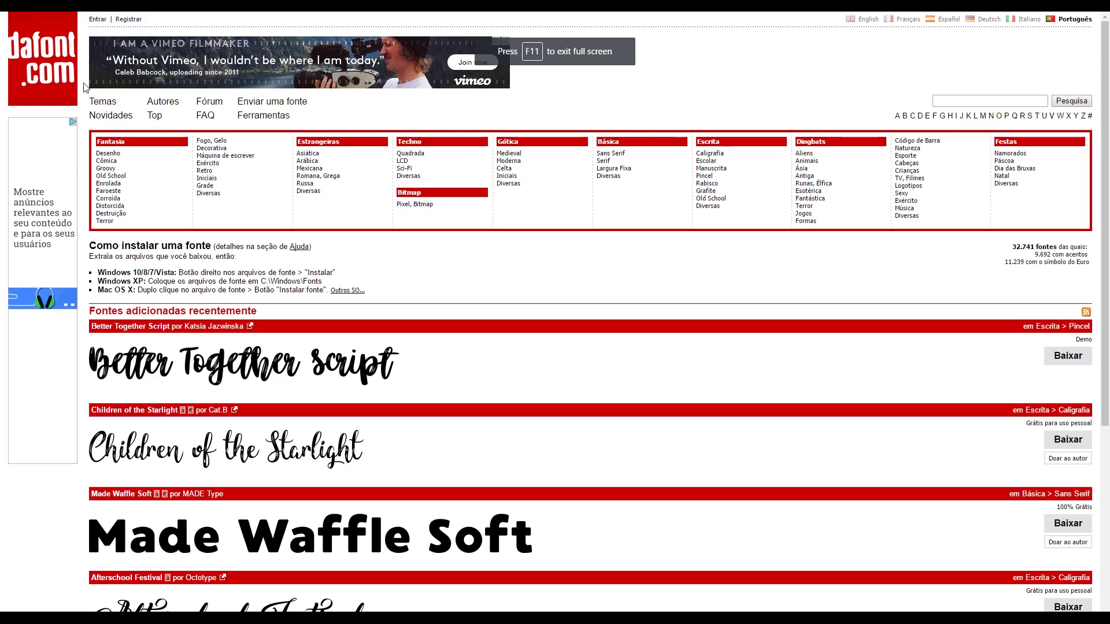
- Switch to the DaFont website, search for "cartoon" fonts and preview the results with the text "BOOM!"
{"action": "left_click", "coordinate": [949, 101]}
{"action": "type", "text": "cartoon"}
{"action": "key", "text": "Return"}
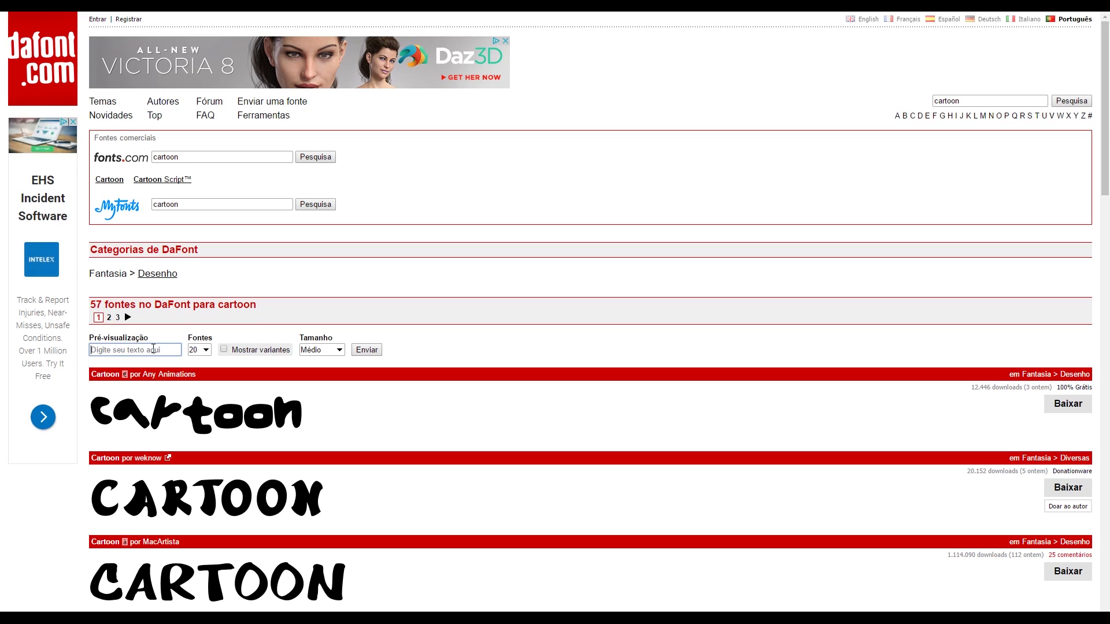
{"action": "left_click", "coordinate": [153, 349]}
{"action": "type", "text": "B"}
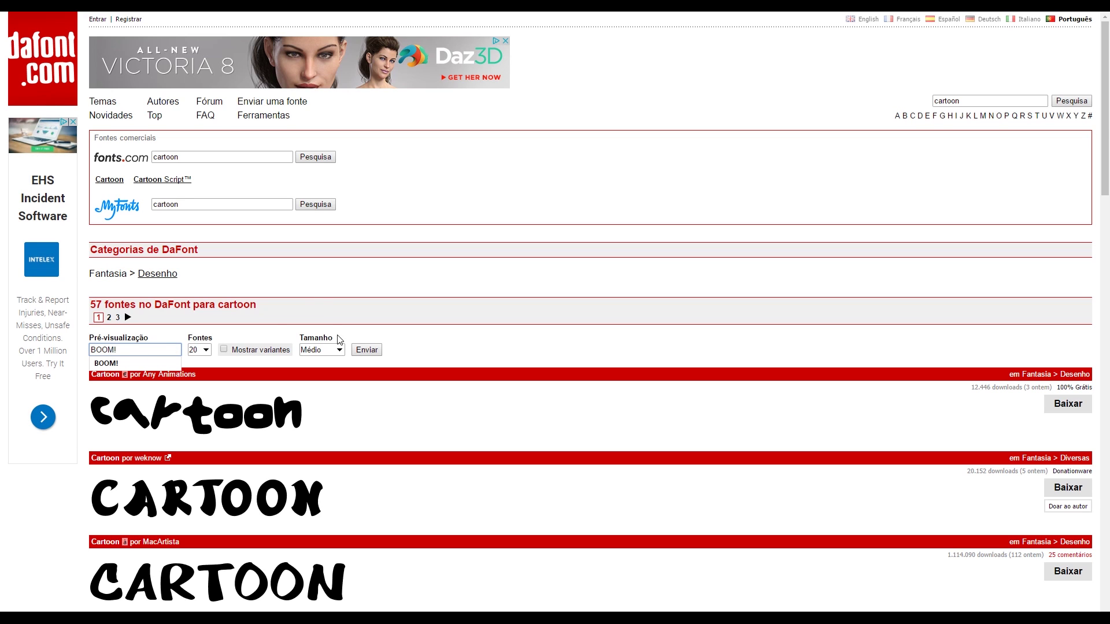
{"action": "type", "text": "OOM!"}
{"action": "left_click", "coordinate": [367, 350]}
- Browse the "BOOM!" previews of the cartoon fonts and download a suitable font
{"action": "scroll", "coordinate": [278, 393], "scroll_direction": "down", "scroll_amount": 6}
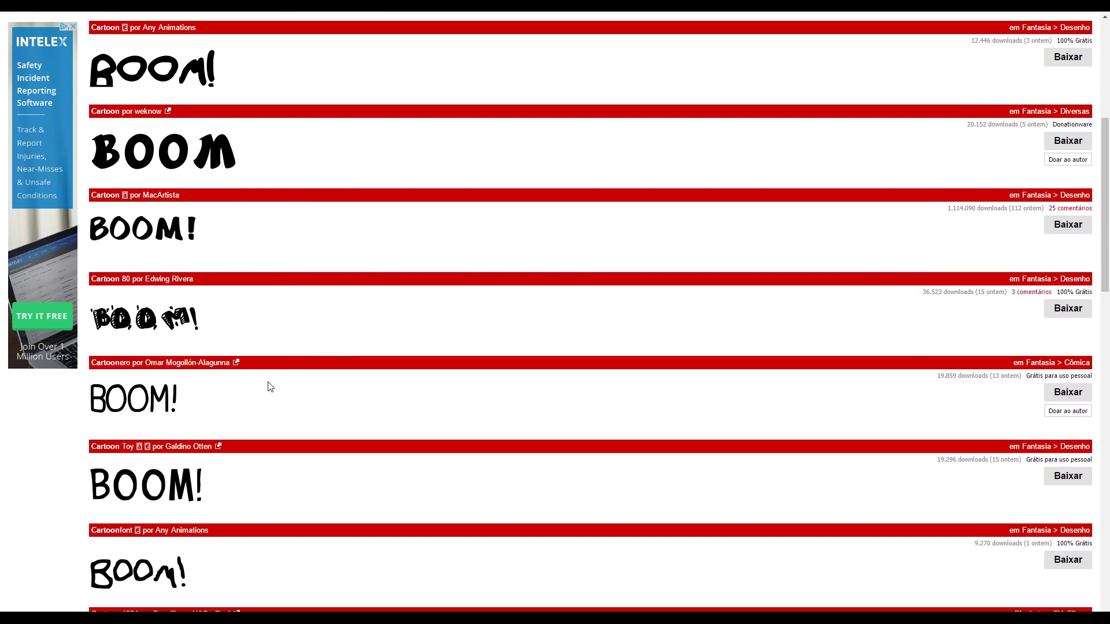
{"action": "scroll", "coordinate": [194, 281], "scroll_direction": "down", "scroll_amount": 10}
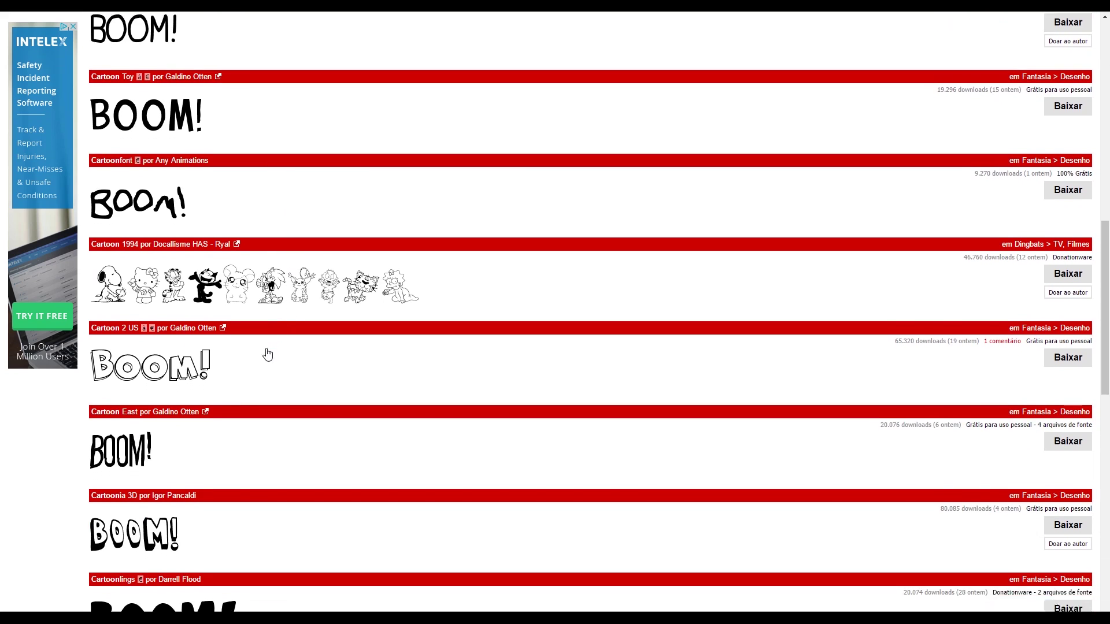
{"action": "scroll", "coordinate": [249, 382], "scroll_direction": "down", "scroll_amount": 6}
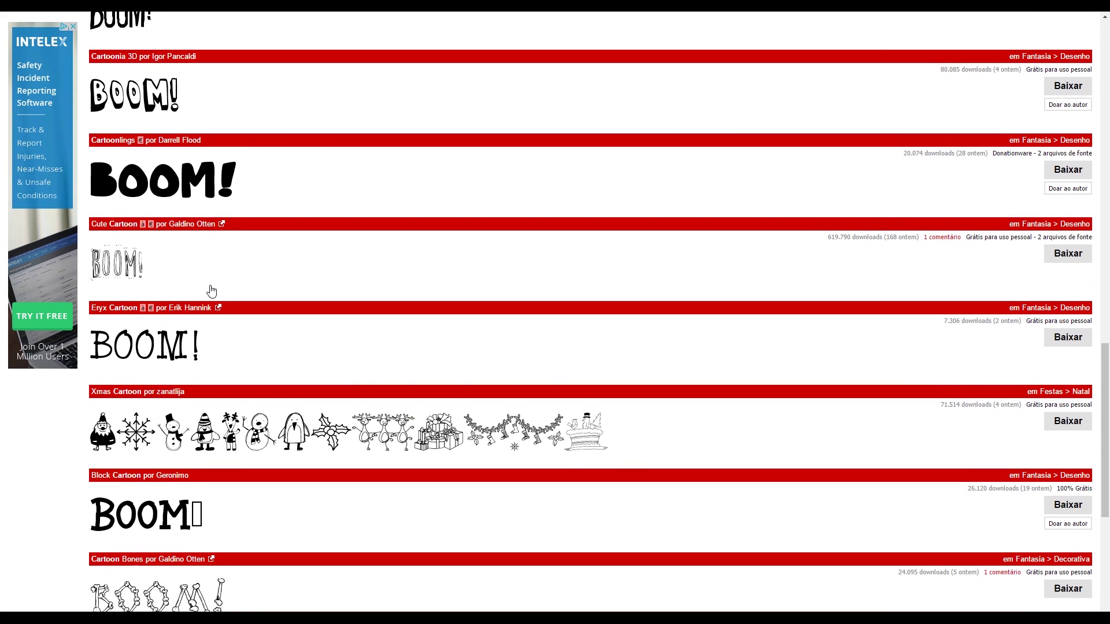
{"action": "scroll", "coordinate": [219, 330], "scroll_direction": "down", "scroll_amount": 5}
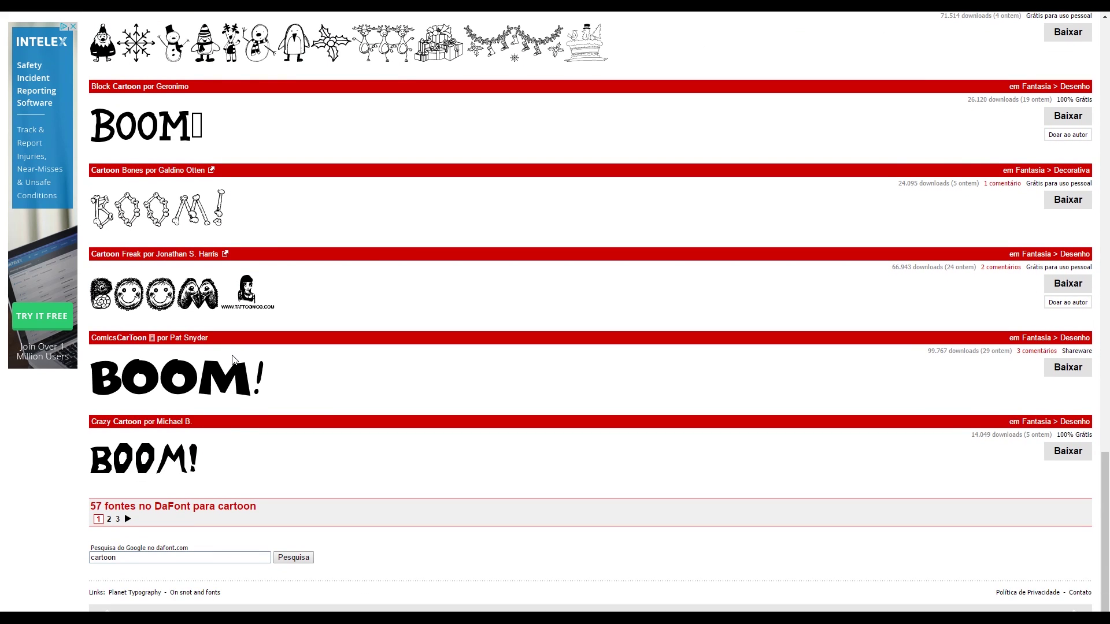
{"action": "scroll", "coordinate": [233, 359], "scroll_direction": "up", "scroll_amount": 9}
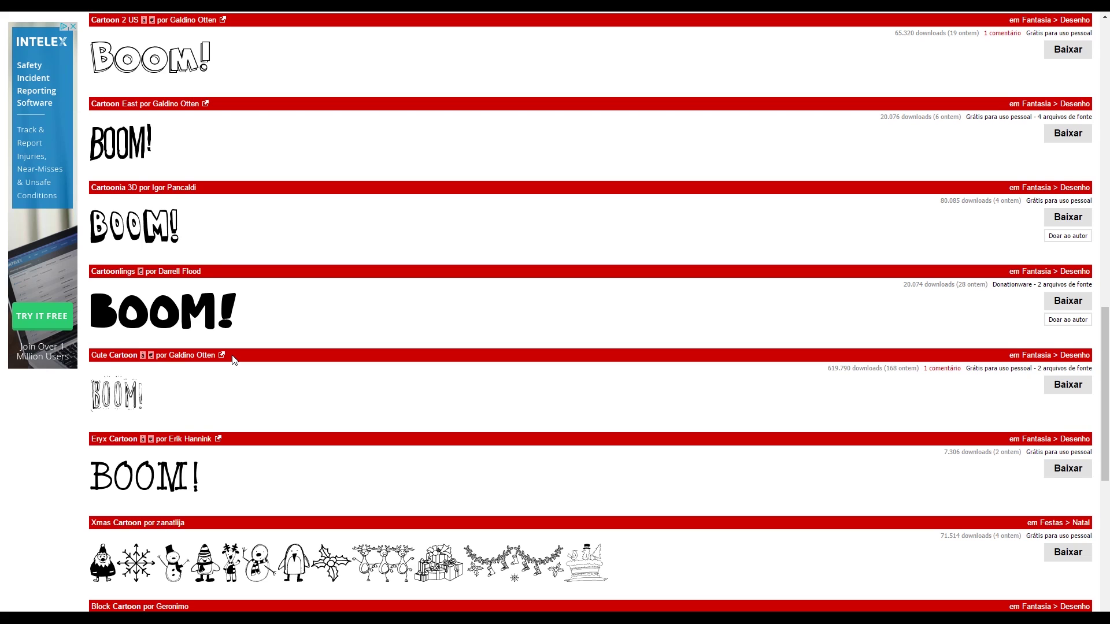
{"action": "scroll", "coordinate": [234, 359], "scroll_direction": "up", "scroll_amount": 3}
{"action": "left_click", "coordinate": [1069, 224]}
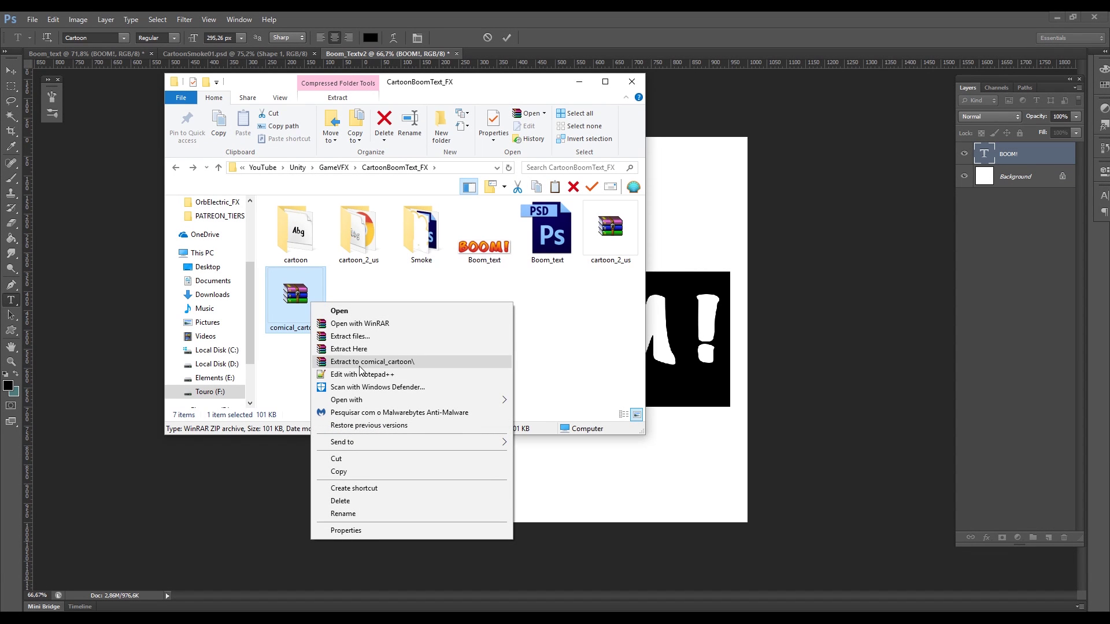
- Extract the comical_cartoon archive in File Explorer and install the Comical Cartoon TrueType font
{"action": "left_click", "coordinate": [359, 364]}
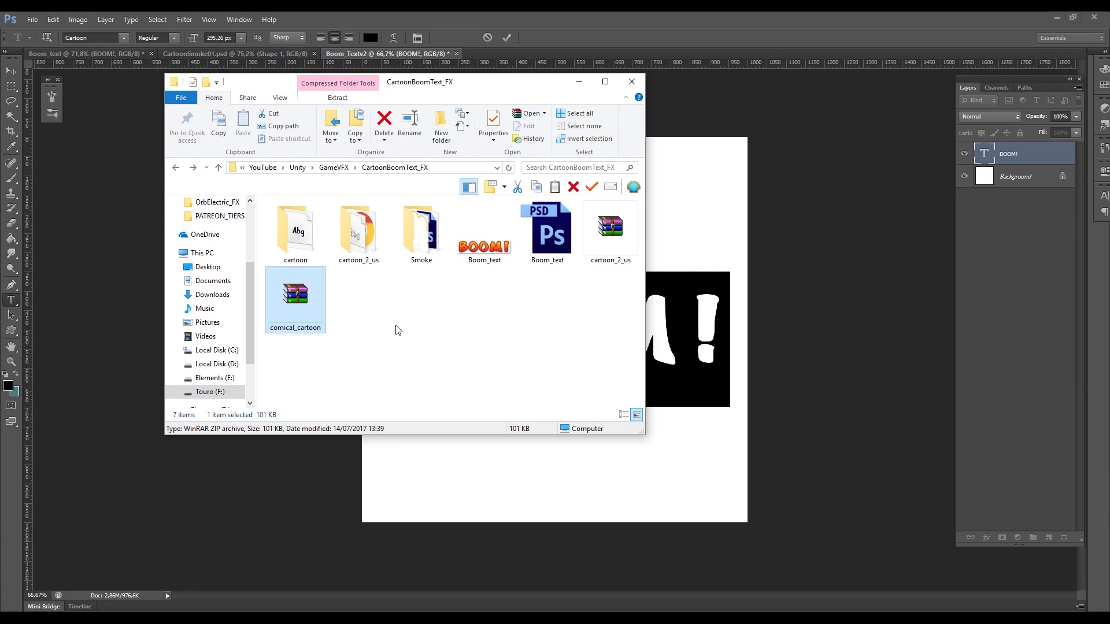
{"action": "double_click", "coordinate": [416, 257]}
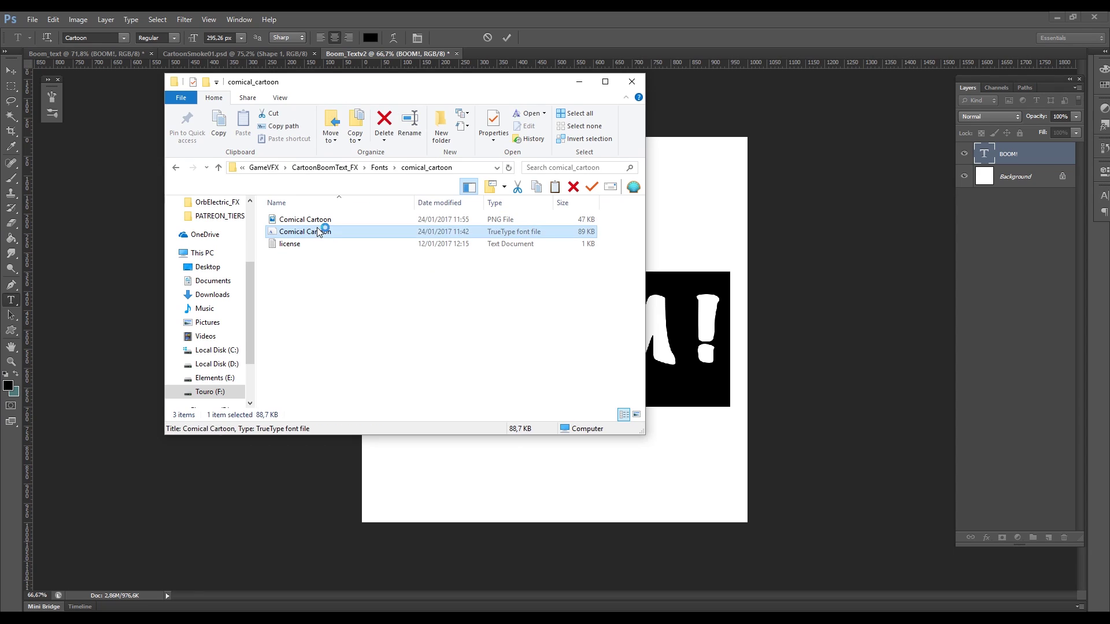
{"action": "double_click", "coordinate": [318, 227]}
{"action": "left_click", "coordinate": [133, 73]}
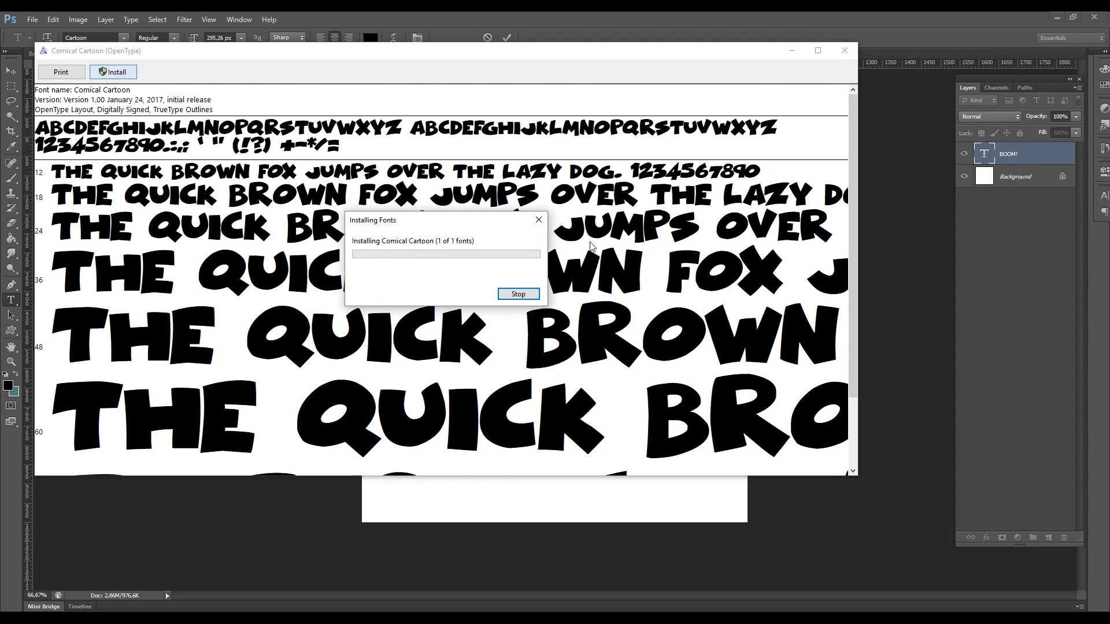
{"action": "left_click", "coordinate": [844, 53]}
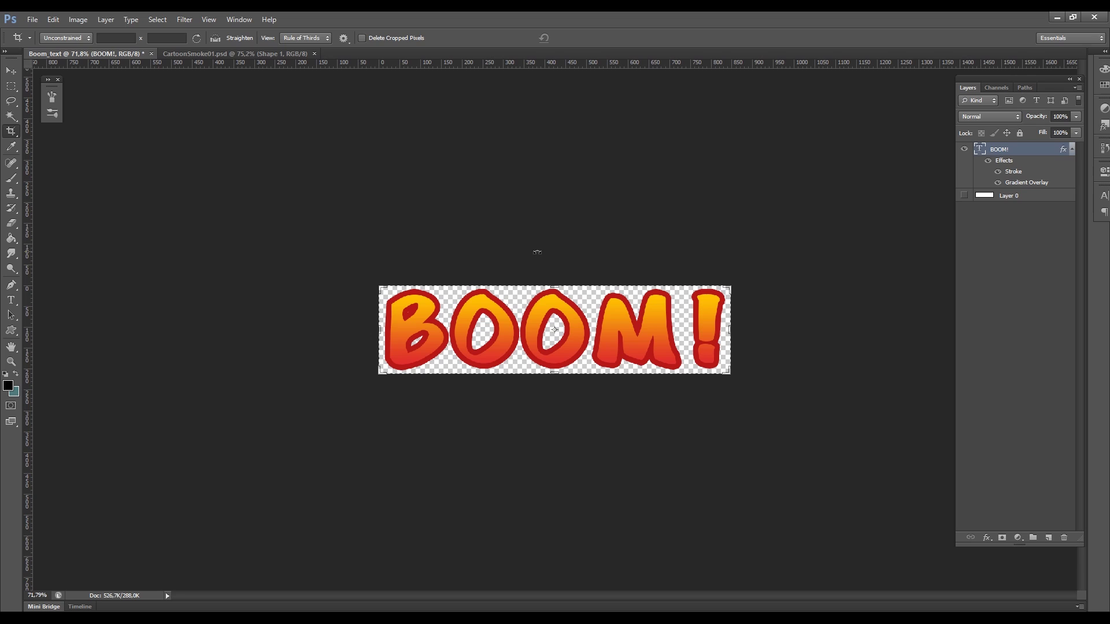
- In Photoshop, create a white 1000 × 1000 px document named Boom_Textv2 and add the text "BOOM!" in the Cartoon font
{"action": "key", "text": "ctrl+n"}
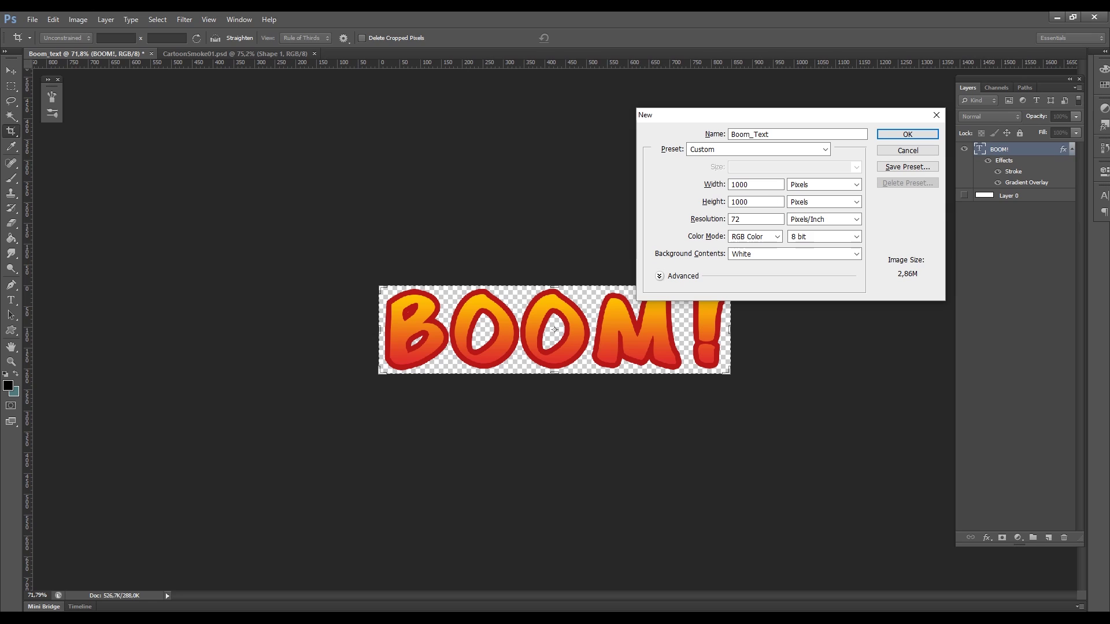
{"action": "key", "text": "Return"}
{"action": "key", "text": "t"}
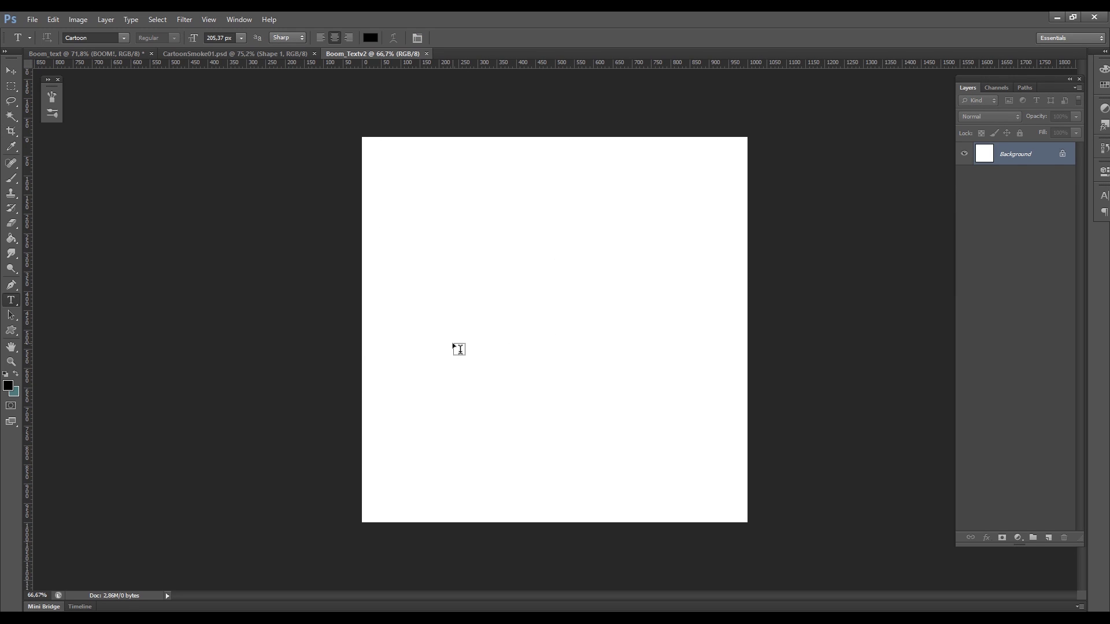
{"action": "left_click", "coordinate": [452, 343]}
{"action": "type", "text": "BOOM!"}
{"action": "left_click", "coordinate": [507, 37]}
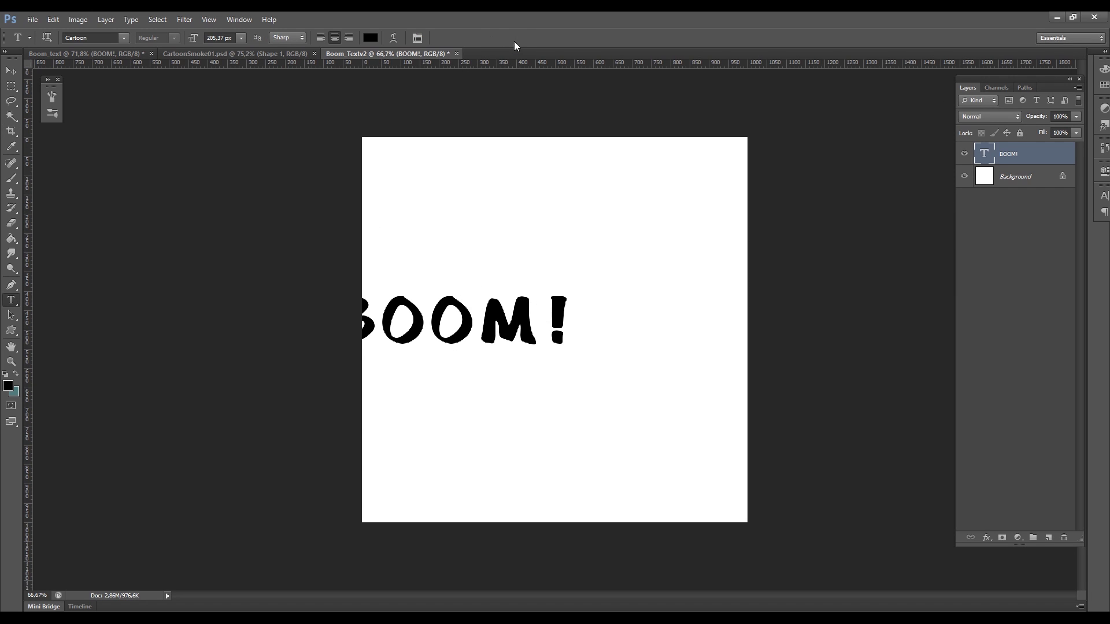
- Move the BOOM! text to the canvas centre and scale it up to about 144%
{"action": "key", "text": "ctrl+t"}
{"action": "left_click_drag", "start_coordinate": [535, 315], "coordinate": [625, 313]}
{"action": "left_click_drag", "start_coordinate": [663, 282], "coordinate": [579, 84], "text": "alt+shift"}
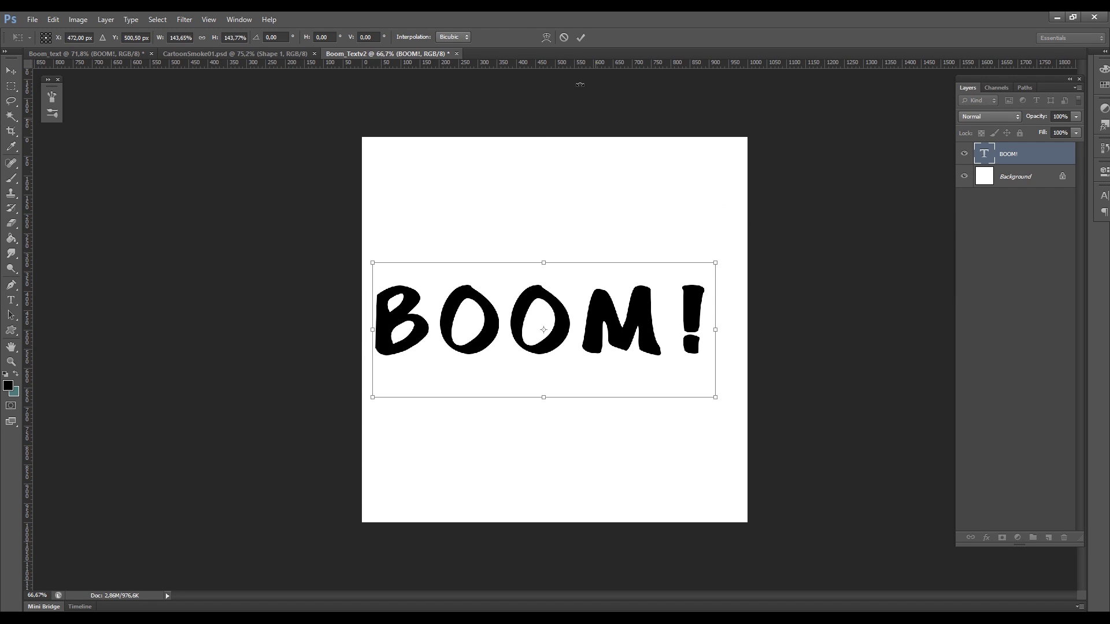
{"action": "left_click", "coordinate": [581, 39]}
- Change the font of the BOOM! text to Comical Cartoon
{"action": "left_click", "coordinate": [988, 182]}
{"action": "left_click_drag", "start_coordinate": [387, 316], "coordinate": [731, 301]}
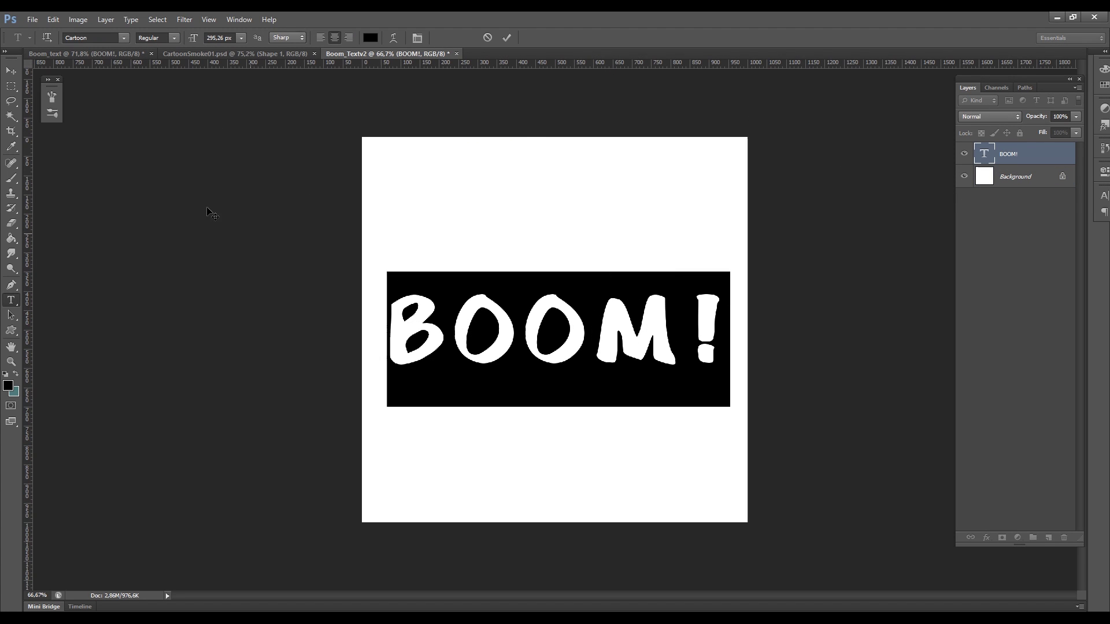
{"action": "left_click", "coordinate": [106, 40]}
{"action": "type", "text": "Comic Sans MS"}
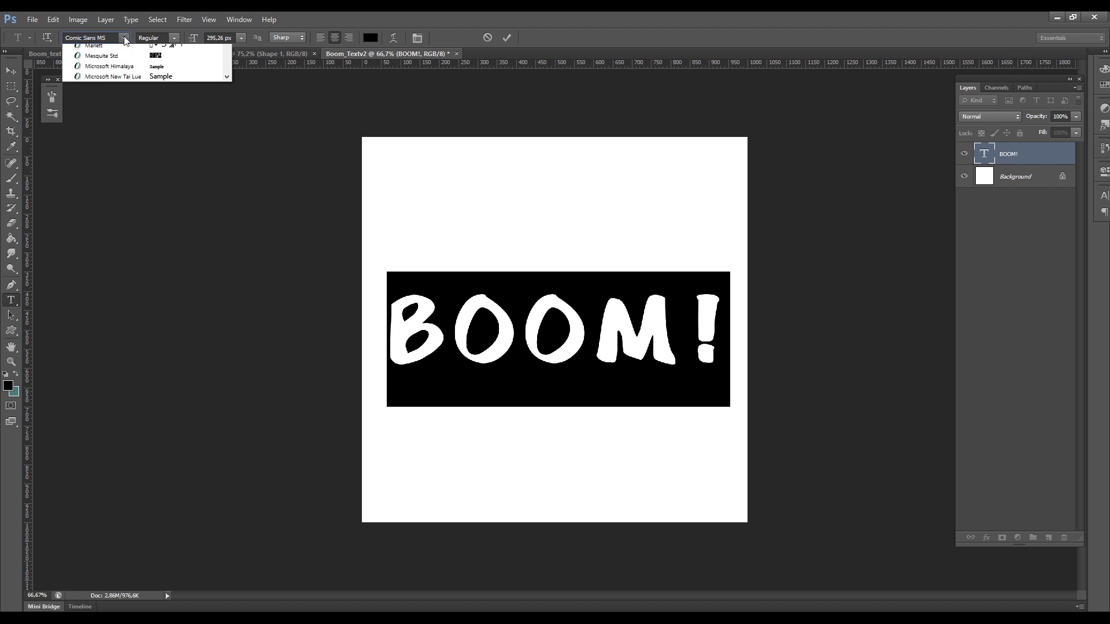
{"action": "left_click", "coordinate": [123, 38]}
{"action": "left_click", "coordinate": [87, 58]}
{"action": "left_click", "coordinate": [506, 37]}
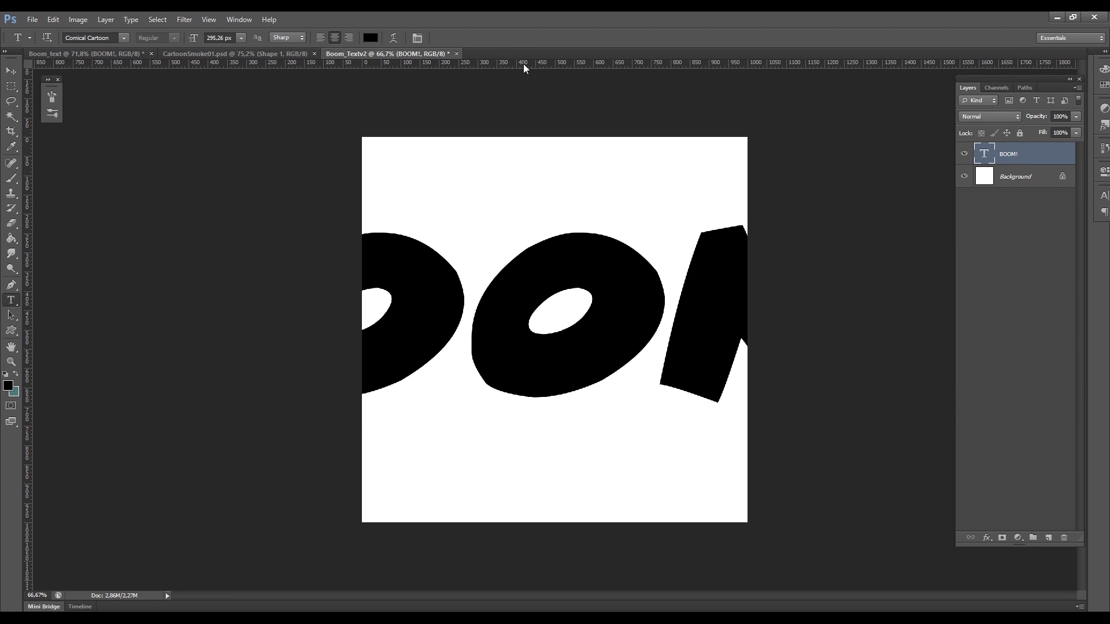
- Scale the BOOM! text down proportionally to about 40% so it fits the canvas width
{"action": "key", "text": "ctrl+t"}
{"action": "left_click_drag", "start_coordinate": [98, 322], "coordinate": [363, 337], "text": "alt+shift"}
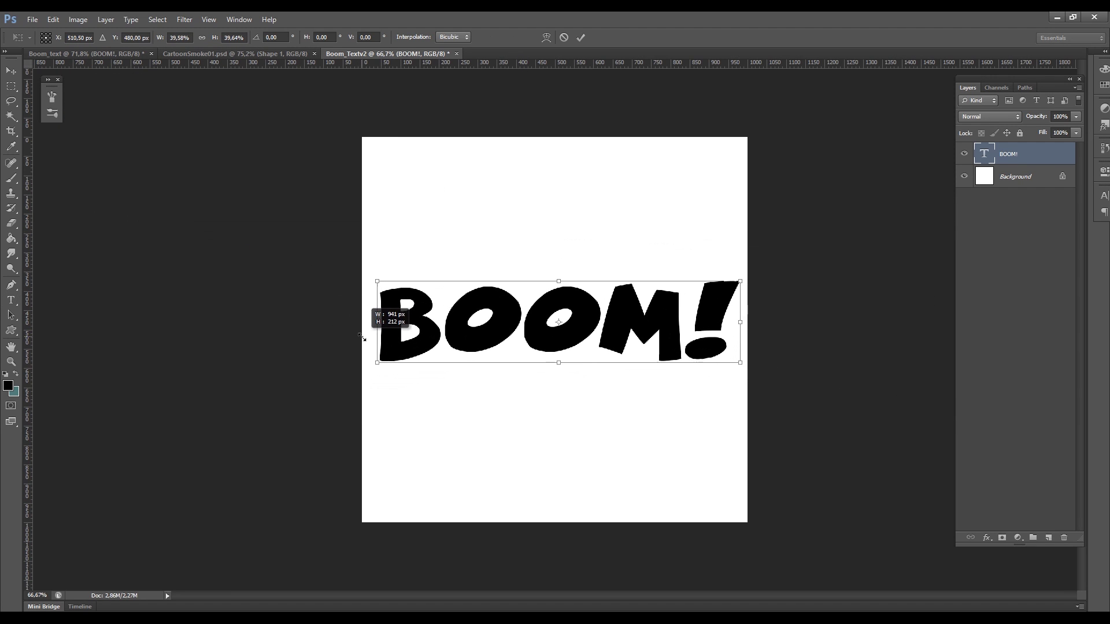
{"action": "left_click", "coordinate": [581, 38]}
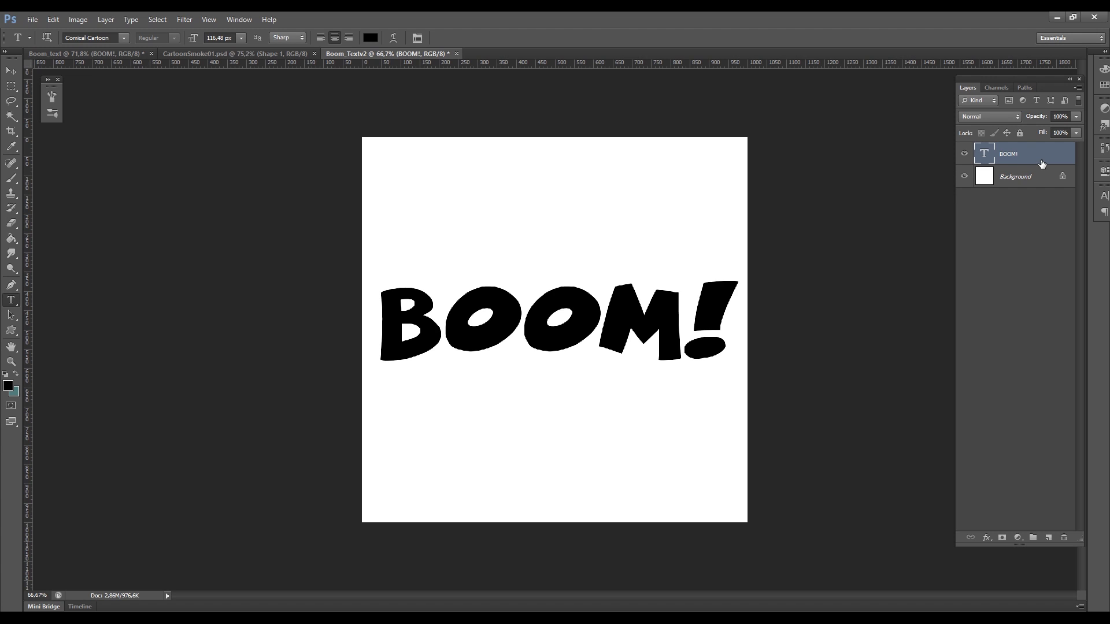
- Add a dark red outside stroke of about 13 px to the BOOM! text layer
{"action": "double_click", "coordinate": [1041, 165]}
{"action": "left_click_drag", "start_coordinate": [839, 56], "coordinate": [886, 56]}
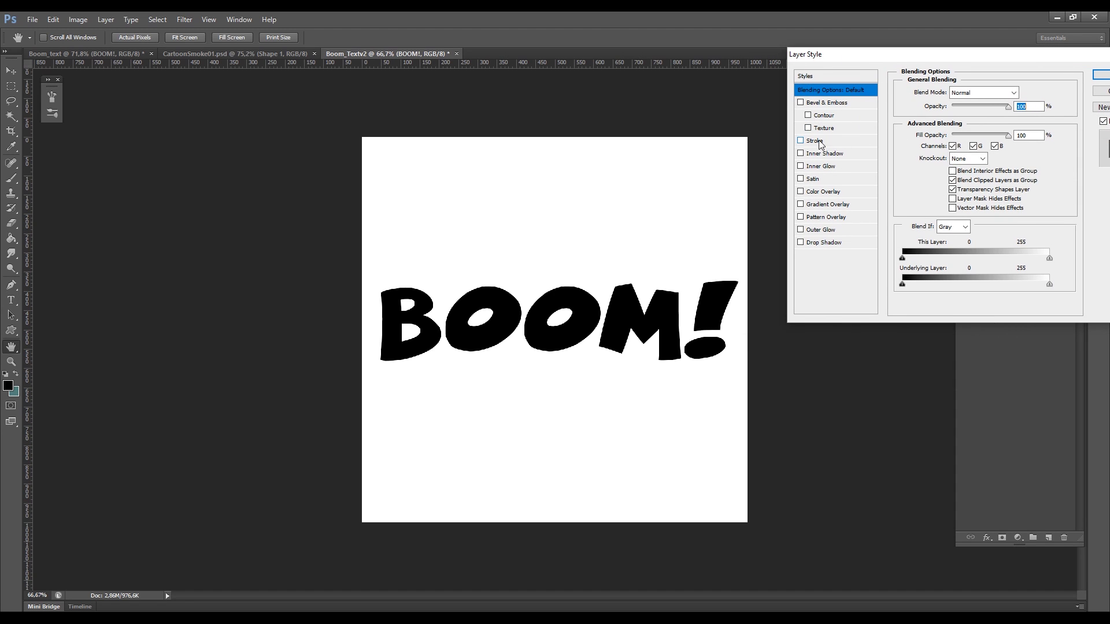
{"action": "left_click", "coordinate": [811, 141]}
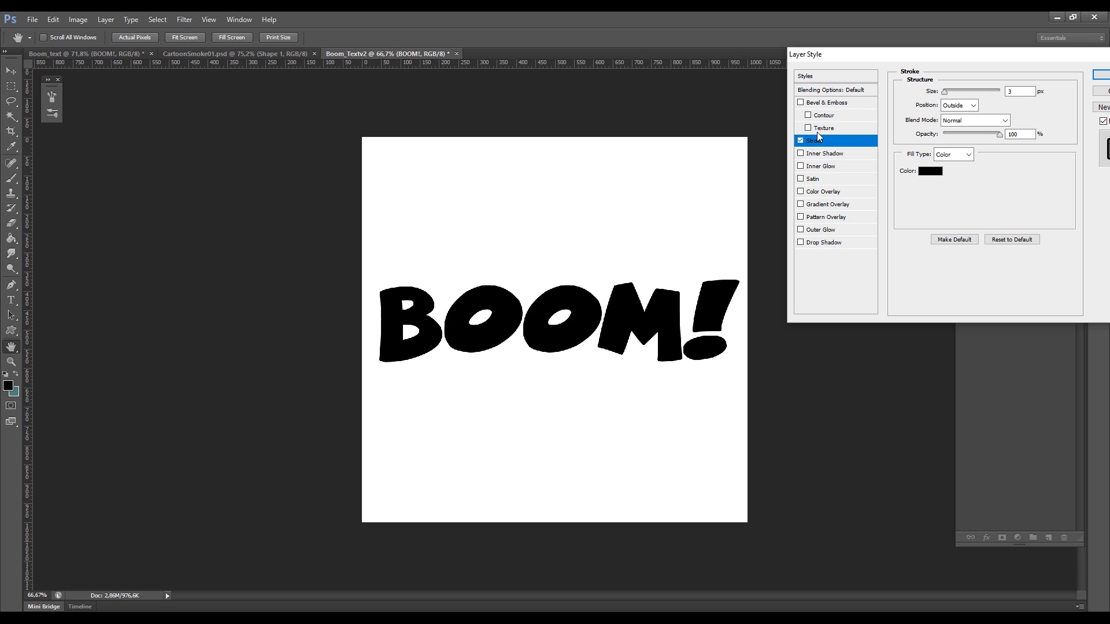
{"action": "left_click_drag", "start_coordinate": [909, 57], "coordinate": [874, 46]}
{"action": "left_click", "coordinate": [895, 161]}
{"action": "left_click_drag", "start_coordinate": [827, 196], "coordinate": [819, 134]}
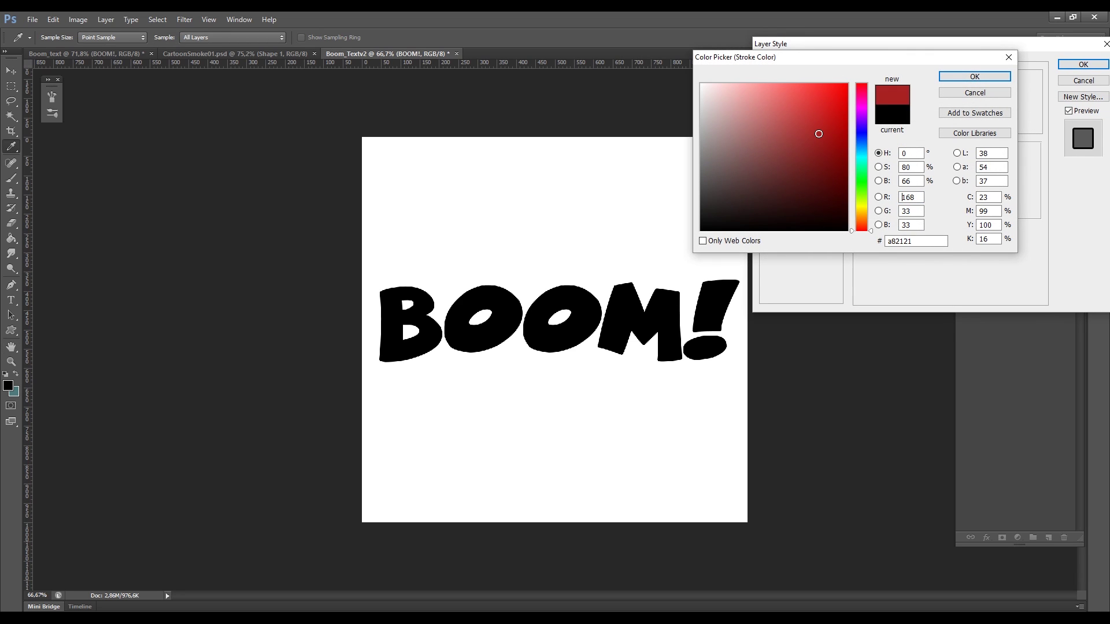
{"action": "left_click", "coordinate": [966, 77]}
{"action": "left_click_drag", "start_coordinate": [909, 82], "coordinate": [917, 85]}
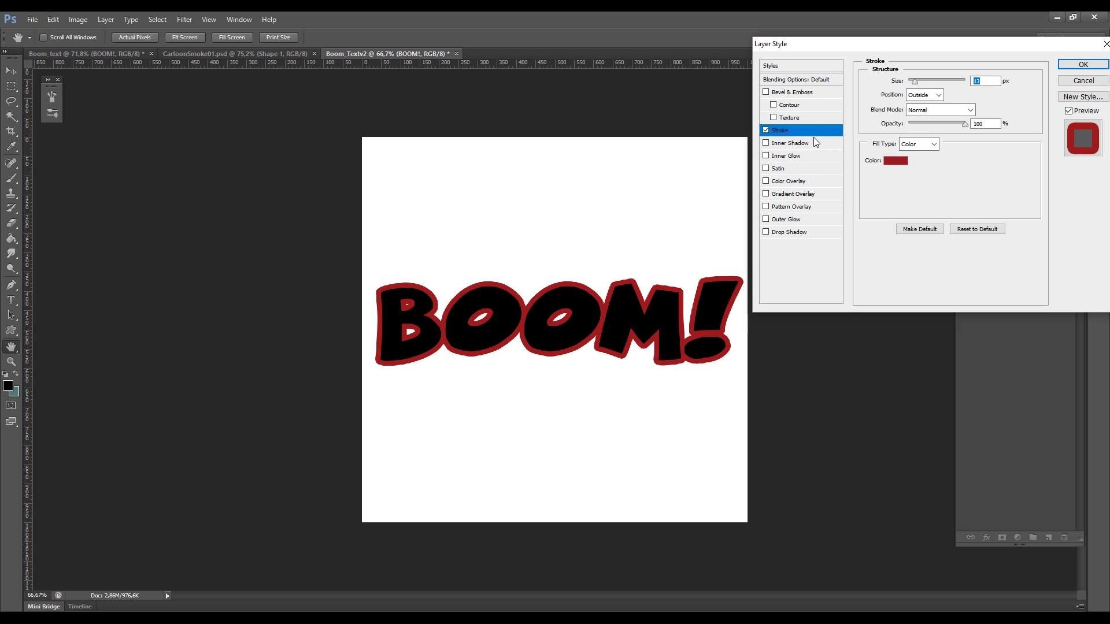
- Add a linear gradient overlay to the BOOM! text and colour the gradient's starting stop bright red
{"action": "left_click", "coordinate": [793, 195]}
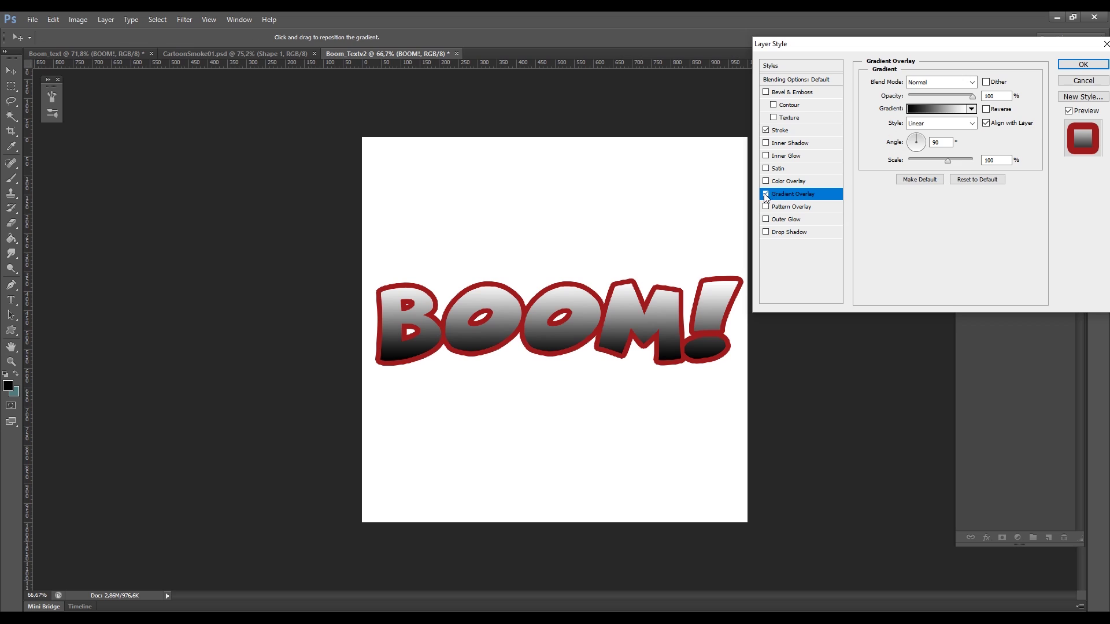
{"action": "left_click", "coordinate": [936, 109]}
{"action": "left_click", "coordinate": [171, 321]}
{"action": "left_click", "coordinate": [227, 368]}
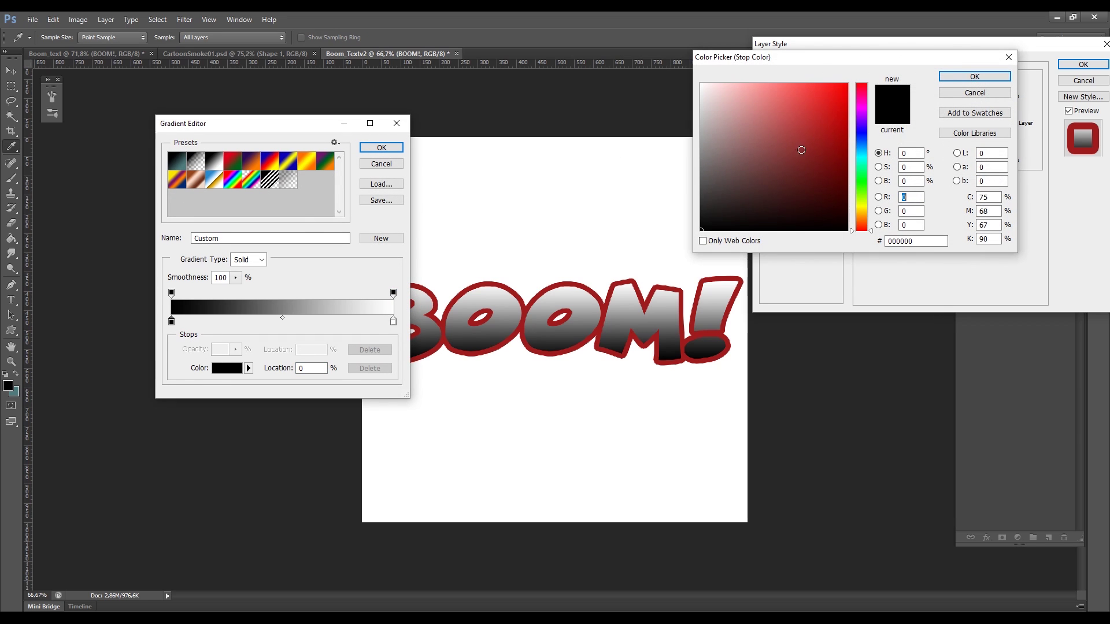
{"action": "left_click", "coordinate": [831, 93]}
{"action": "left_click", "coordinate": [974, 76]}
- Colour the ending stop of the BOOM! text's gradient yellow (f2e01a) and apply the red-to-yellow gradient
{"action": "left_click", "coordinate": [393, 321]}
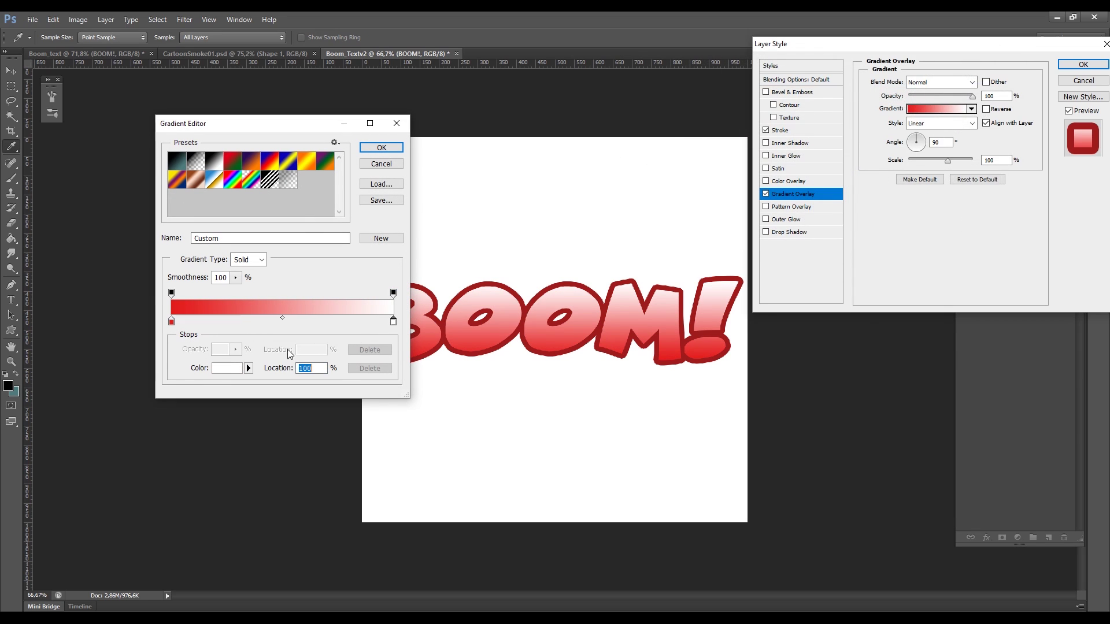
{"action": "left_click", "coordinate": [227, 369]}
{"action": "left_click", "coordinate": [807, 112]}
{"action": "left_click", "coordinate": [844, 87]}
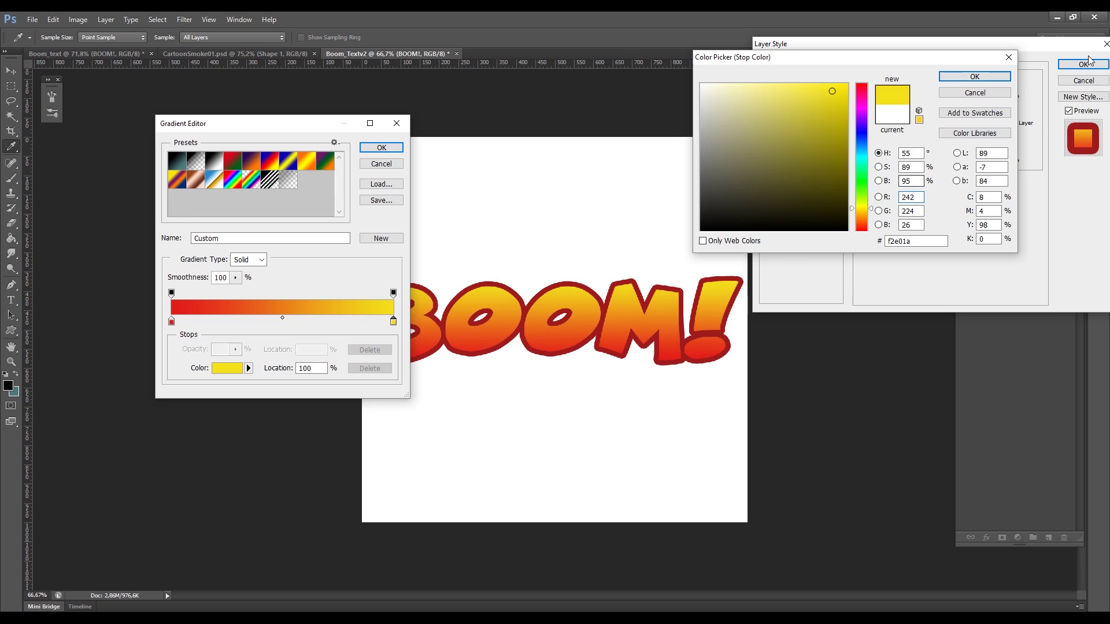
{"action": "left_click", "coordinate": [975, 76]}
{"action": "left_click", "coordinate": [381, 148]}
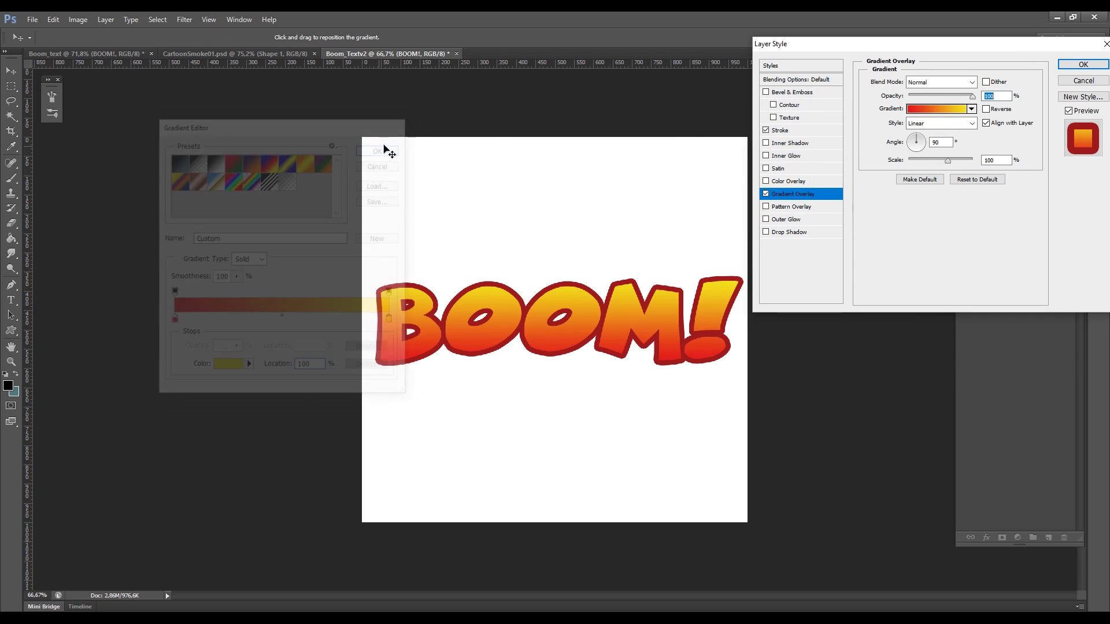
- Thicken the BOOM! text's outside stroke to about 24 px and apply the layer style
{"action": "left_click", "coordinate": [803, 131]}
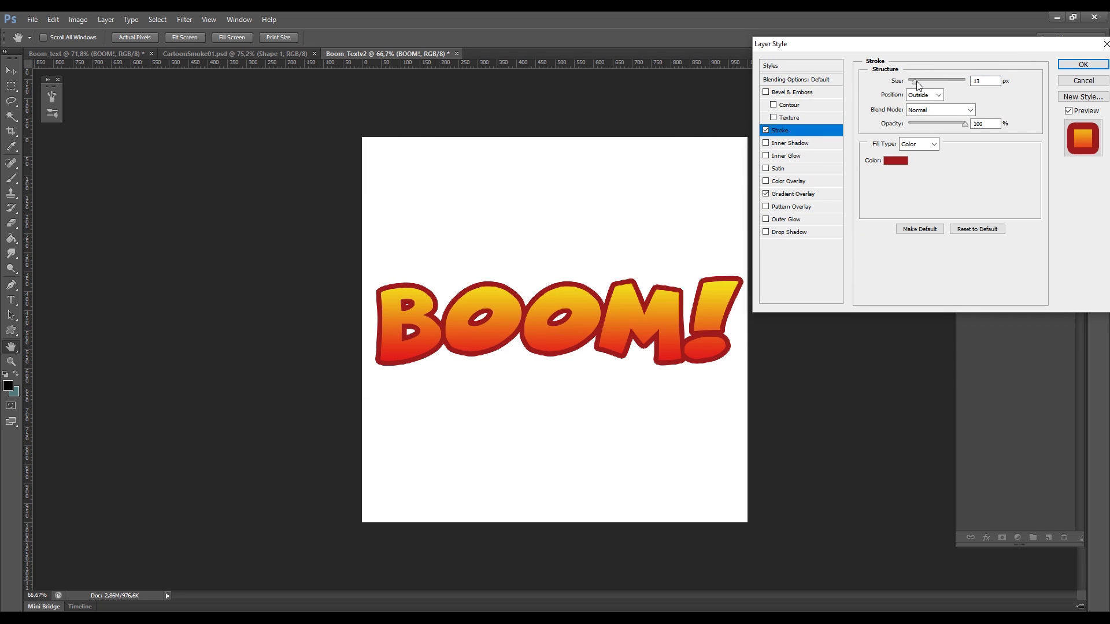
{"action": "left_click_drag", "start_coordinate": [917, 83], "coordinate": [917, 83]}
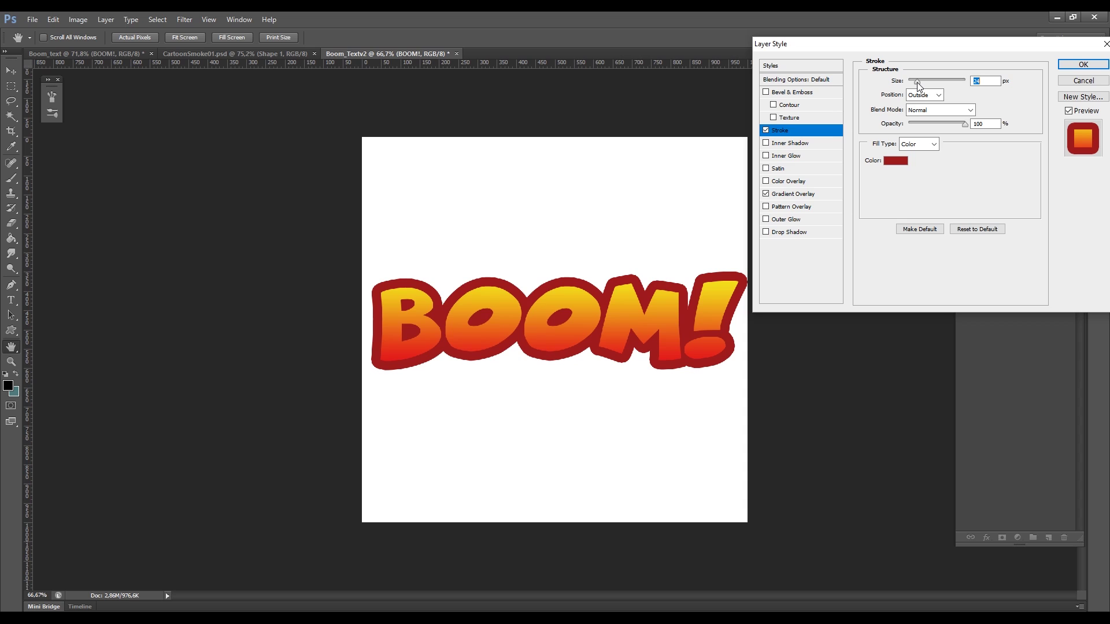
{"action": "left_click", "coordinate": [1080, 64]}
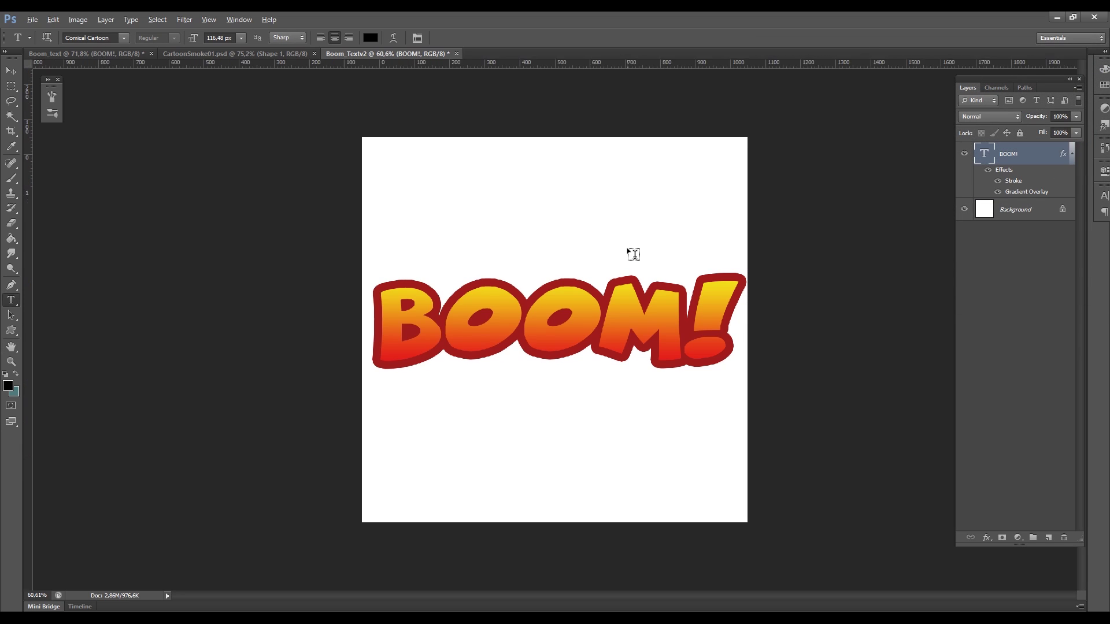
- Hide the white background layer and crop the canvas vertically to fit closely around the BOOM! text
{"action": "scroll", "coordinate": [632, 252], "scroll_direction": "down", "scroll_amount": 5, "text": "alt"}
{"action": "scroll", "coordinate": [693, 284], "scroll_direction": "up", "scroll_amount": 5, "text": "alt"}
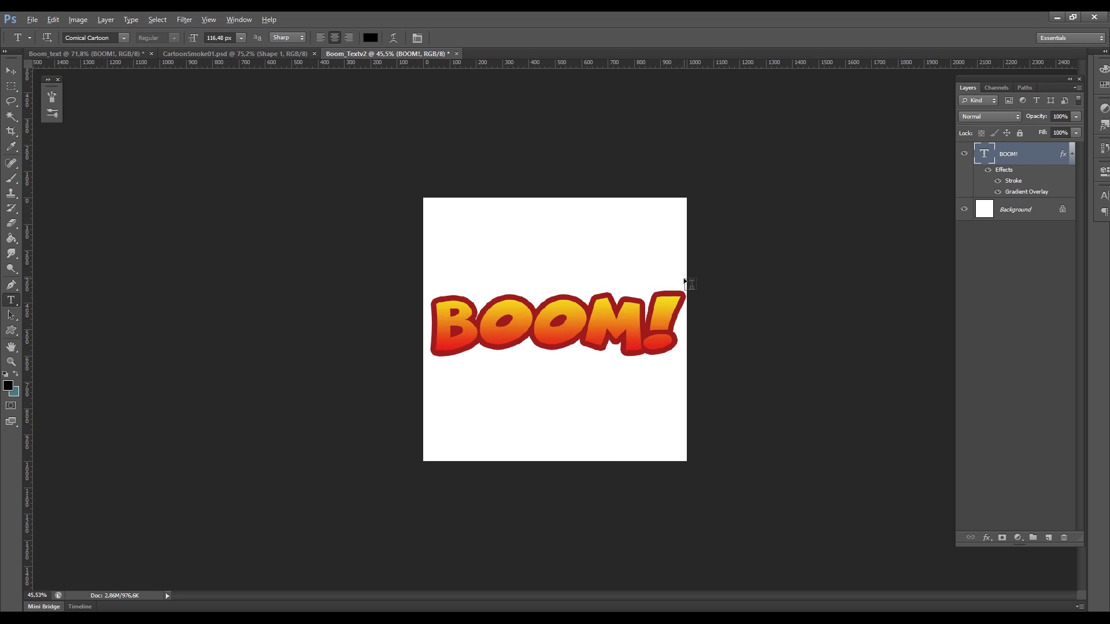
{"action": "left_click", "coordinate": [964, 209]}
{"action": "key", "text": "c"}
{"action": "left_click_drag", "start_coordinate": [554, 155], "coordinate": [554, 199]}
{"action": "left_click_drag", "start_coordinate": [557, 397], "coordinate": [564, 373]}
{"action": "left_click_drag", "start_coordinate": [382, 330], "coordinate": [385, 330], "text": "alt"}
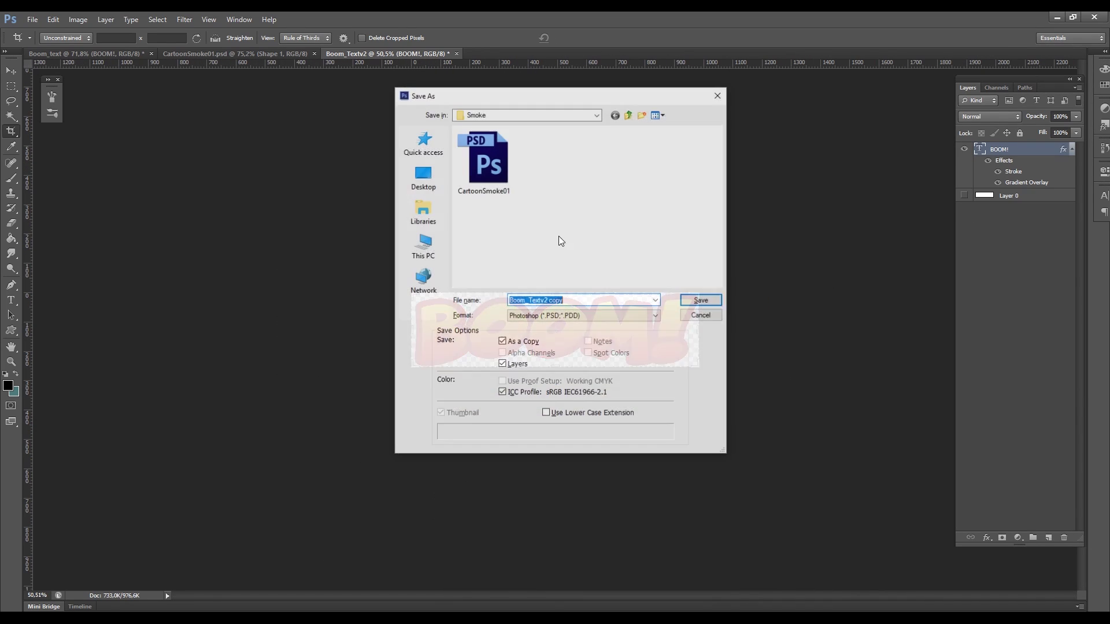
- Save the cropped text as a PNG named Boom_text_v2 in the CartoonBoomText_FX folder
{"action": "left_click", "coordinate": [655, 315]}
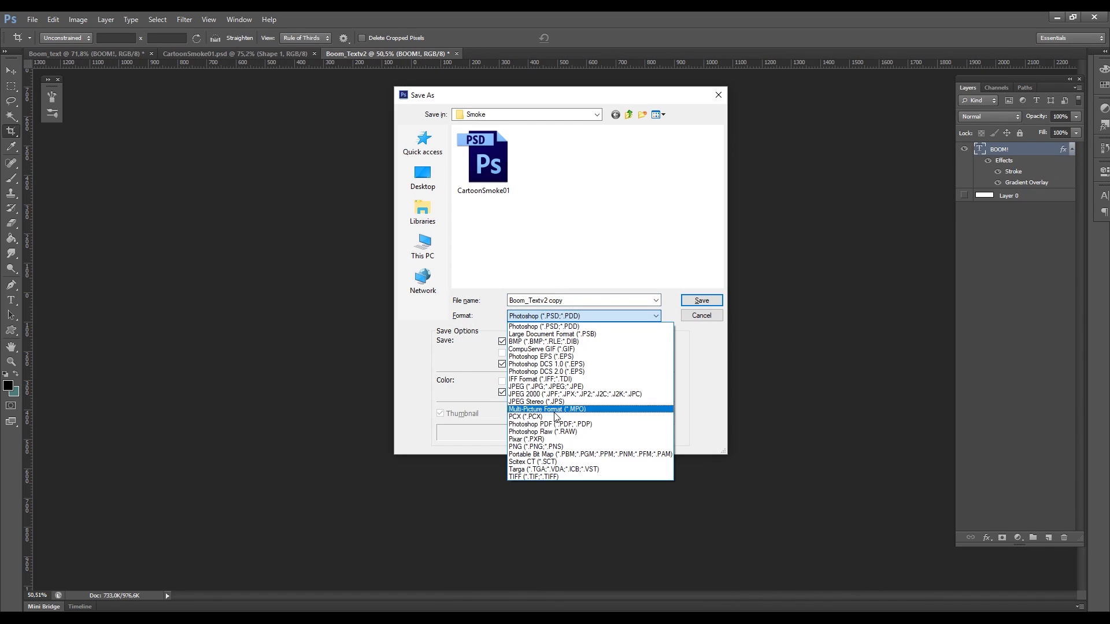
{"action": "left_click", "coordinate": [578, 445]}
{"action": "left_click", "coordinate": [628, 114]}
{"action": "left_click", "coordinate": [604, 162]}
{"action": "left_click", "coordinate": [569, 300]}
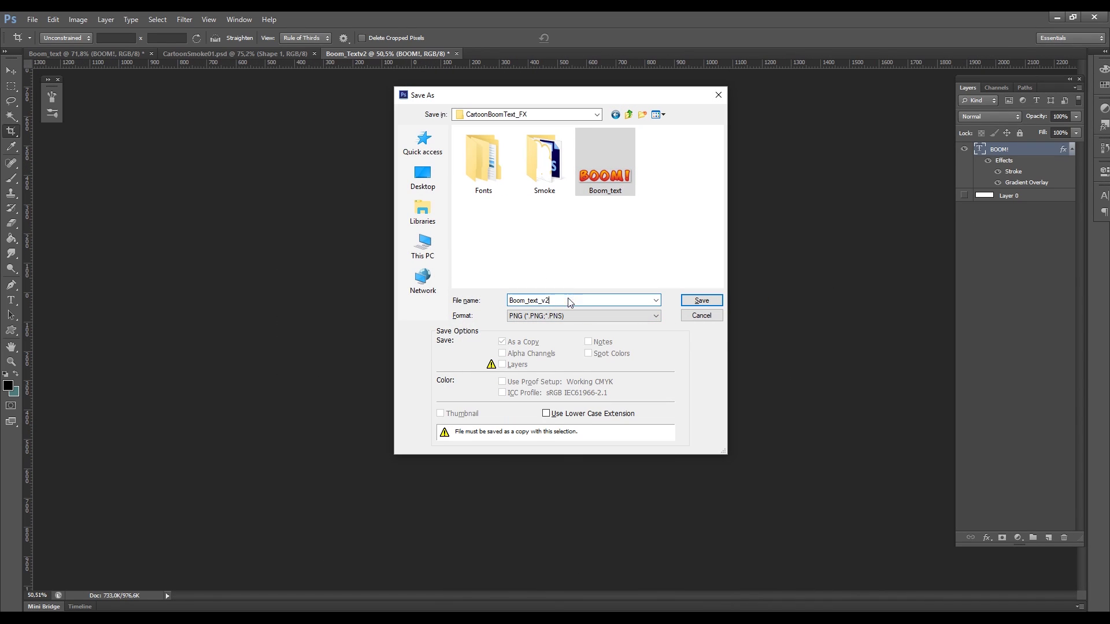
{"action": "key", "text": "Return"}
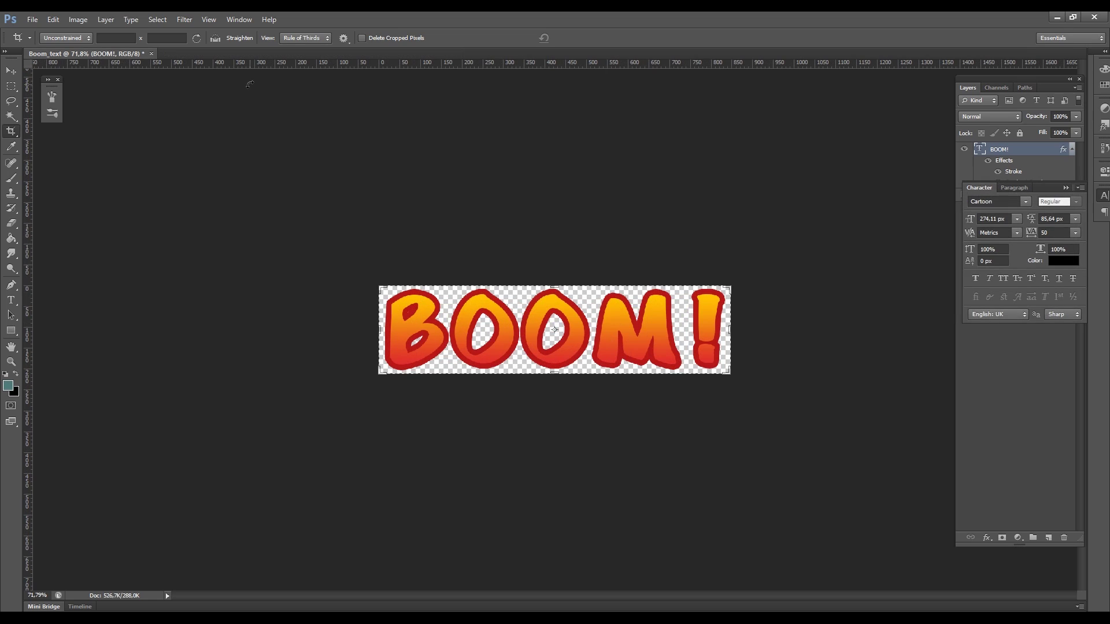
- Create a 1000 × 1000 px document named CartoonSmoke01 and fill its background with black
{"action": "key", "text": "ctrl+n"}
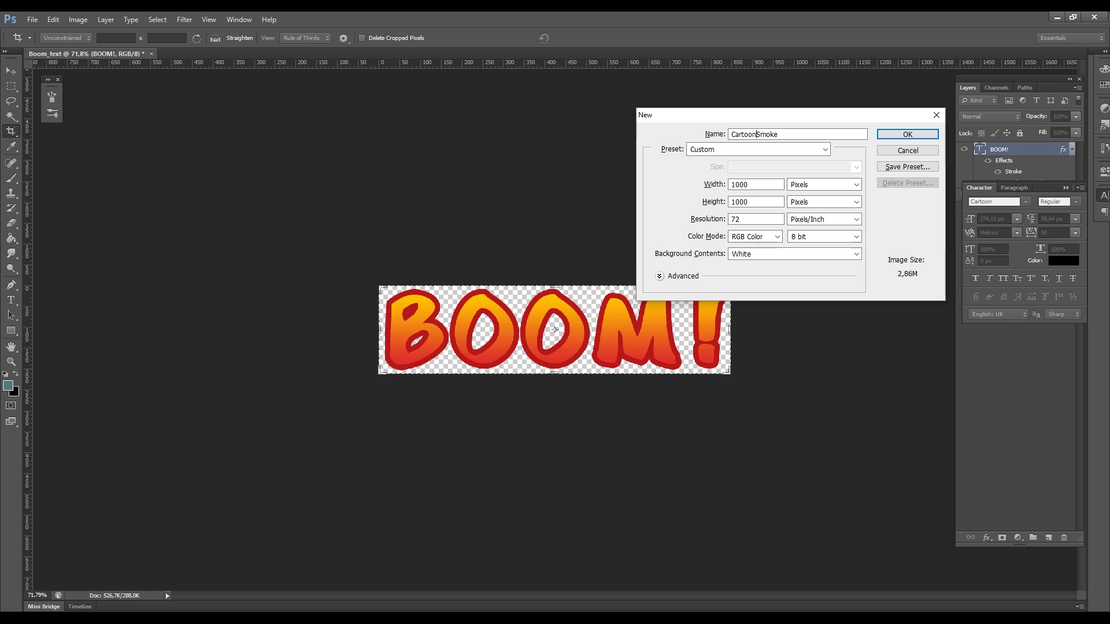
{"action": "type", "text": "CartoonSmoke01"}
{"action": "key", "text": "Return"}
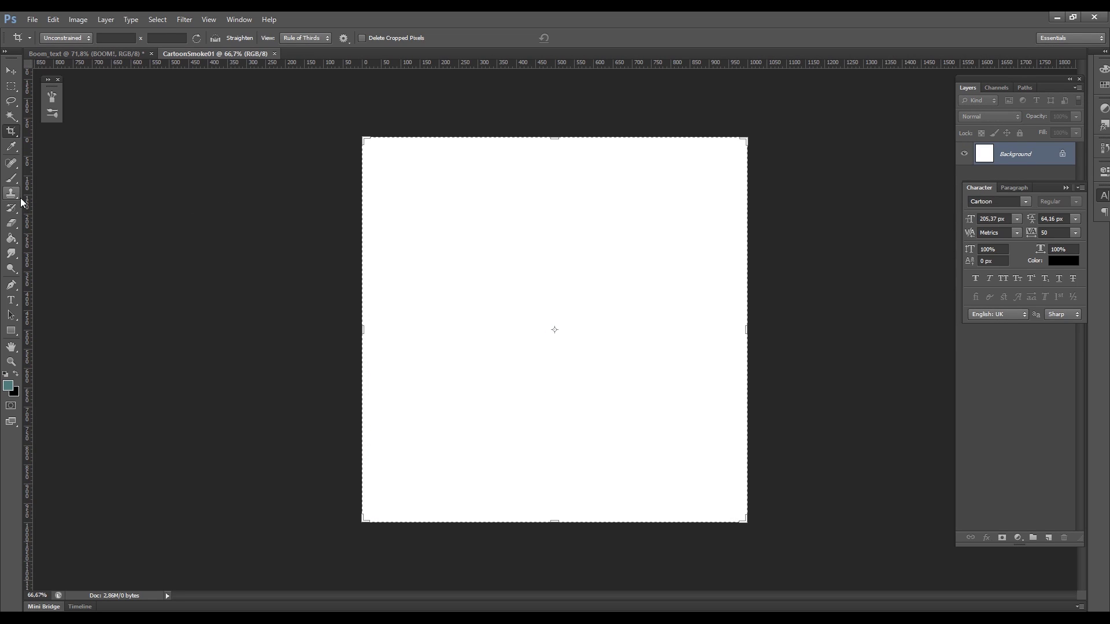
{"action": "left_click", "coordinate": [11, 237]}
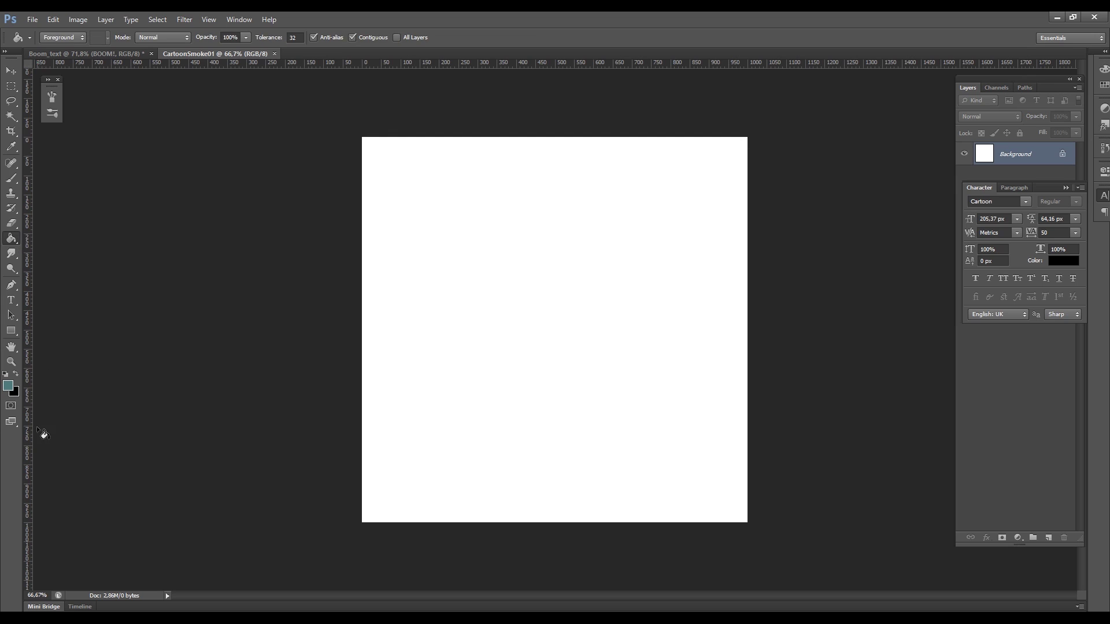
{"action": "left_click", "coordinate": [412, 311]}
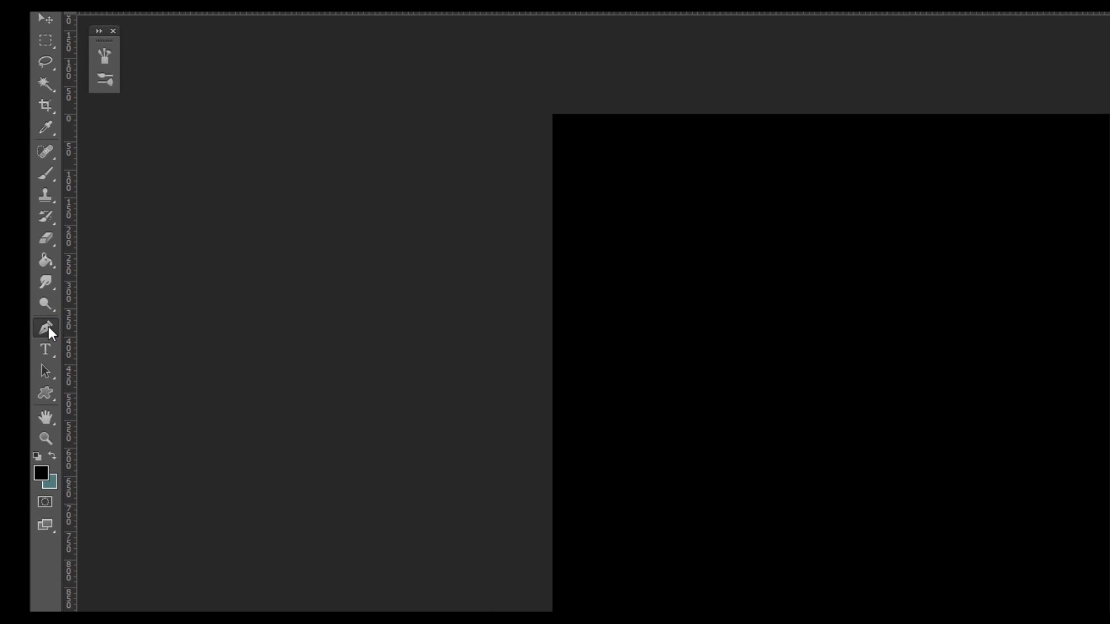
- Set the Pen tool to Shape mode with a white fill
{"action": "left_click", "coordinate": [11, 285]}
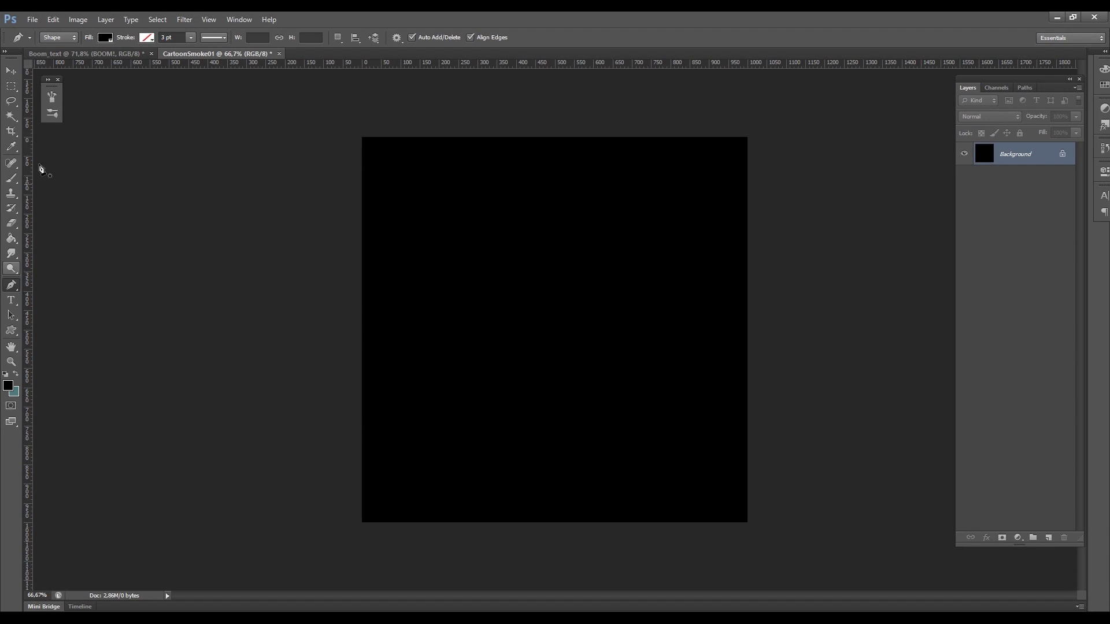
{"action": "left_click", "coordinate": [53, 38]}
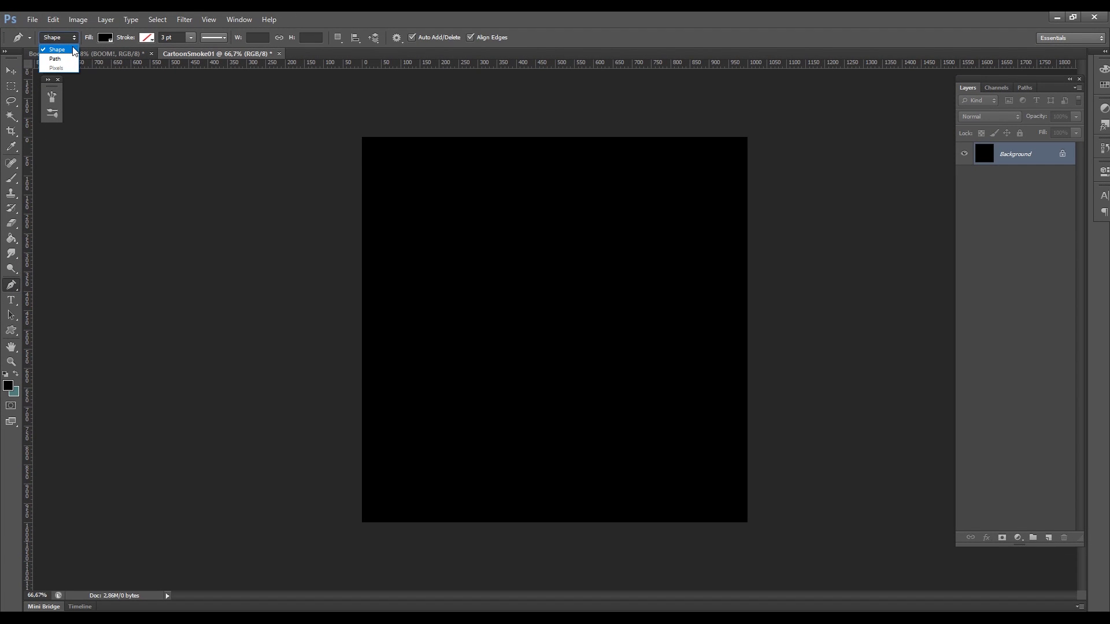
{"action": "left_click", "coordinate": [74, 50]}
{"action": "left_click", "coordinate": [105, 38]}
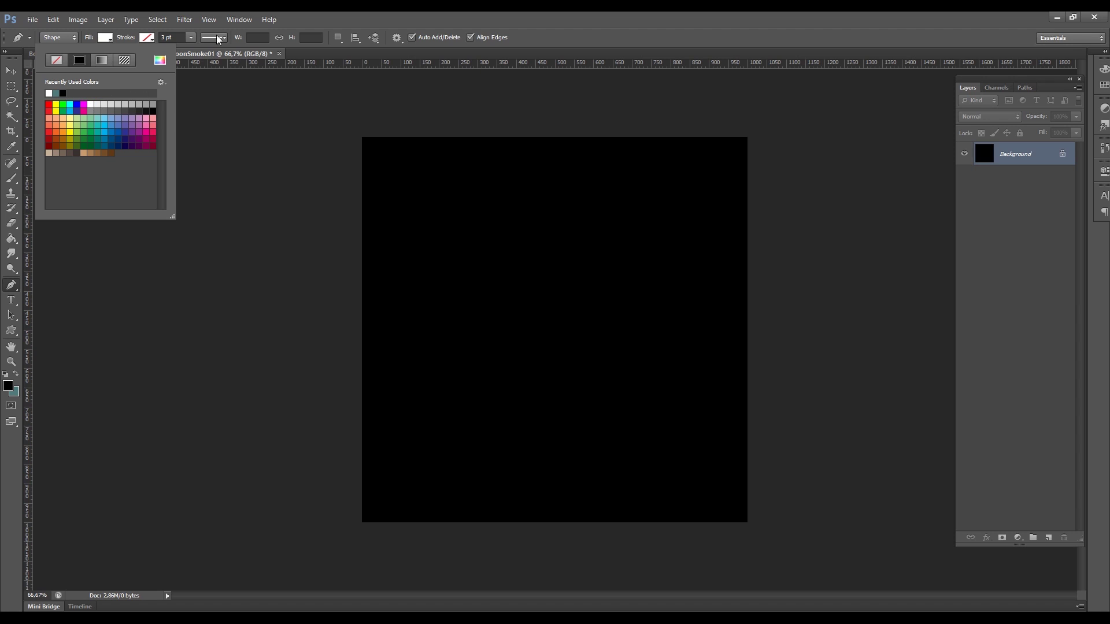
{"action": "left_click", "coordinate": [505, 355]}
- Draw a closed white cloud shape with rounded lobes, about 319 × 250 px, on the black canvas using the Pen tool
{"action": "left_click", "coordinate": [505, 388]}
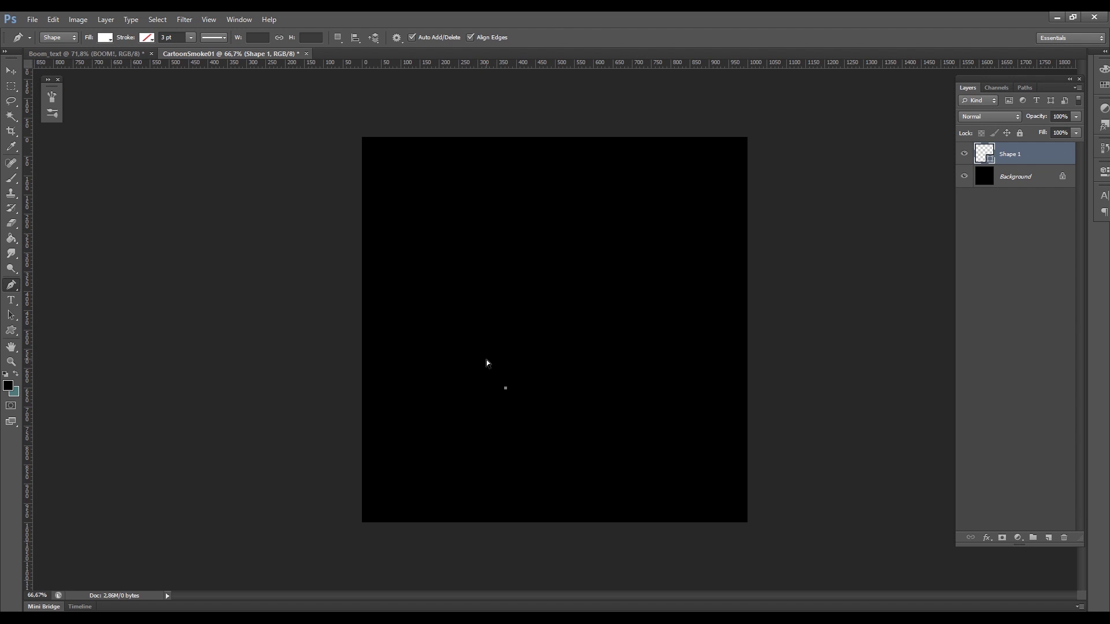
{"action": "key", "text": "ctrl+z"}
{"action": "left_click", "coordinate": [492, 384]}
{"action": "left_click", "coordinate": [483, 352]}
{"action": "left_click_drag", "start_coordinate": [504, 347], "coordinate": [504, 345]}
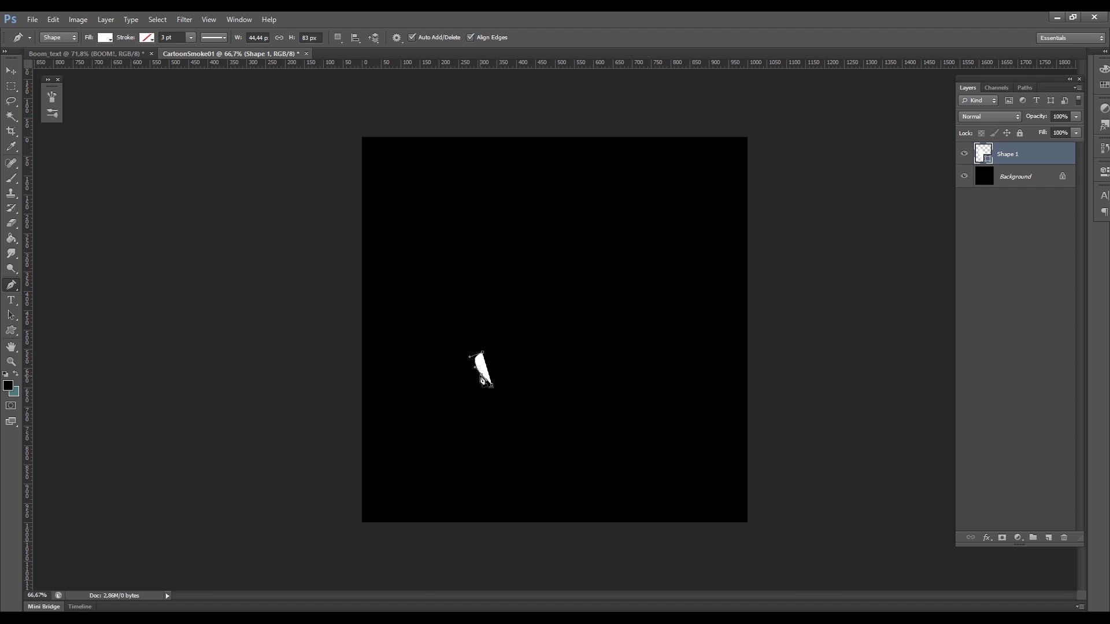
{"action": "scroll", "coordinate": [482, 379], "scroll_direction": "up", "scroll_amount": 4, "text": "alt"}
{"action": "left_click_drag", "start_coordinate": [450, 400], "coordinate": [457, 419]}
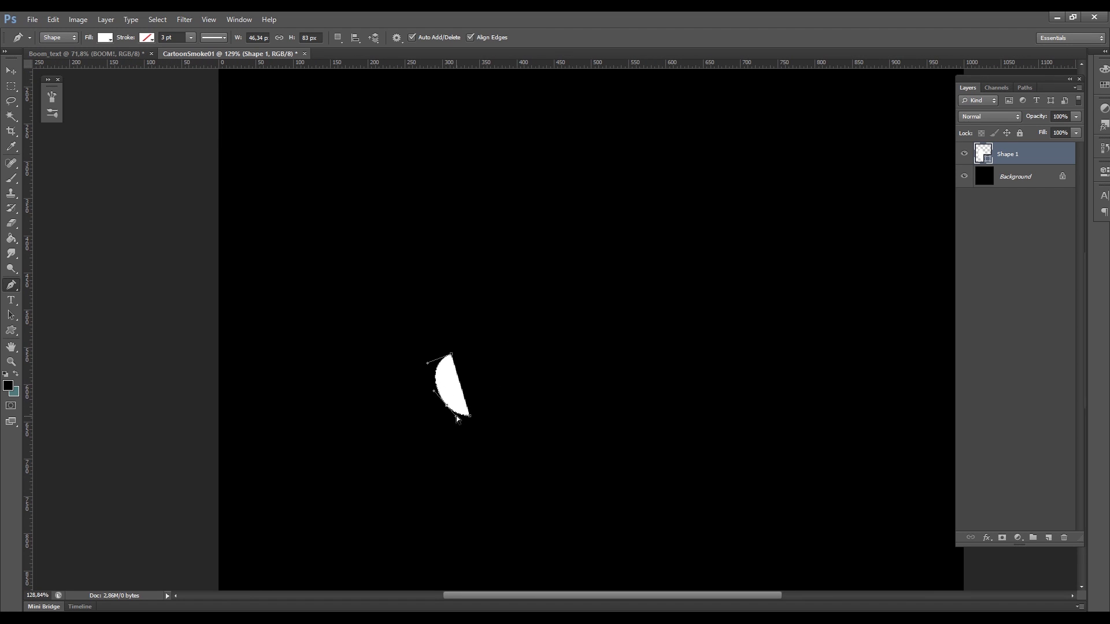
{"action": "left_click_drag", "start_coordinate": [487, 299], "coordinate": [606, 463]}
{"action": "left_click_drag", "start_coordinate": [589, 398], "coordinate": [698, 436]}
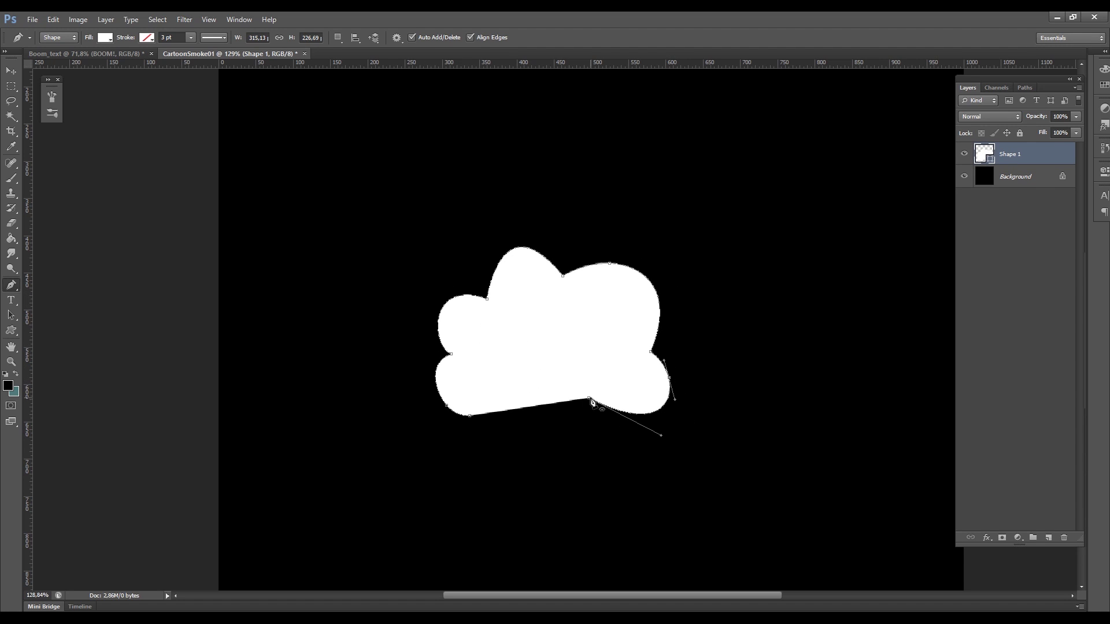
{"action": "left_click", "coordinate": [589, 398], "text": "alt"}
{"action": "left_click_drag", "start_coordinate": [583, 423], "coordinate": [570, 442]}
{"action": "left_click_drag", "start_coordinate": [528, 400], "coordinate": [540, 453]}
{"action": "left_click", "coordinate": [530, 403], "text": "alt"}
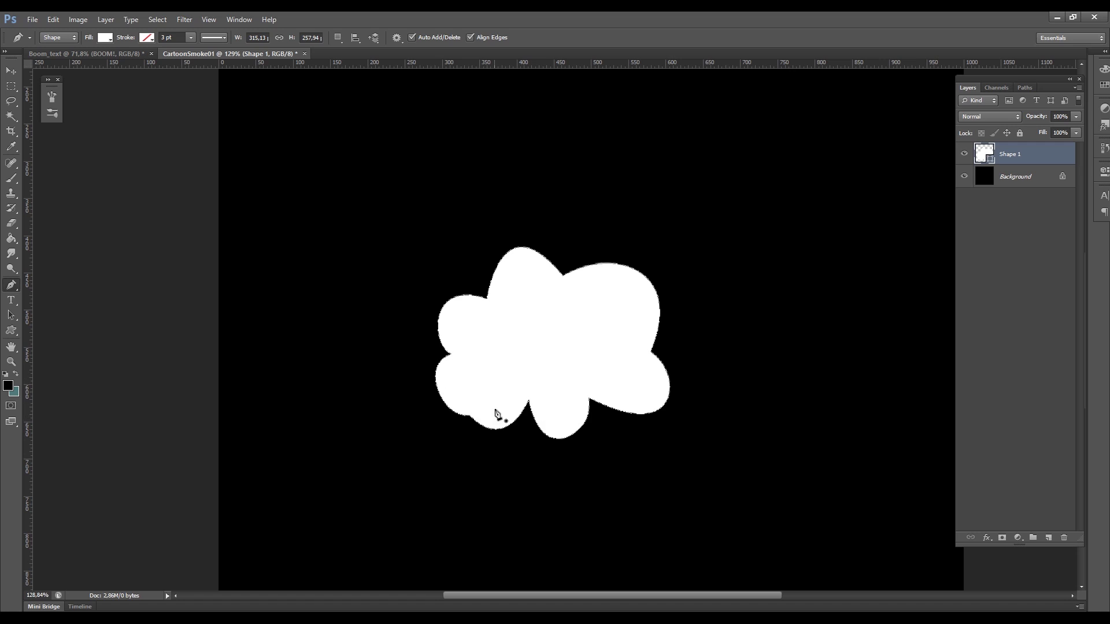
{"action": "mouse_move", "coordinate": [447, 404]}
{"action": "left_mouse_down"}
{"action": "mouse_move", "coordinate": [458, 411]}
{"action": "mouse_move", "coordinate": [430, 398]}
{"action": "left_mouse_up"}
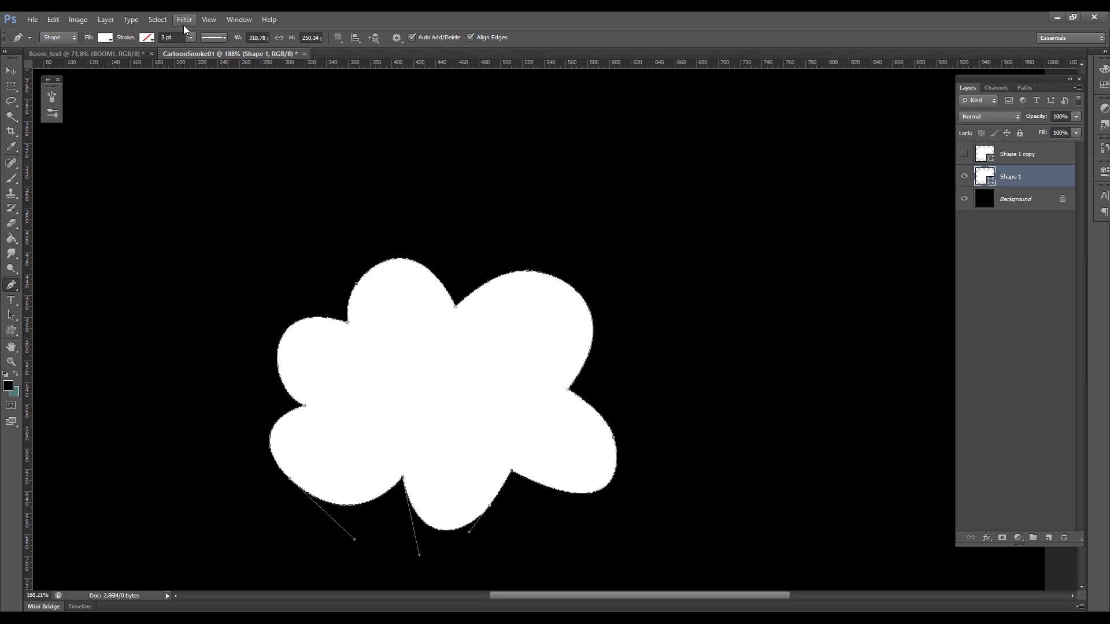
- Apply a Box Blur with a radius of 8 pixels to the Shape 1 cloud, rasterizing the layer
{"action": "left_click", "coordinate": [184, 24]}
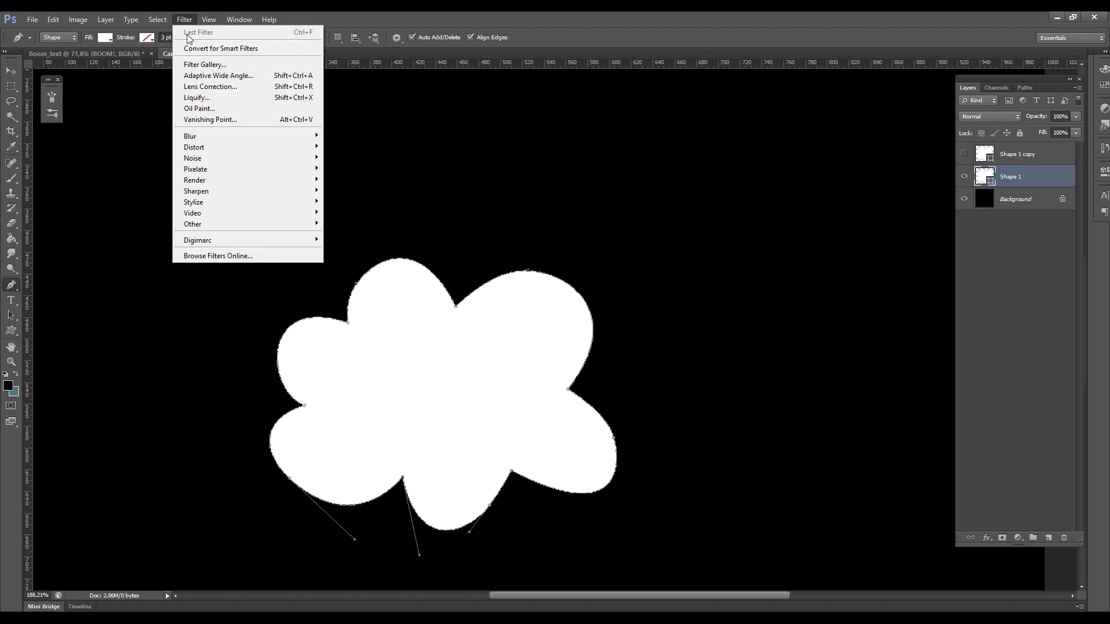
{"action": "mouse_move", "coordinate": [250, 136]}
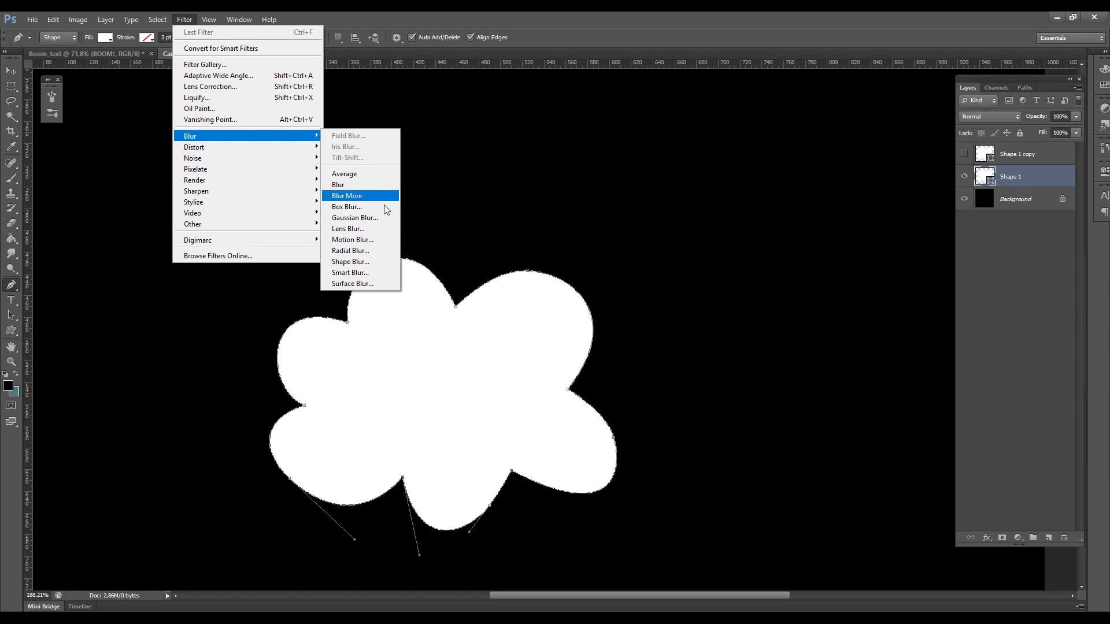
{"action": "left_click", "coordinate": [359, 208]}
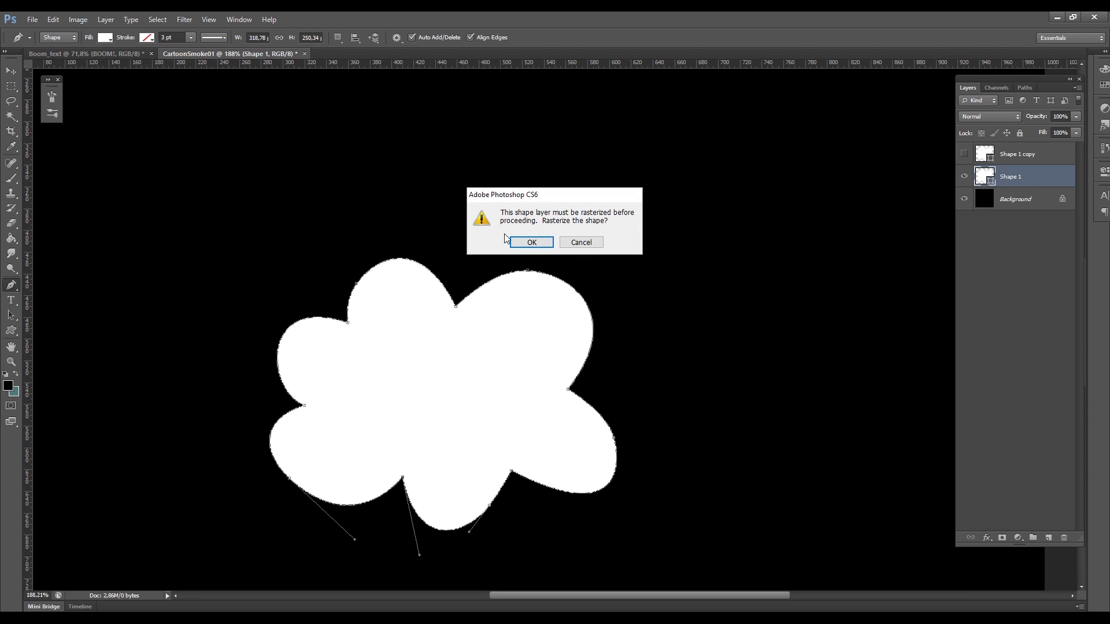
{"action": "left_click", "coordinate": [529, 242]}
{"action": "left_click_drag", "start_coordinate": [554, 152], "coordinate": [725, 127]}
{"action": "left_click_drag", "start_coordinate": [657, 295], "coordinate": [643, 297]}
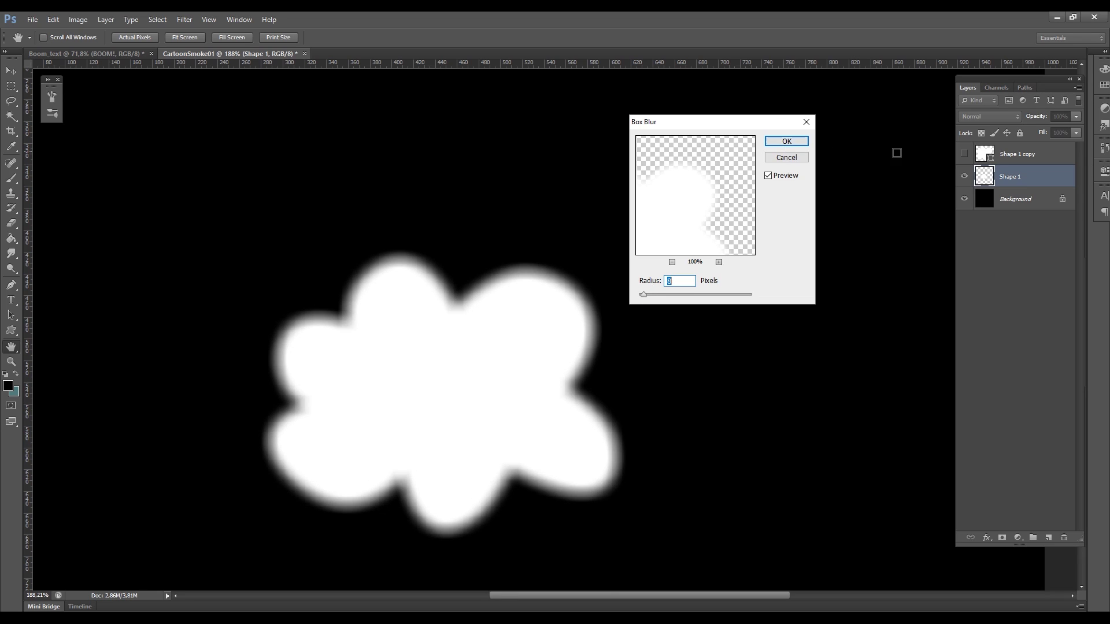
{"action": "left_click", "coordinate": [785, 141]}
- Move the hidden Shape 1 copy cloud horizontally to the right of the blurred cloud
{"action": "left_click", "coordinate": [1017, 154]}
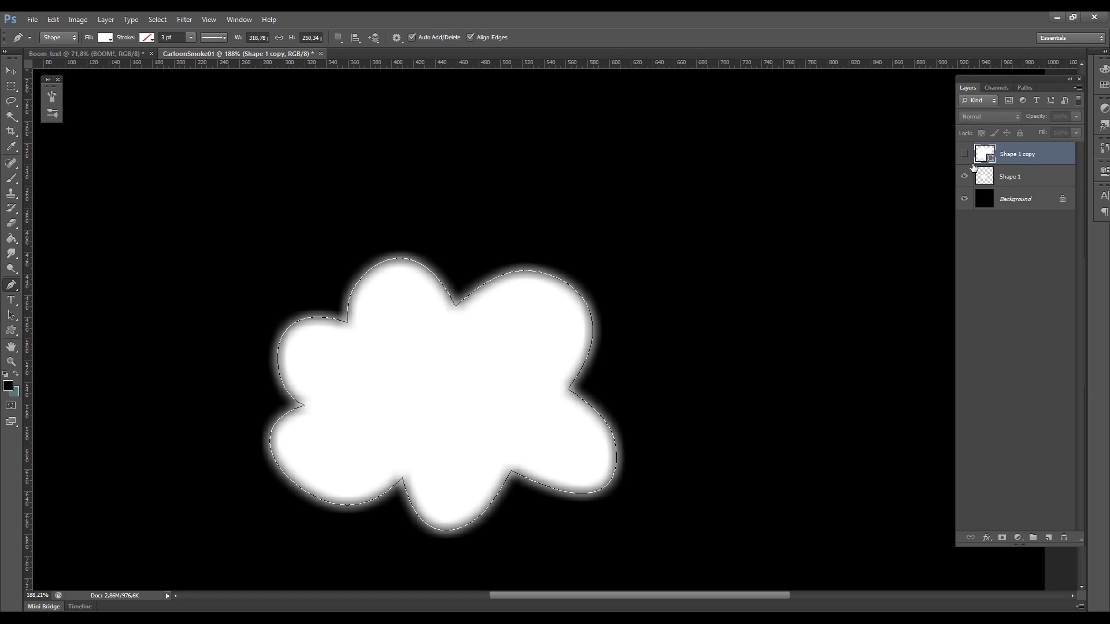
{"action": "key", "text": "ctrl+t"}
{"action": "scroll", "coordinate": [612, 264], "scroll_direction": "down", "scroll_amount": 3, "text": "alt"}
{"action": "left_click_drag", "start_coordinate": [549, 292], "coordinate": [819, 293]}
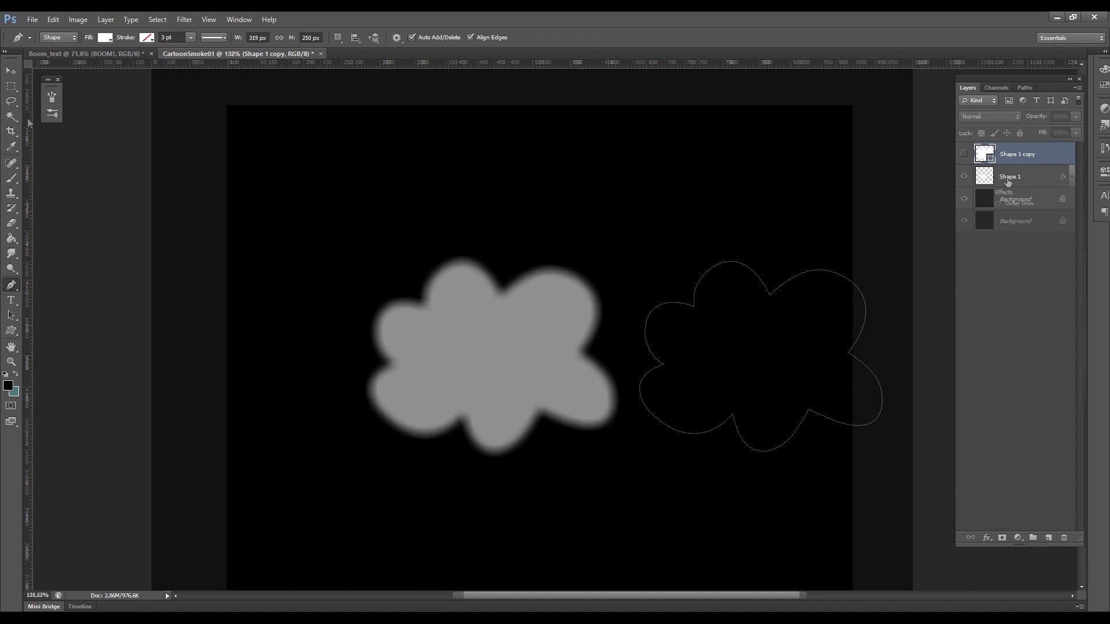
- Draw a second closed white cloud shape with rounded lobes, about 400 px wide, using the Pen tool
{"action": "left_click_drag", "start_coordinate": [384, 401], "coordinate": [650, 374]}
{"action": "left_click", "coordinate": [385, 402]}
{"action": "left_click_drag", "start_coordinate": [558, 393], "coordinate": [598, 316]}
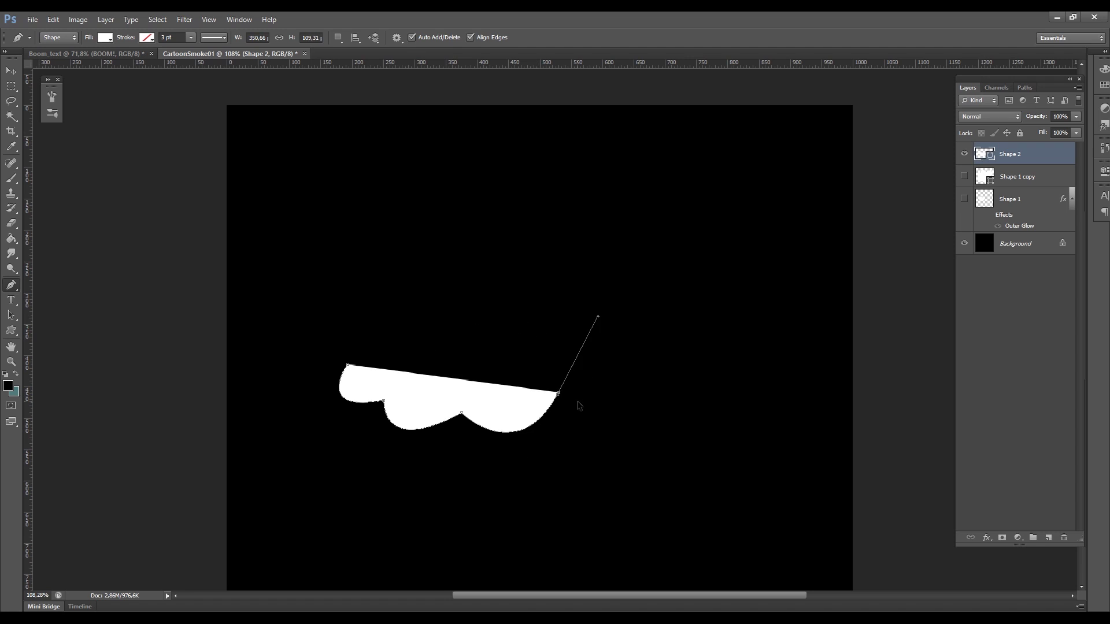
{"action": "scroll", "coordinate": [579, 405], "scroll_direction": "up", "scroll_amount": 2, "text": "alt"}
{"action": "left_click_drag", "start_coordinate": [531, 287], "coordinate": [408, 255]}
{"action": "left_click", "coordinate": [532, 288], "text": "alt"}
{"action": "left_click_drag", "start_coordinate": [538, 248], "coordinate": [480, 184]}
{"action": "left_click_drag", "start_coordinate": [441, 231], "coordinate": [322, 255]}
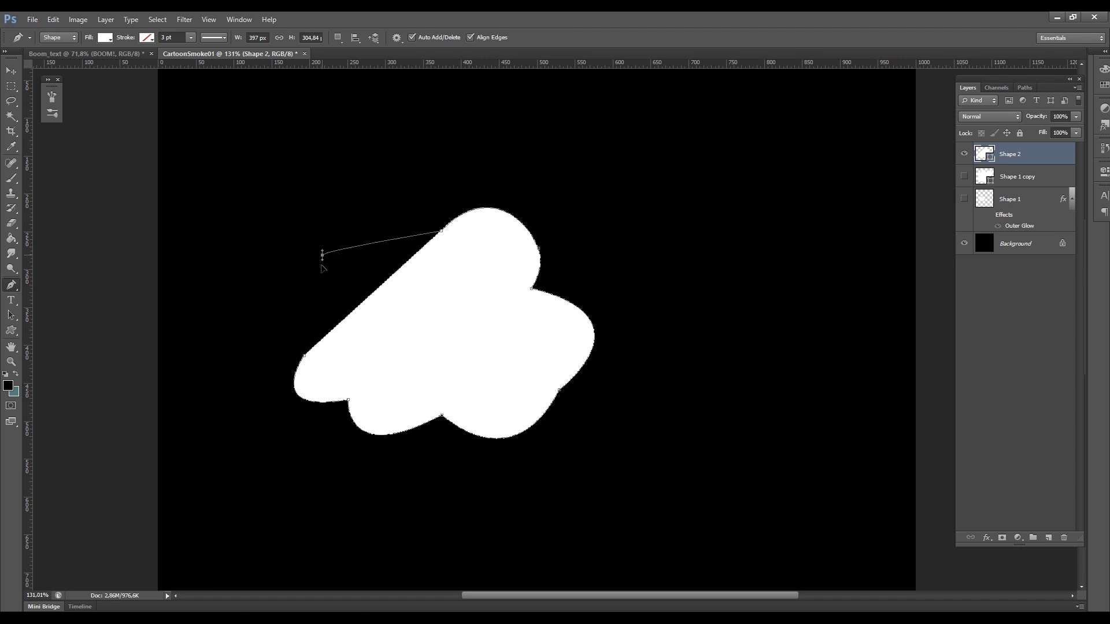
{"action": "left_click_drag", "start_coordinate": [357, 198], "coordinate": [406, 208]}
{"action": "left_click_drag", "start_coordinate": [304, 356], "coordinate": [364, 389]}
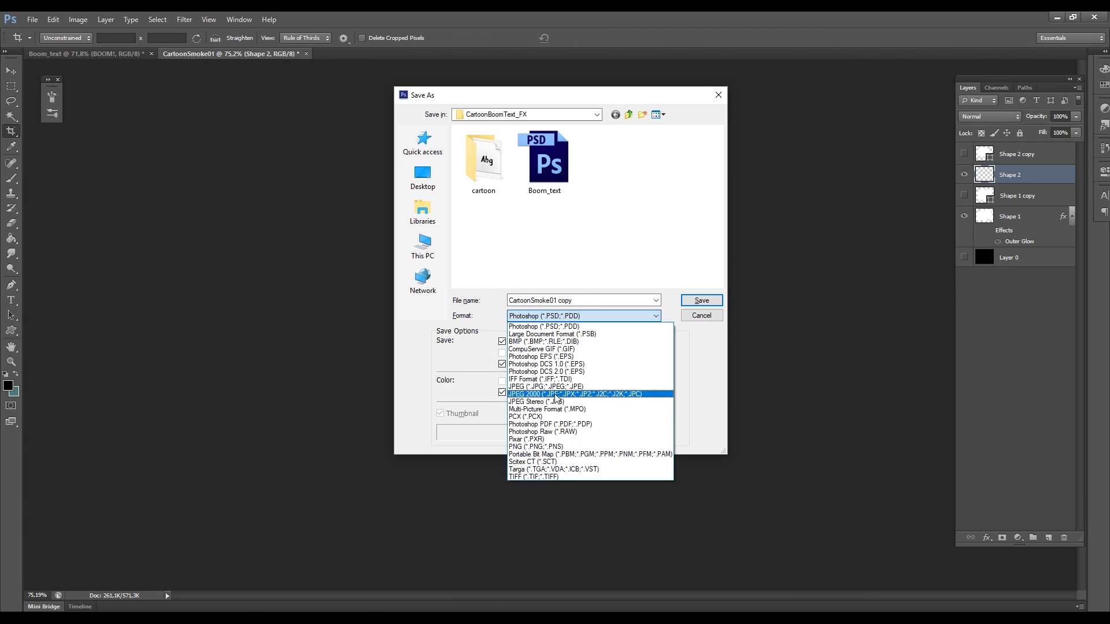
- Save the cloud image as the PNG CartoonSmoke01_Small in a new folder named Smoke inside CartoonBoomText_FX
{"action": "left_click", "coordinate": [569, 389]}
{"action": "left_click", "coordinate": [641, 115]}
{"action": "type", "text": "Smoke"}
{"action": "key", "text": "Return"}
{"action": "double_click", "coordinate": [545, 154]}
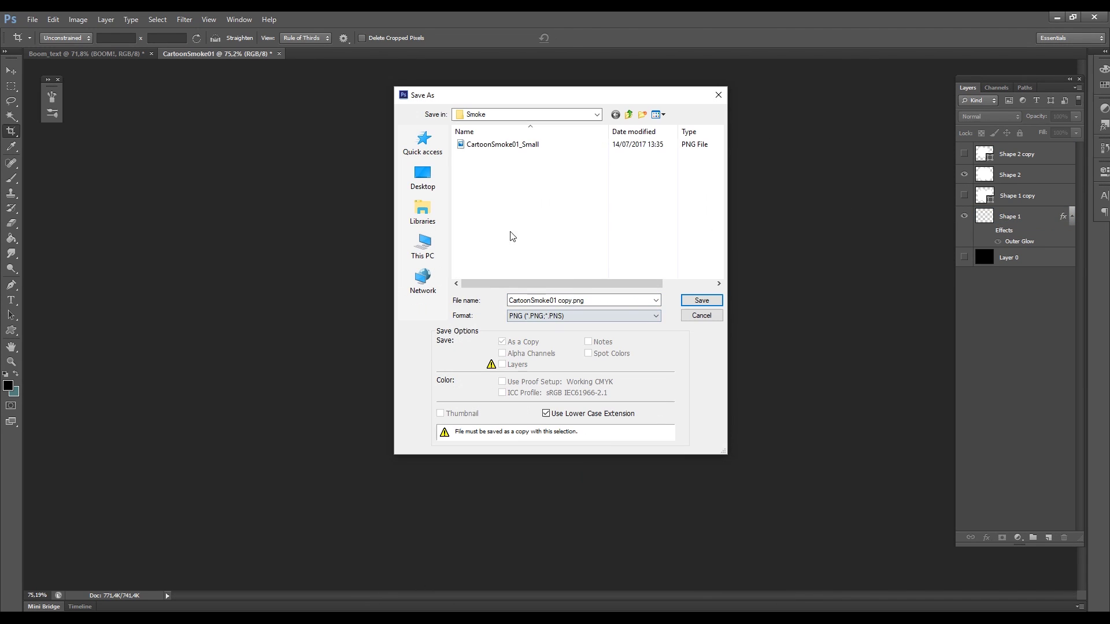
- Import CartoonSmoke01_Bigger and CartoonSmoke01_Small into Unity's CartoonBoom_Text folder and create a material named Boom_Text there
{"action": "left_click_drag", "start_coordinate": [487, 284], "coordinate": [723, 119]}
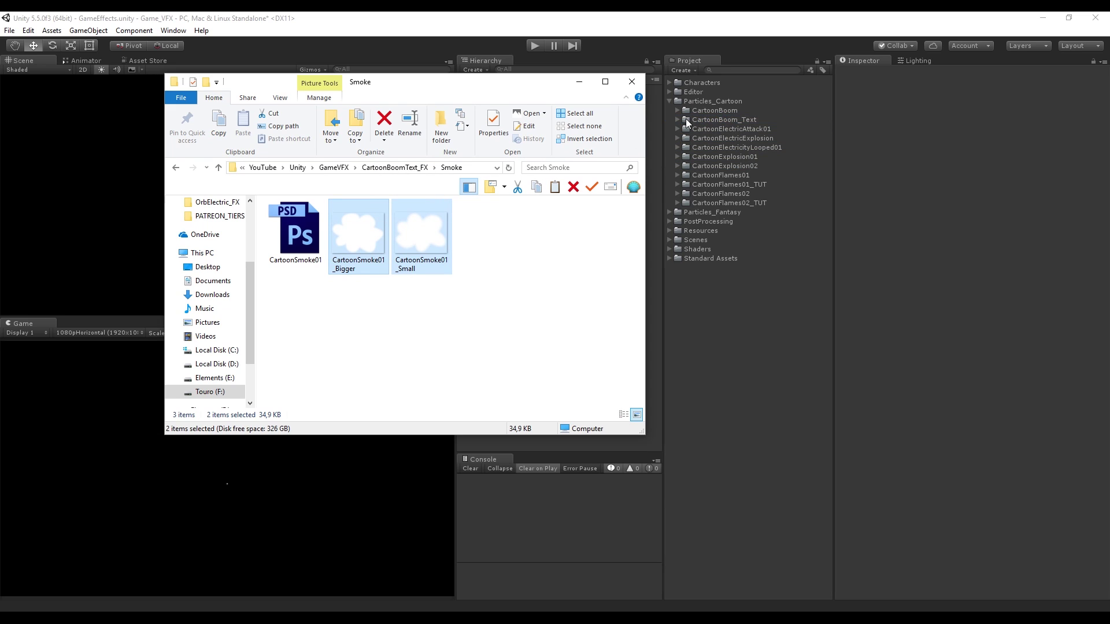
{"action": "right_click", "coordinate": [716, 119]}
{"action": "mouse_move", "coordinate": [827, 130]}
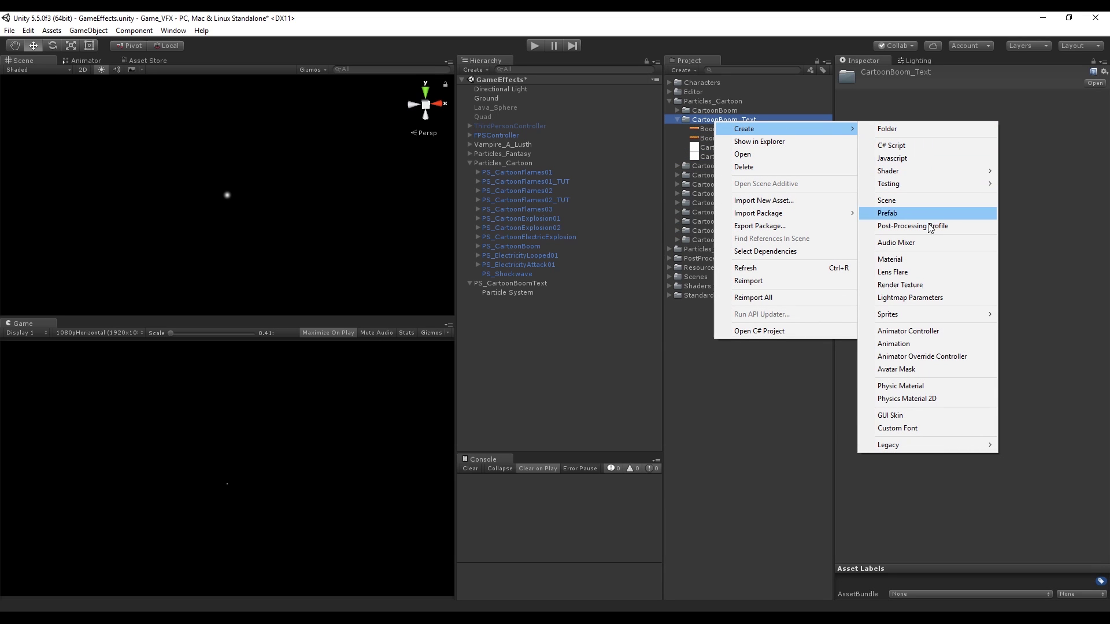
{"action": "left_click", "coordinate": [907, 262]}
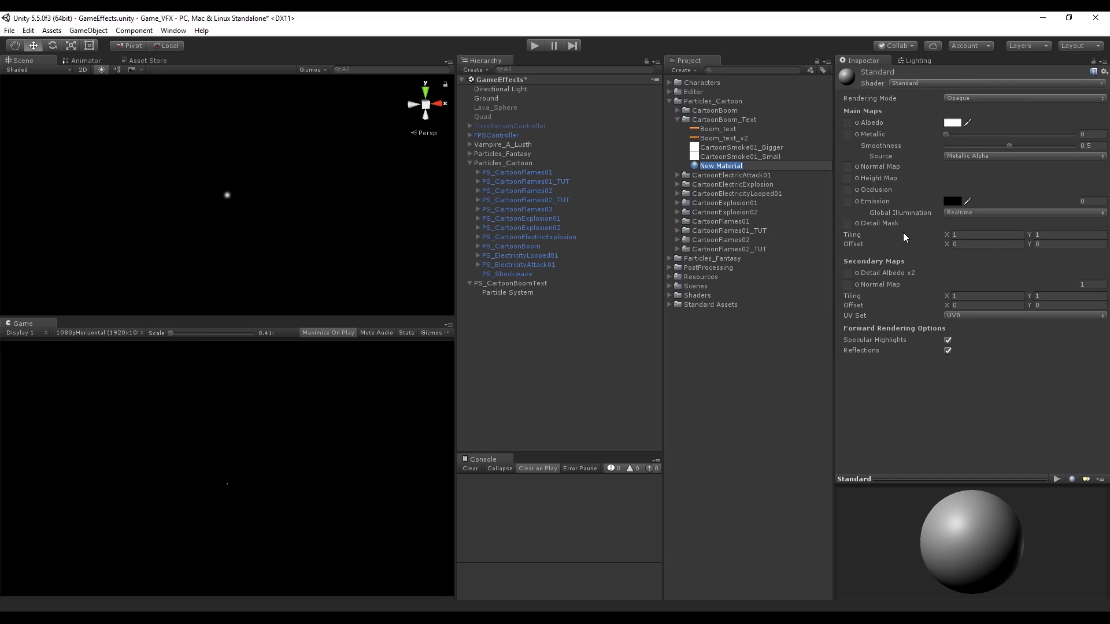
{"action": "type", "text": "Boom_Text"}
{"action": "key", "text": "Return"}
- Set the Boom_Text material's shader to Particles/Additive and assign the Boom_text image as its particle texture
{"action": "left_click", "coordinate": [948, 83]}
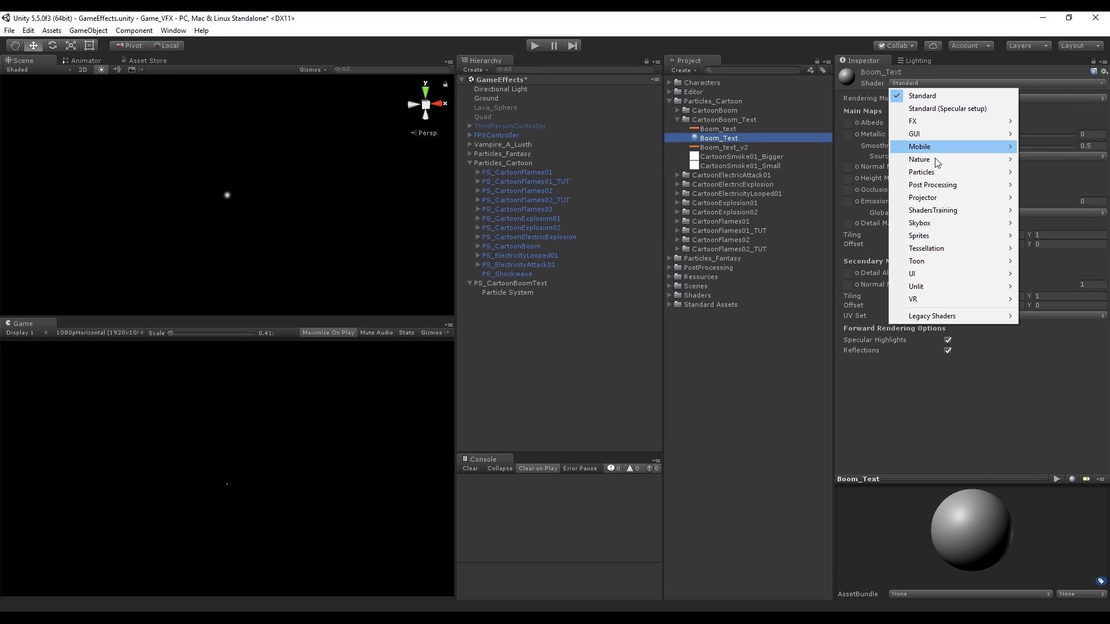
{"action": "mouse_move", "coordinate": [924, 172]}
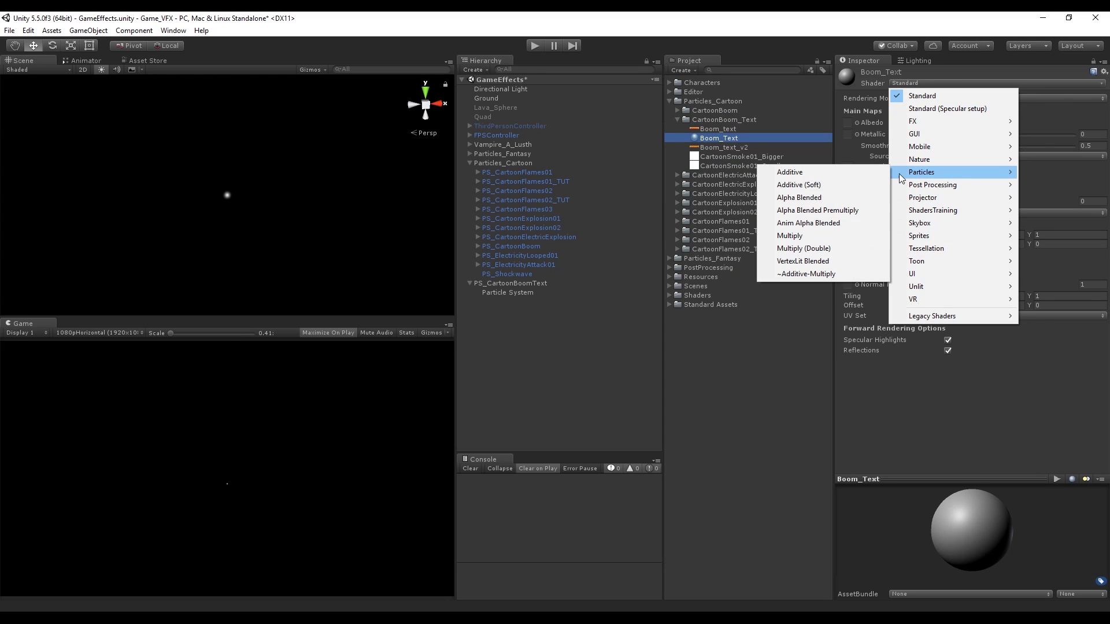
{"action": "left_click", "coordinate": [803, 168]}
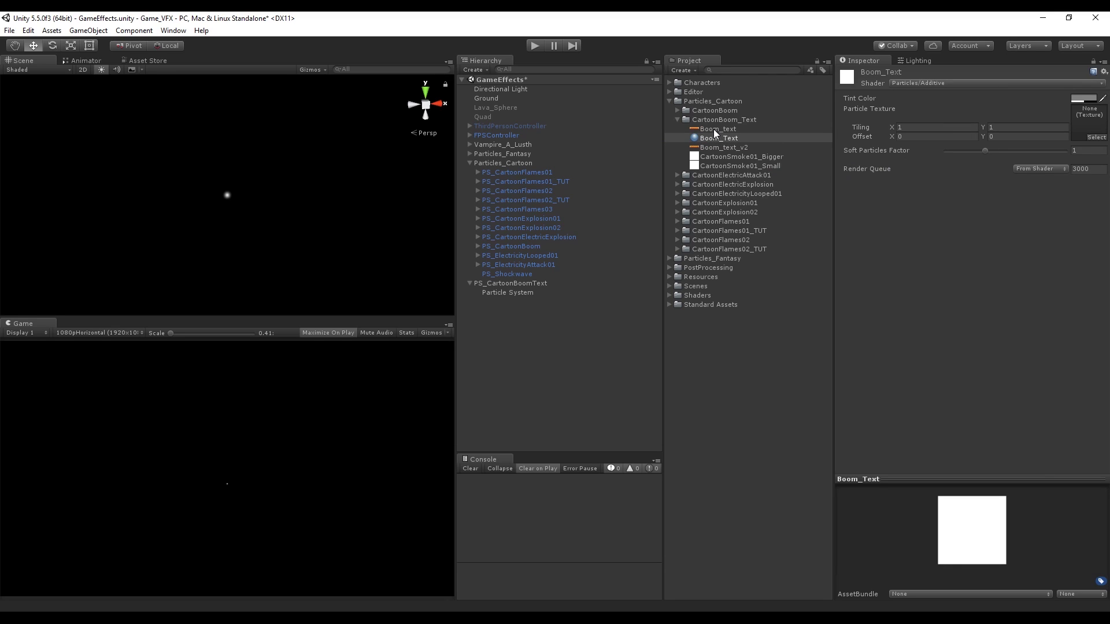
{"action": "left_click_drag", "start_coordinate": [714, 130], "coordinate": [1088, 122]}
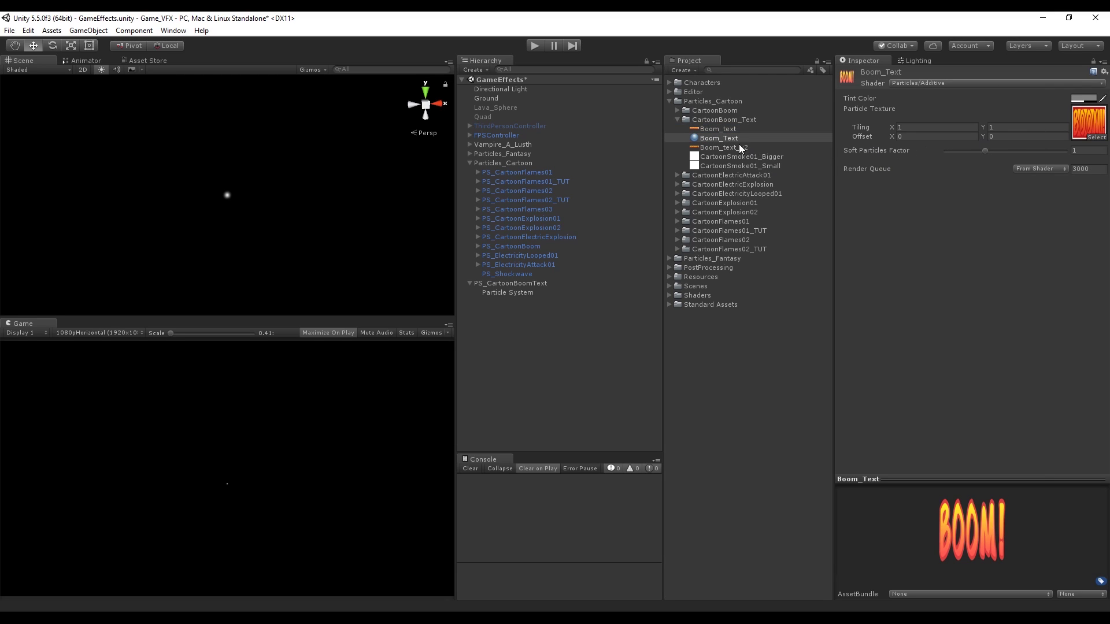
- Duplicate the Boom_Text material as CartoonSmokeSmall and give it the CartoonSmoke01_Small texture
{"action": "left_click", "coordinate": [722, 131]}
{"action": "left_click", "coordinate": [720, 135]}
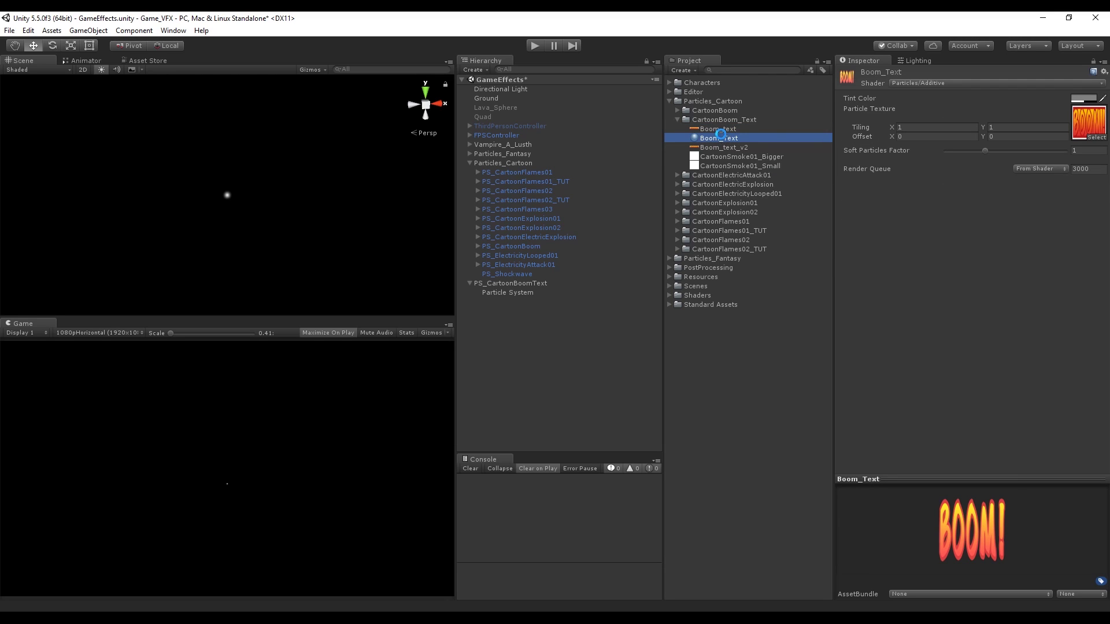
{"action": "key", "text": "ctrl+d"}
{"action": "left_click", "coordinate": [722, 155]}
{"action": "left_click", "coordinate": [738, 148]}
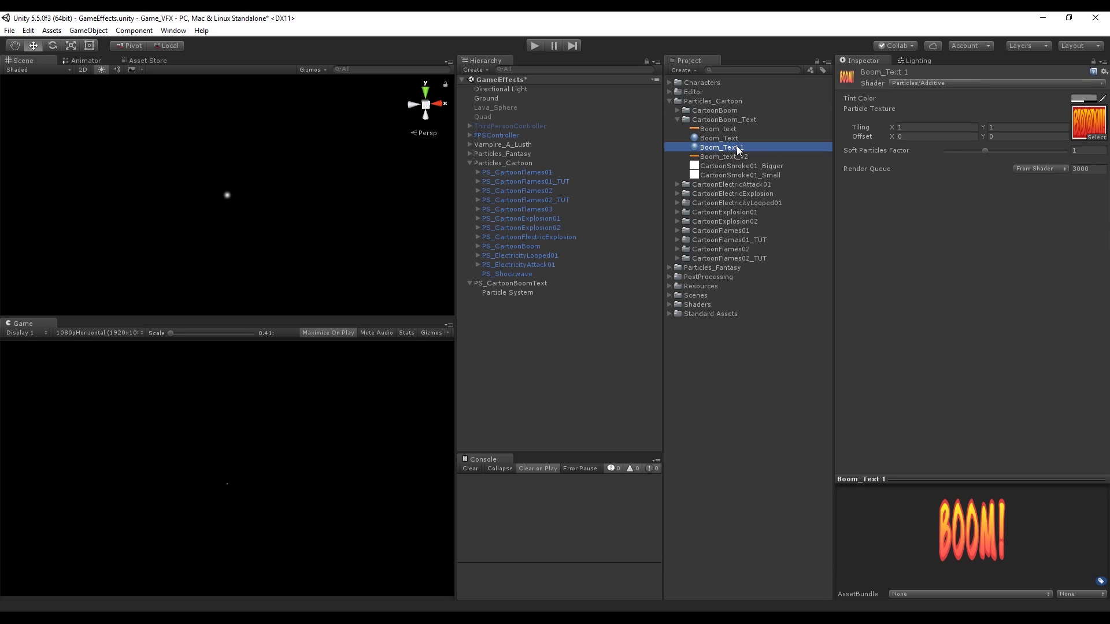
{"action": "left_click", "coordinate": [740, 148]}
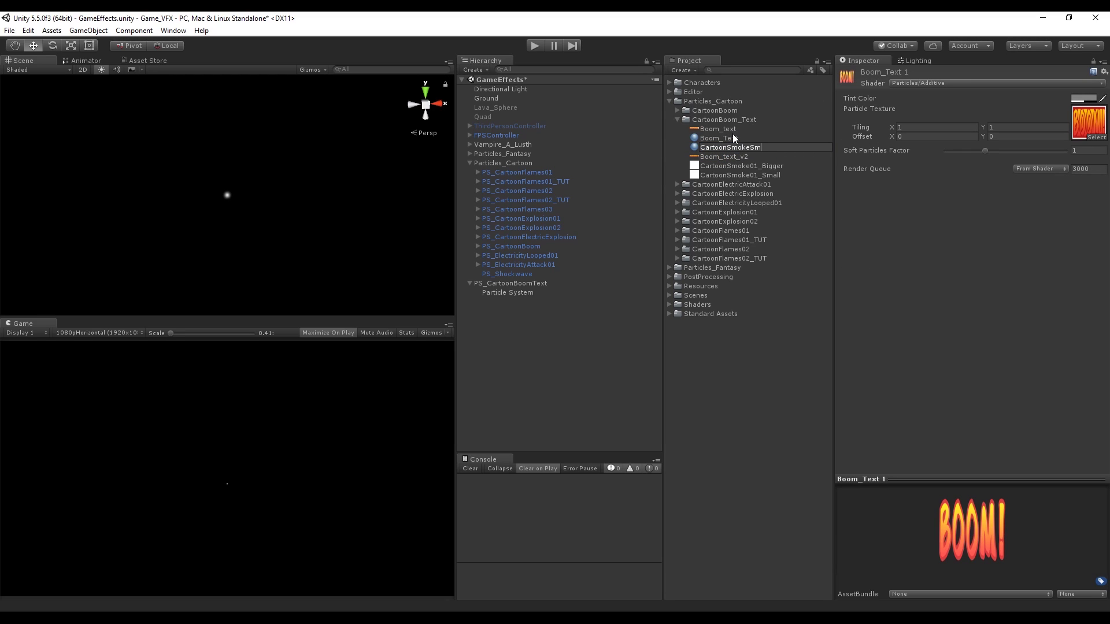
{"action": "type", "text": "CartoonSmokeSmall"}
{"action": "key", "text": "Return"}
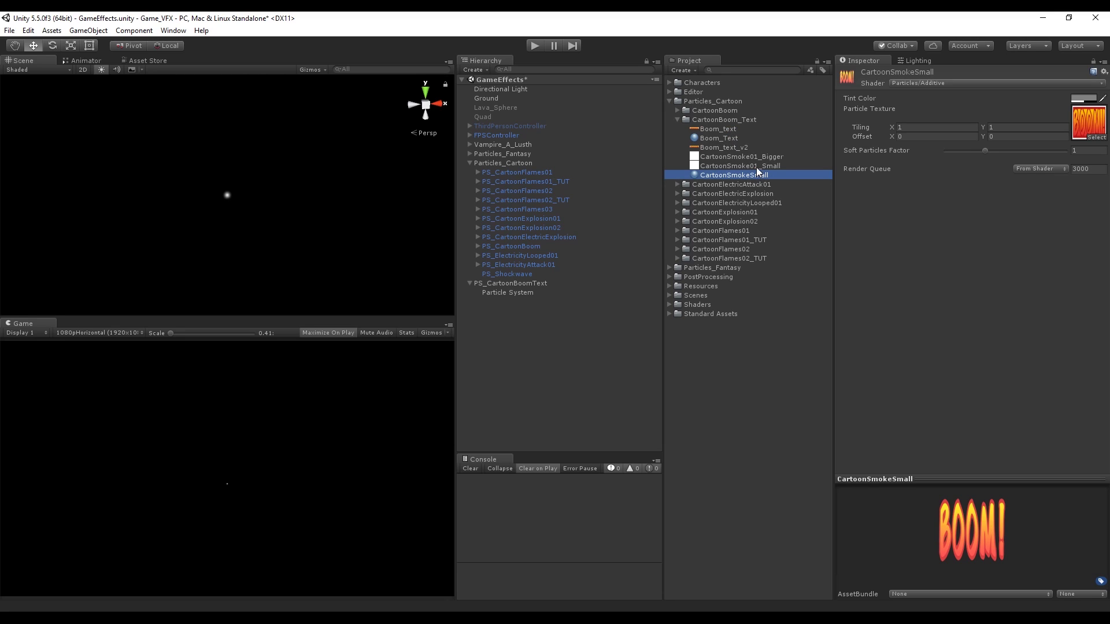
{"action": "left_click_drag", "start_coordinate": [754, 165], "coordinate": [1088, 121]}
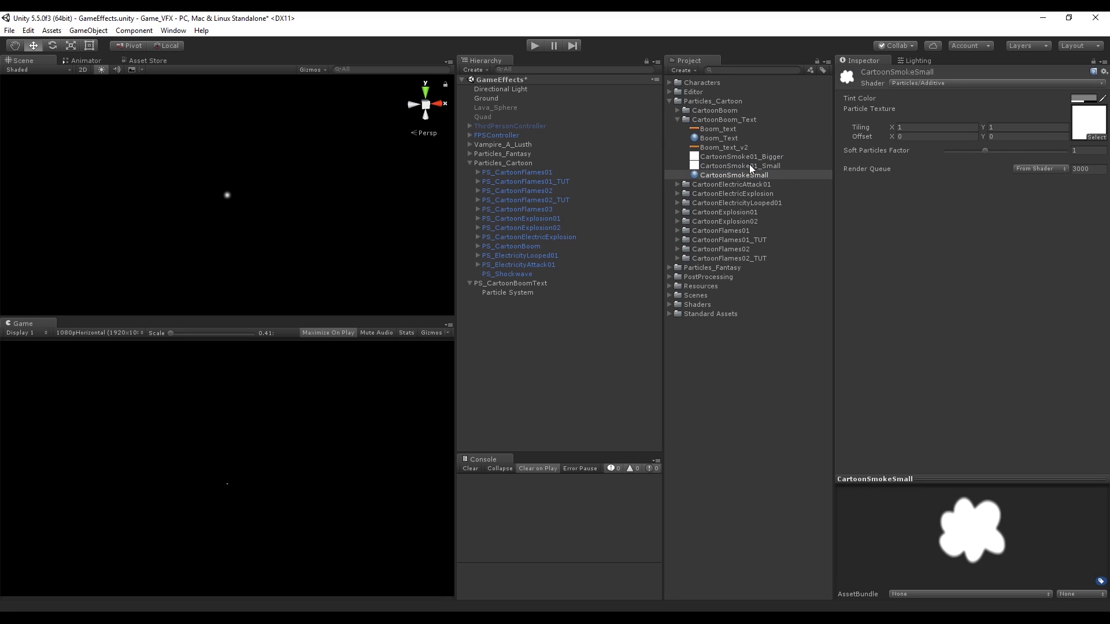
- Duplicate the CartoonSmokeSmall material as CartoonSmokeBig and give it the CartoonSmoke01_Bigger texture
{"action": "right_click", "coordinate": [731, 175]}
{"action": "key", "text": "Escape"}
{"action": "key", "text": "ctrl+d"}
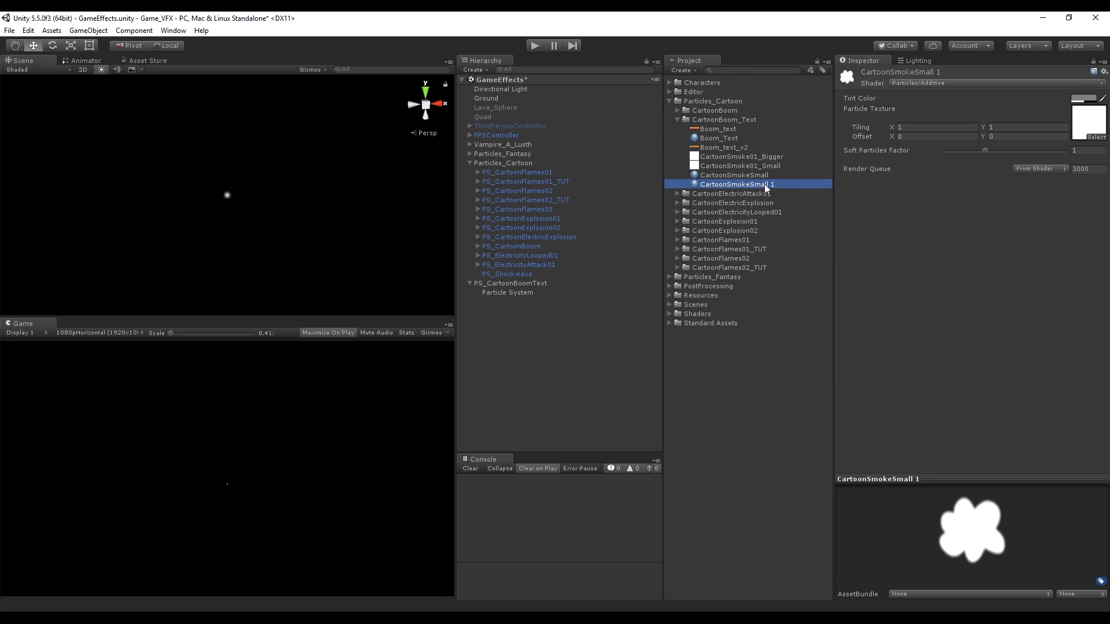
{"action": "left_click", "coordinate": [764, 184]}
{"action": "mouse_move", "coordinate": [775, 184]}
{"action": "left_mouse_down"}
{"action": "mouse_move", "coordinate": [744, 184]}
{"action": "mouse_move", "coordinate": [755, 185]}
{"action": "left_mouse_up"}
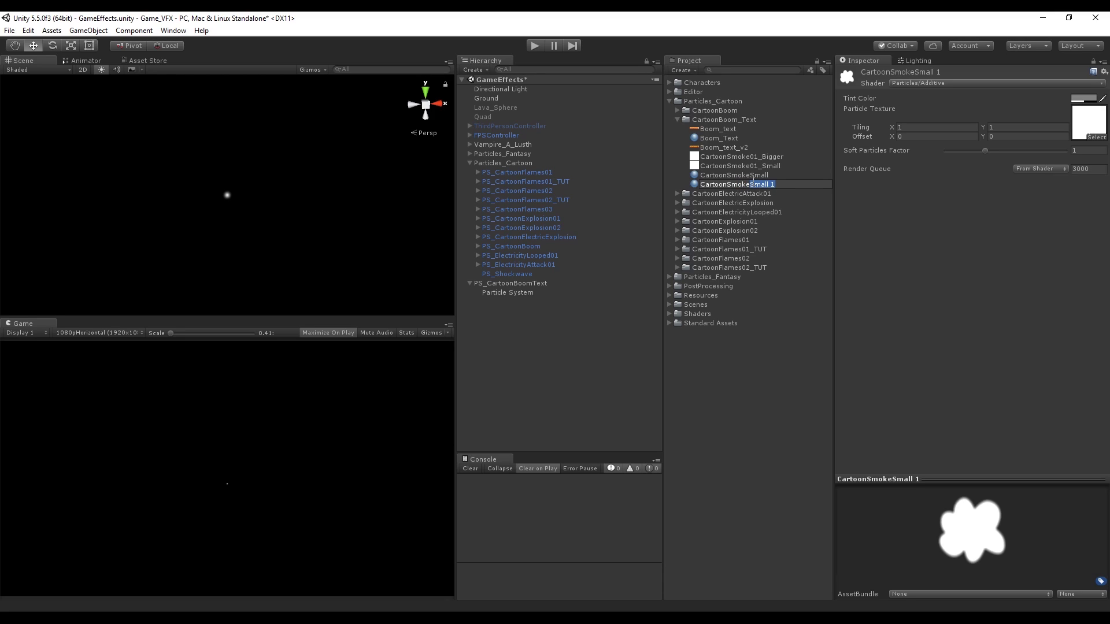
{"action": "type", "text": "Big"}
{"action": "key", "text": "Return"}
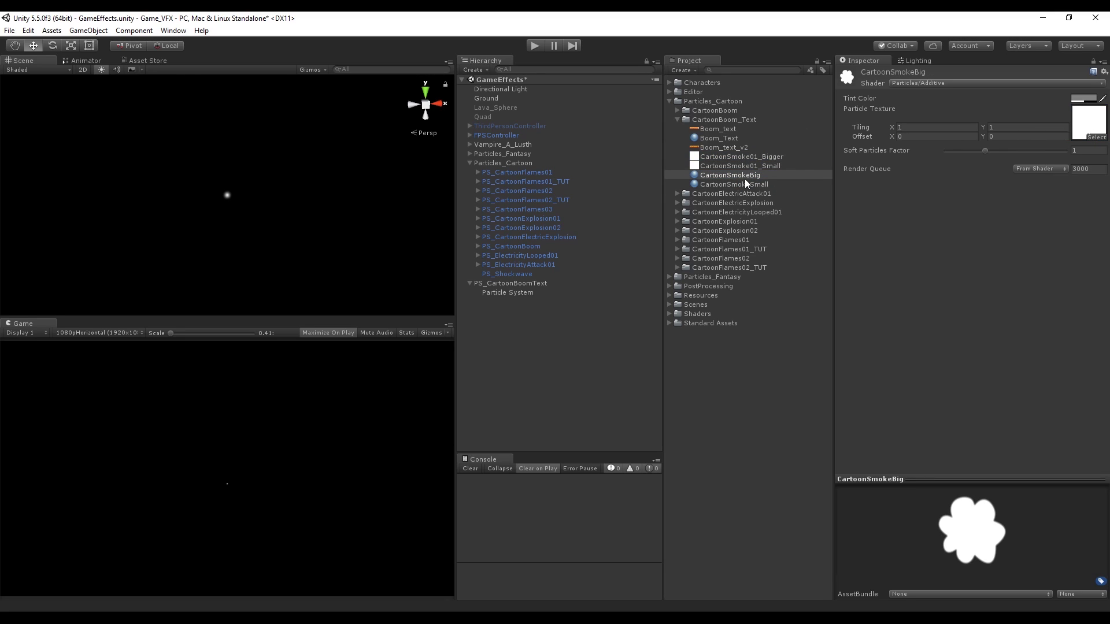
{"action": "left_click", "coordinate": [751, 166]}
{"action": "left_click", "coordinate": [749, 157]}
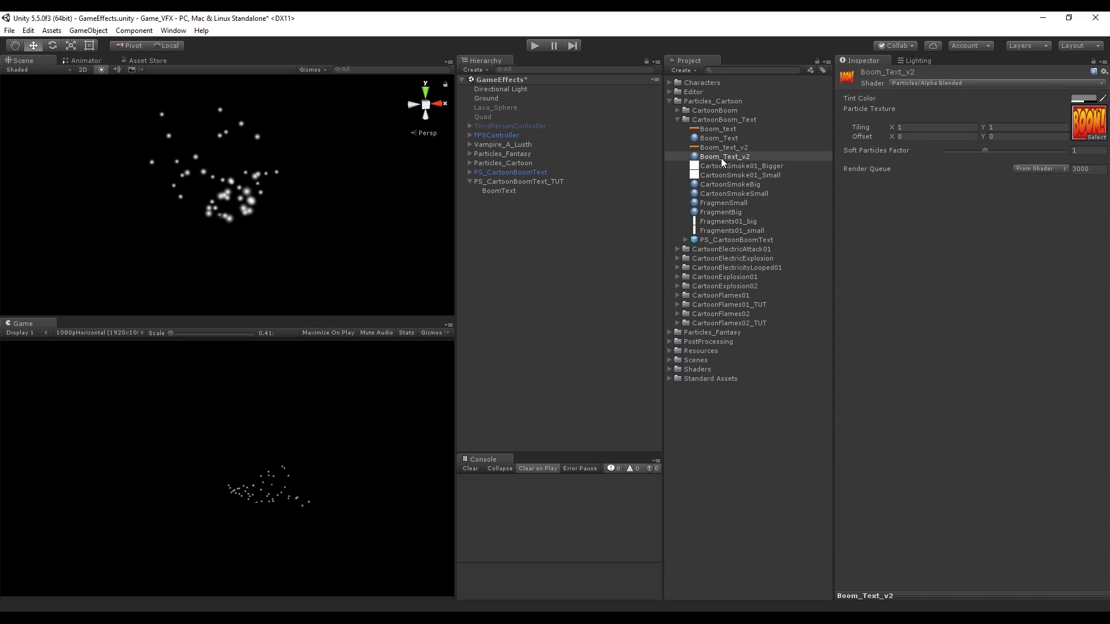
- Apply the Boom_Text_v2 material to the BoomText particle system and set its Max Particles to 1
{"action": "left_click_drag", "start_coordinate": [720, 158], "coordinate": [510, 190]}
{"action": "left_click", "coordinate": [512, 192]}
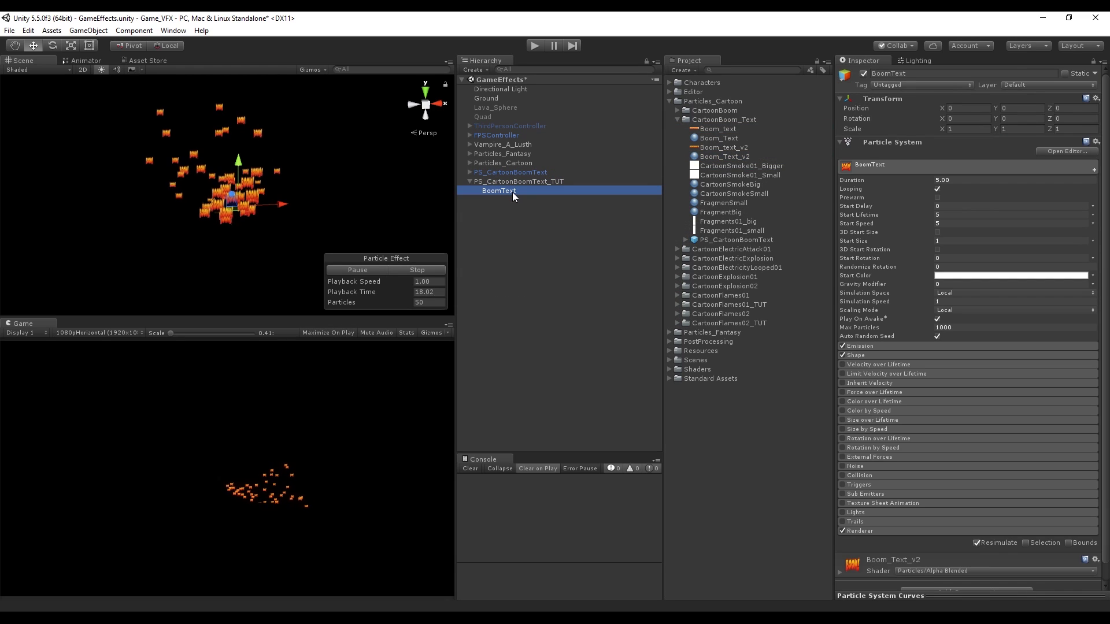
{"action": "left_click", "coordinate": [961, 326]}
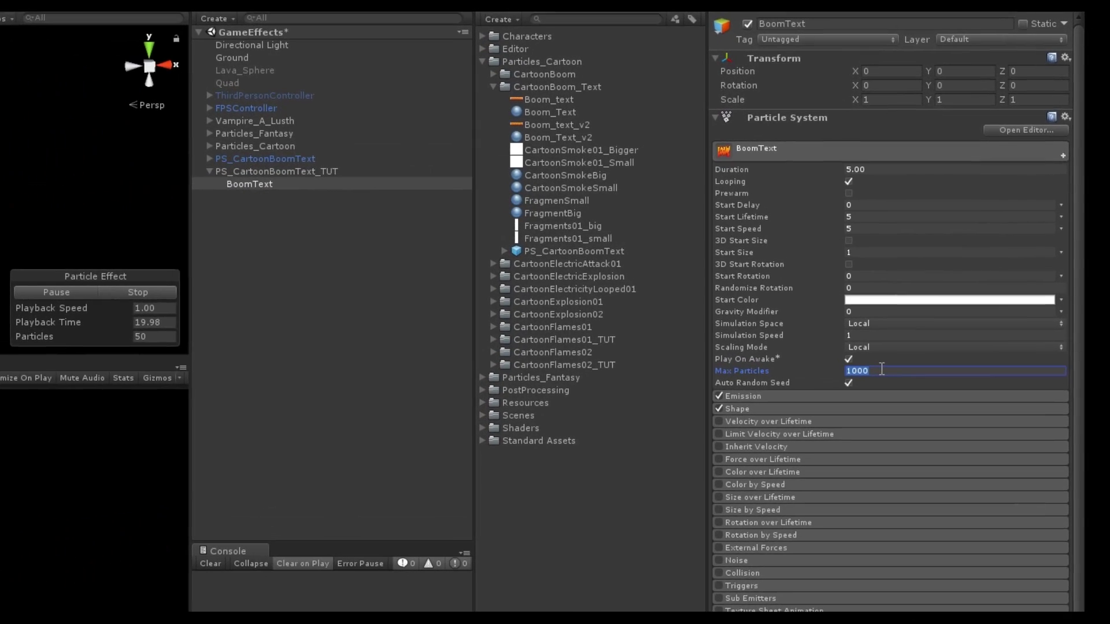
{"action": "type", "text": "1"}
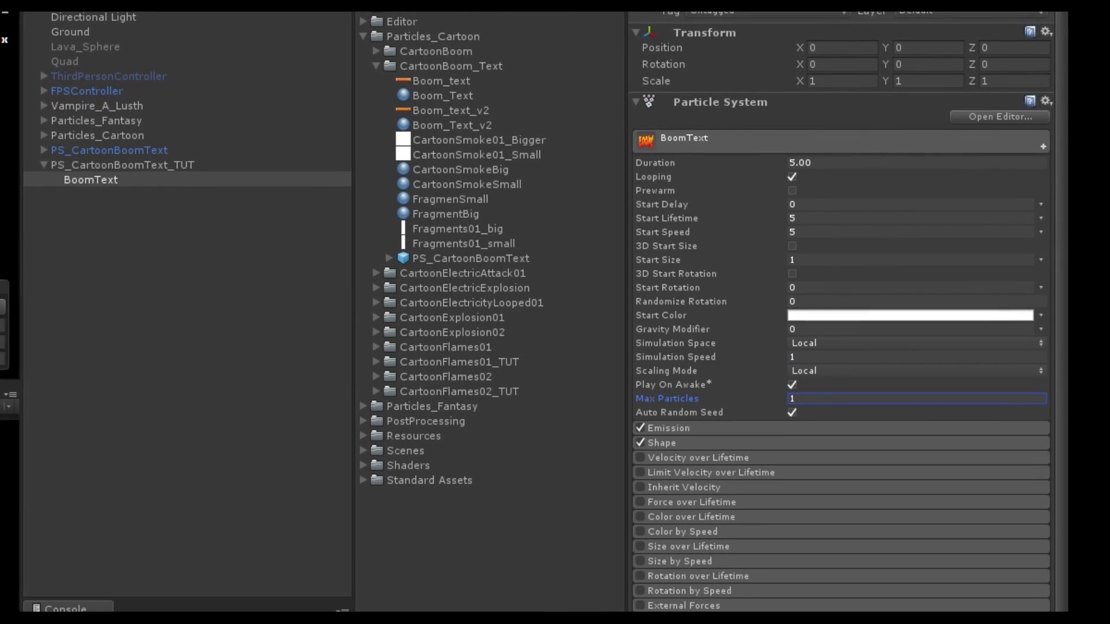
- Set BoomText's Start Speed to 0 and Duration to 4, and disable its Shape module
{"action": "left_click", "coordinate": [827, 233]}
{"action": "left_click", "coordinate": [700, 443]}
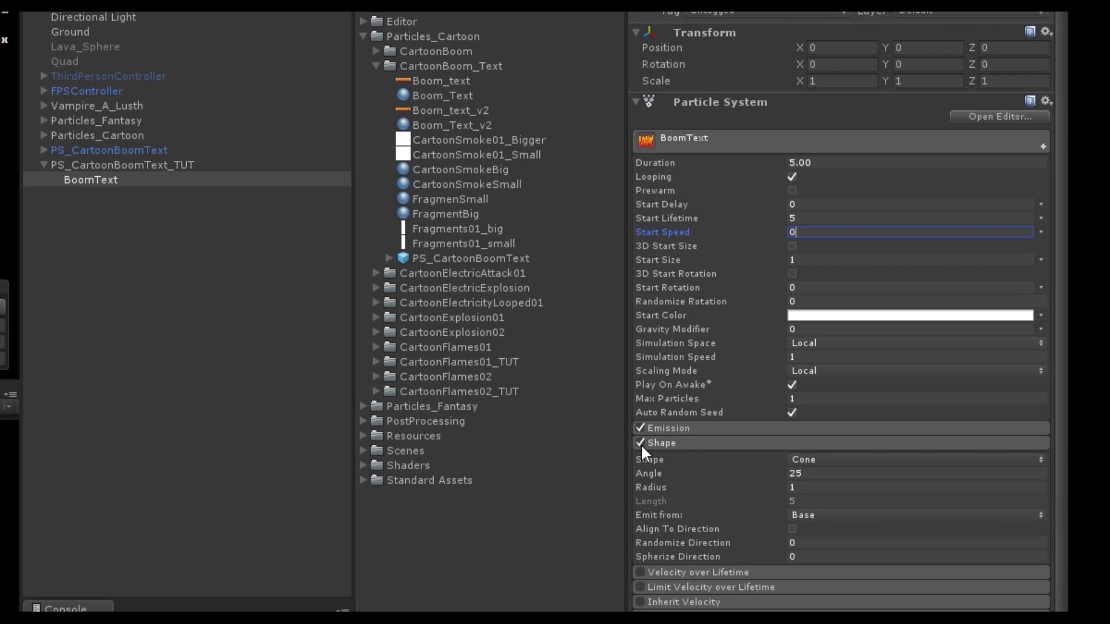
{"action": "left_click", "coordinate": [640, 443]}
{"action": "left_click", "coordinate": [686, 440]}
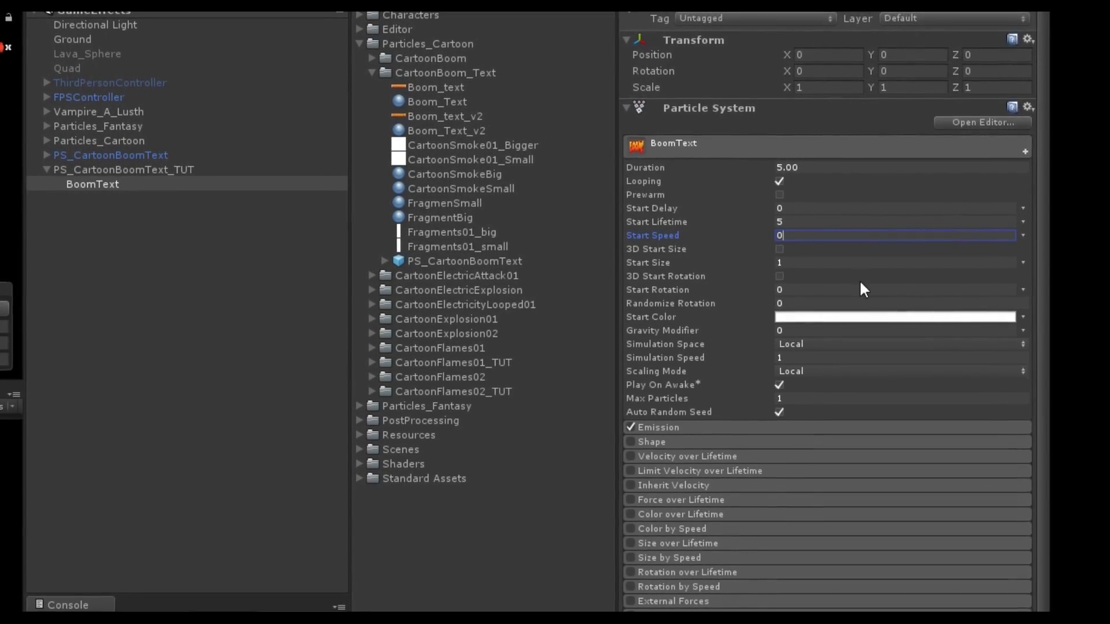
{"action": "left_click", "coordinate": [820, 169]}
{"action": "type", "text": "4"}
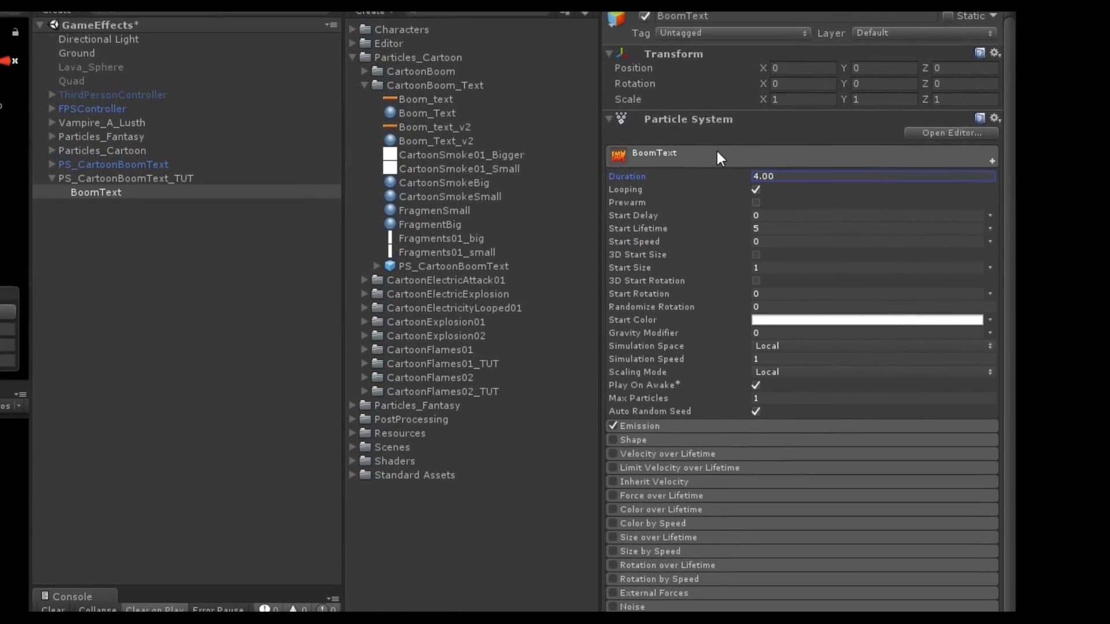
- Enable 3D Start Size on BoomText, random between two constants: X 8 to 9, Y 2 to 3, Z 1 to 1
{"action": "left_click", "coordinate": [750, 255]}
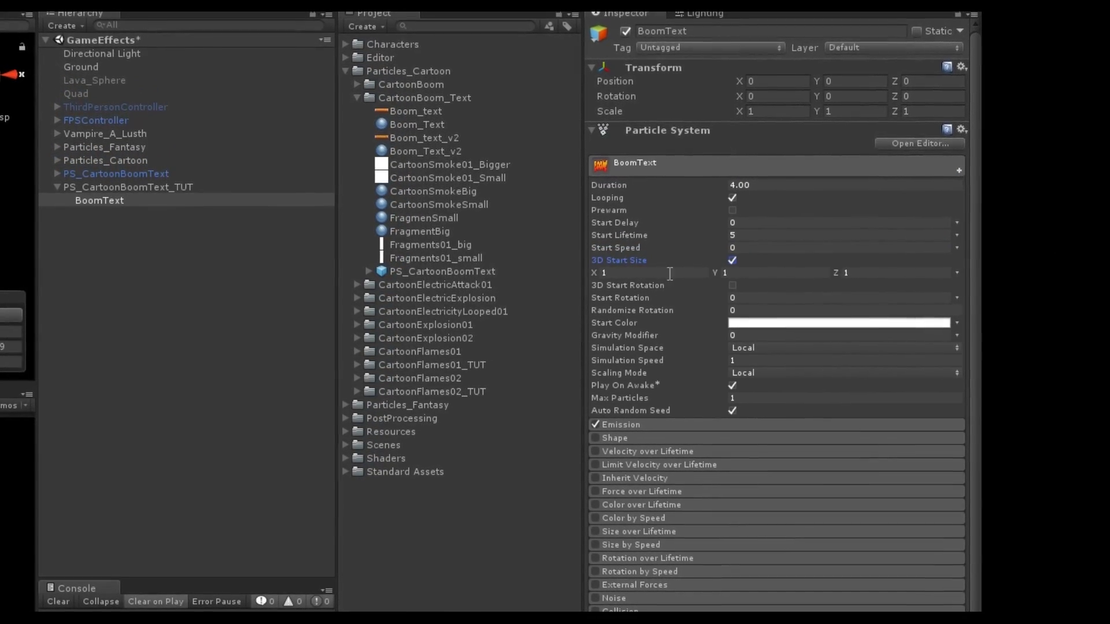
{"action": "left_click", "coordinate": [948, 274]}
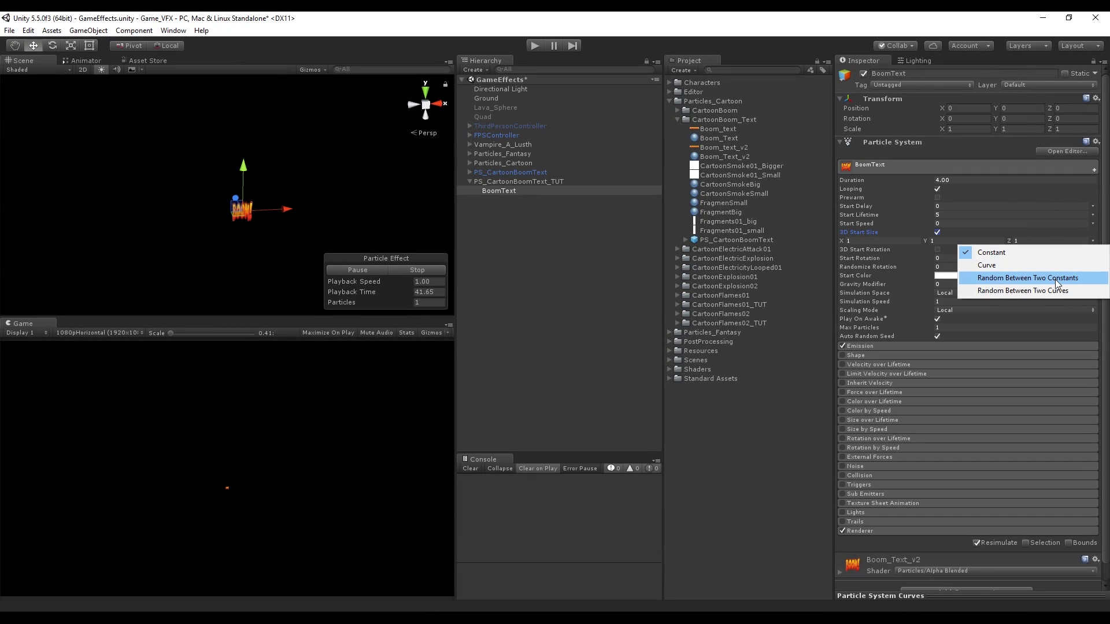
{"action": "left_click", "coordinate": [1055, 279]}
{"action": "left_click", "coordinate": [893, 241]}
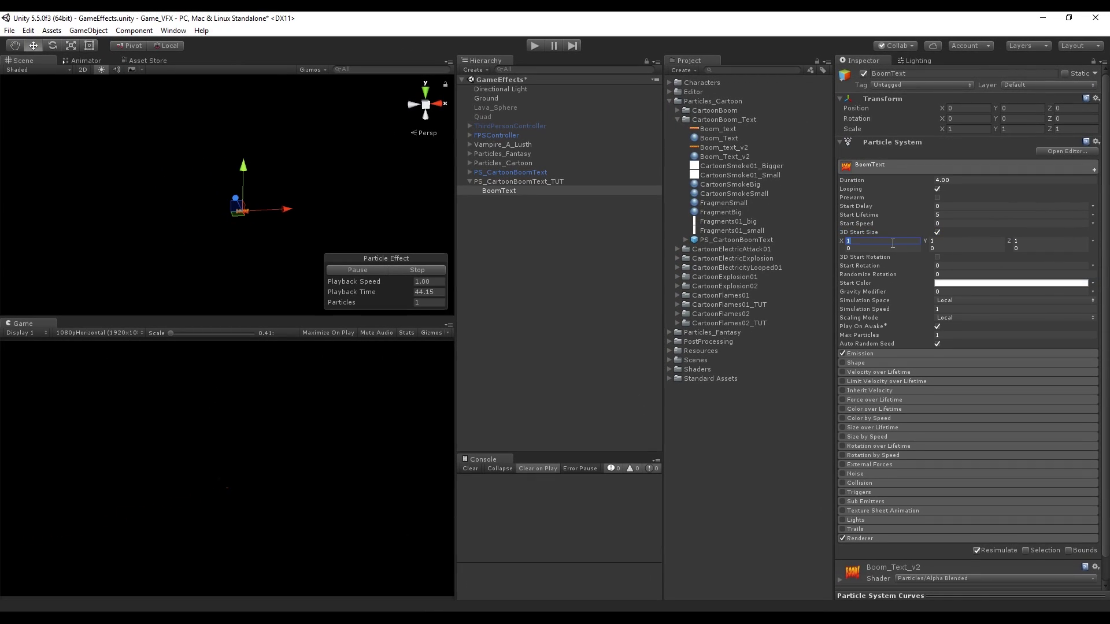
{"action": "type", "text": "8"}
{"action": "key", "text": "Tab"}
{"action": "type", "text": "9"}
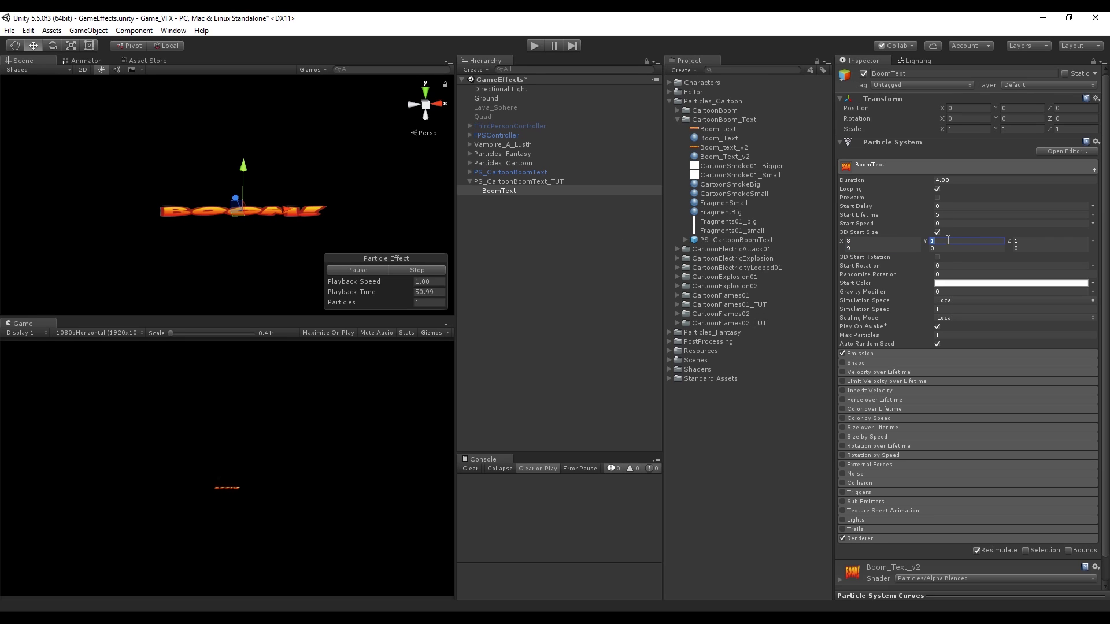
{"action": "type", "text": "2"}
{"action": "key", "text": "Tab"}
{"action": "type", "text": "3"}
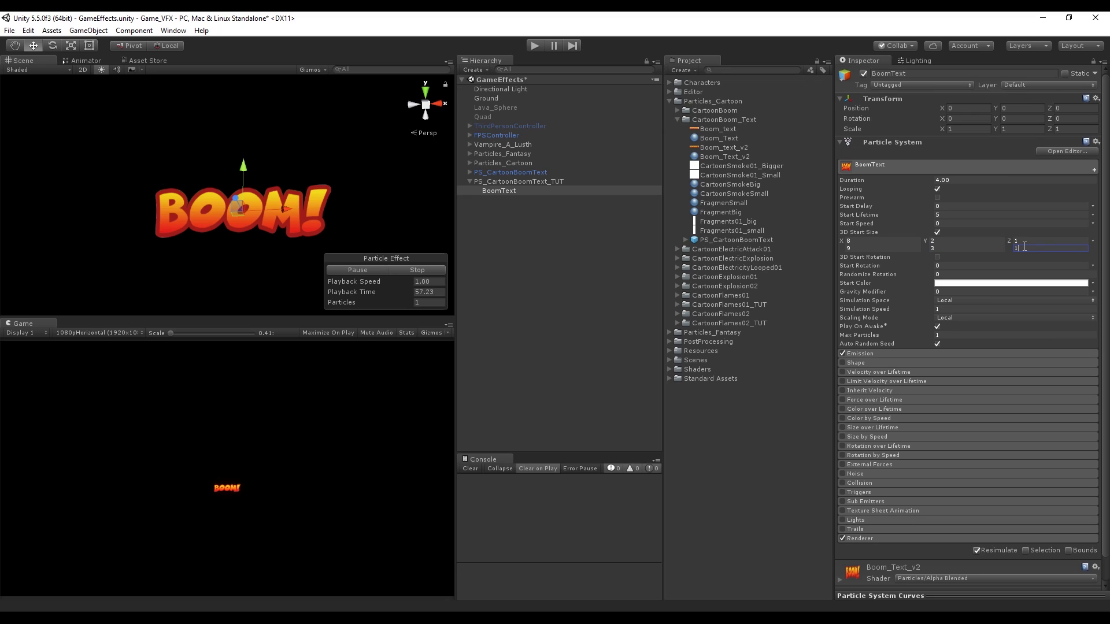
- Stop the preview and set BoomText's emission to Rate over Time 0 with one burst of 1 particle at time 0
{"action": "left_click", "coordinate": [418, 270]}
{"action": "left_click", "coordinate": [864, 352]}
{"action": "left_click", "coordinate": [942, 365]}
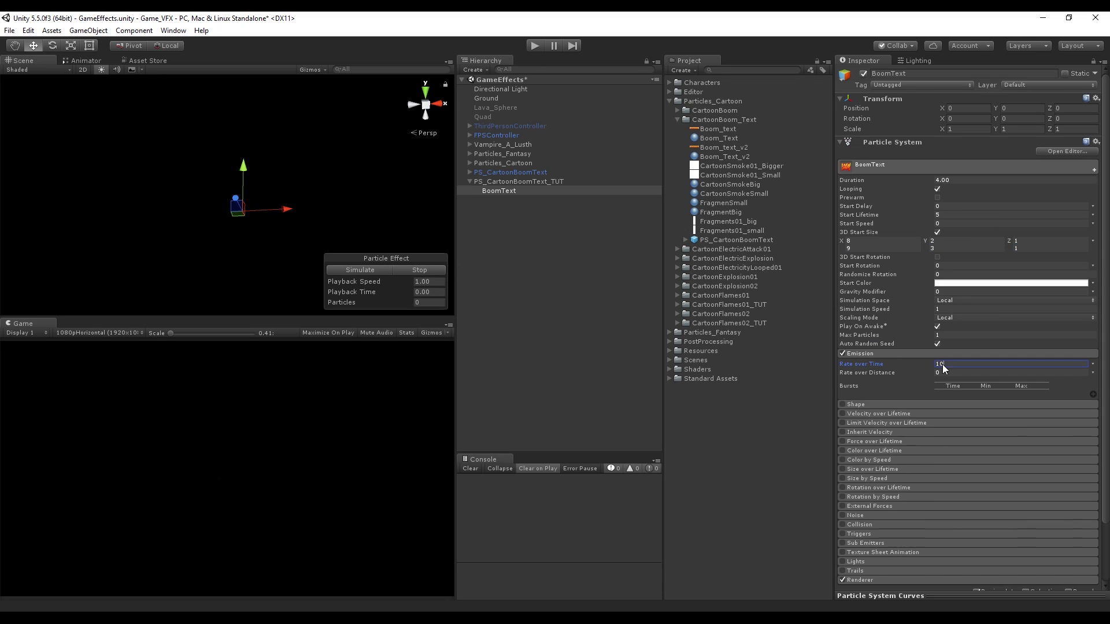
{"action": "double_click", "coordinate": [942, 365]}
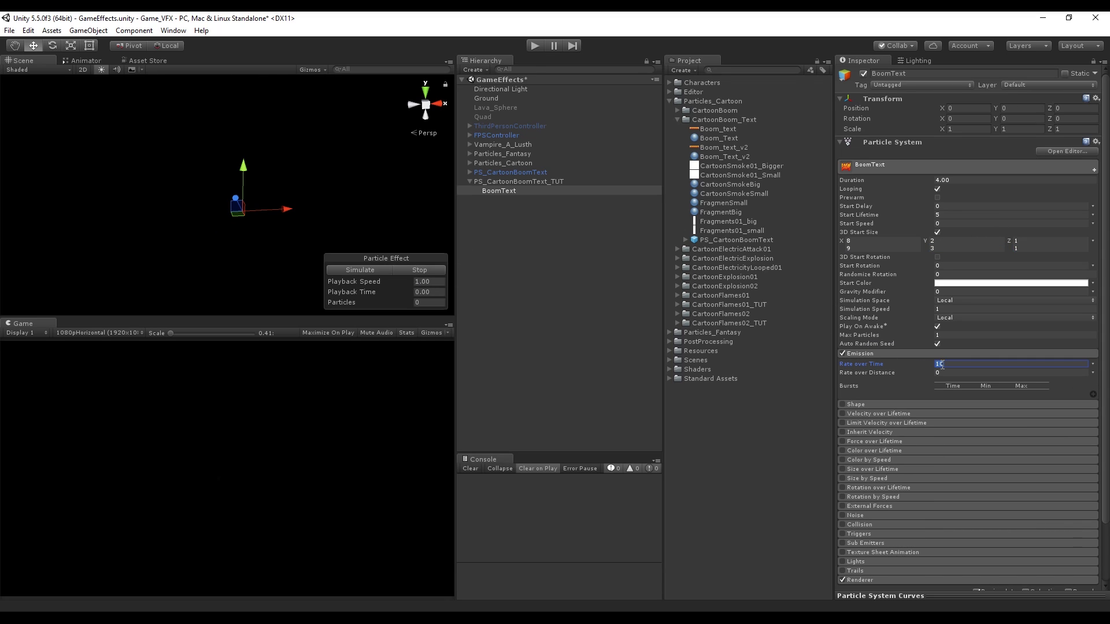
{"action": "left_click", "coordinate": [1094, 396]}
{"action": "left_click", "coordinate": [989, 395]}
{"action": "type", "text": "1"}
{"action": "key", "text": "Tab"}
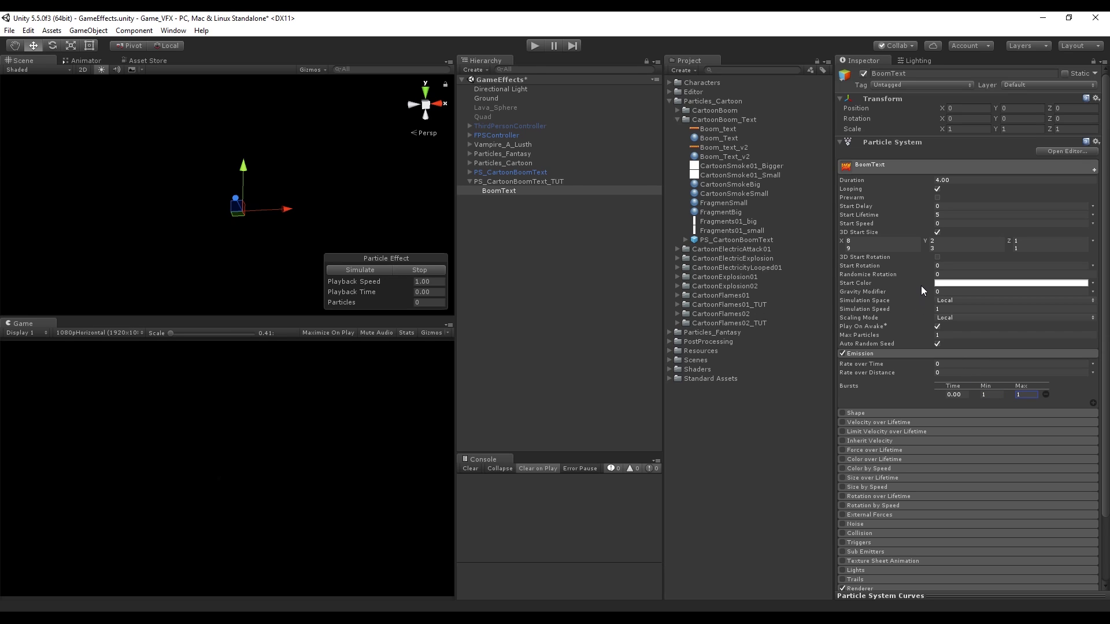
- Set BoomText's Start Lifetime to random between the two constants 1.2 and 1.85, and preview the effect
{"action": "left_click", "coordinate": [1092, 215]}
{"action": "left_click", "coordinate": [1005, 250]}
{"action": "left_click", "coordinate": [982, 216]}
{"action": "type", "text": "1.2"}
{"action": "key", "text": "Tab"}
{"action": "type", "text": "1.85"}
{"action": "left_click", "coordinate": [362, 271]}
{"action": "left_click", "coordinate": [860, 353]}
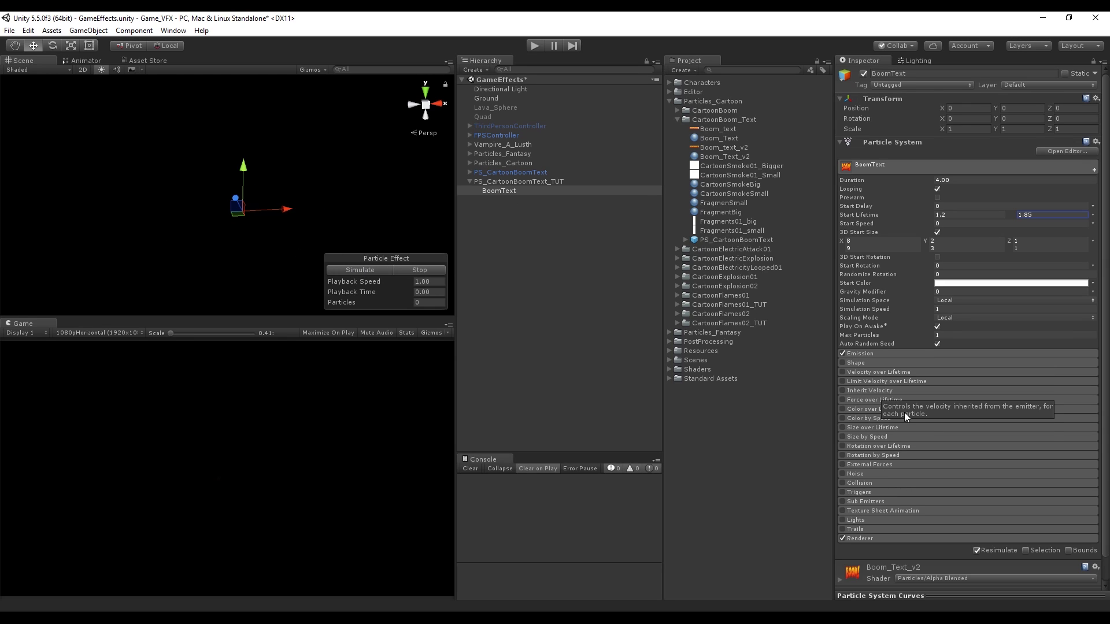
- Enable Color over Lifetime on BoomText, add an opaque alpha key mid-gradient, and set the first and last alpha keys to 0
{"action": "left_click", "coordinate": [872, 410]}
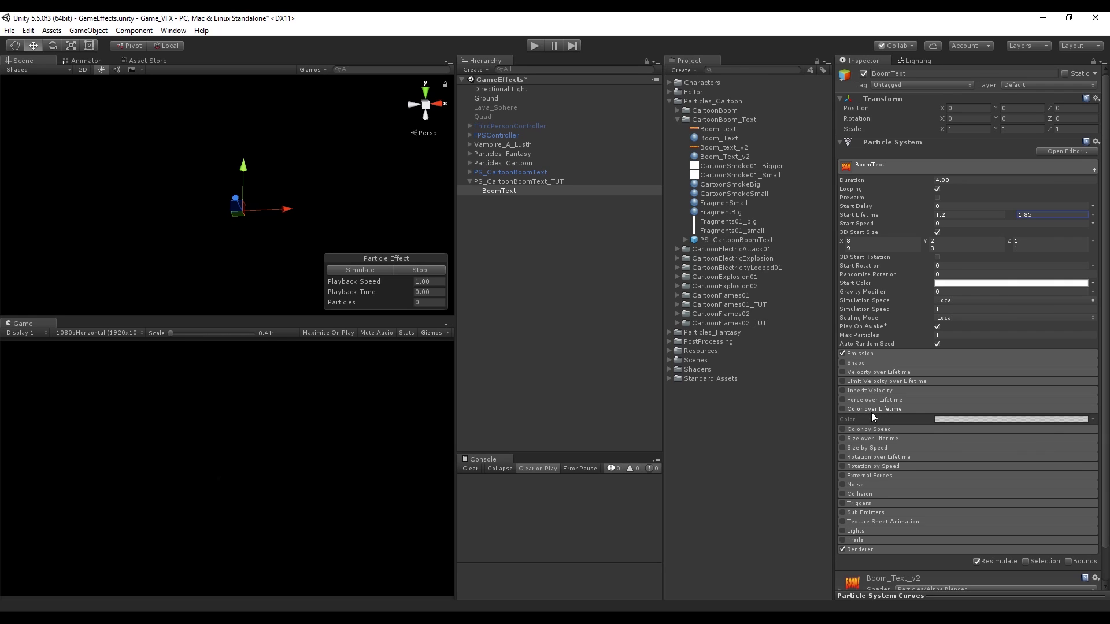
{"action": "left_click", "coordinate": [841, 408]}
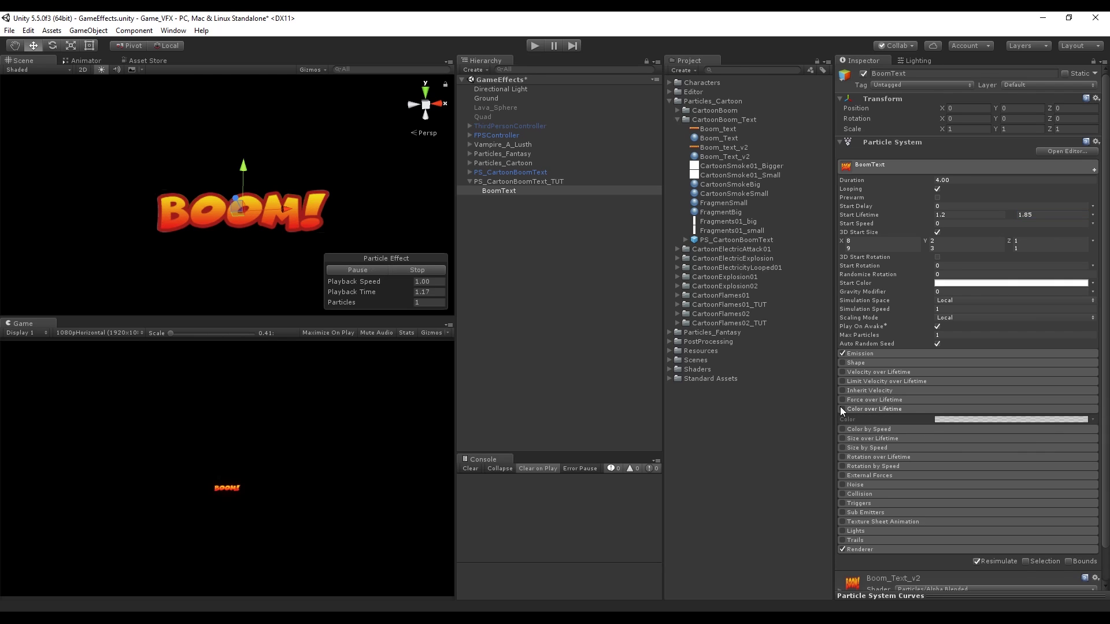
{"action": "left_click", "coordinate": [948, 420]}
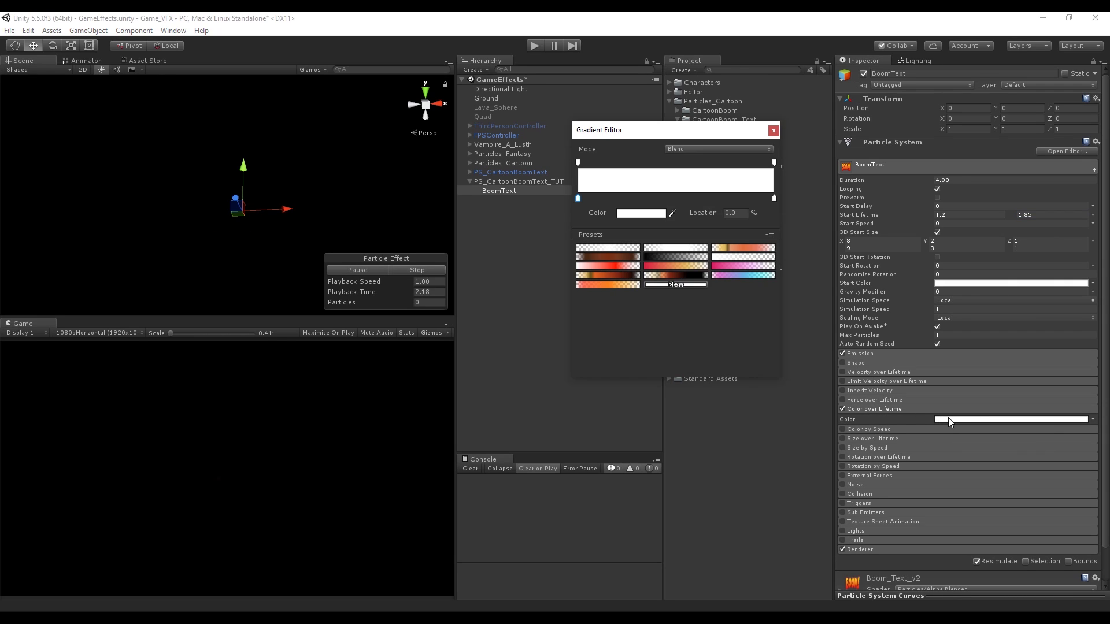
{"action": "left_click", "coordinate": [664, 164]}
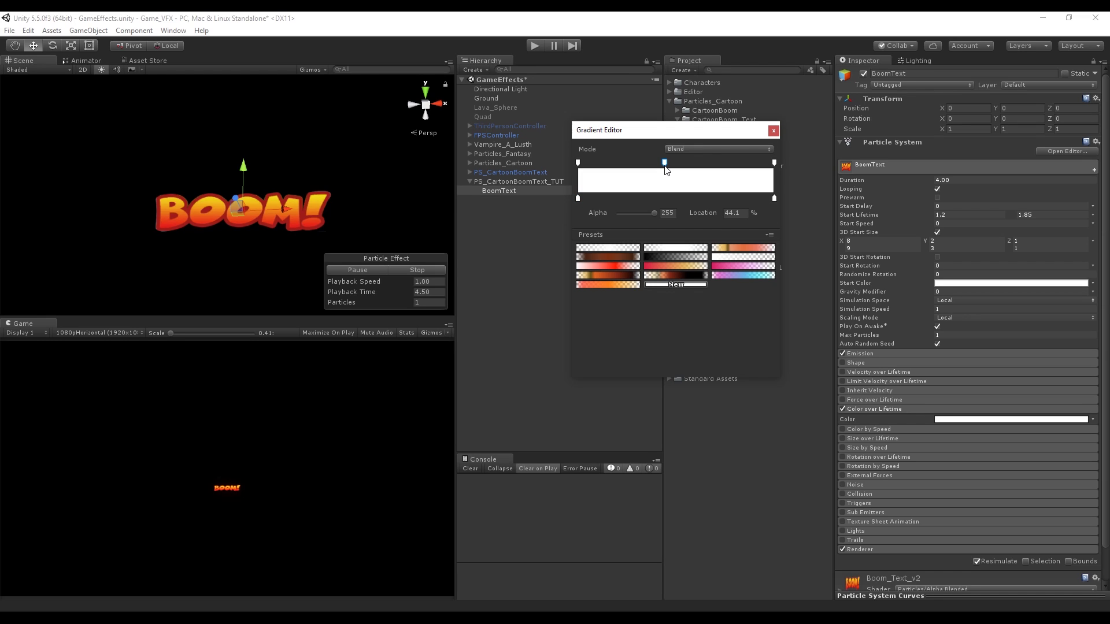
{"action": "left_click", "coordinate": [578, 163]}
{"action": "left_click_drag", "start_coordinate": [654, 213], "coordinate": [583, 213]}
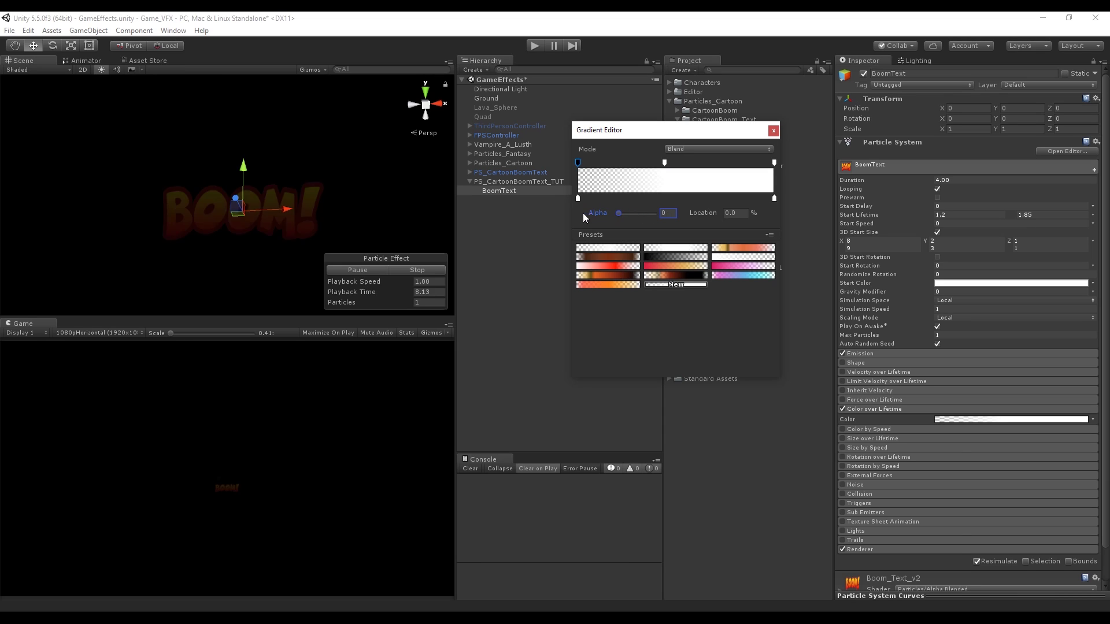
{"action": "left_click", "coordinate": [773, 163]}
{"action": "left_click_drag", "start_coordinate": [653, 213], "coordinate": [617, 219]}
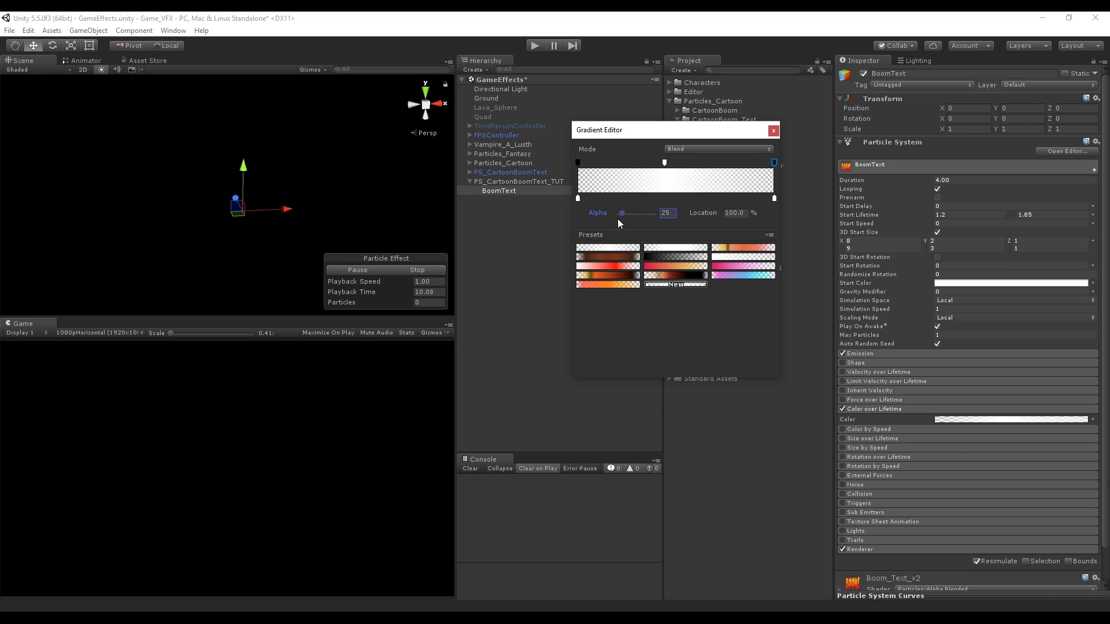
- Move the opaque alpha key near the gradient's start, add an alpha 255 key at 76.5%, and close the gradient editor
{"action": "left_click", "coordinate": [578, 199]}
{"action": "left_click", "coordinate": [643, 215]}
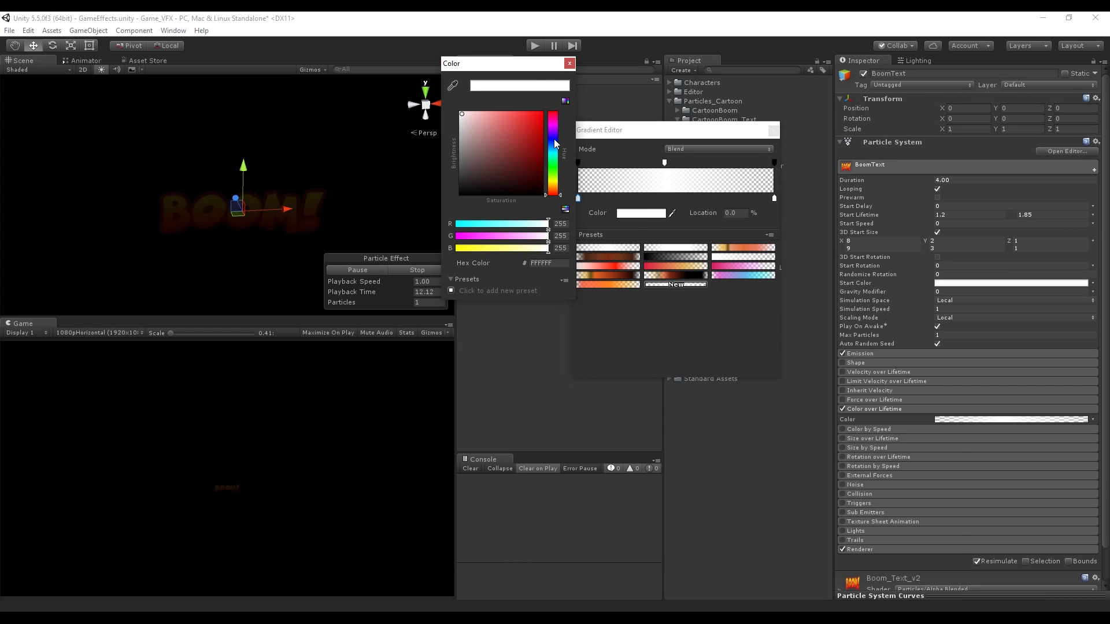
{"action": "left_click_drag", "start_coordinate": [664, 163], "coordinate": [600, 164]}
{"action": "left_click", "coordinate": [694, 163]}
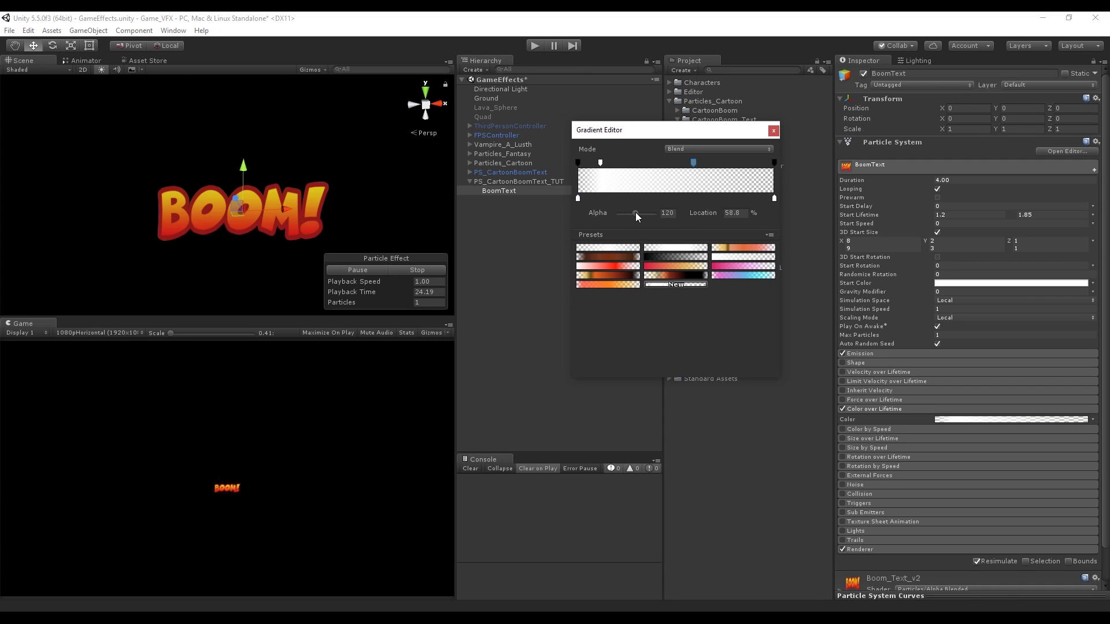
{"action": "left_click_drag", "start_coordinate": [636, 212], "coordinate": [654, 212]}
{"action": "left_click_drag", "start_coordinate": [694, 163], "coordinate": [727, 164]}
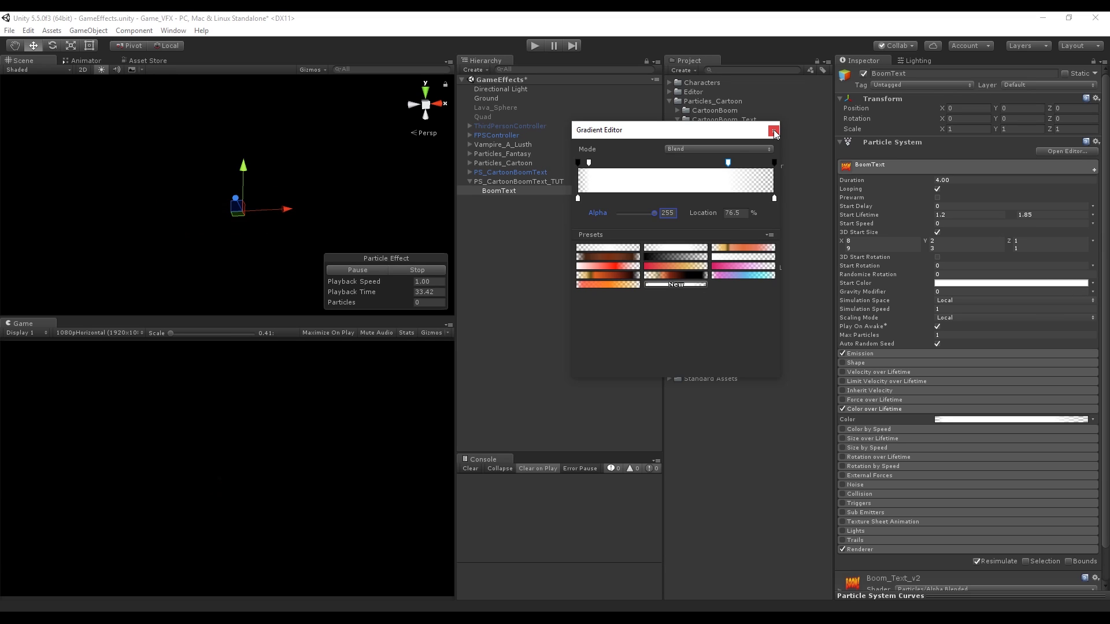
{"action": "left_click", "coordinate": [773, 131]}
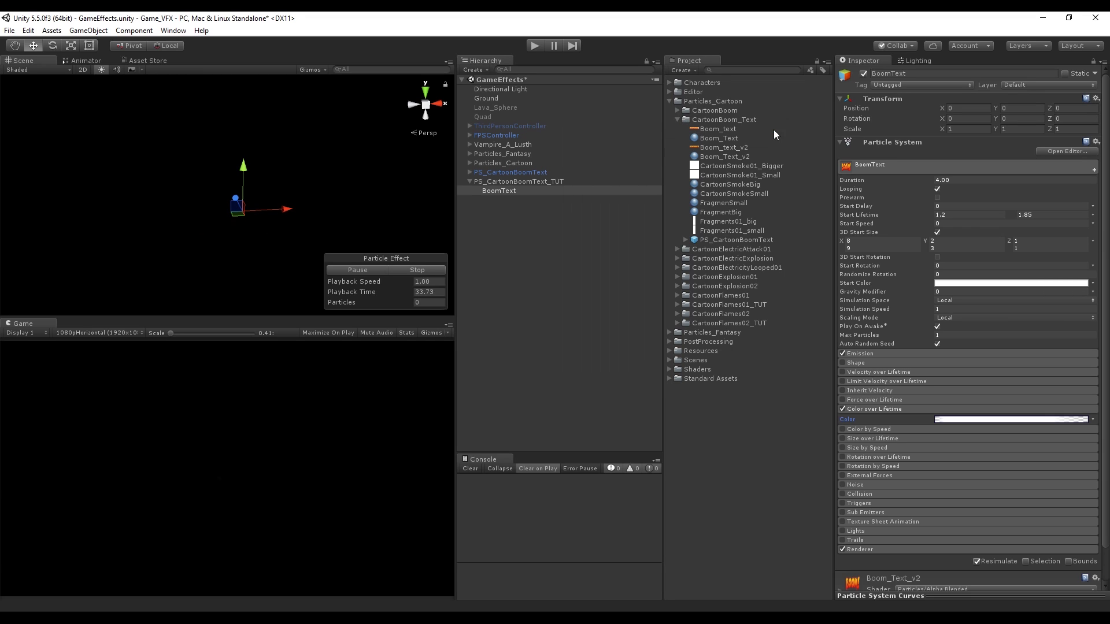
- Enable Size over Lifetime on BoomText and make its size curve start at 0 and rise quickly to a 1.0 key
{"action": "left_click", "coordinate": [903, 411]}
{"action": "left_click", "coordinate": [854, 428]}
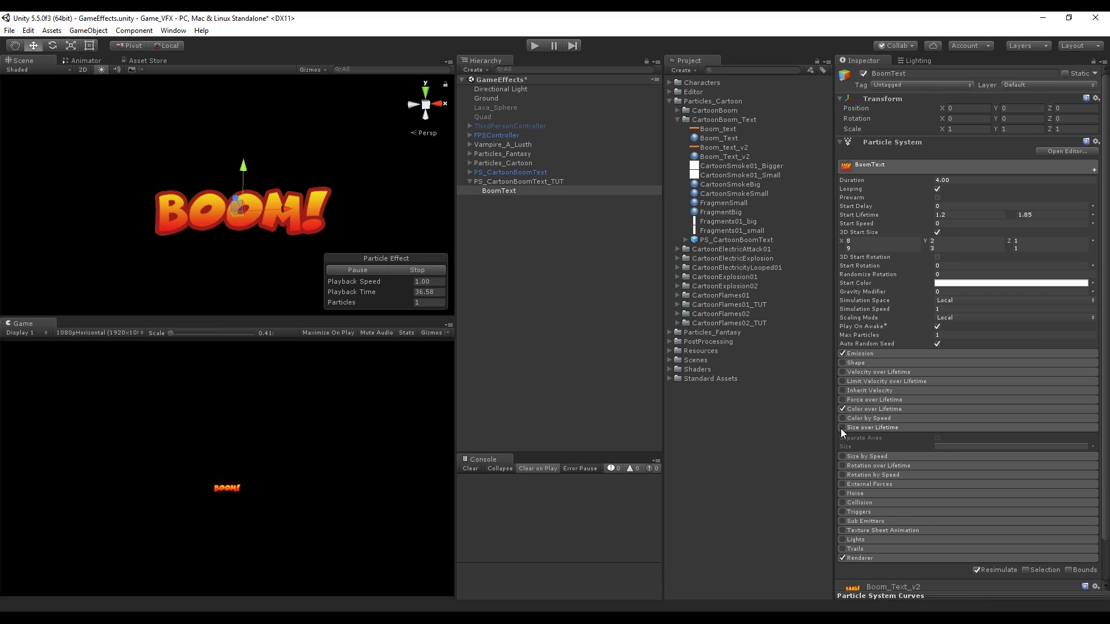
{"action": "left_click", "coordinate": [841, 429]}
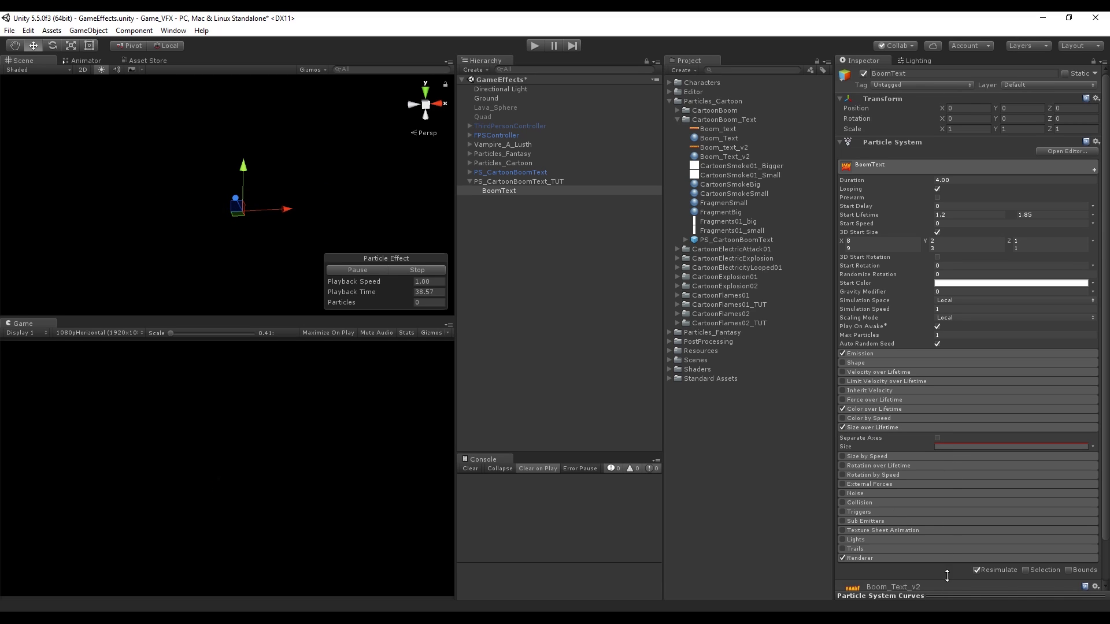
{"action": "left_click_drag", "start_coordinate": [946, 575], "coordinate": [946, 448]}
{"action": "right_click", "coordinate": [900, 489]}
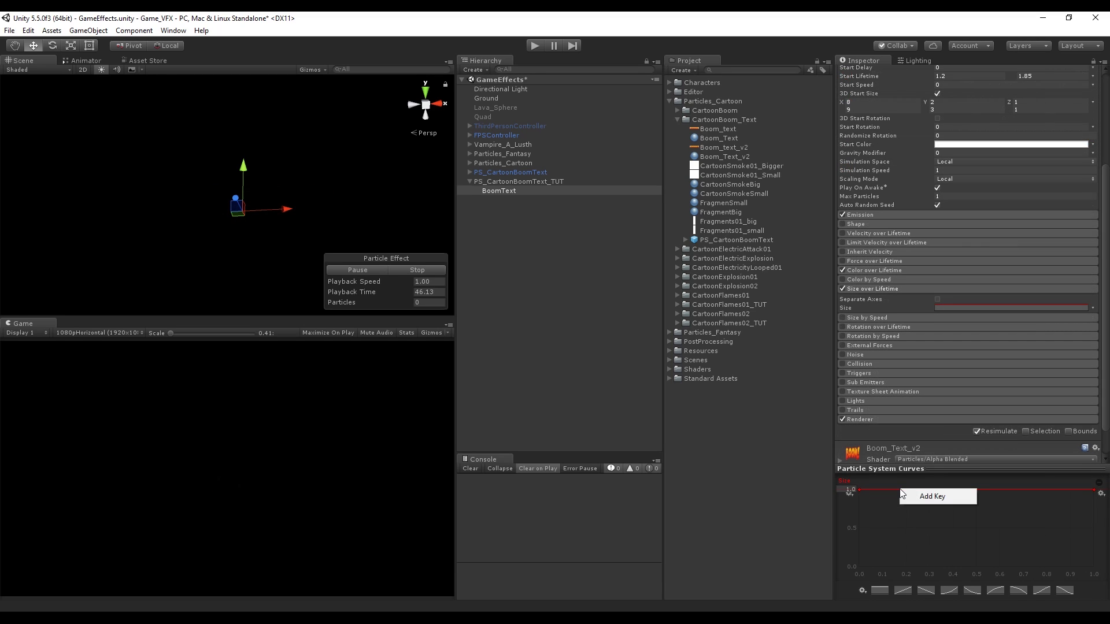
{"action": "left_click", "coordinate": [908, 496]}
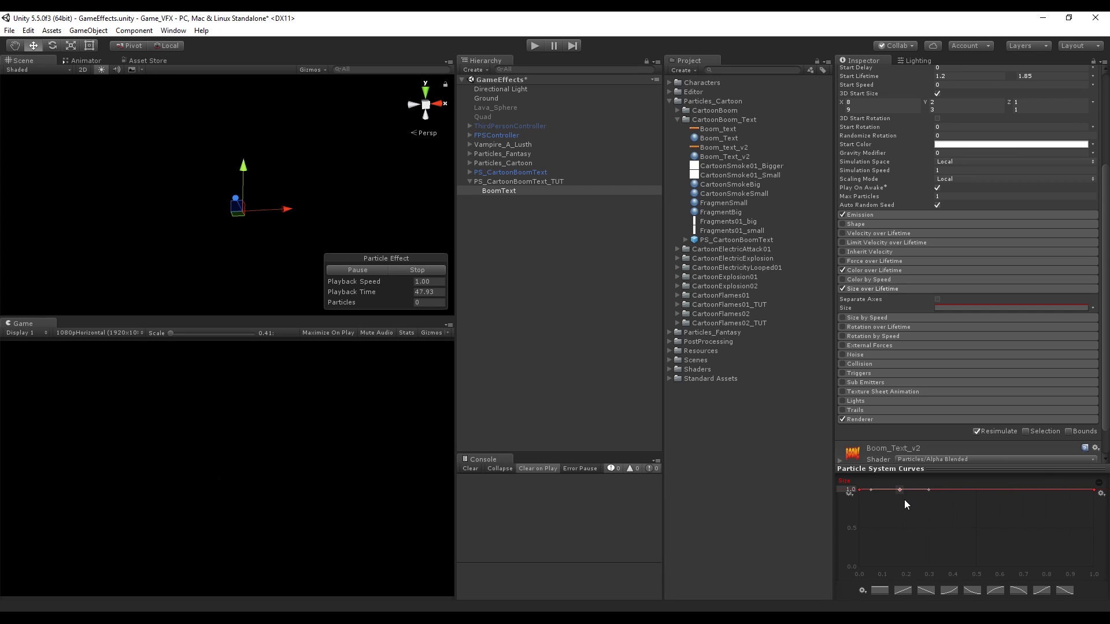
{"action": "left_click_drag", "start_coordinate": [900, 492], "coordinate": [860, 567]}
- Shape the rest of the size curve with a slight early dip, a hold until about 0.88 and a final drop to 0, and stop the preview
{"action": "right_click", "coordinate": [917, 490]}
{"action": "left_click", "coordinate": [935, 496]}
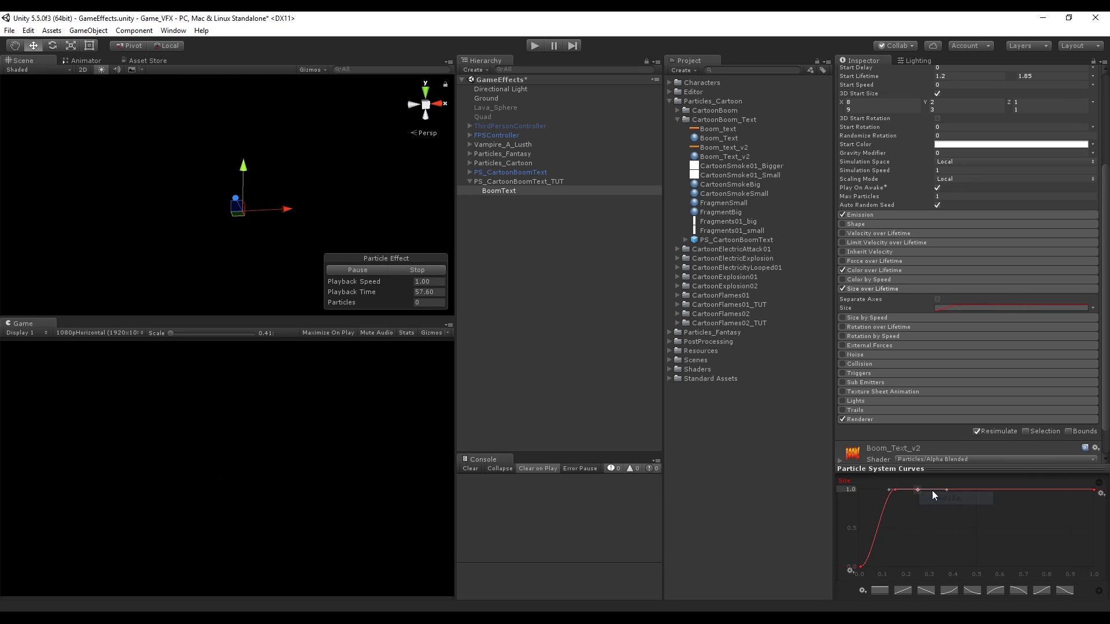
{"action": "left_click_drag", "start_coordinate": [918, 490], "coordinate": [913, 498]}
{"action": "double_click", "coordinate": [1015, 496]}
{"action": "right_click", "coordinate": [1093, 490]}
{"action": "left_click_drag", "start_coordinate": [1093, 490], "coordinate": [1107, 598]}
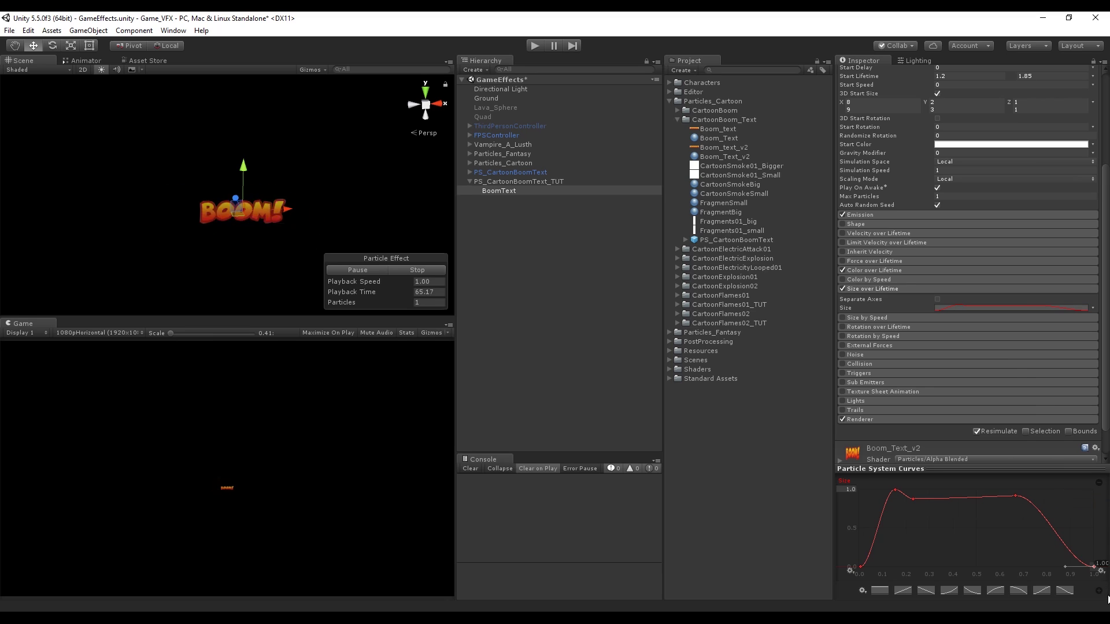
{"action": "left_click_drag", "start_coordinate": [1015, 496], "coordinate": [1064, 494]}
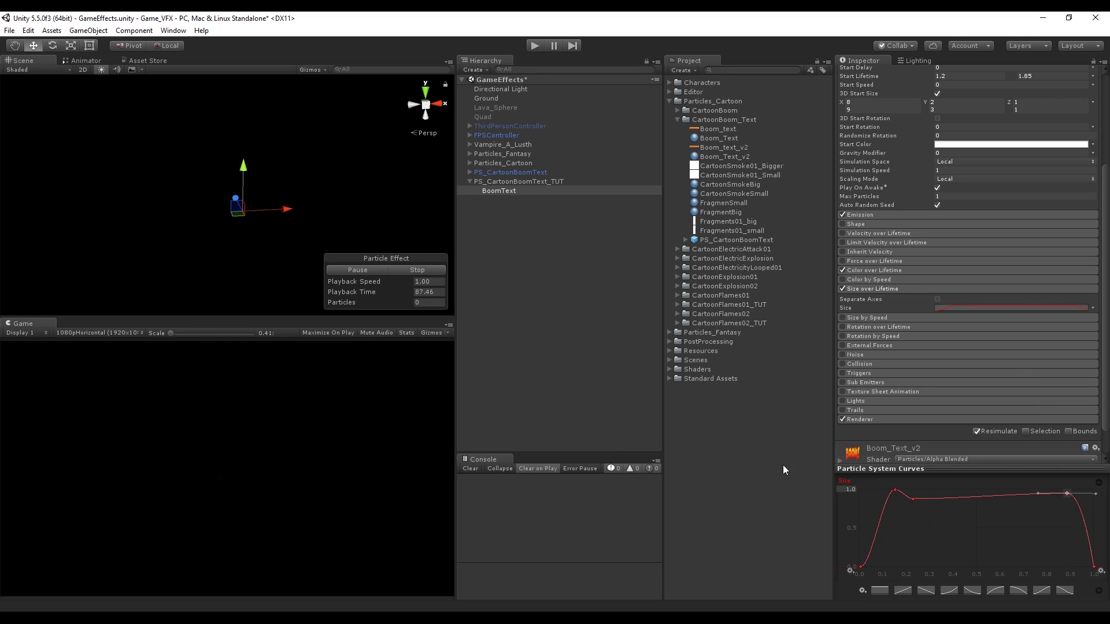
{"action": "left_click", "coordinate": [425, 269]}
- Set the Max Particle Size in BoomText's Renderer module to 3
{"action": "left_click", "coordinate": [910, 289]}
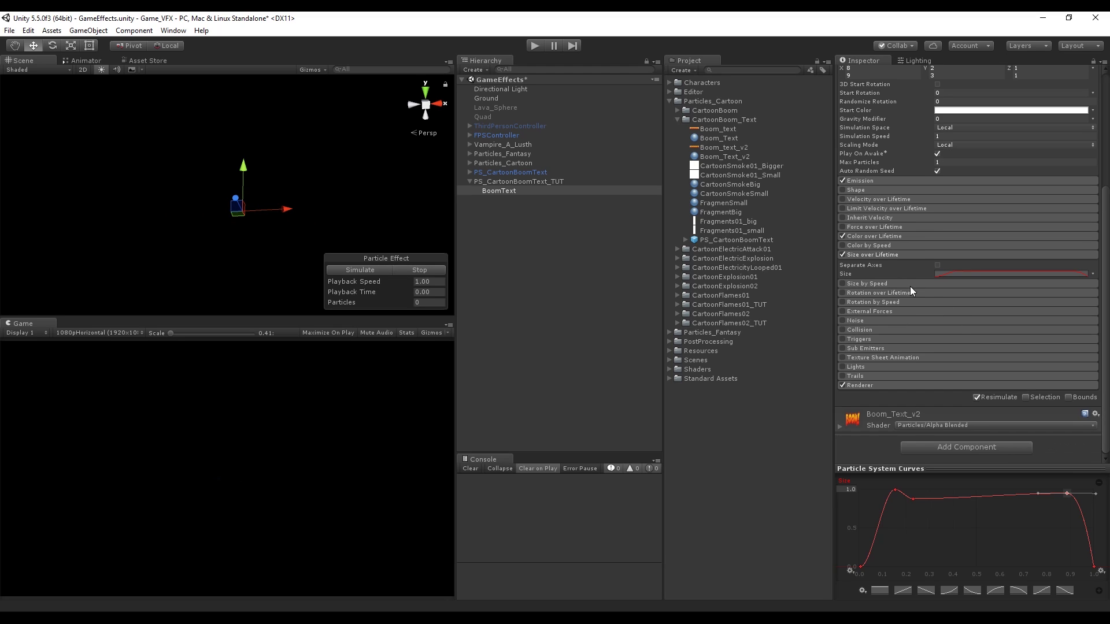
{"action": "left_click", "coordinate": [864, 385]}
{"action": "scroll", "coordinate": [982, 366], "scroll_direction": "down", "scroll_amount": 3}
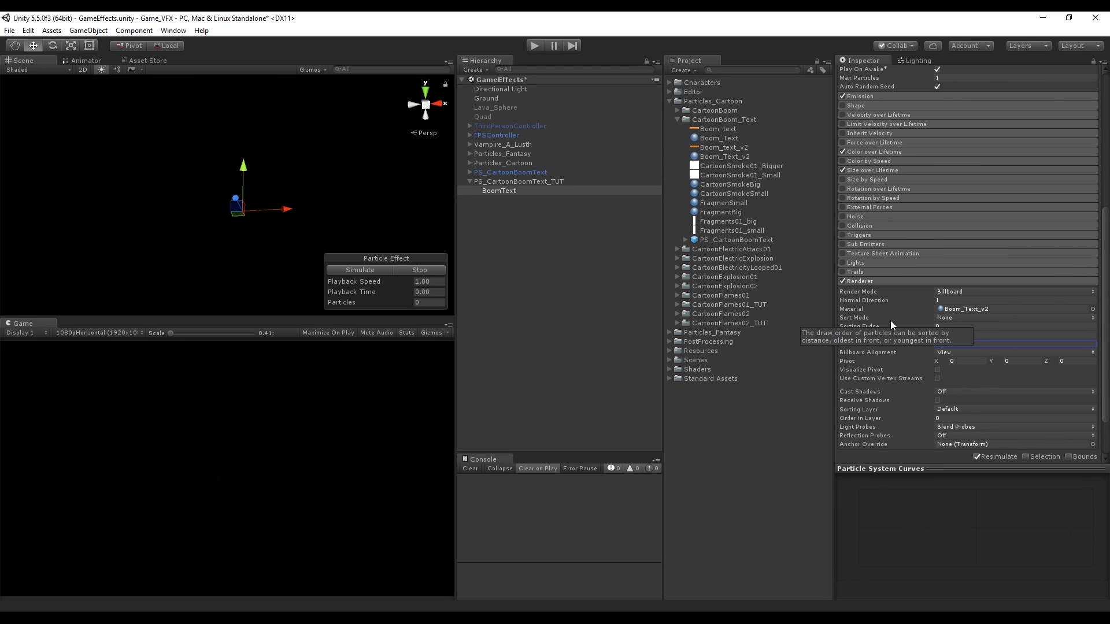
{"action": "type", "text": "3"}
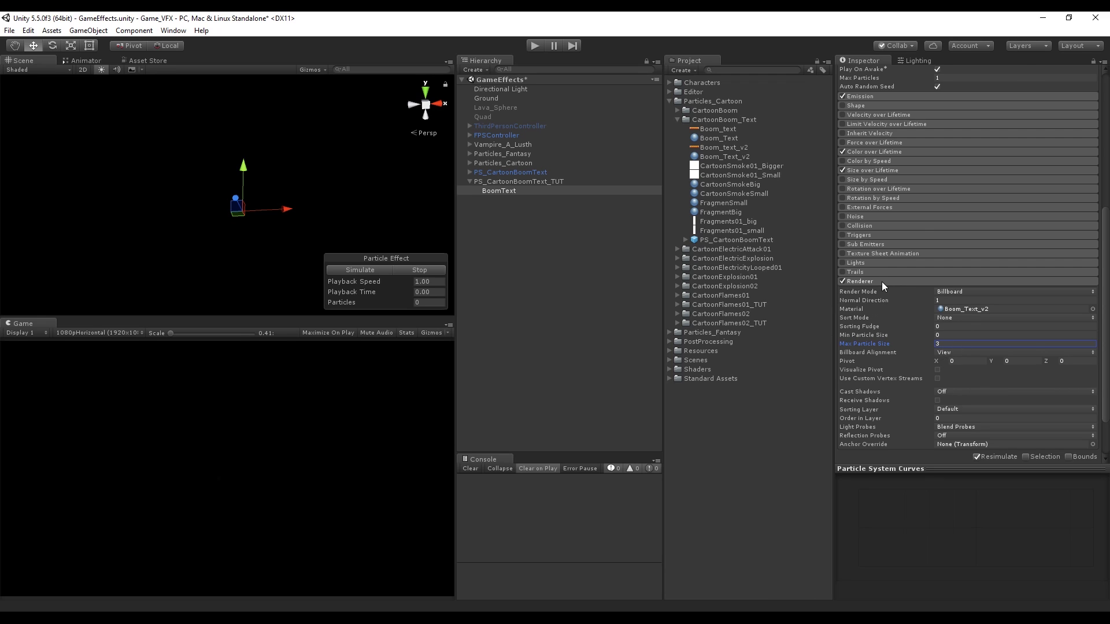
{"action": "scroll", "coordinate": [882, 282], "scroll_direction": "up", "scroll_amount": 7}
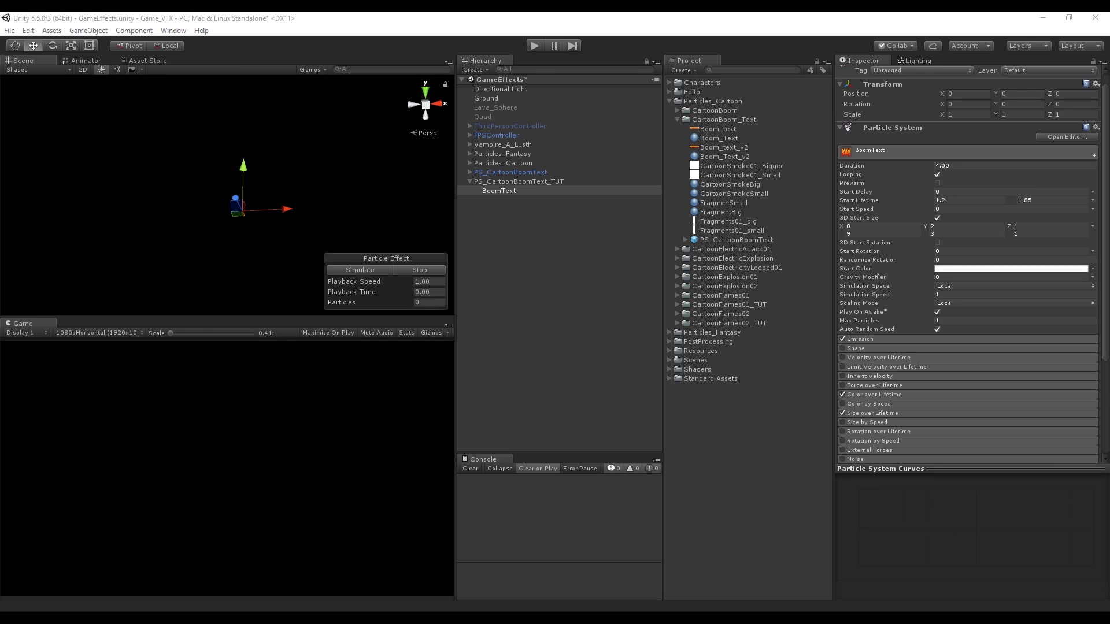
- Add a child particle system named SmokeSmall to PS_CartoonBoomText_TUT and assign it the CartoonSmokeSmall material
{"action": "left_click", "coordinate": [493, 224]}
{"action": "left_click", "coordinate": [502, 190]}
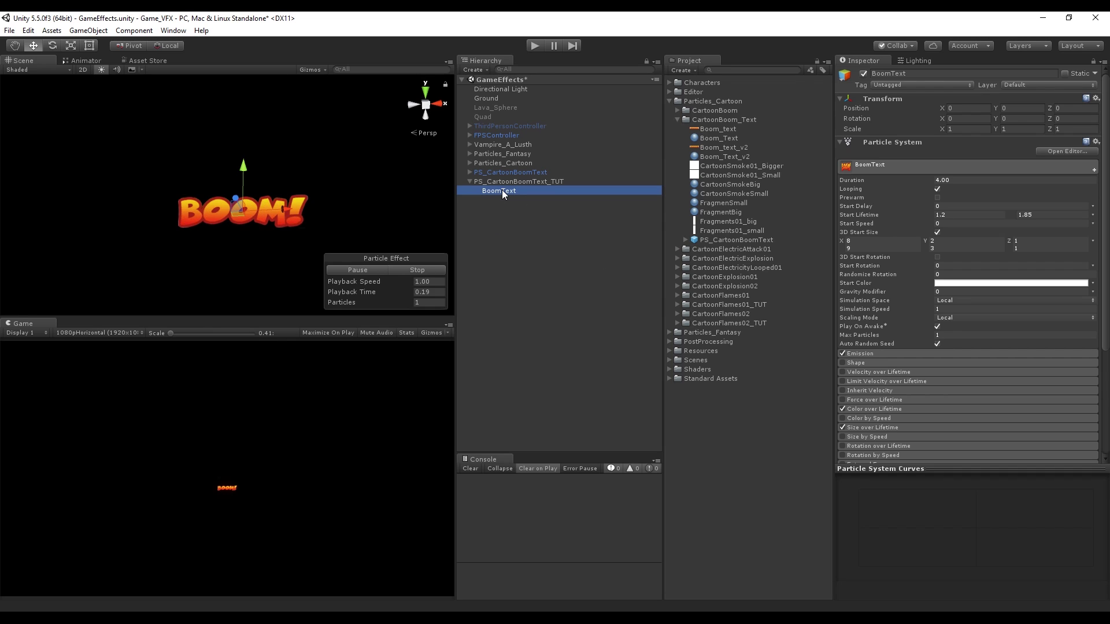
{"action": "right_click", "coordinate": [507, 185]}
{"action": "left_click", "coordinate": [538, 354]}
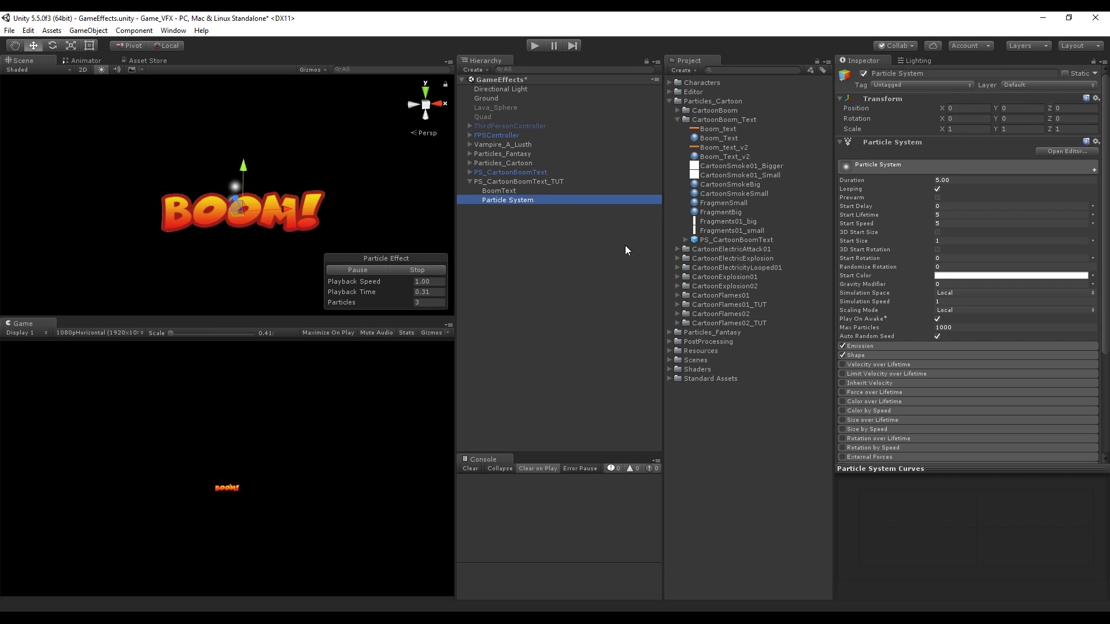
{"action": "left_click", "coordinate": [911, 74]}
{"action": "type", "text": "SmokeSmall"}
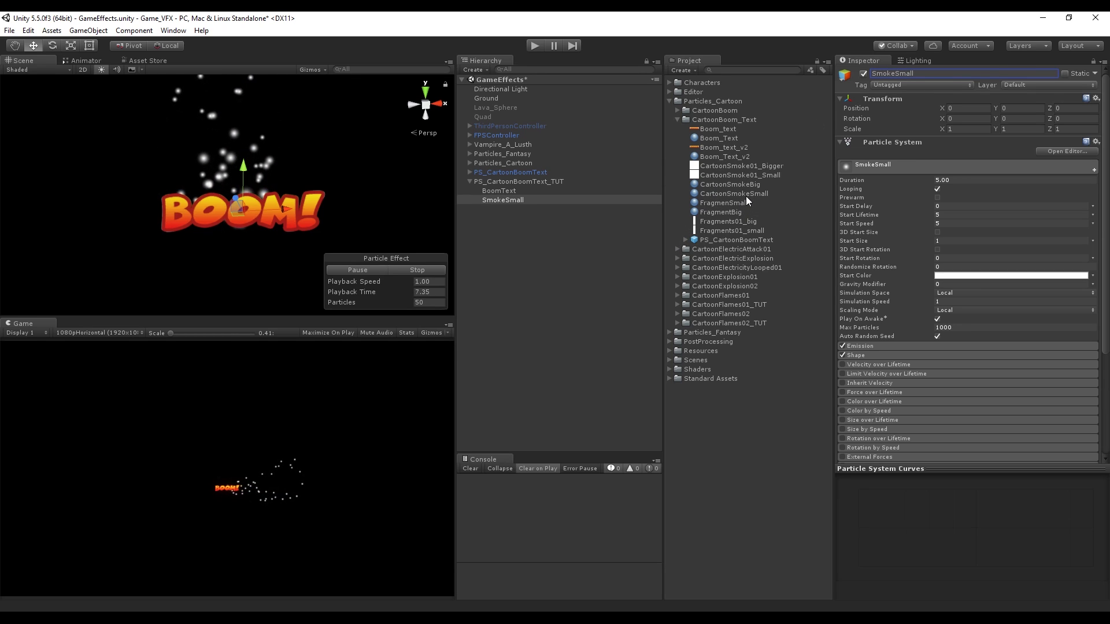
{"action": "left_click_drag", "start_coordinate": [748, 192], "coordinate": [505, 200]}
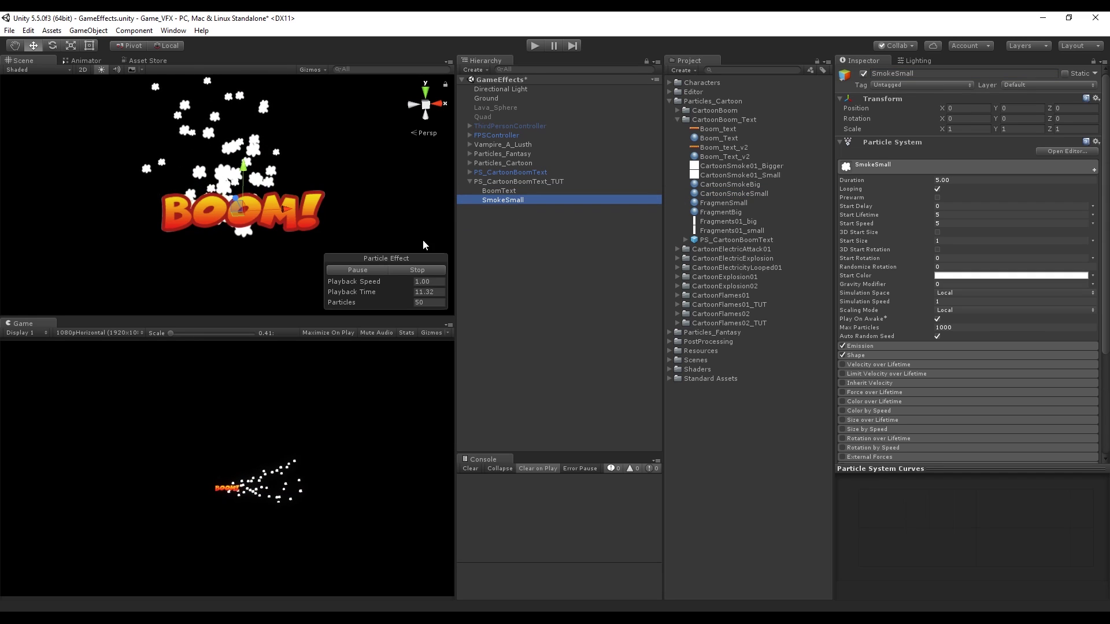
- Set SmokeSmall's Duration to 4 and its emitter Shape to Sphere
{"action": "scroll", "coordinate": [973, 268], "scroll_direction": "down", "scroll_amount": 2}
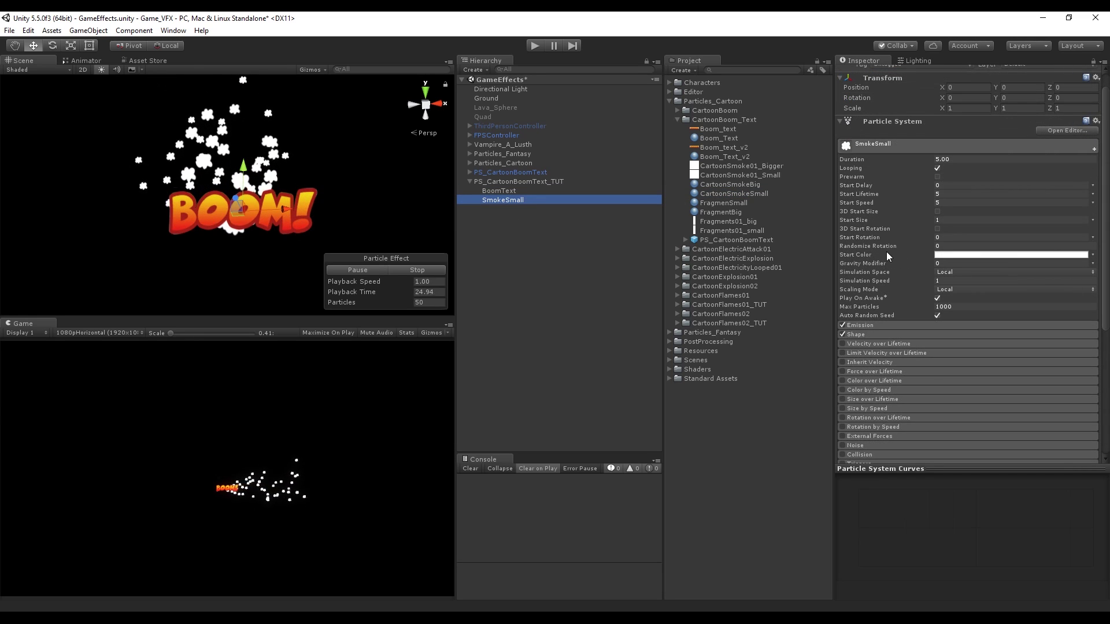
{"action": "left_click", "coordinate": [948, 160]}
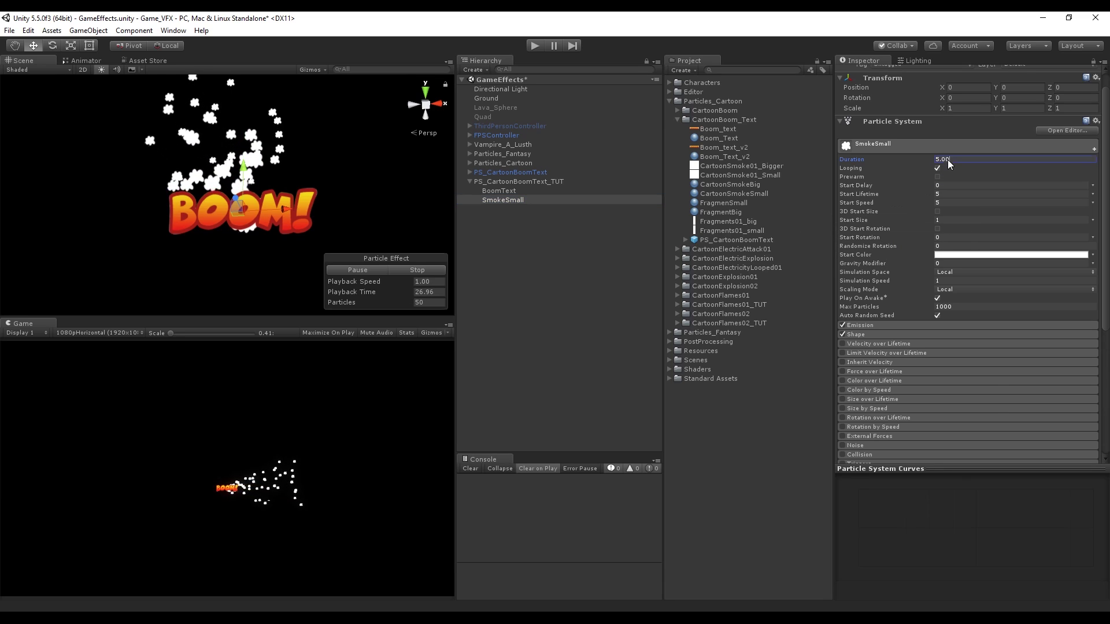
{"action": "type", "text": "4"}
{"action": "key", "text": "Return"}
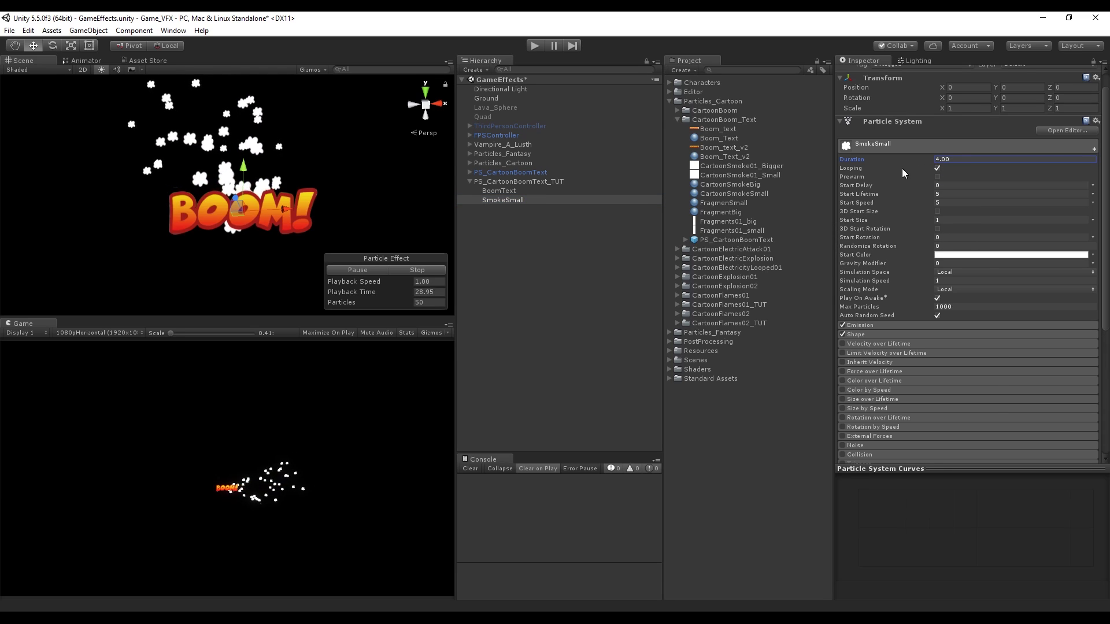
{"action": "left_click", "coordinate": [865, 334]}
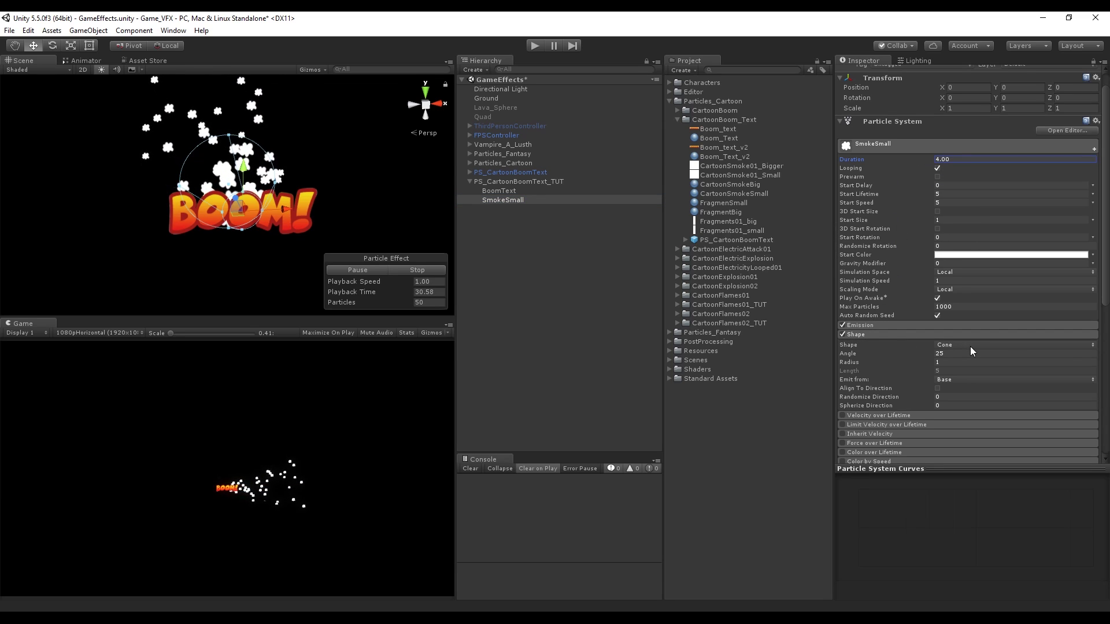
{"action": "left_click", "coordinate": [970, 345]}
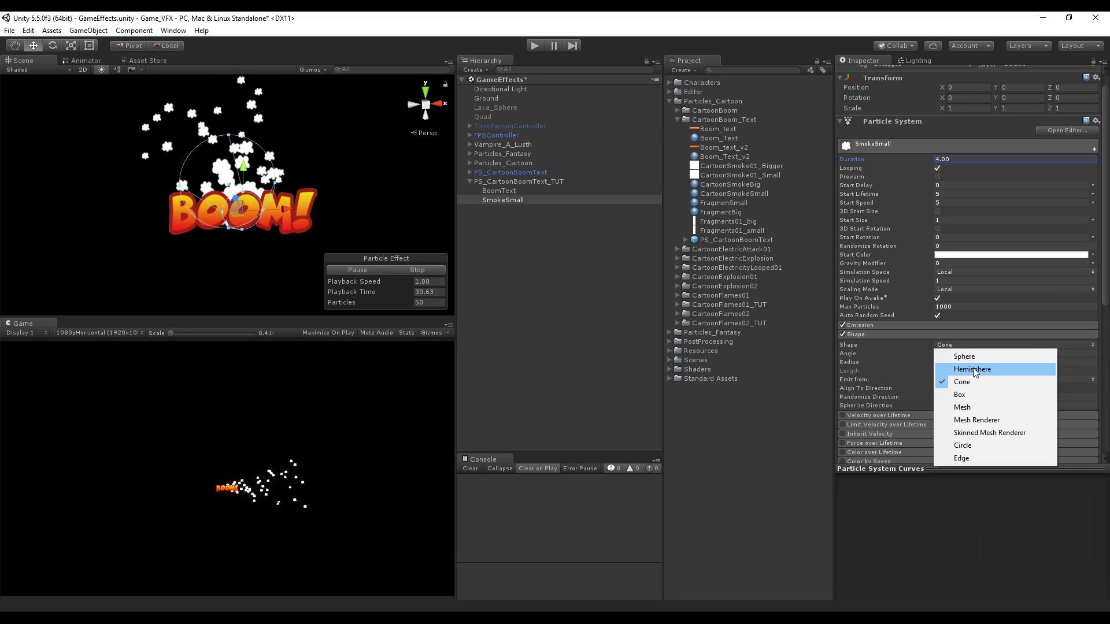
{"action": "left_click", "coordinate": [964, 356]}
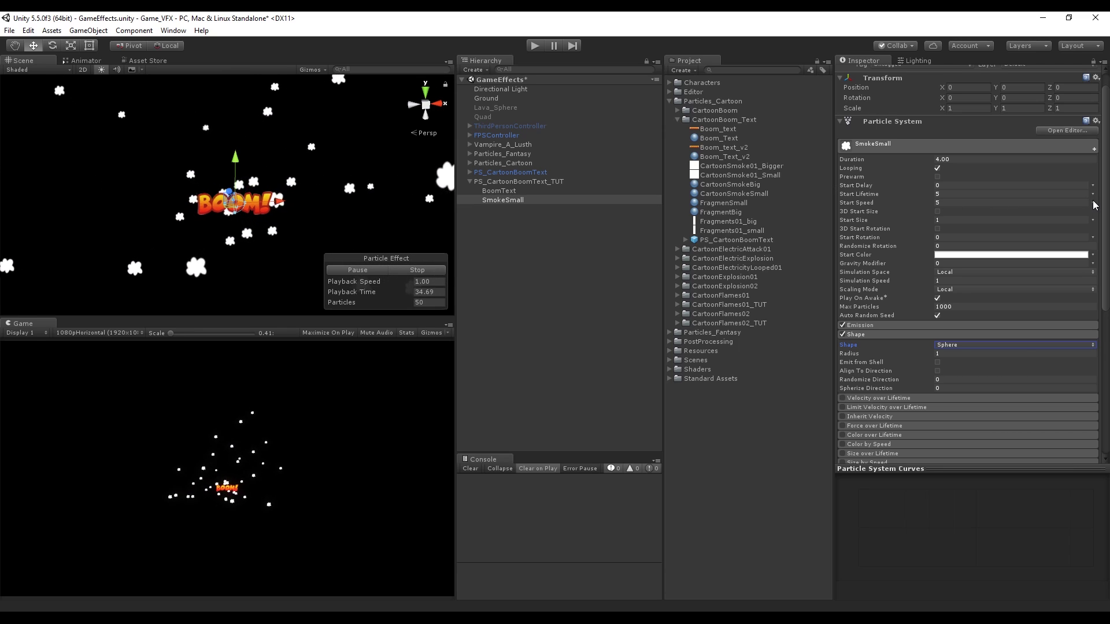
- Set SmokeSmall's Max Particles to 30 and its Start Size to random between the two constants 0.5 and 2
{"action": "left_click", "coordinate": [971, 304]}
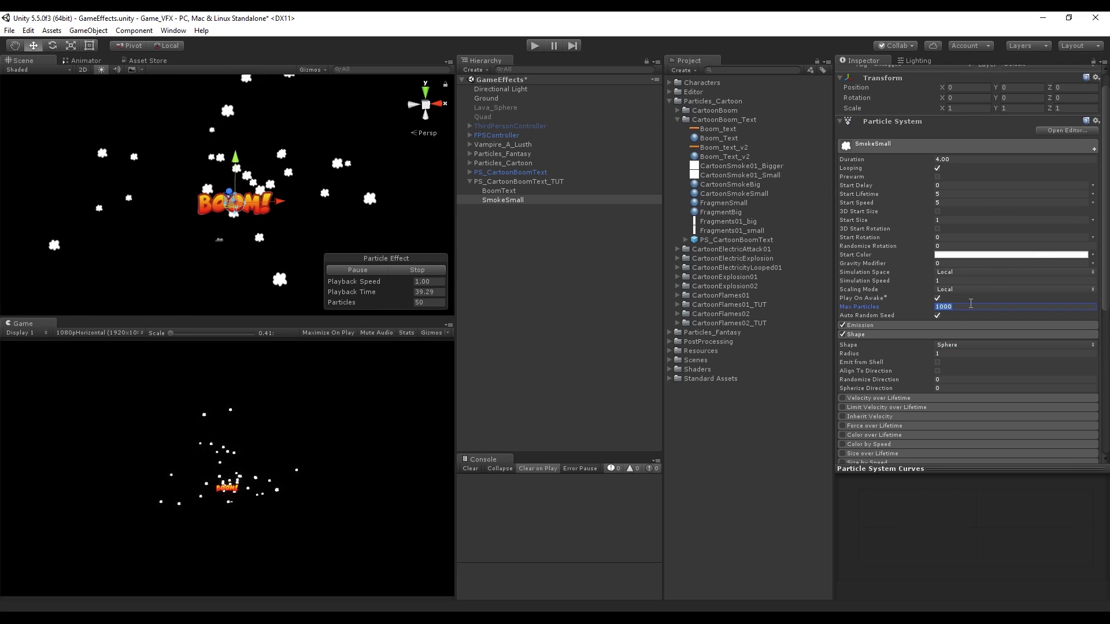
{"action": "type", "text": "30"}
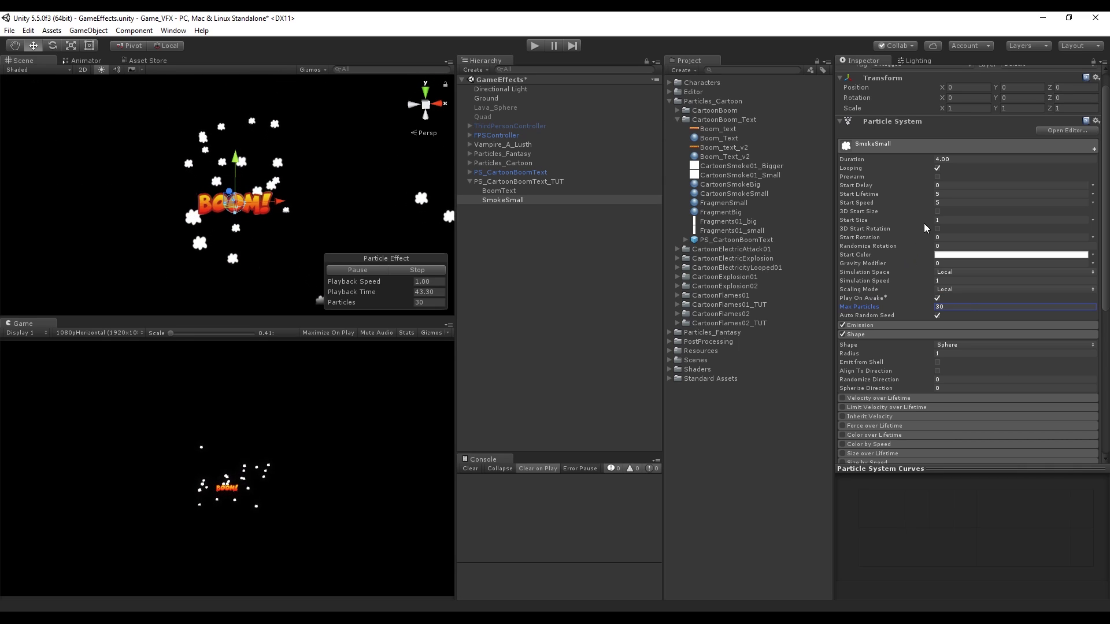
{"action": "left_click", "coordinate": [1093, 220]}
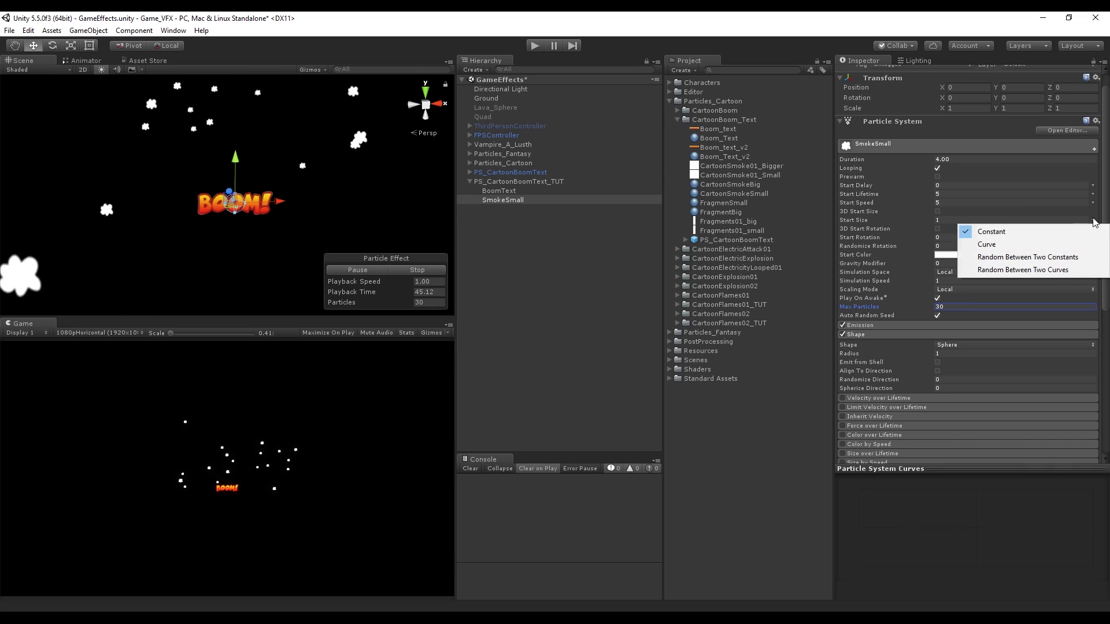
{"action": "left_click", "coordinate": [1005, 254]}
{"action": "left_click", "coordinate": [983, 220]}
{"action": "type", "text": ".5"}
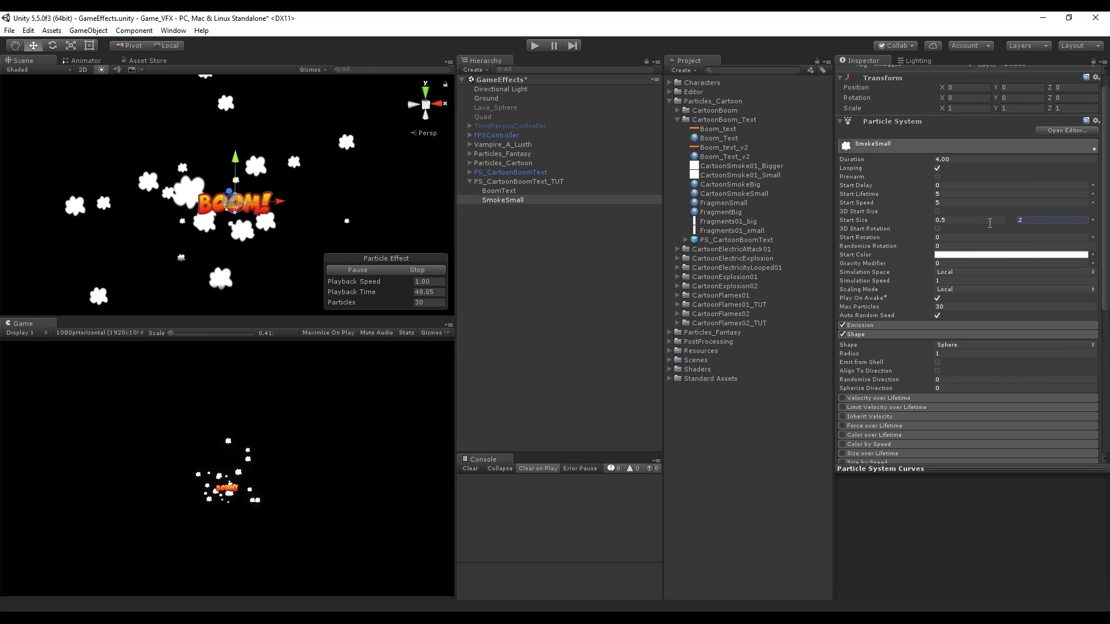
- Make SmokeSmall's Start Speed random between the two constants 3 and 5
{"action": "left_click", "coordinate": [1092, 219]}
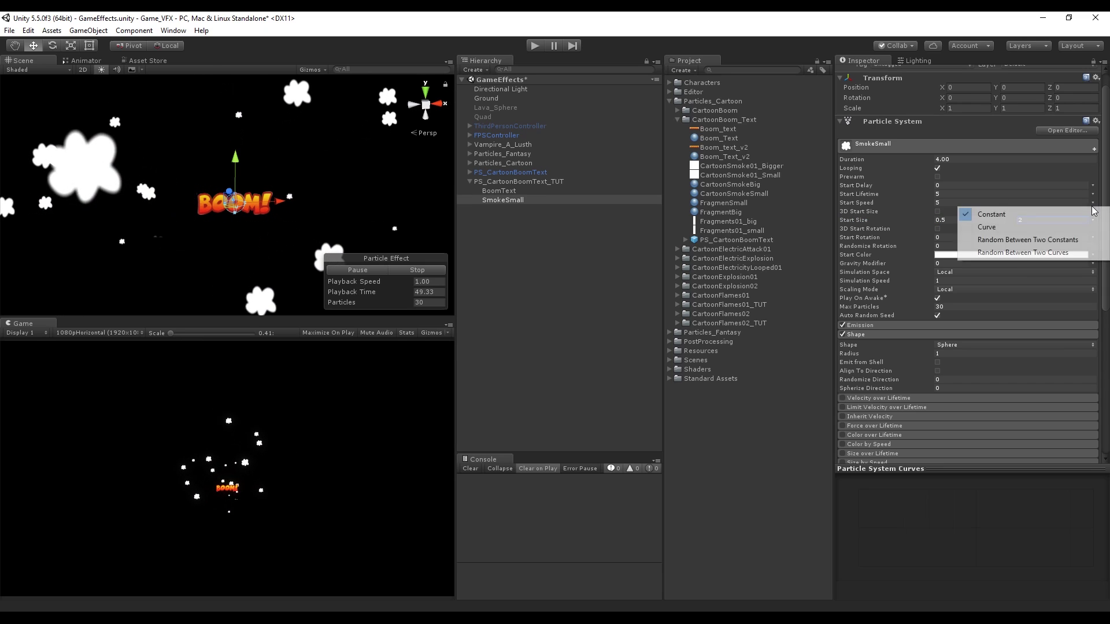
{"action": "left_click", "coordinate": [1071, 240]}
{"action": "left_click", "coordinate": [989, 202]}
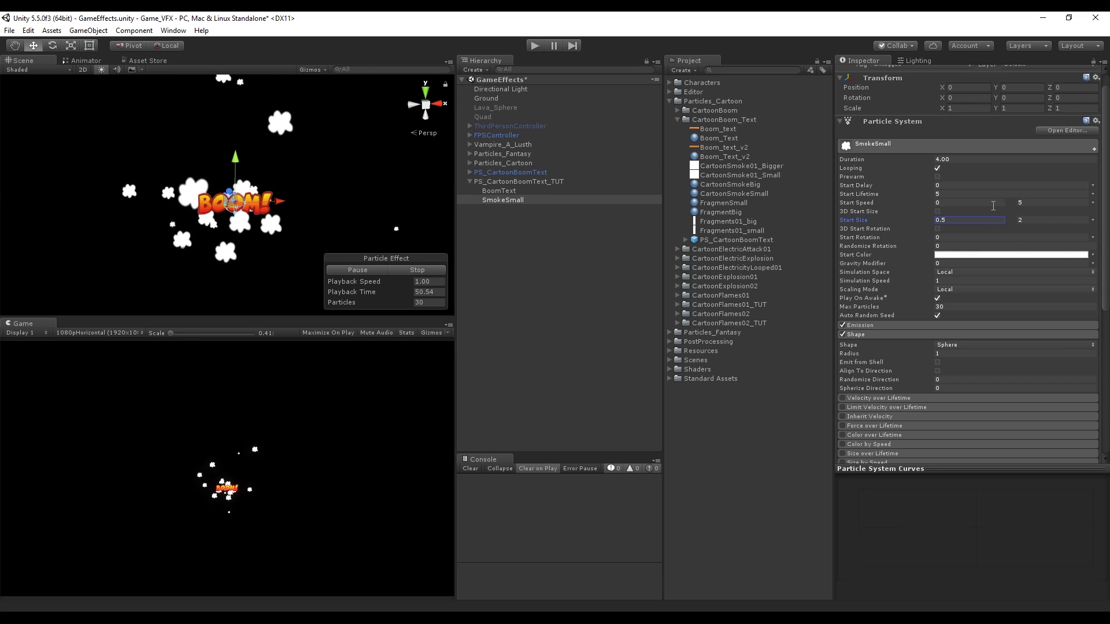
{"action": "type", "text": "3"}
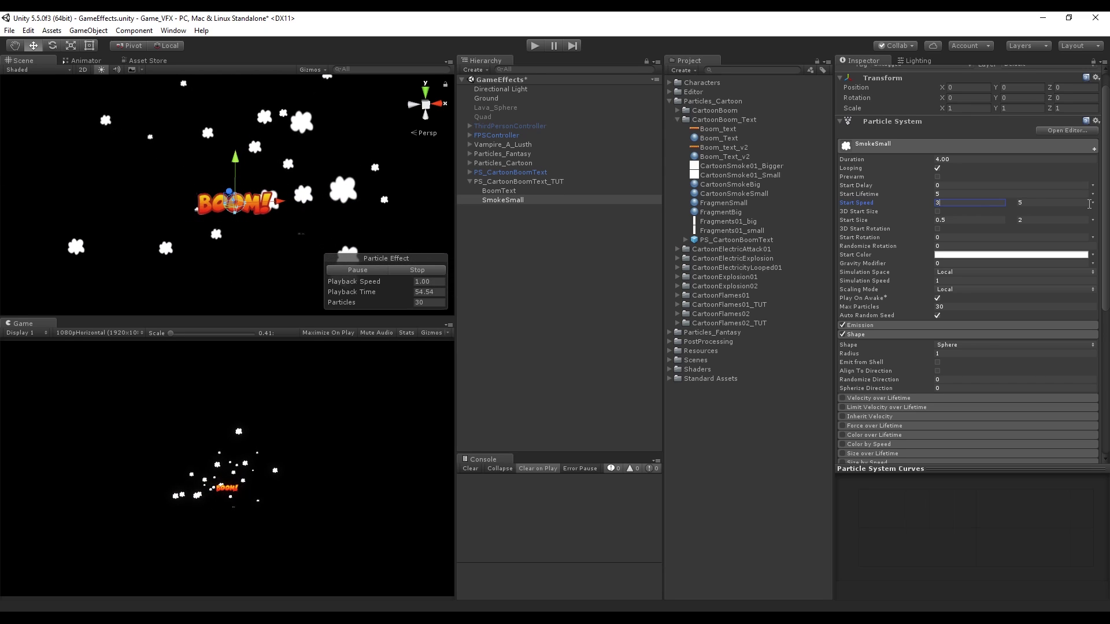
- Make SmokeSmall's Start Lifetime random between the two constants 0.4 and 1.2
{"action": "left_click", "coordinate": [1092, 199]}
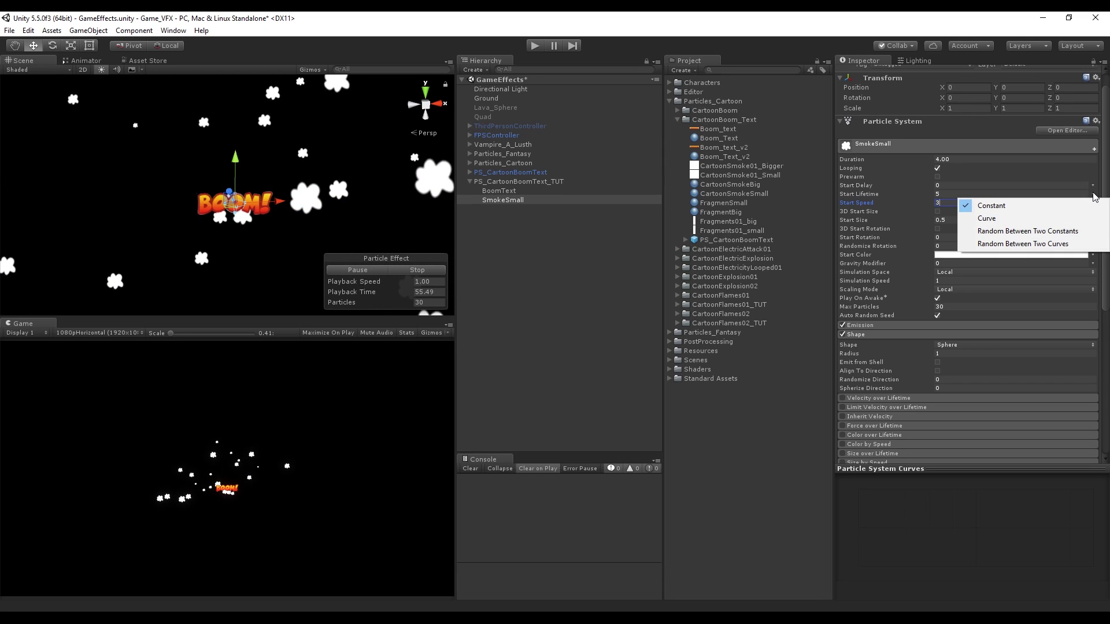
{"action": "left_click", "coordinate": [1049, 231]}
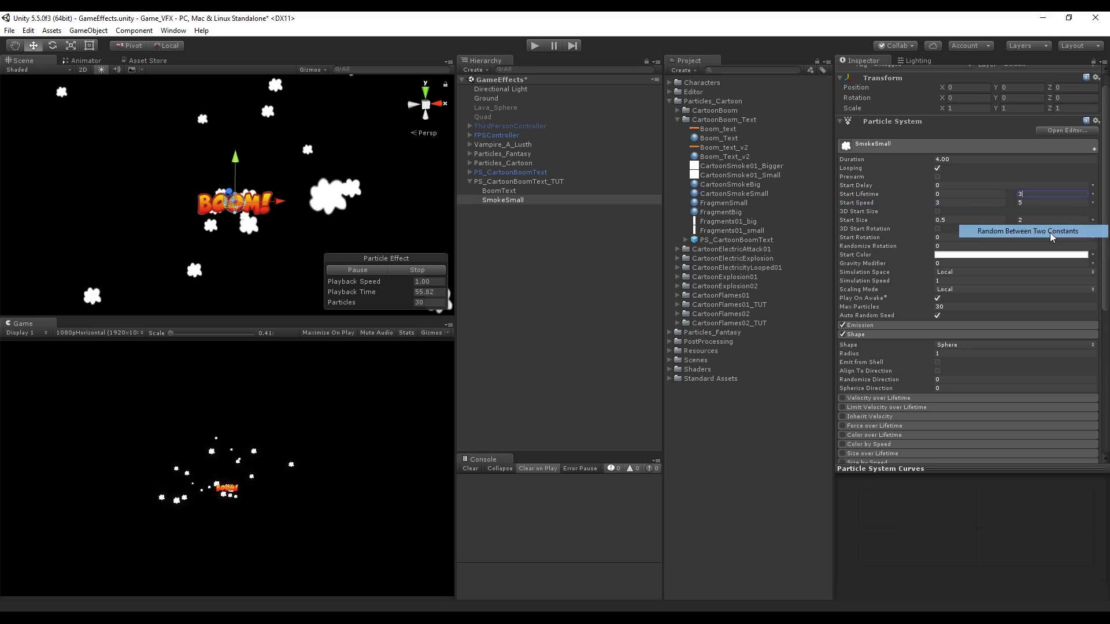
{"action": "left_click", "coordinate": [955, 193]}
{"action": "type", "text": "0.4"}
{"action": "key", "text": "Tab"}
{"action": "type", "text": "1."}
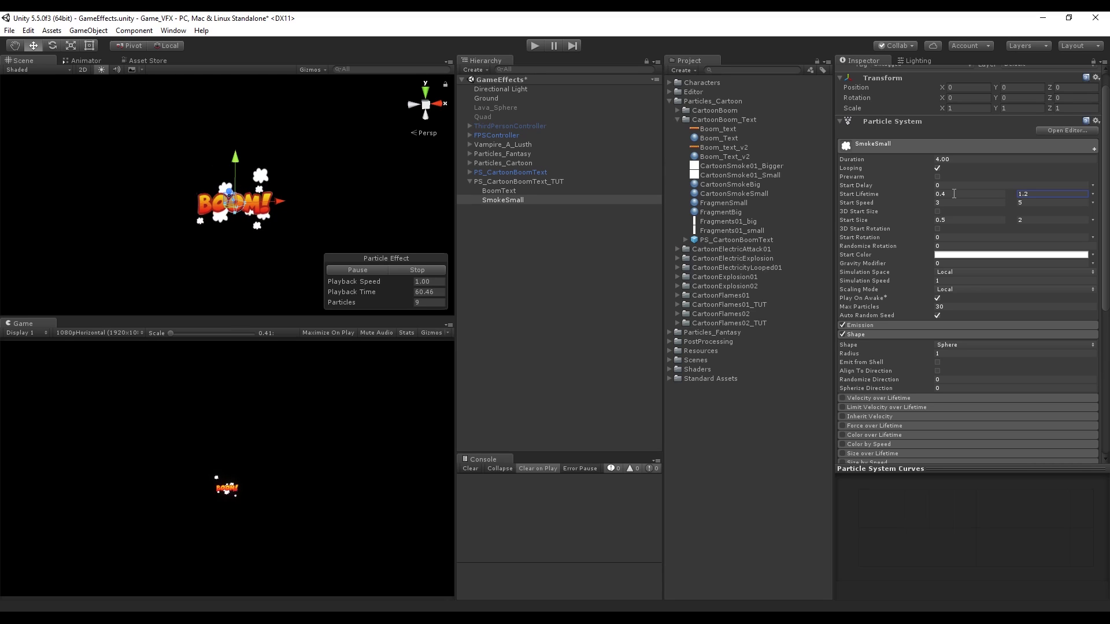
- Set SmokeSmall's emission Rate over Time to 0 and add a burst at time 0.00 with Min 30 and Max 150
{"action": "left_click", "coordinate": [890, 325]}
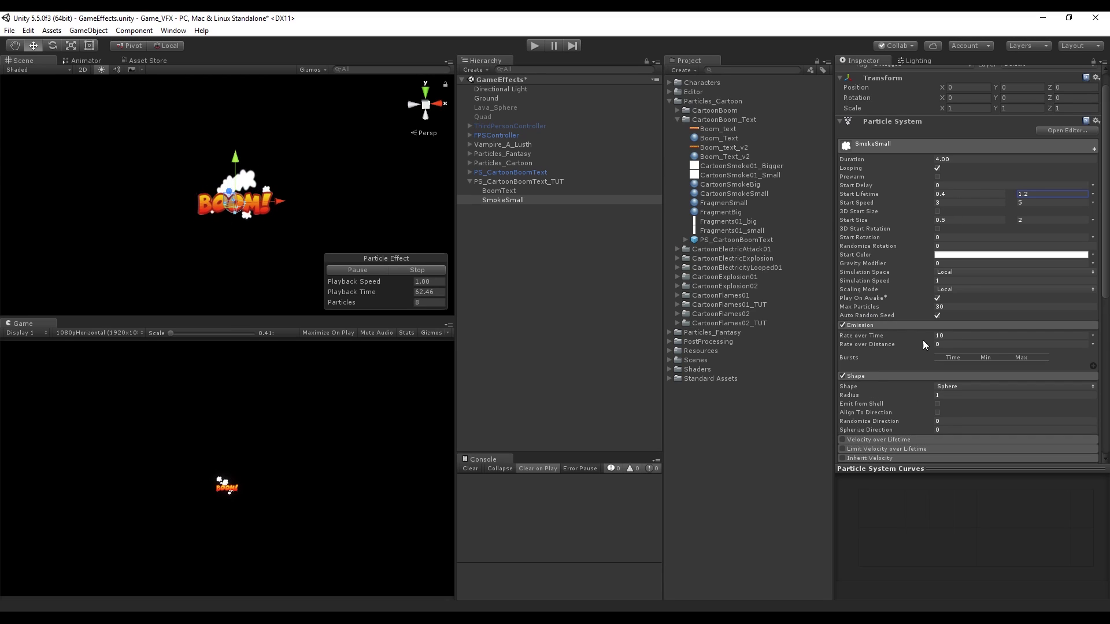
{"action": "left_click", "coordinate": [951, 336]}
{"action": "type", "text": "0"}
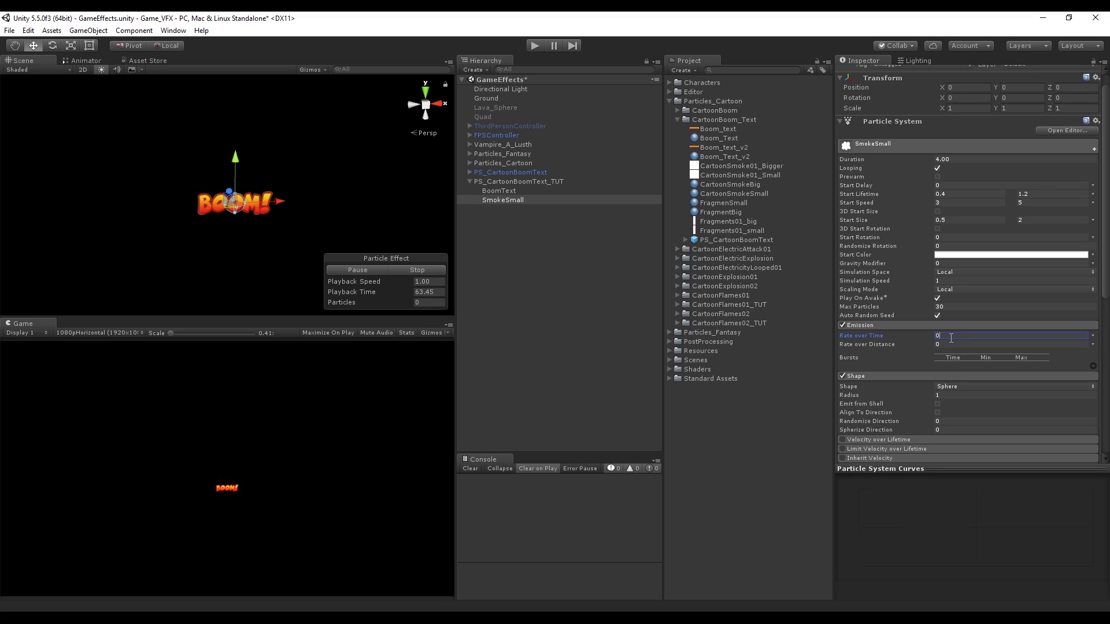
{"action": "left_click", "coordinate": [1092, 365]}
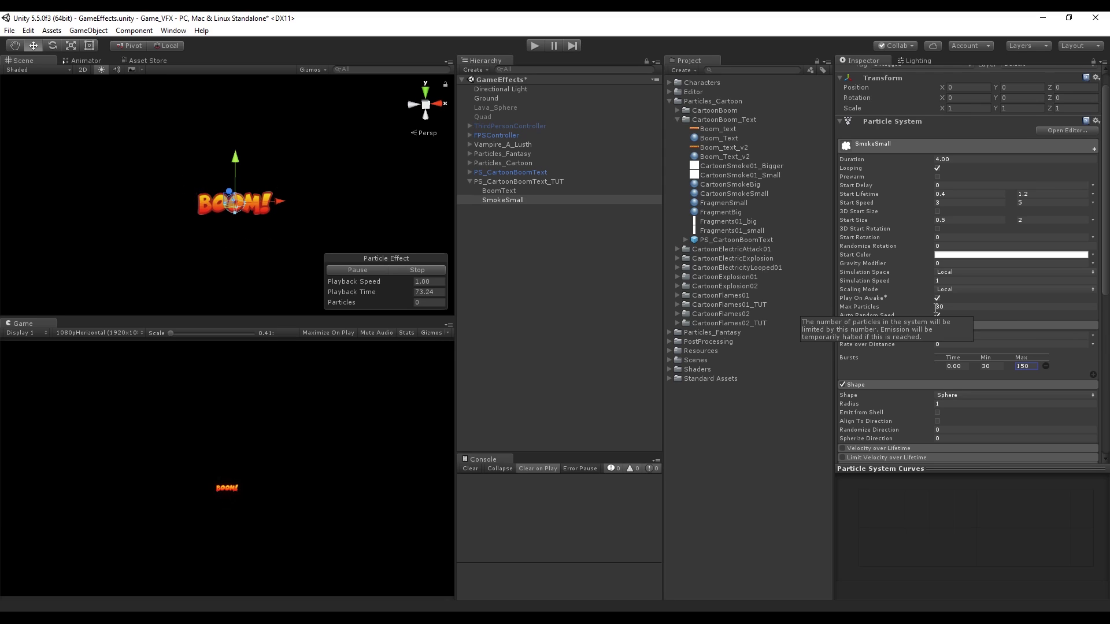
{"action": "left_click", "coordinate": [928, 325]}
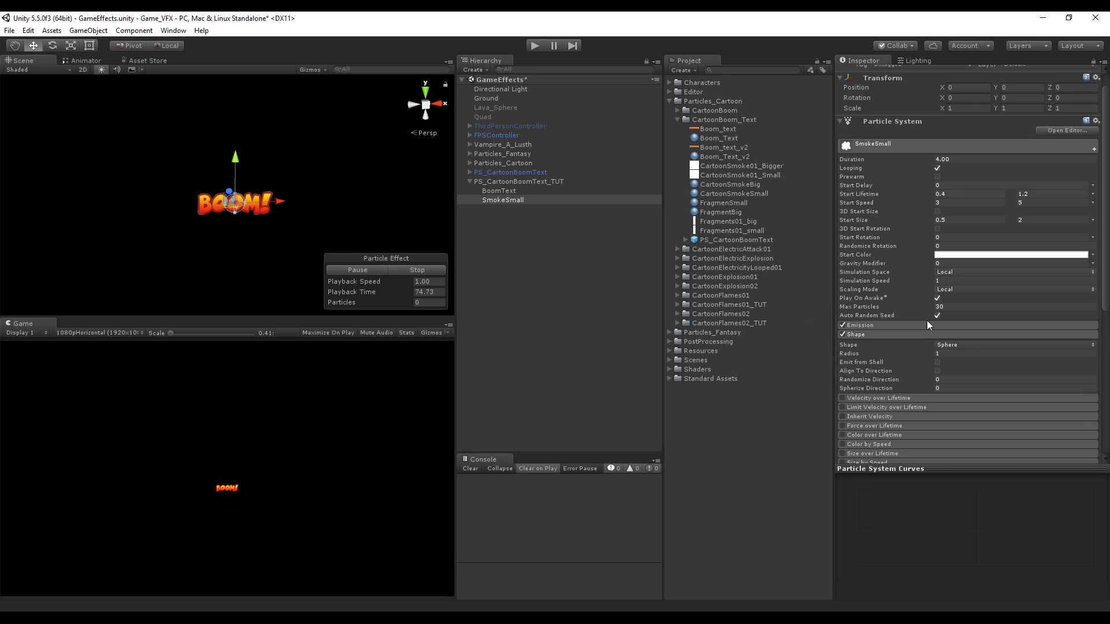
- Switch SmokeSmall's Start Color to Random Between Two Colors and make the first color a semi-transparent orange with RGB 233, 108, 72
{"action": "left_click", "coordinate": [1094, 256]}
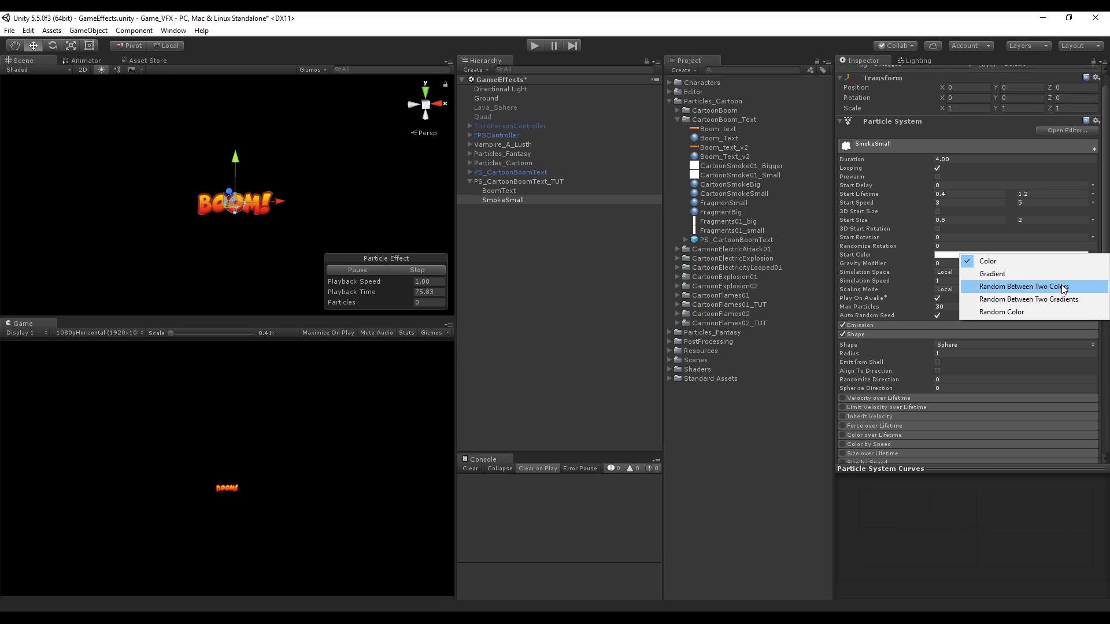
{"action": "left_click", "coordinate": [1061, 285]}
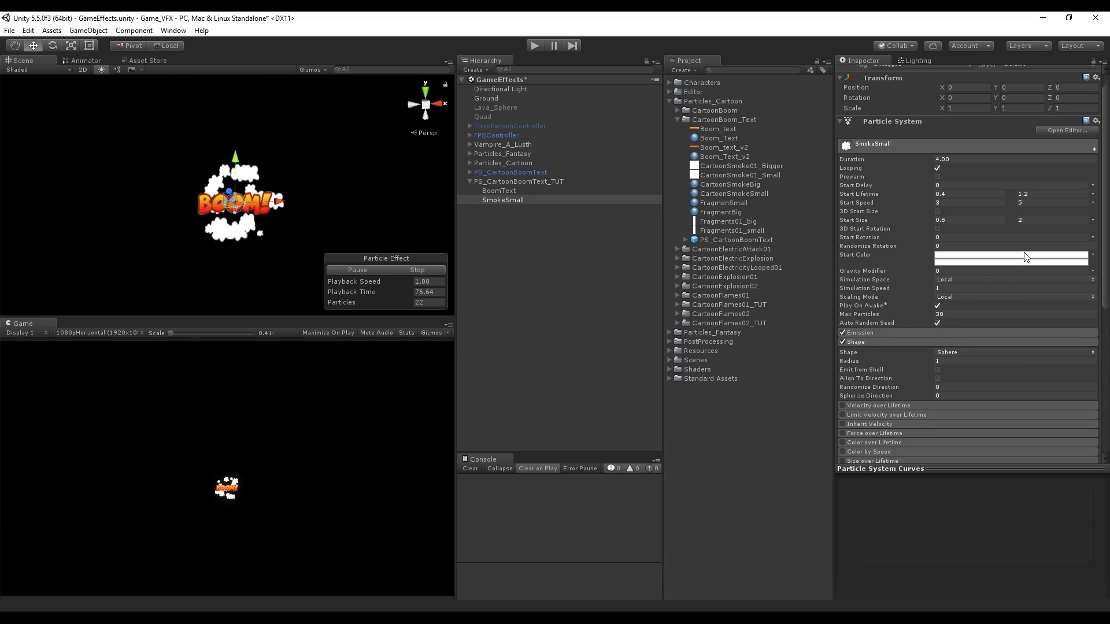
{"action": "left_click", "coordinate": [1026, 256]}
{"action": "left_click", "coordinate": [515, 120]}
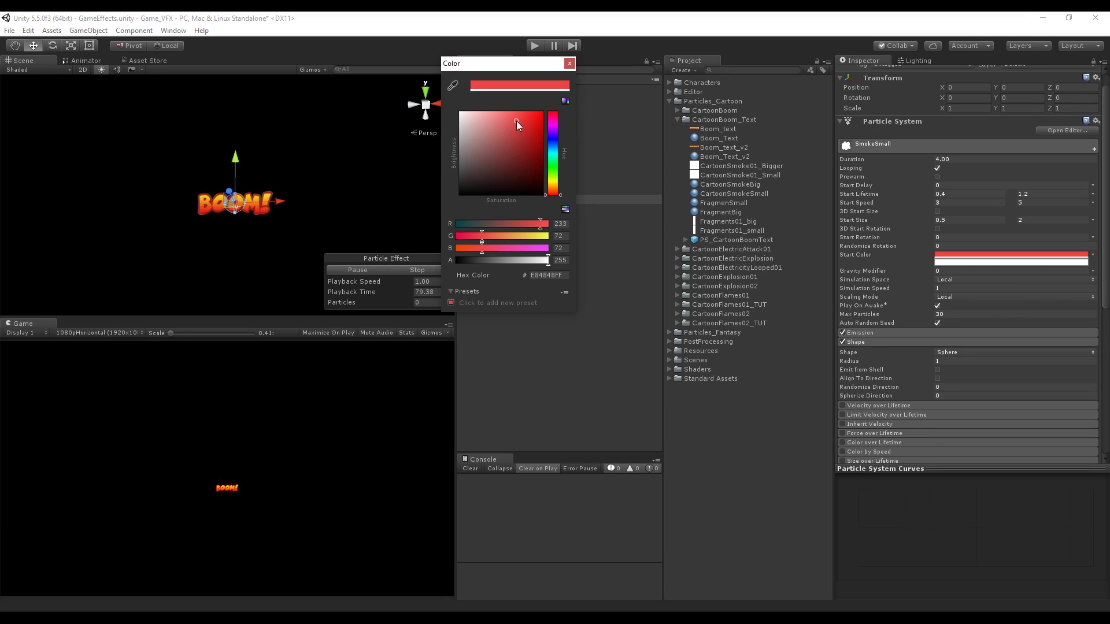
{"action": "left_click", "coordinate": [552, 193]}
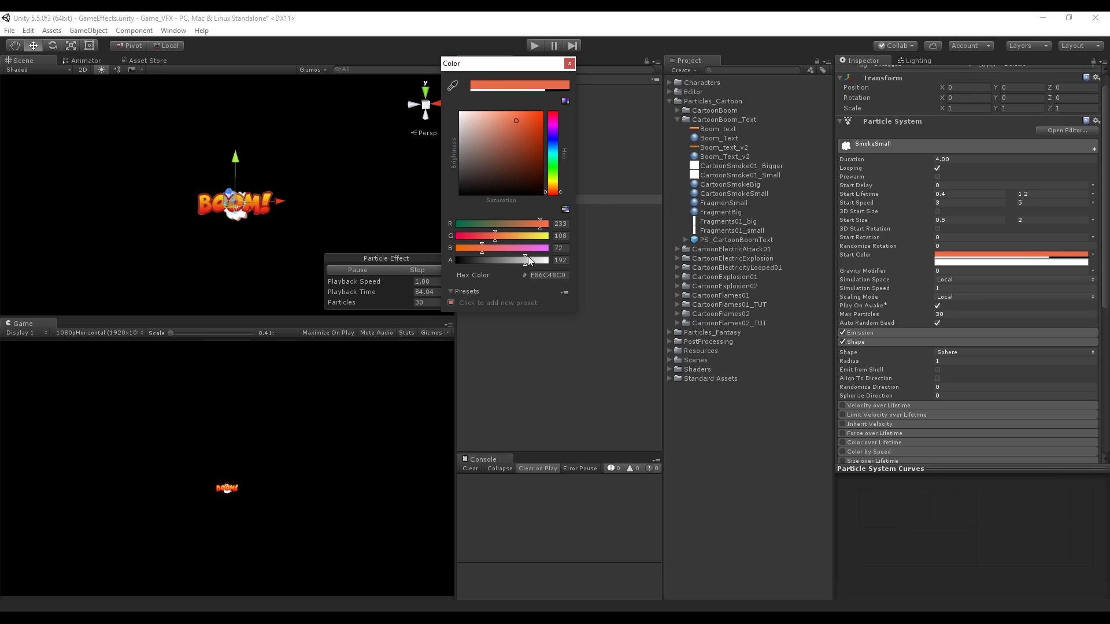
- Make the second Start Color a semi-transparent golden yellow with RGB 229, 172, 50 and alpha about 186
{"action": "left_click", "coordinate": [1011, 261]}
{"action": "left_click", "coordinate": [553, 185]}
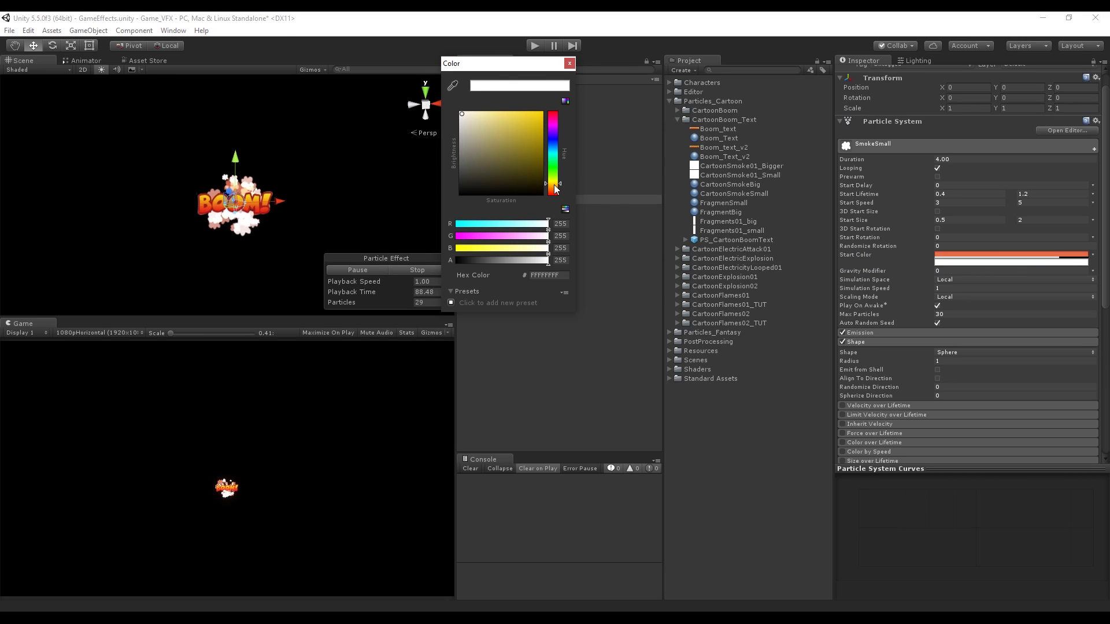
{"action": "left_click", "coordinate": [523, 122]}
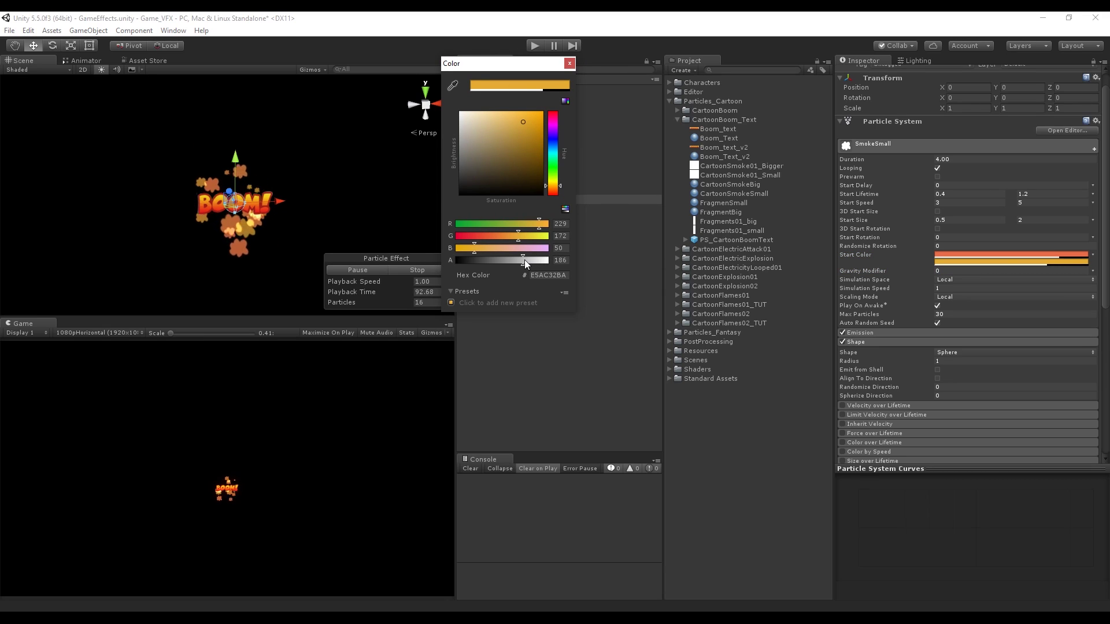
{"action": "left_click", "coordinate": [569, 63]}
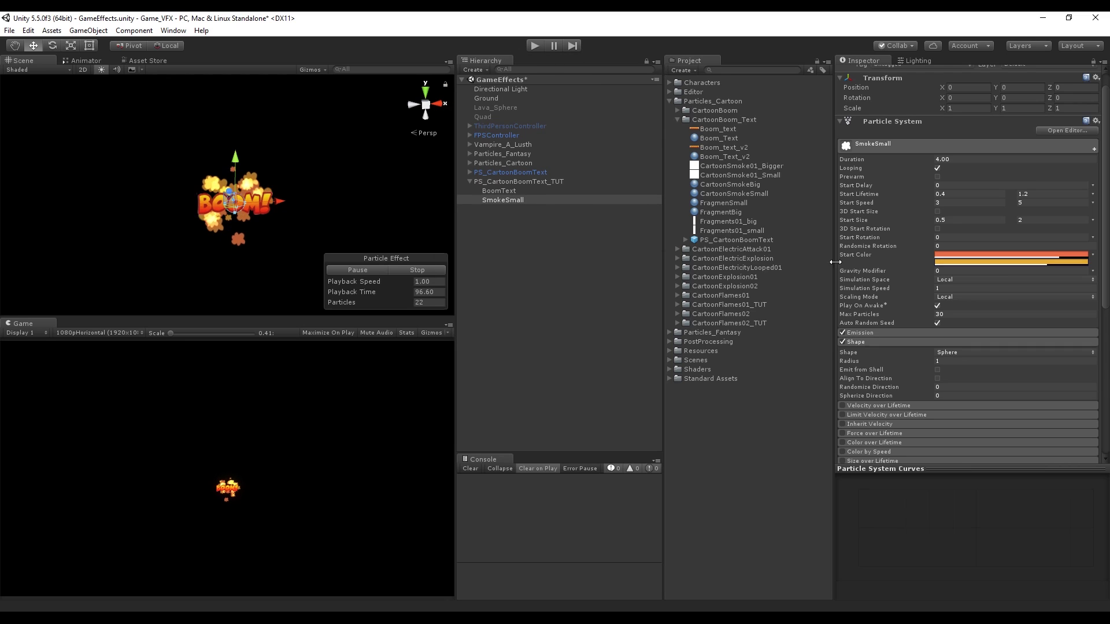
- Make SmokeSmall's Start Rotation random between the two constants 0 and 360, and set Randomize Rotation to 1
{"action": "left_click", "coordinate": [1091, 237]}
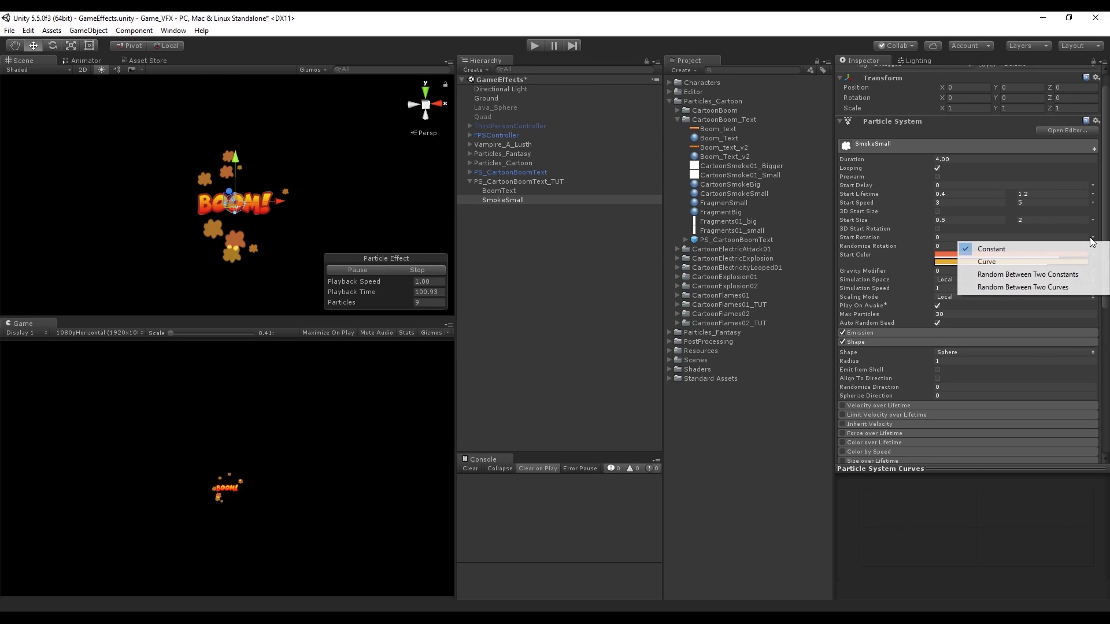
{"action": "left_click", "coordinate": [1031, 274]}
{"action": "left_click", "coordinate": [1034, 238]}
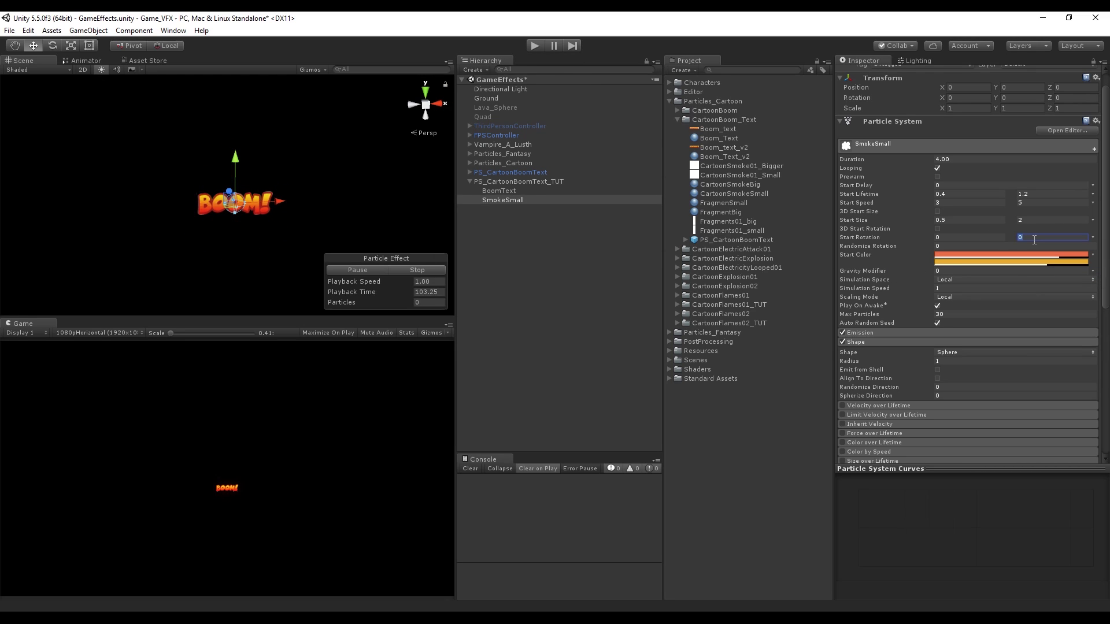
{"action": "left_click", "coordinate": [988, 247]}
{"action": "scroll", "coordinate": [925, 254], "scroll_direction": "down", "scroll_amount": 3}
{"action": "left_click", "coordinate": [883, 237]}
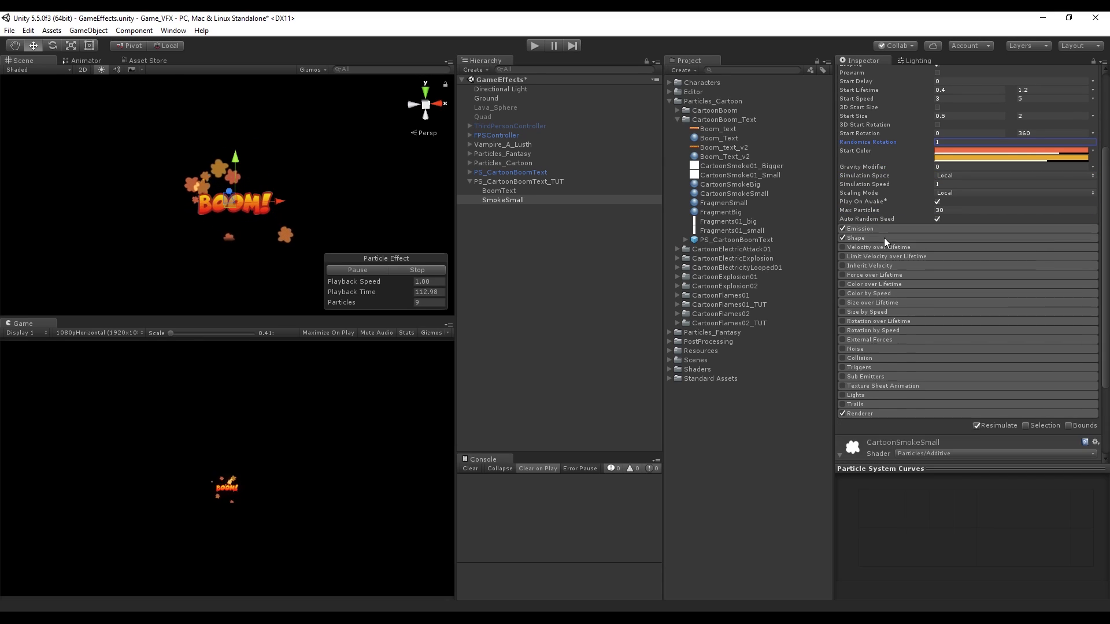
- Enable Color over Lifetime on SmokeSmall and apply the white gradient preset that fades out at the end
{"action": "left_click", "coordinate": [878, 283]}
{"action": "left_click", "coordinate": [842, 284]}
{"action": "left_click", "coordinate": [965, 294]}
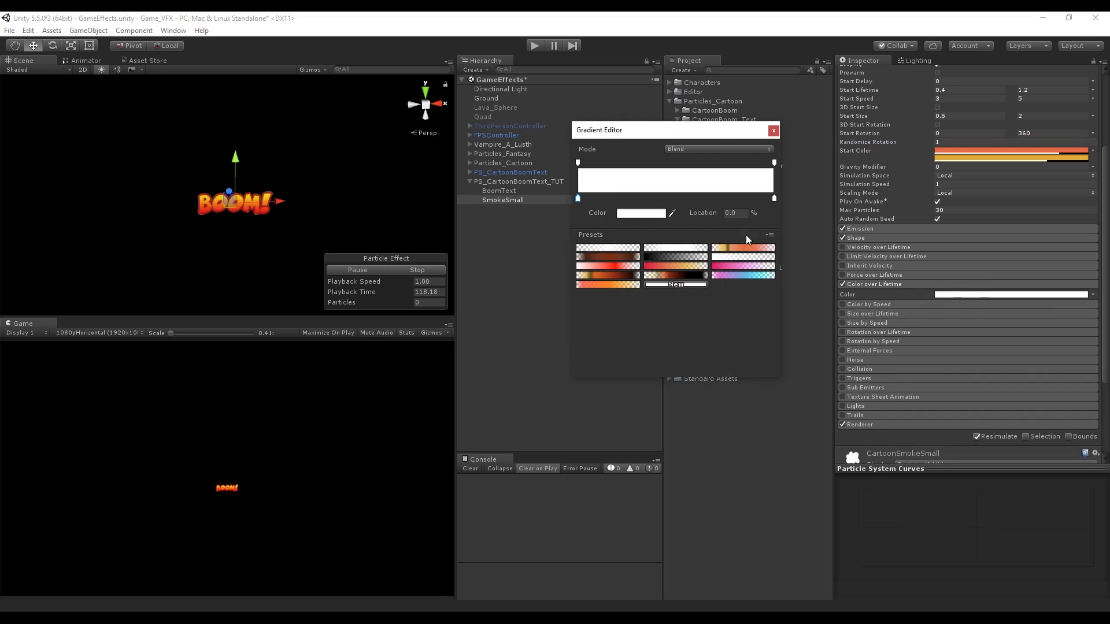
{"action": "left_click", "coordinate": [671, 248]}
- Set the starting color key of the Color over Lifetime gradient to bright red F82424
{"action": "left_click", "coordinate": [640, 212]}
{"action": "left_click", "coordinate": [521, 116]}
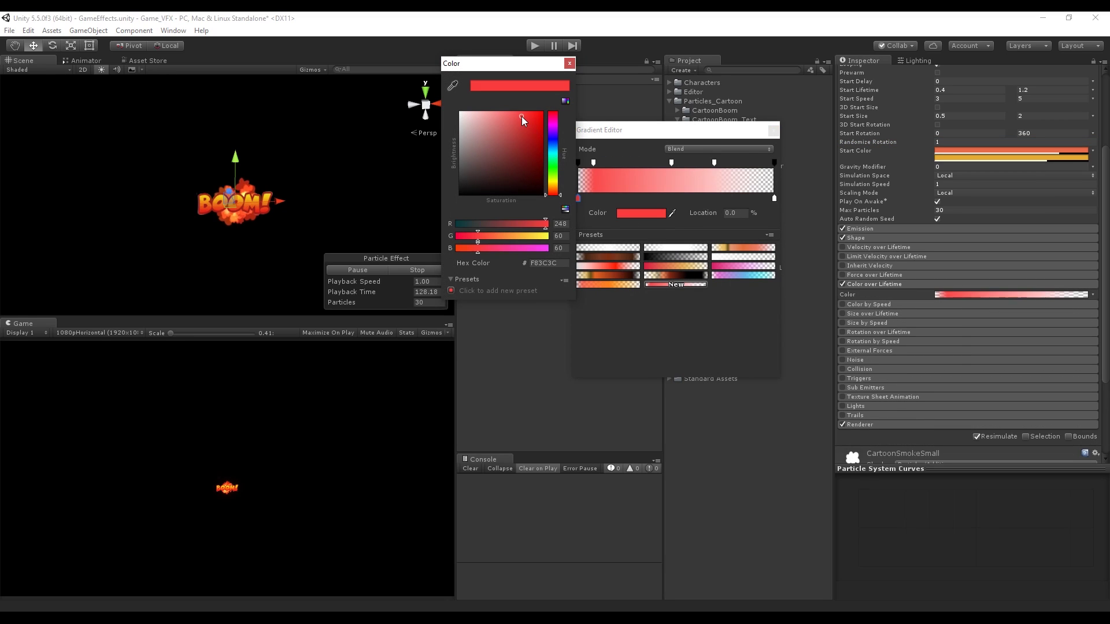
{"action": "left_click_drag", "start_coordinate": [520, 120], "coordinate": [529, 117]}
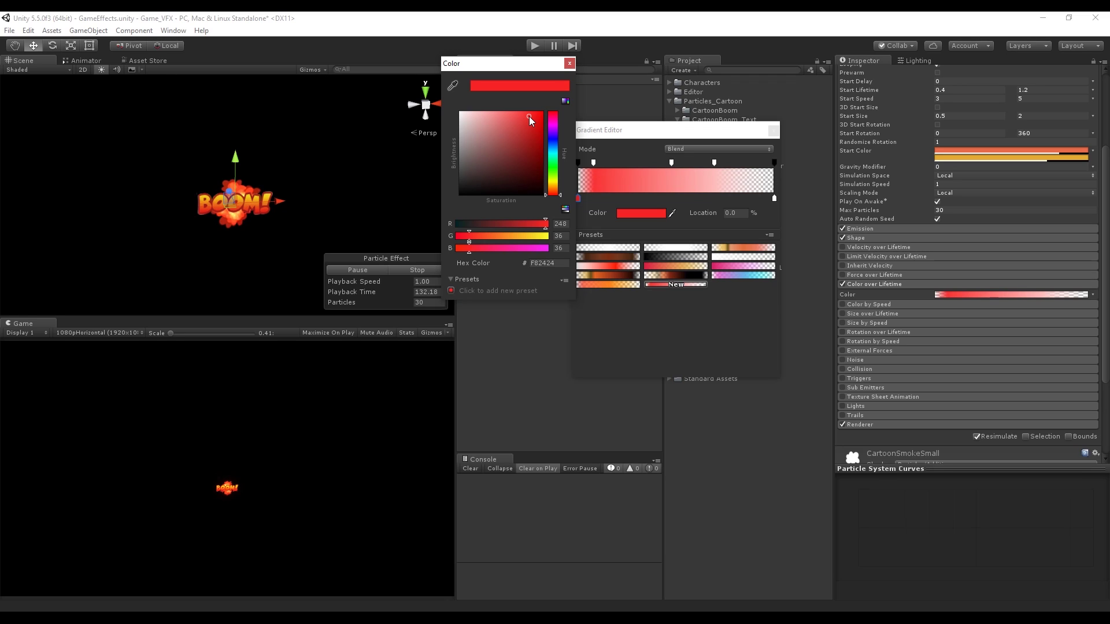
{"action": "left_click", "coordinate": [570, 67]}
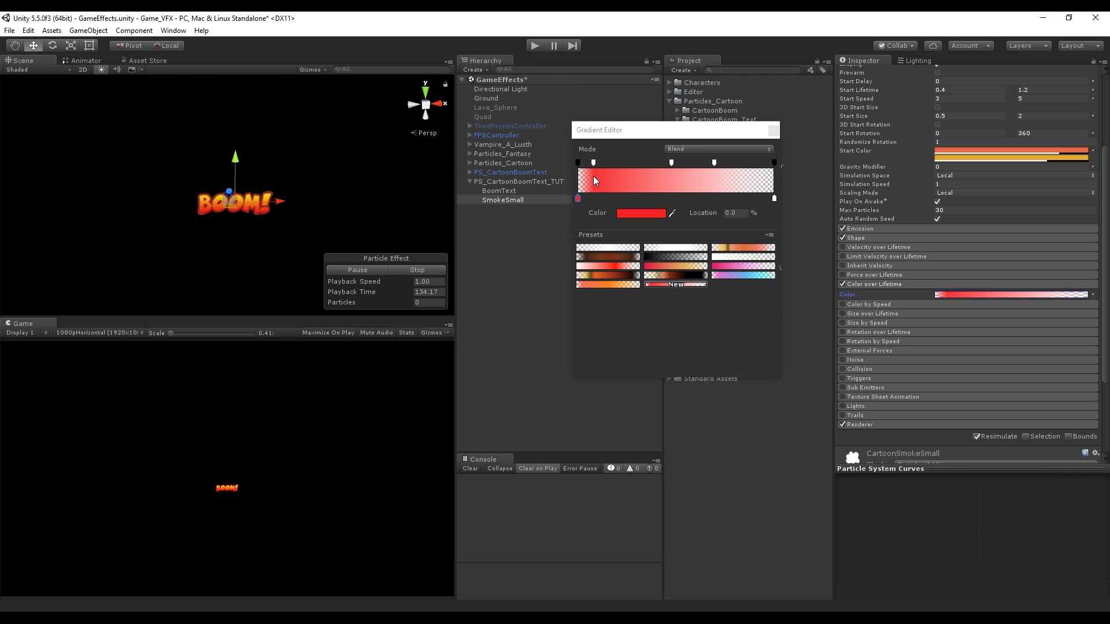
{"action": "left_click", "coordinate": [772, 130]}
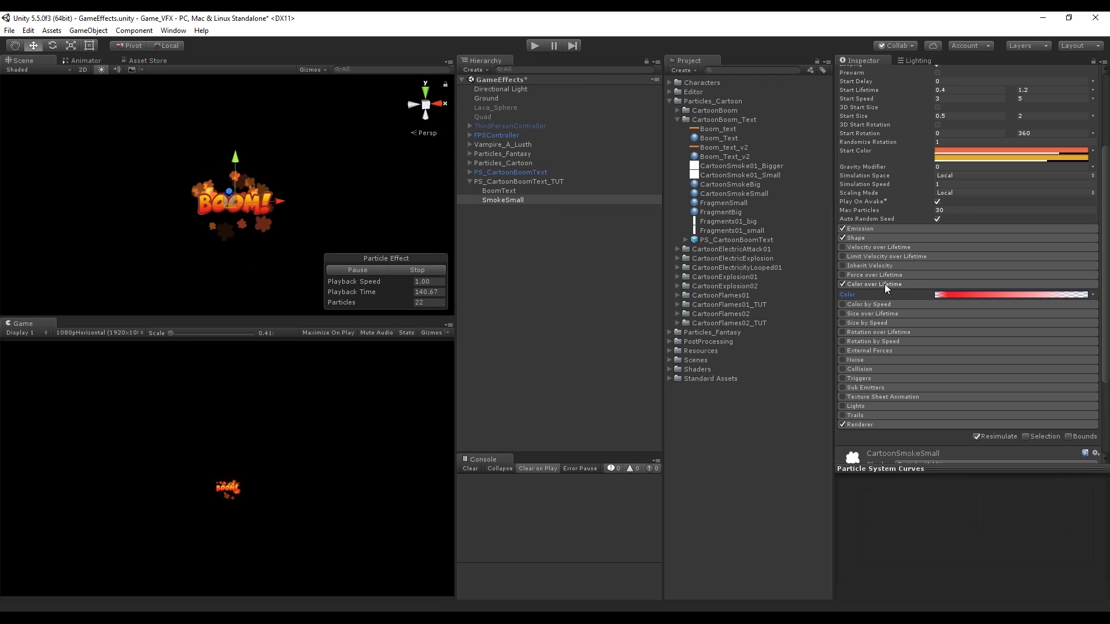
{"action": "left_click", "coordinate": [884, 283]}
- Enable Size over Lifetime and shape its curve to start at about 0.4, peak near mid-life and end at about 0.35
{"action": "scroll", "coordinate": [893, 292], "scroll_direction": "down", "scroll_amount": 3}
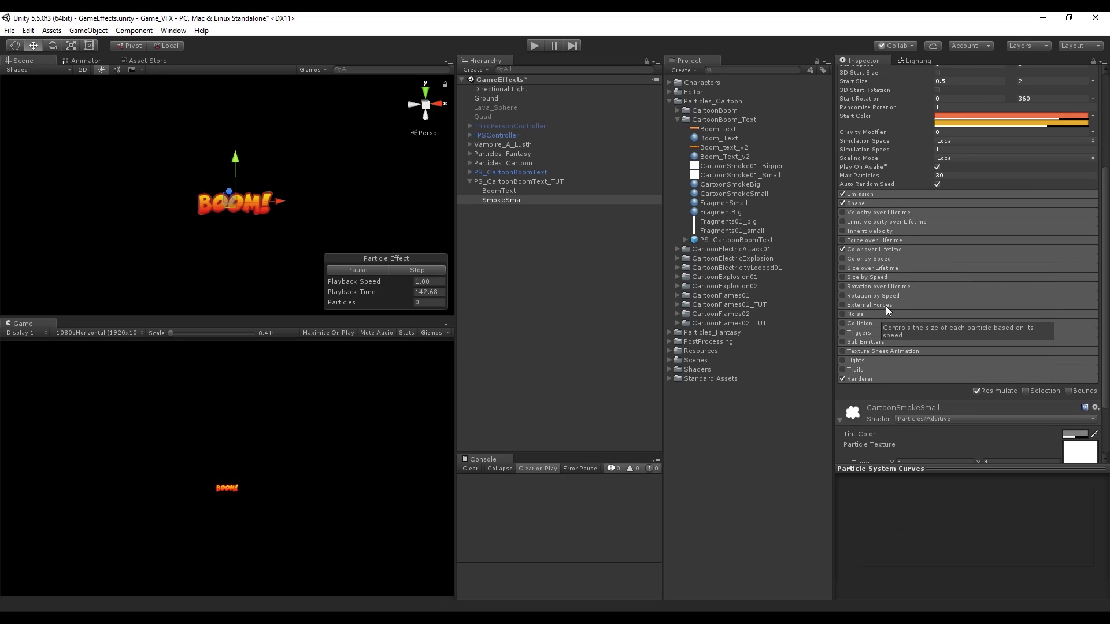
{"action": "left_click", "coordinate": [853, 267]}
{"action": "left_click", "coordinate": [970, 287]}
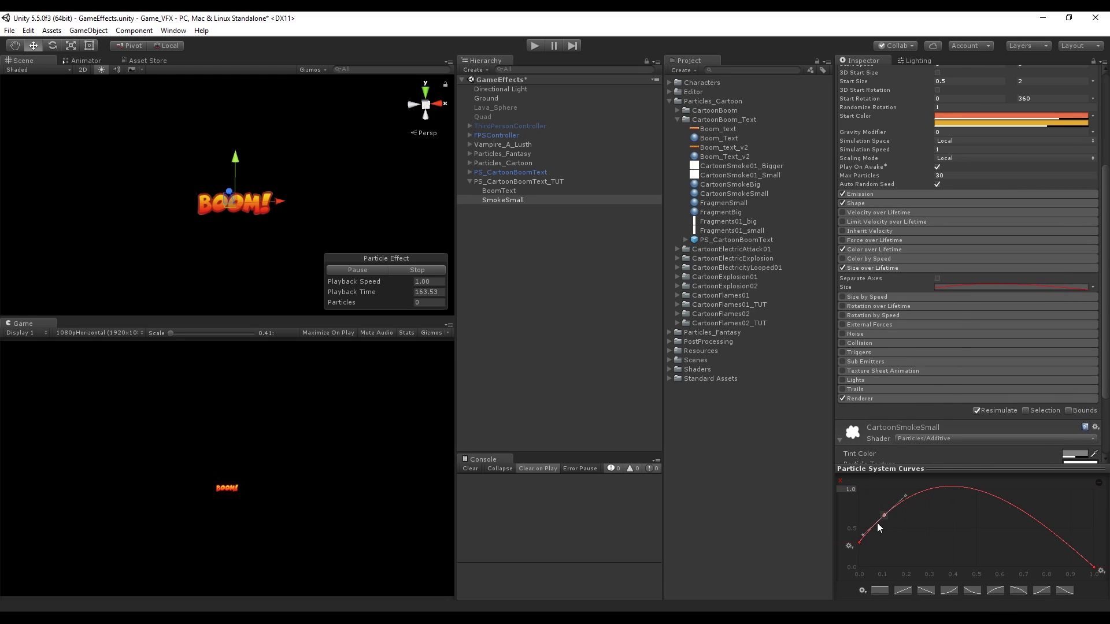
{"action": "left_click_drag", "start_coordinate": [860, 543], "coordinate": [882, 509]}
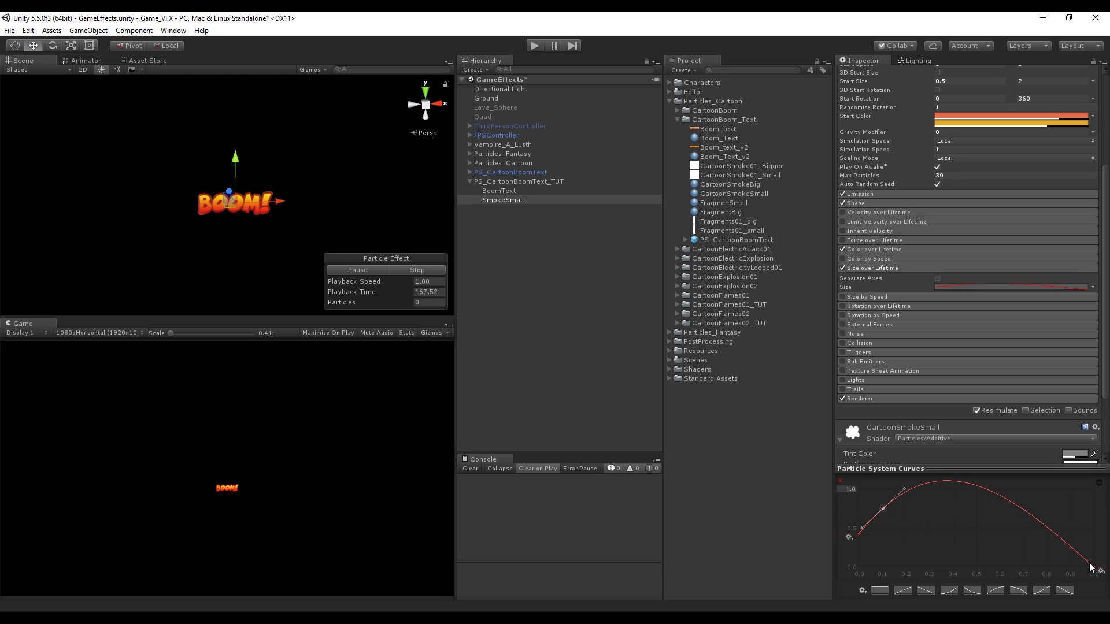
{"action": "left_click_drag", "start_coordinate": [1093, 569], "coordinate": [1067, 520]}
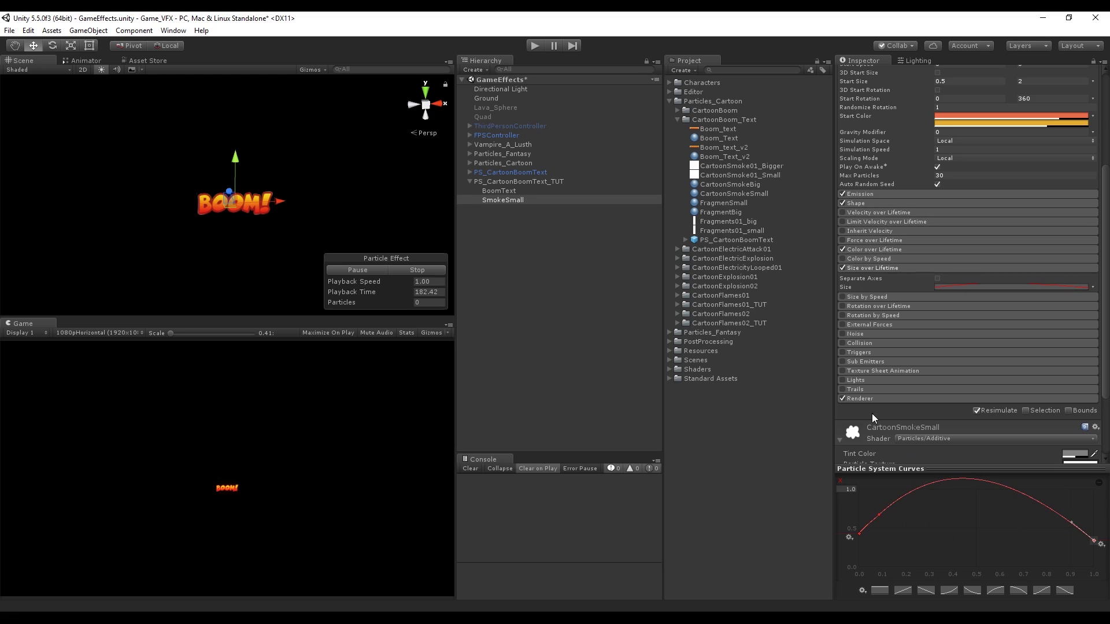
{"action": "left_click", "coordinate": [893, 268]}
- Enable Rotation over Lifetime, set its Angular Velocity to 15 and switch it to Random Between Two Constants
{"action": "left_click", "coordinate": [868, 286]}
{"action": "left_click", "coordinate": [843, 286]}
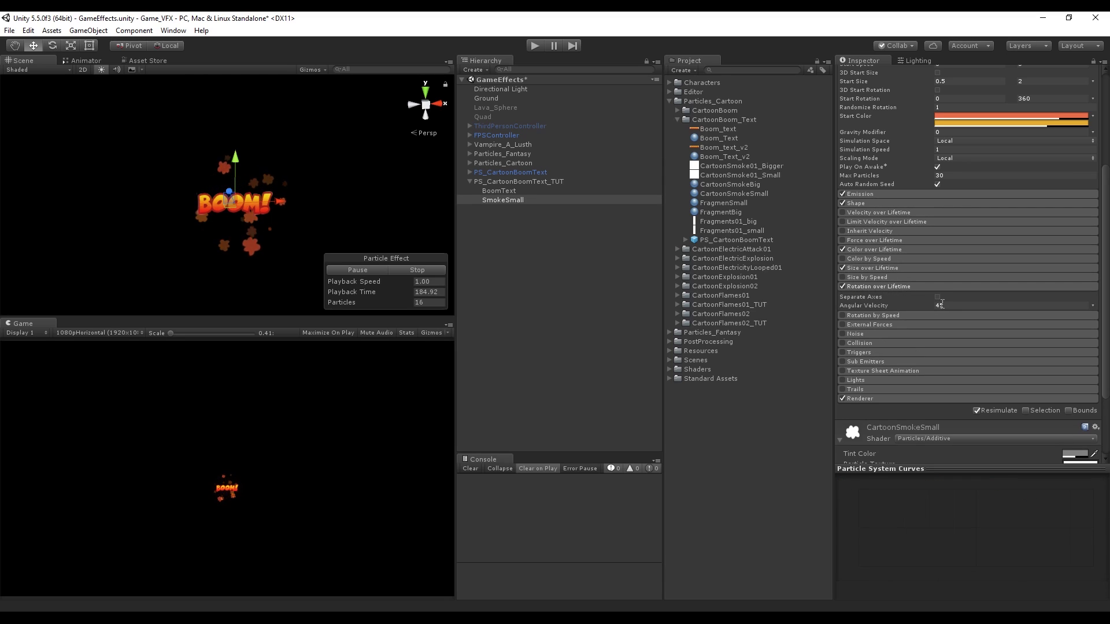
{"action": "left_click", "coordinate": [941, 305]}
{"action": "type", "text": "15"}
{"action": "left_click", "coordinate": [1092, 306]}
{"action": "left_click", "coordinate": [1060, 345]}
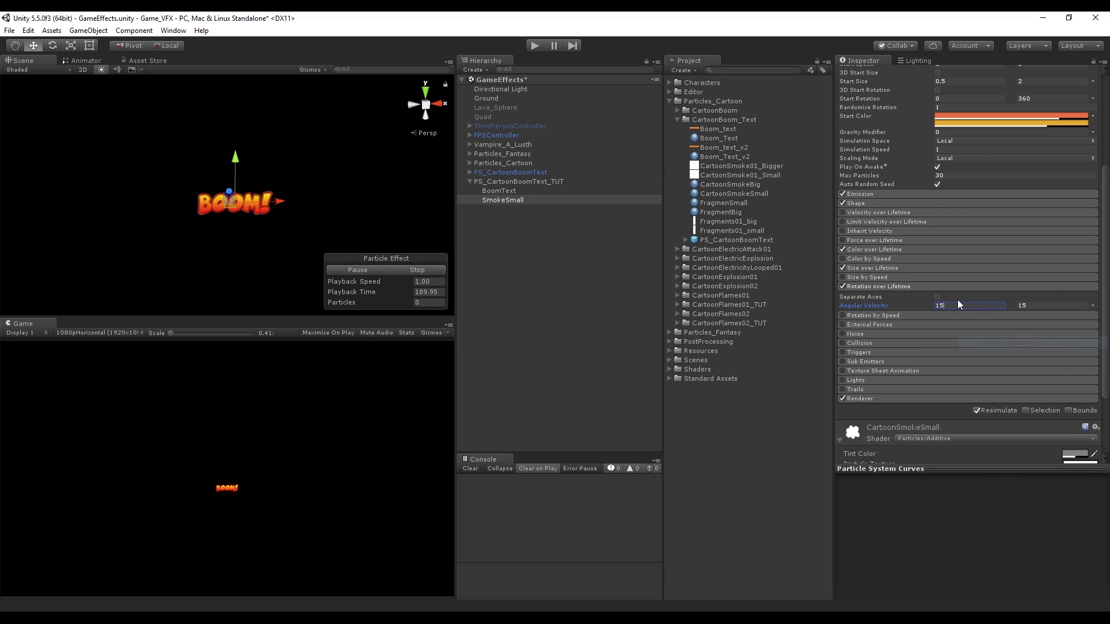
- Set the two Angular Velocity constants of Rotation over Lifetime to 5 and 25
{"action": "double_click", "coordinate": [960, 305]}
{"action": "type", "text": "10"}
{"action": "key", "text": "Tab"}
{"action": "type", "text": "25"}
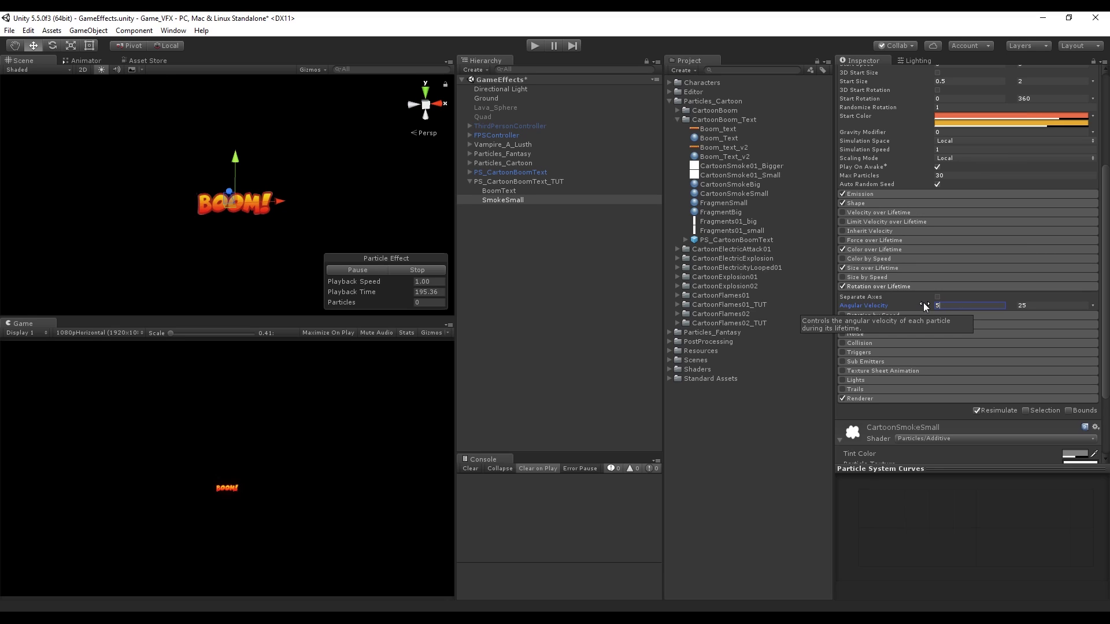
{"action": "type", "text": "5"}
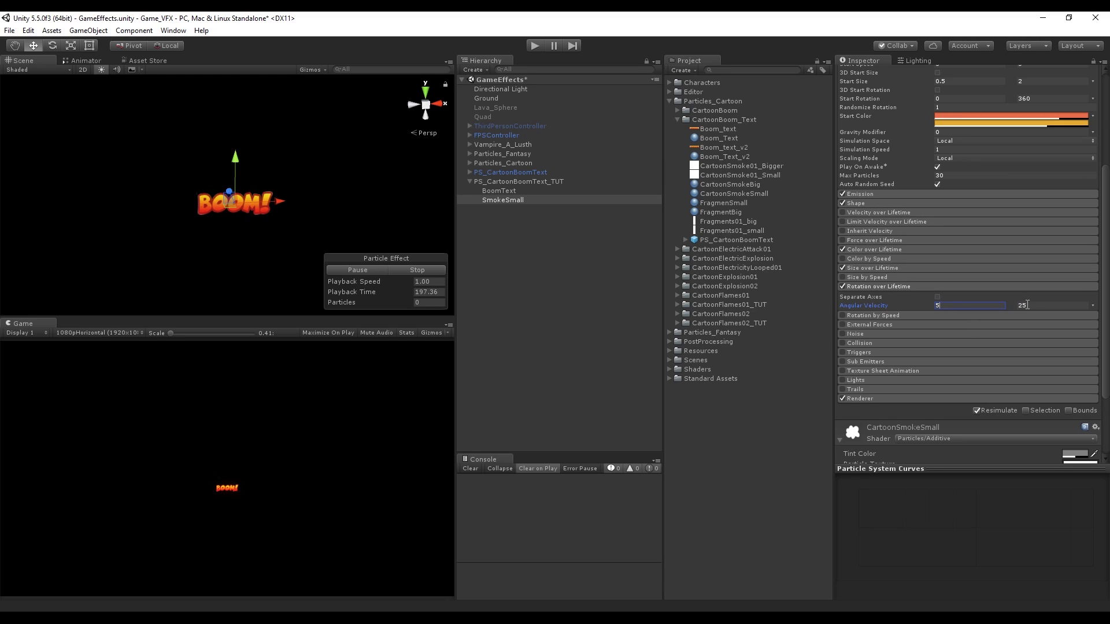
{"action": "left_click", "coordinate": [1022, 305]}
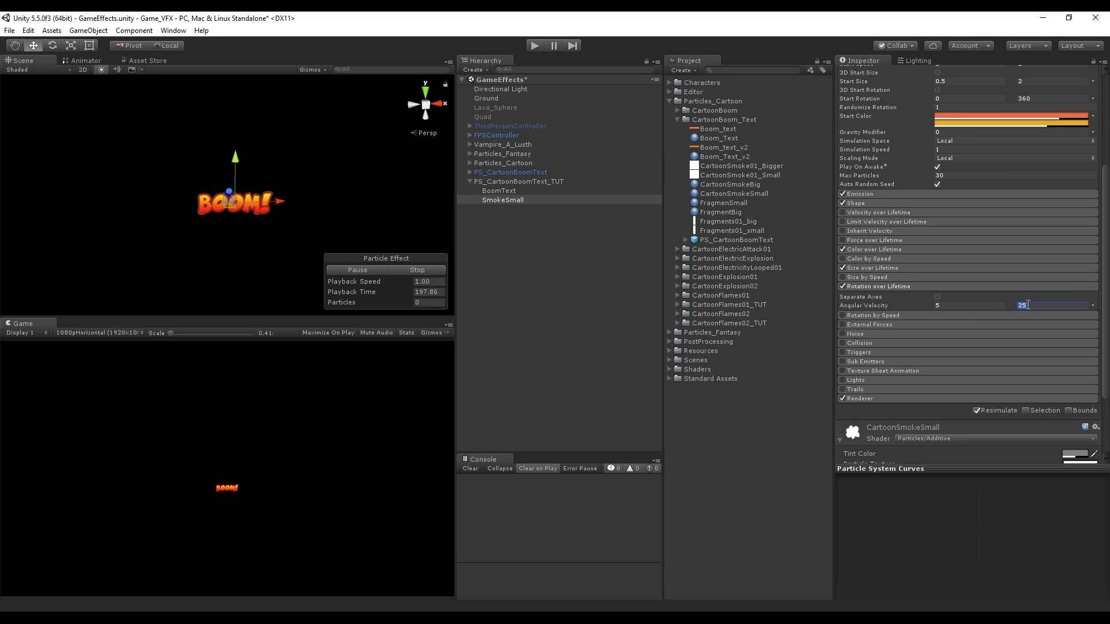
{"action": "left_click", "coordinate": [896, 287]}
- Expand the Renderer module of the SmokeSmall particle system and examine its settings
{"action": "left_click", "coordinate": [861, 380]}
{"action": "scroll", "coordinate": [1018, 378], "scroll_direction": "down", "scroll_amount": 3}
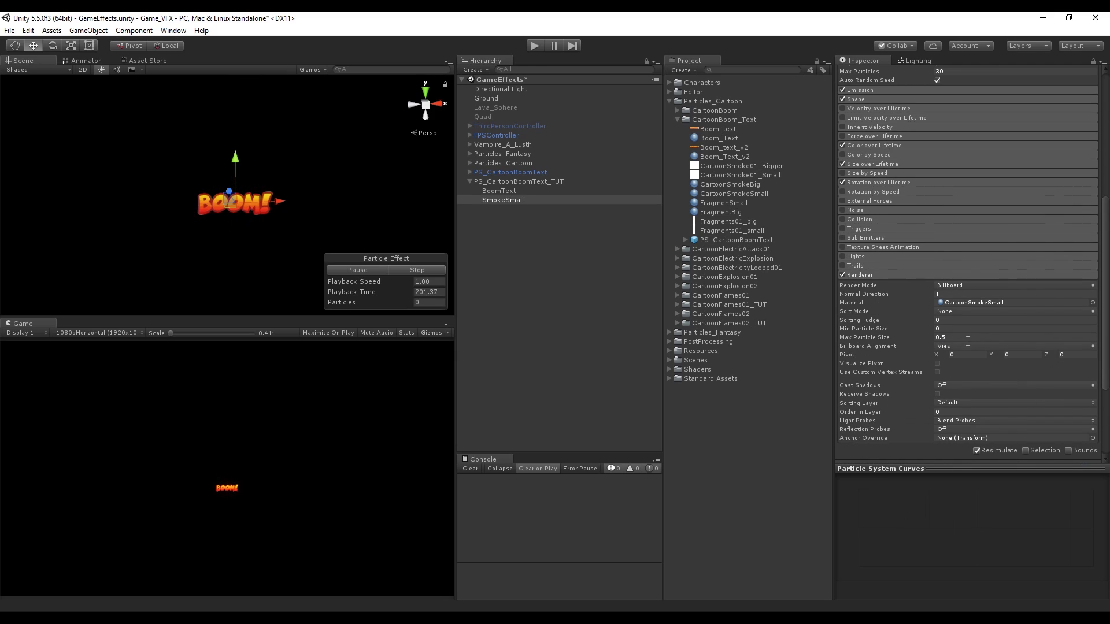
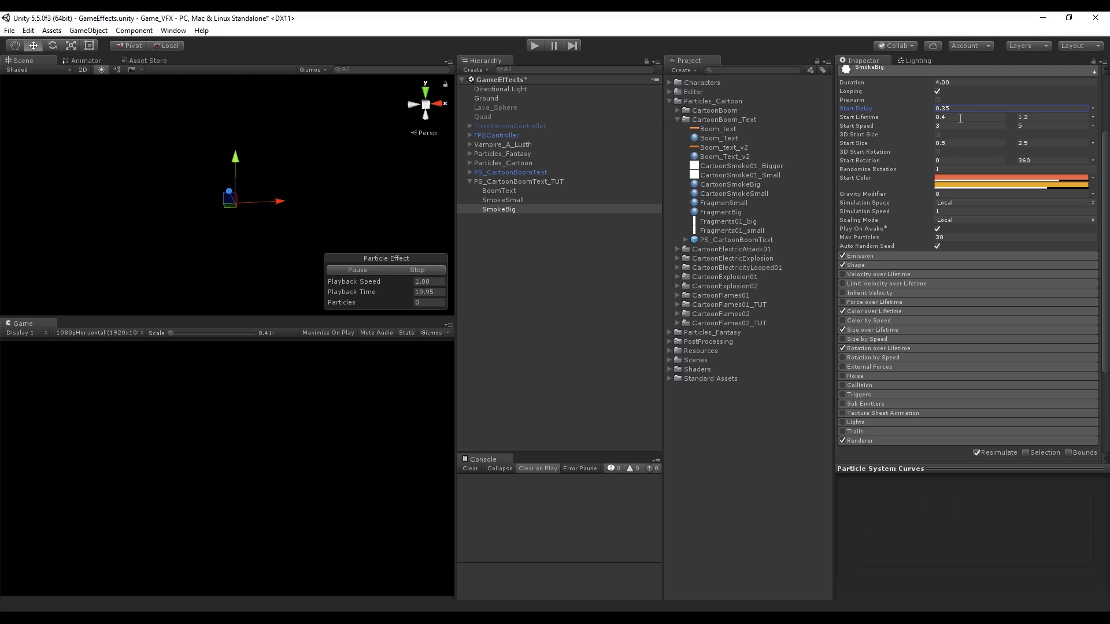
- Set SmokeBig's Start Lifetime to 0.8 and 1.8, its Start Speed to 2 and 4, and Max Particles to 20
{"action": "left_click", "coordinate": [960, 117]}
{"action": "key", "text": "Tab"}
{"action": "type", "text": "1.8"}
{"action": "type", "text": "2"}
{"action": "key", "text": "Tab"}
{"action": "left_click", "coordinate": [960, 238]}
- Set the shader of the CartoonSmokeBig material to Particles/Alpha Blended
{"action": "left_click", "coordinate": [747, 185]}
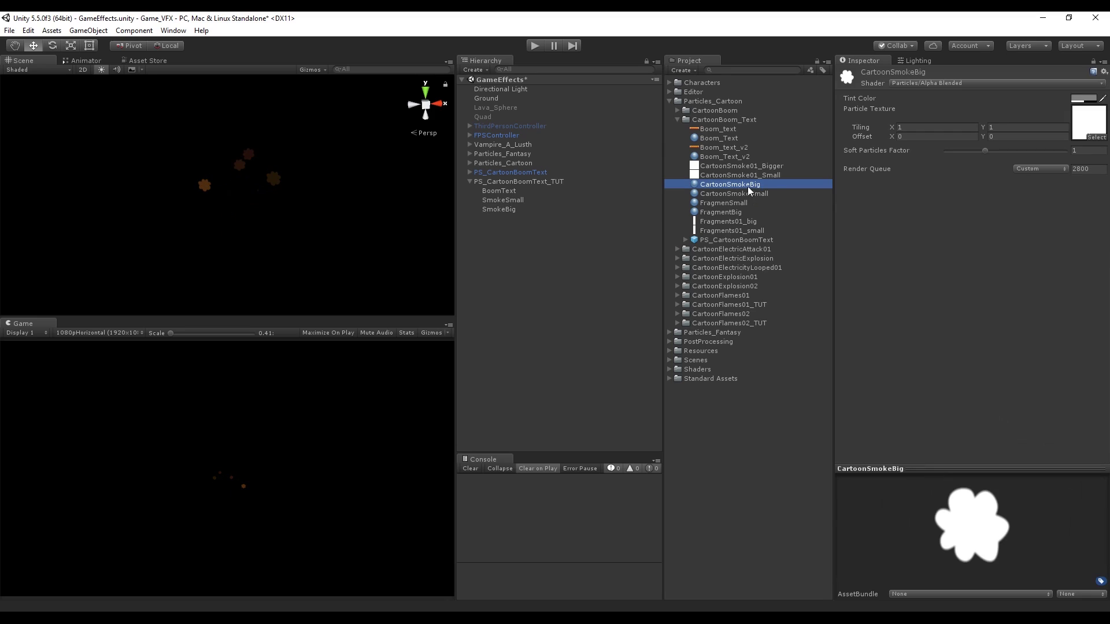
{"action": "left_click", "coordinate": [963, 83]}
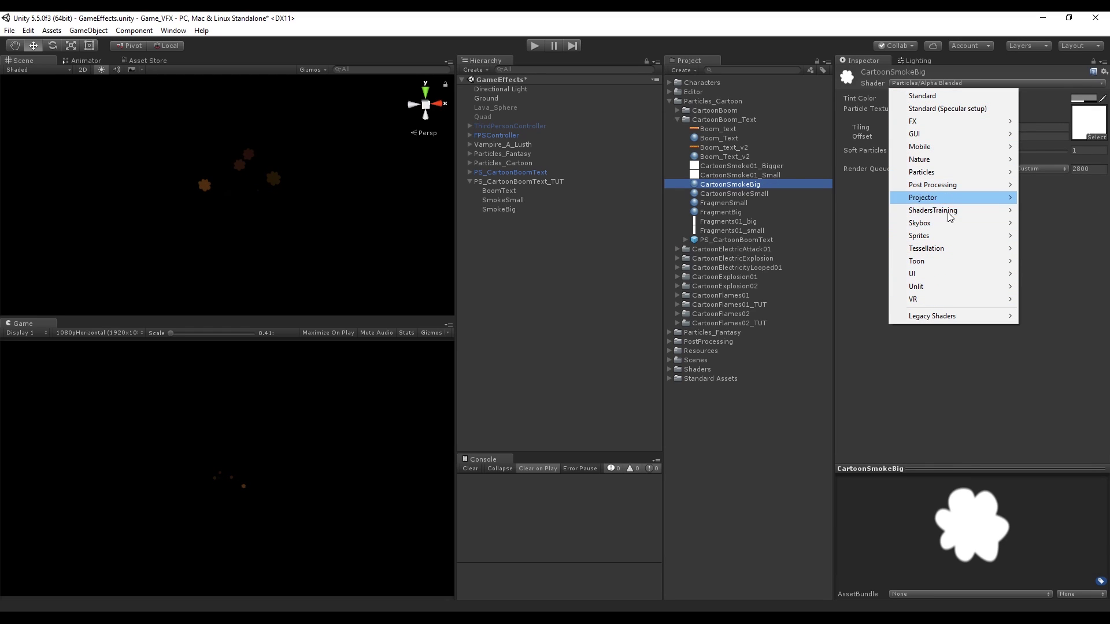
{"action": "mouse_move", "coordinate": [948, 186]}
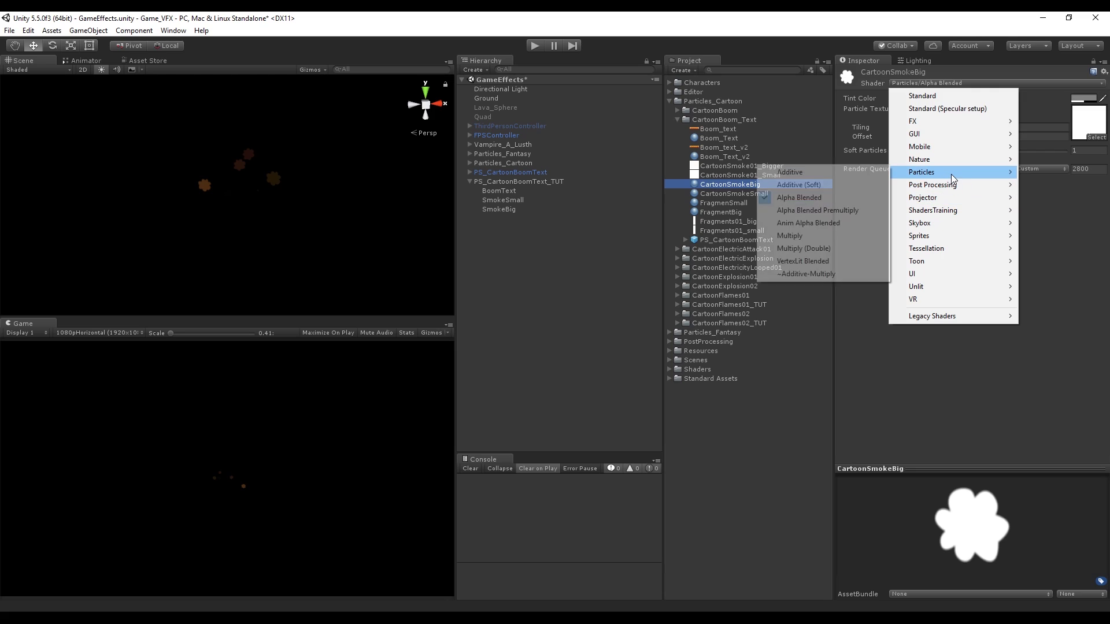
{"action": "left_click", "coordinate": [807, 198]}
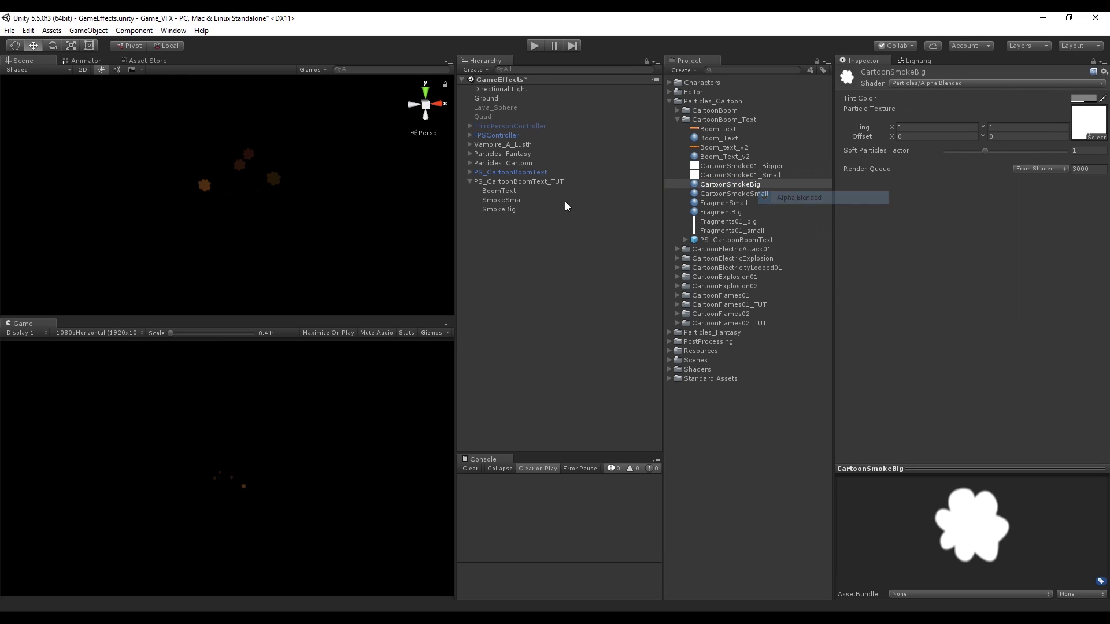
- Change SmokeBig's two Start Colors to a muted pinkish brown and a darker greyish brown, about 745855
{"action": "left_click", "coordinate": [526, 210]}
{"action": "left_click", "coordinate": [1025, 274]}
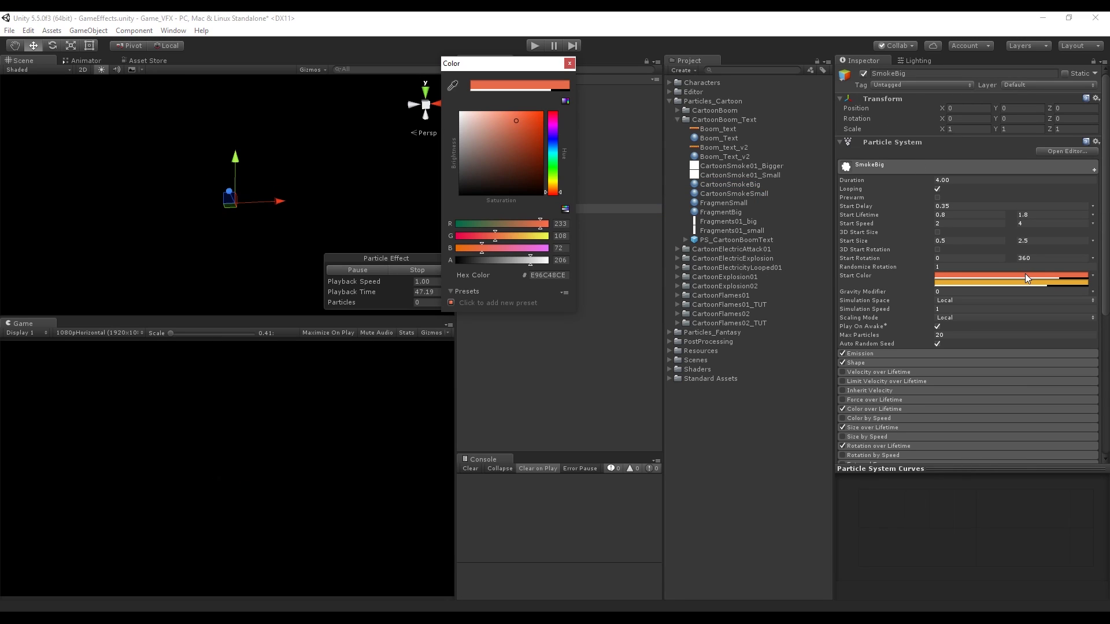
{"action": "left_click_drag", "start_coordinate": [487, 145], "coordinate": [480, 140]}
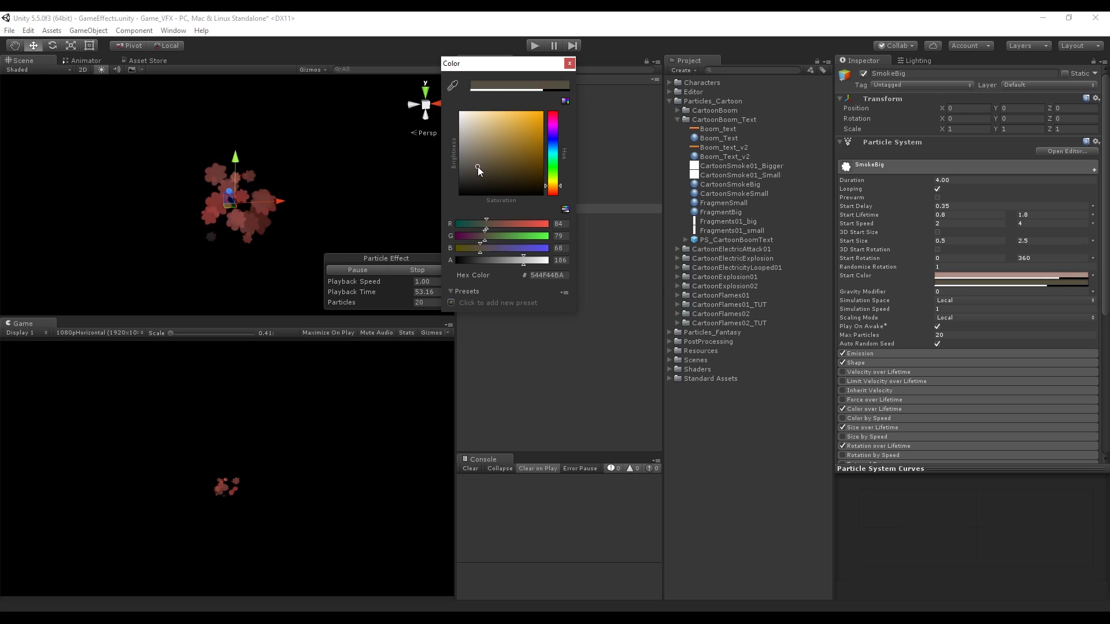
{"action": "mouse_move", "coordinate": [547, 176]}
{"action": "left_mouse_down"}
{"action": "mouse_move", "coordinate": [544, 213]}
{"action": "mouse_move", "coordinate": [544, 196]}
{"action": "left_mouse_up"}
{"action": "left_click_drag", "start_coordinate": [493, 154], "coordinate": [483, 157]}
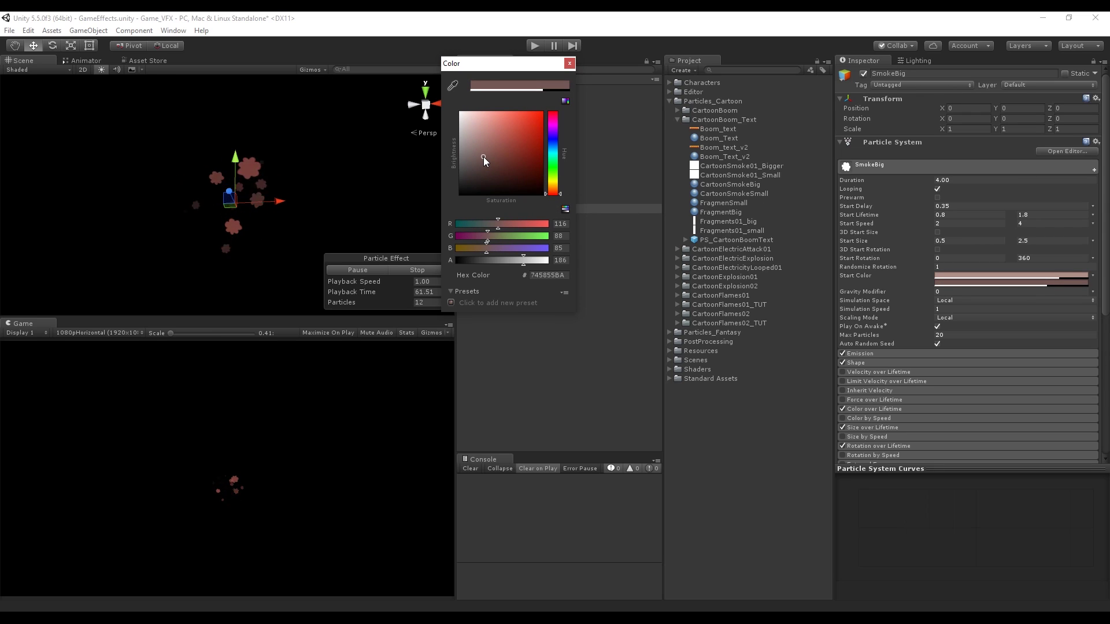
- Set the starting color key of SmokeBig's Color over Lifetime gradient to light grey
{"action": "left_click", "coordinate": [873, 408]}
{"action": "left_click", "coordinate": [1011, 419]}
{"action": "left_click", "coordinate": [640, 213]}
{"action": "left_click", "coordinate": [461, 114]}
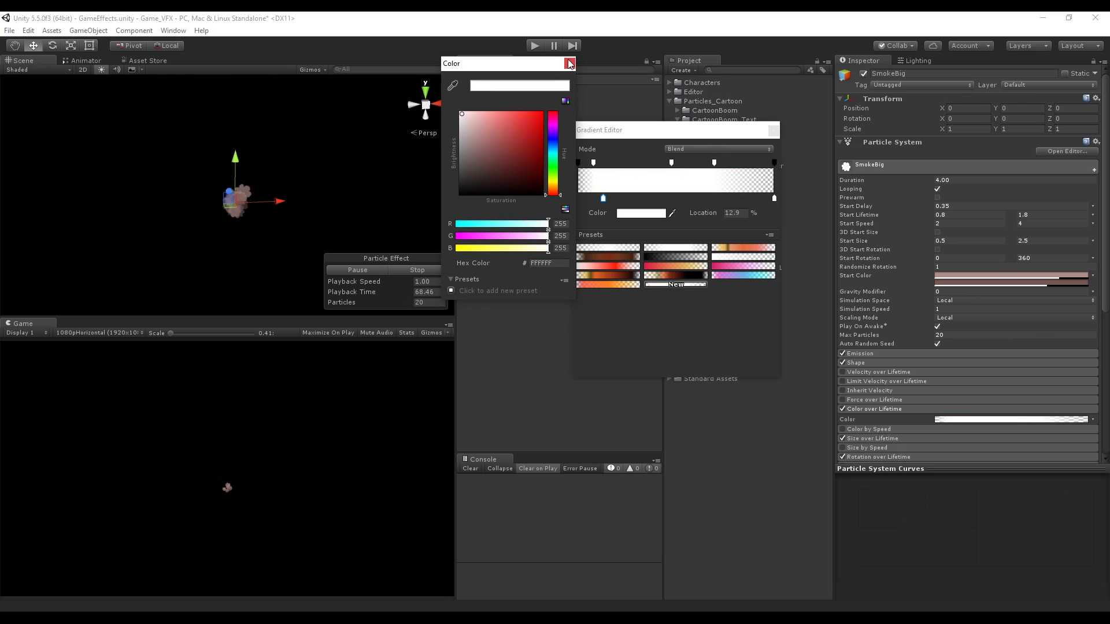
{"action": "left_click_drag", "start_coordinate": [465, 138], "coordinate": [406, 133]}
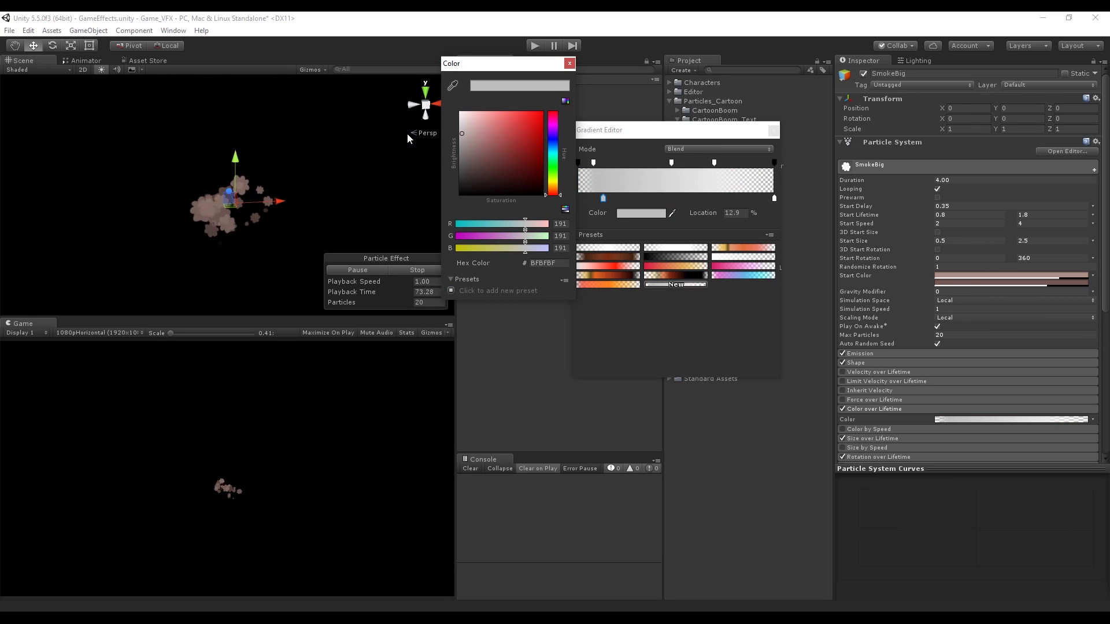
{"action": "left_click", "coordinate": [461, 120]}
{"action": "key", "text": "Escape"}
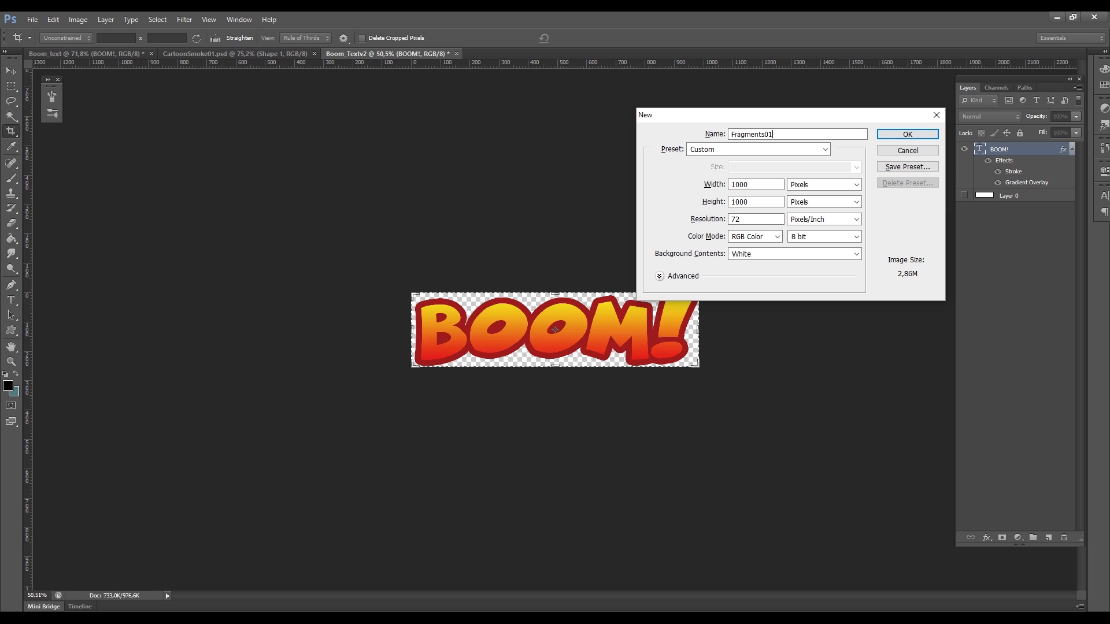
- Create a 1000 × 1000 pixel Photoshop document named Fragments01 and fill its background with black
{"action": "key", "text": "Return"}
{"action": "key", "text": "alt+BackSpace"}
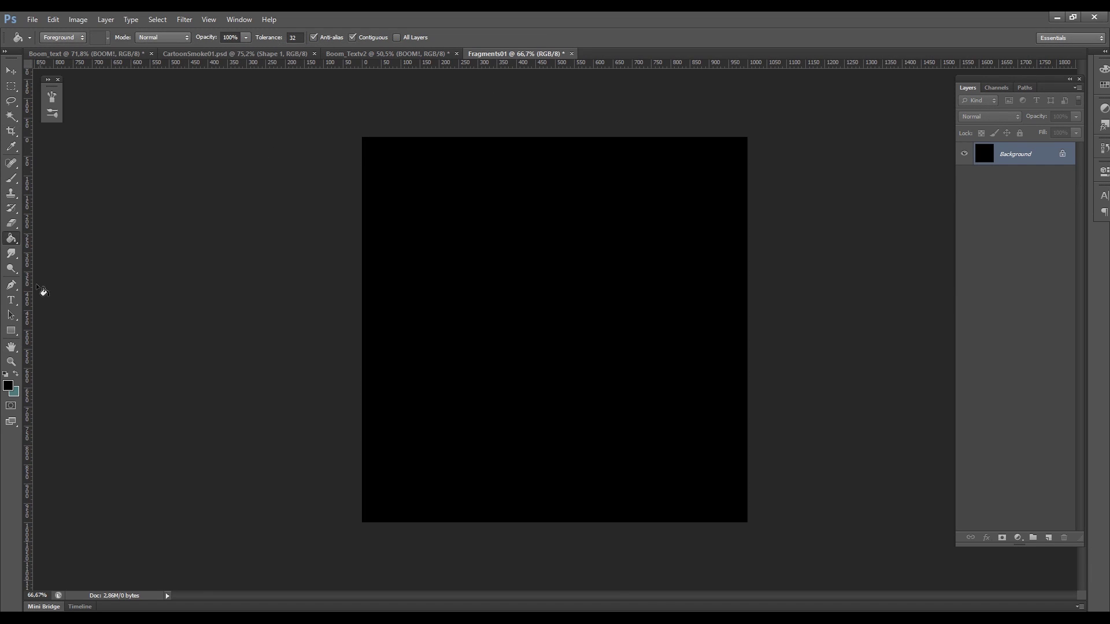
- Draw a narrow white kite-shaped fragment about 115 px wide and 465 px high with the Pen tool and adjust its points
{"action": "left_click", "coordinate": [18, 285]}
{"action": "left_click", "coordinate": [541, 237]}
{"action": "left_click", "coordinate": [515, 313]}
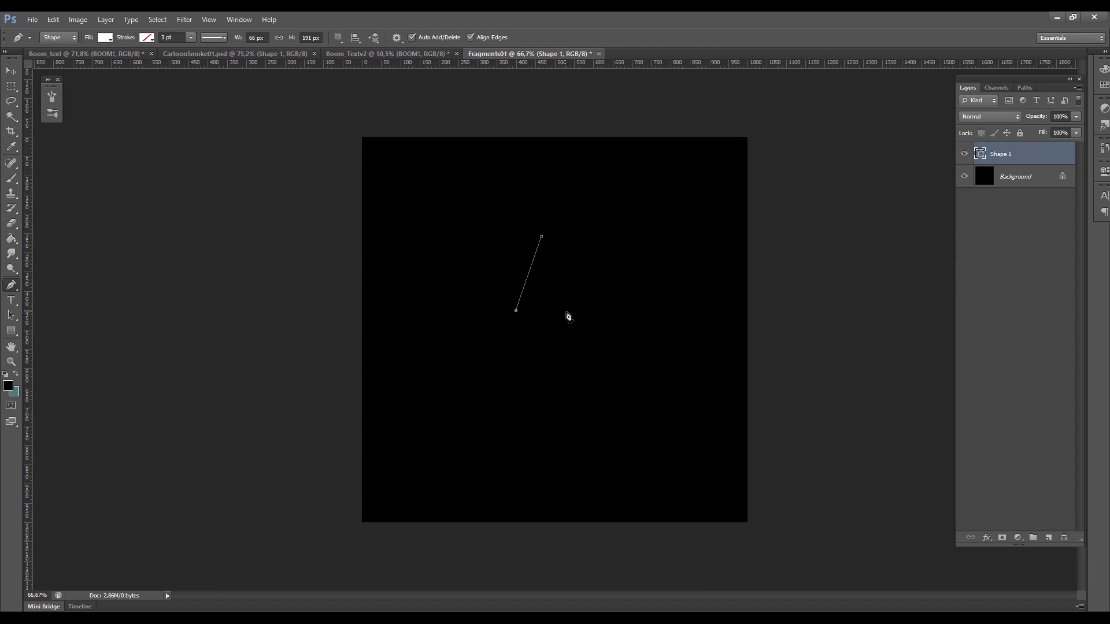
{"action": "left_click", "coordinate": [542, 414]}
{"action": "left_click", "coordinate": [559, 312]}
{"action": "left_click", "coordinate": [541, 238]}
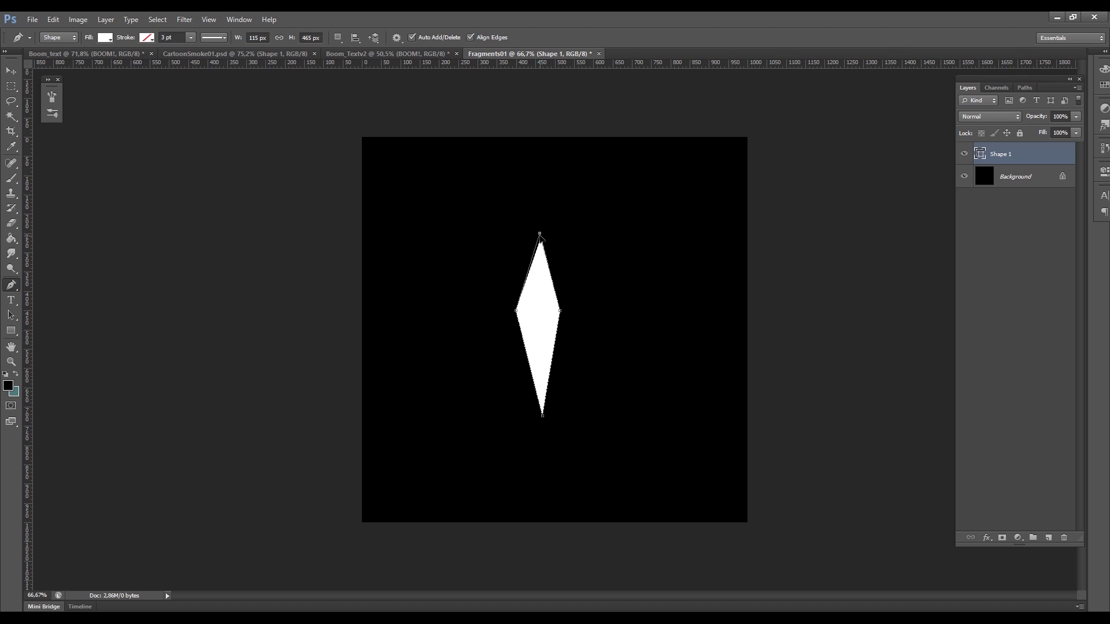
{"action": "scroll", "coordinate": [562, 302], "scroll_direction": "up", "scroll_amount": 3, "text": "alt"}
{"action": "left_click_drag", "start_coordinate": [537, 484], "coordinate": [542, 469]}
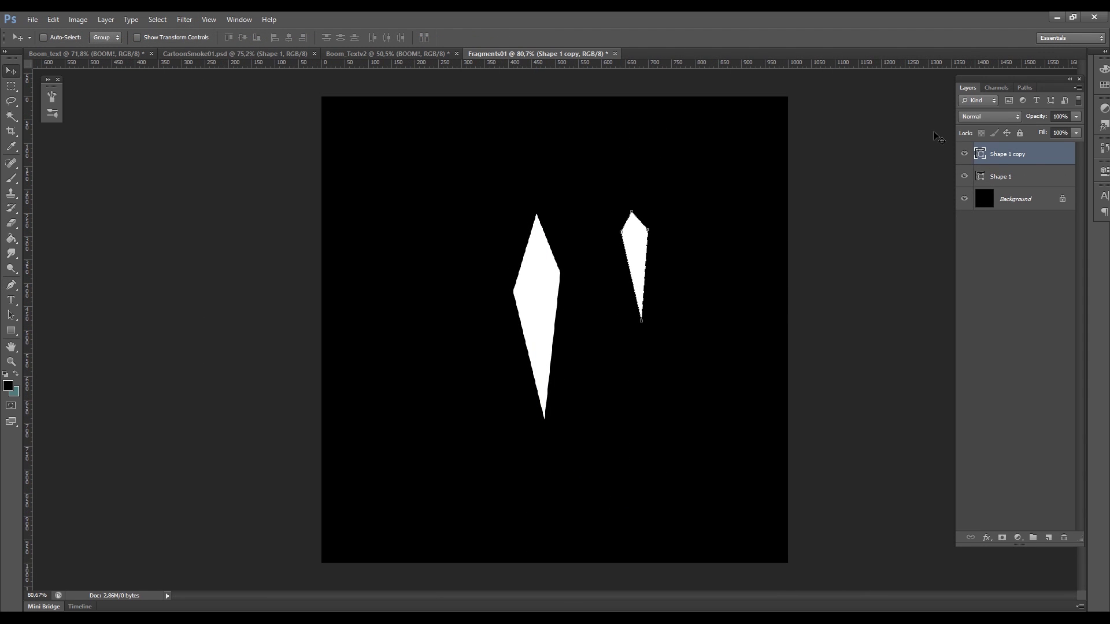
{"action": "right_click", "coordinate": [983, 191]}
{"action": "left_click", "coordinate": [185, 19]}
{"action": "mouse_move", "coordinate": [248, 136]}
{"action": "left_click", "coordinate": [371, 210]}
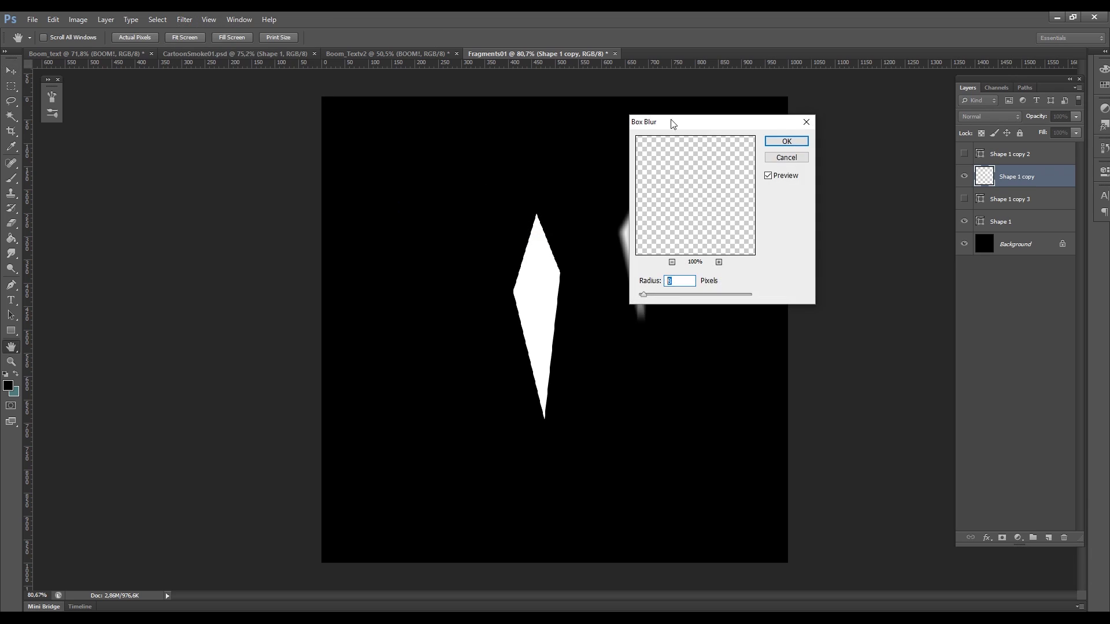
{"action": "key", "text": "Escape"}
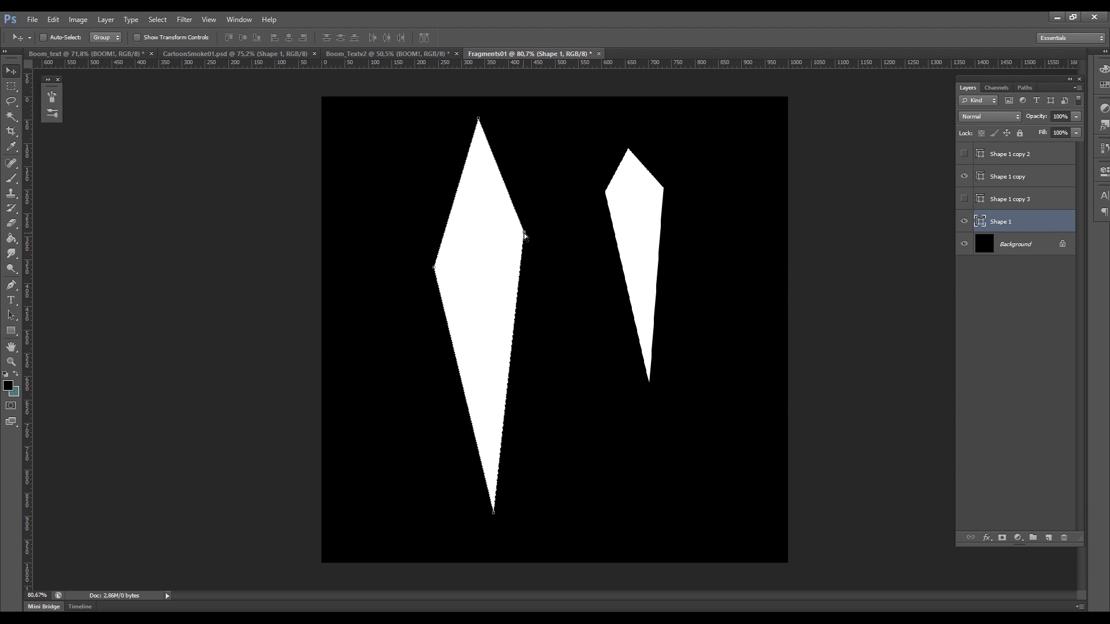
- Reapply the last Box Blur to the small fragment's layer and the large fragment's layer
{"action": "left_click", "coordinate": [652, 376], "text": "ctrl"}
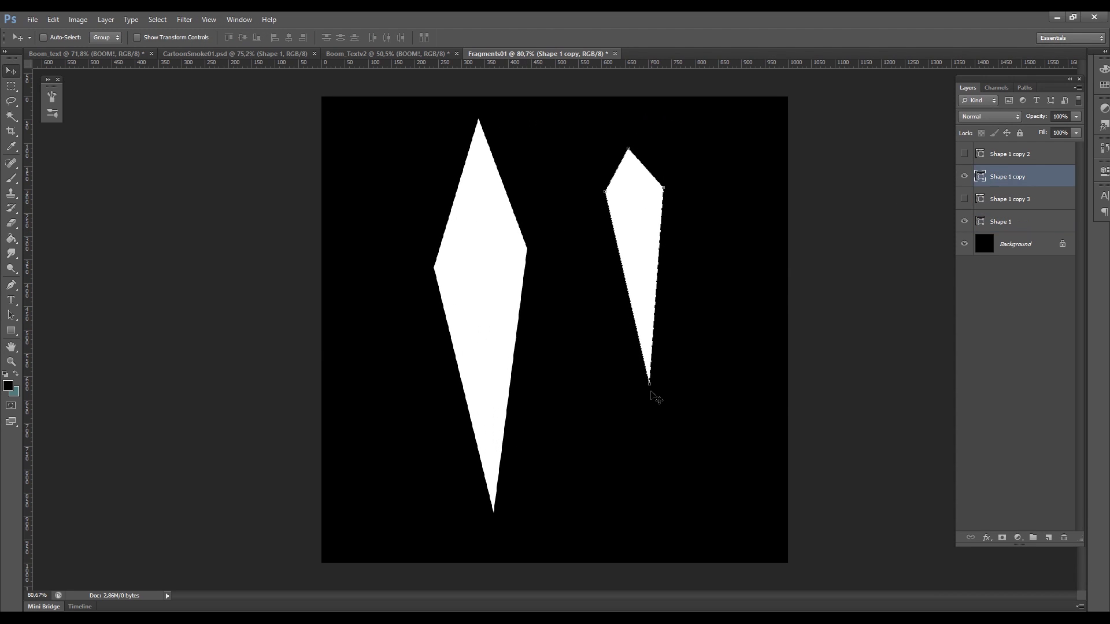
{"action": "key", "text": "ctrl+f"}
{"action": "left_click", "coordinate": [1024, 220]}
{"action": "key", "text": "ctrl+f"}
- Crop the canvas tightly around each blurred fragment and save each crop into the Fragments folder
{"action": "key", "text": "c"}
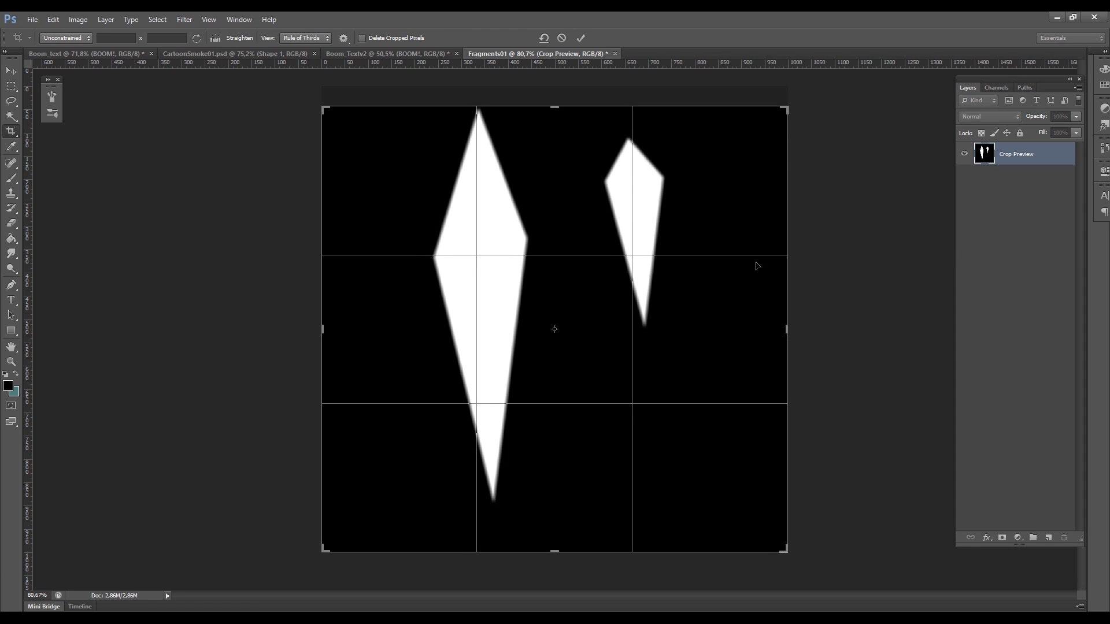
{"action": "left_click_drag", "start_coordinate": [508, 107], "coordinate": [607, 545]}
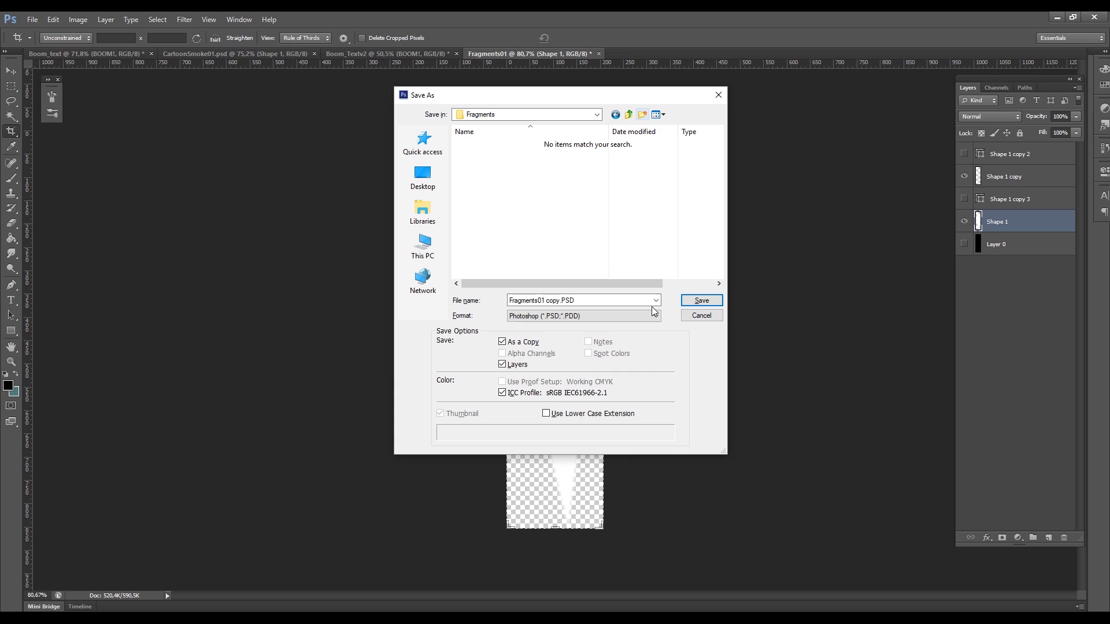
{"action": "left_click", "coordinate": [654, 315]}
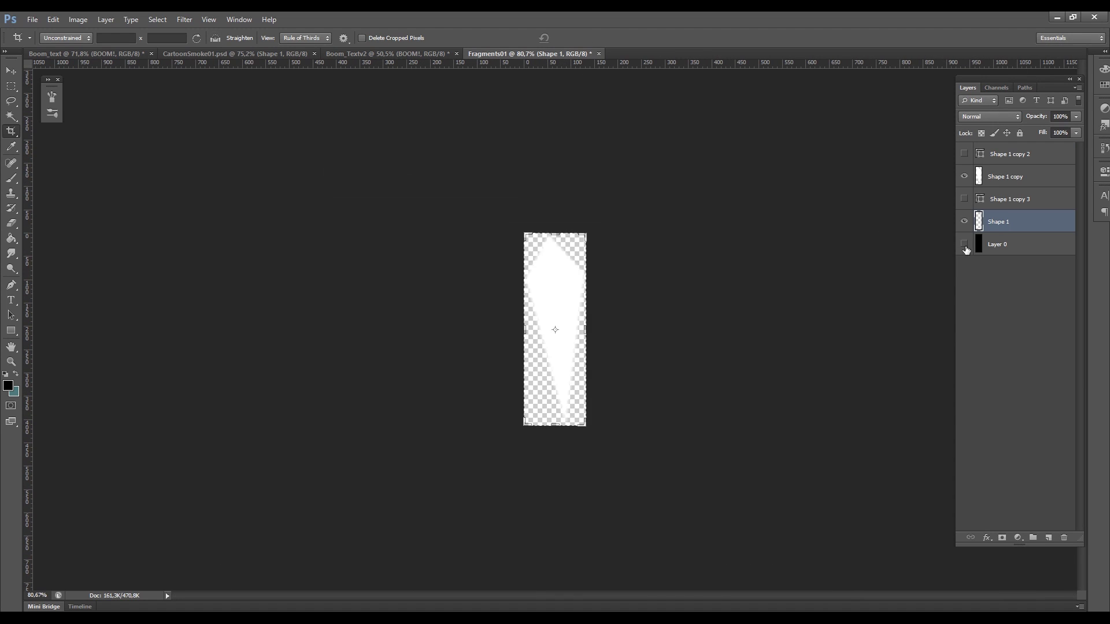
{"action": "key", "text": "ctrl+shift+s"}
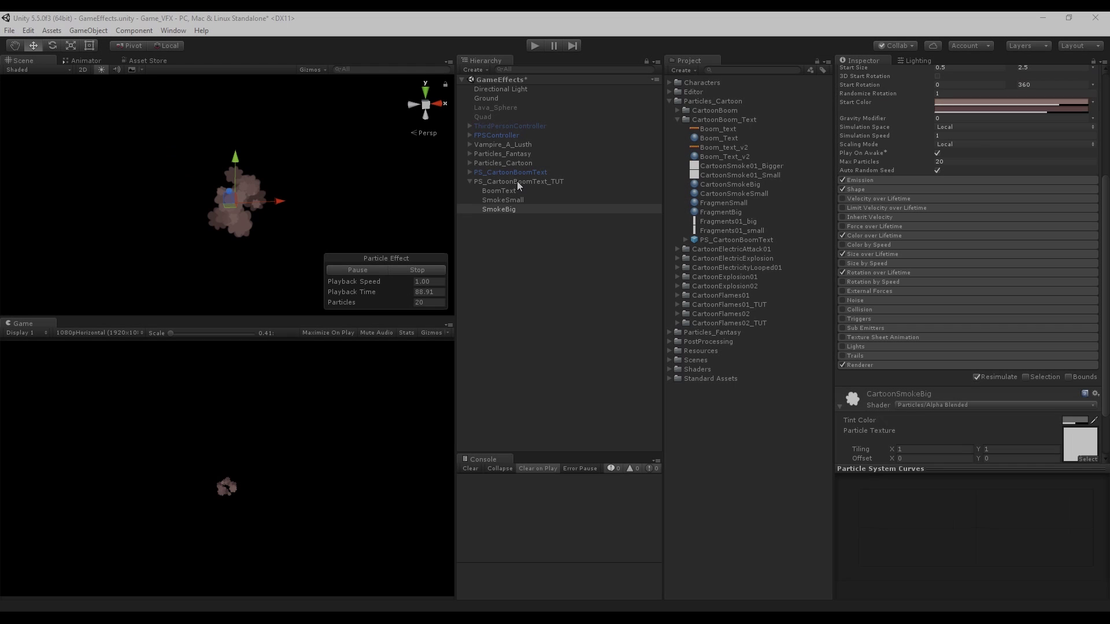
- Switch to Unity and add a particle system named FragmentParticles under PS_CartoonBoomText_TUT
{"action": "right_click", "coordinate": [516, 182]}
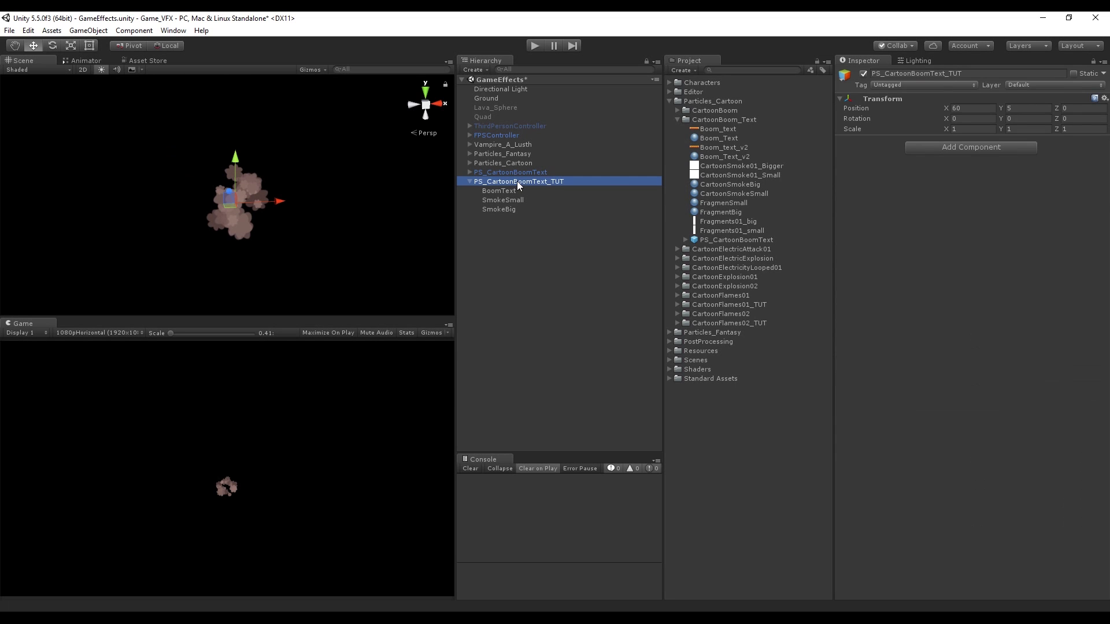
{"action": "left_click", "coordinate": [576, 352]}
{"action": "left_click", "coordinate": [922, 73]}
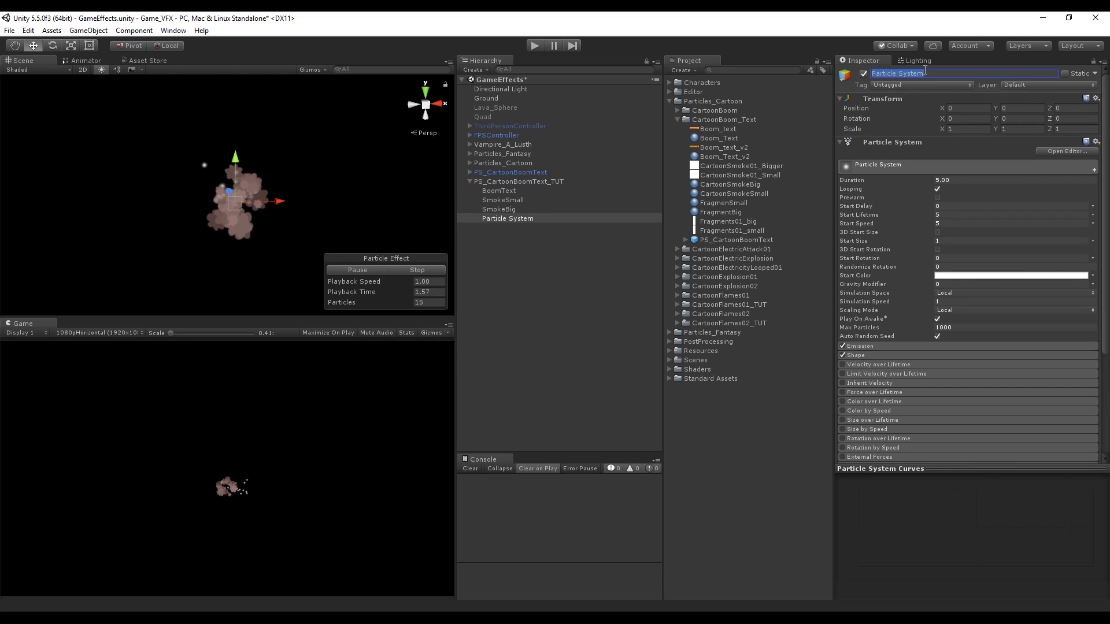
{"action": "type", "text": "FragmentParticles"}
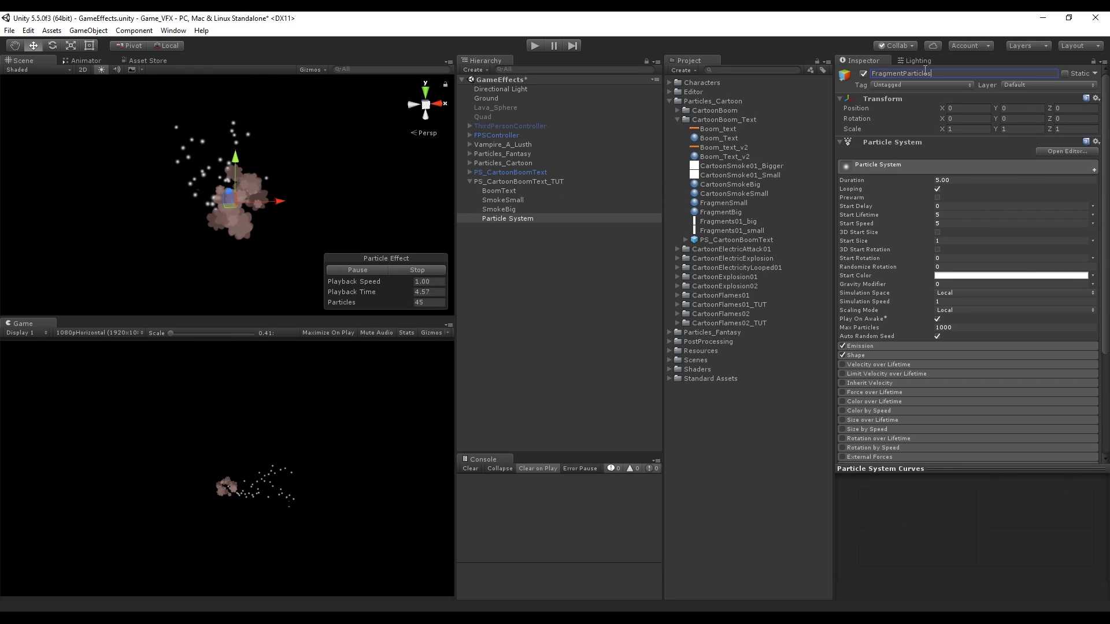
{"action": "key", "text": "Return"}
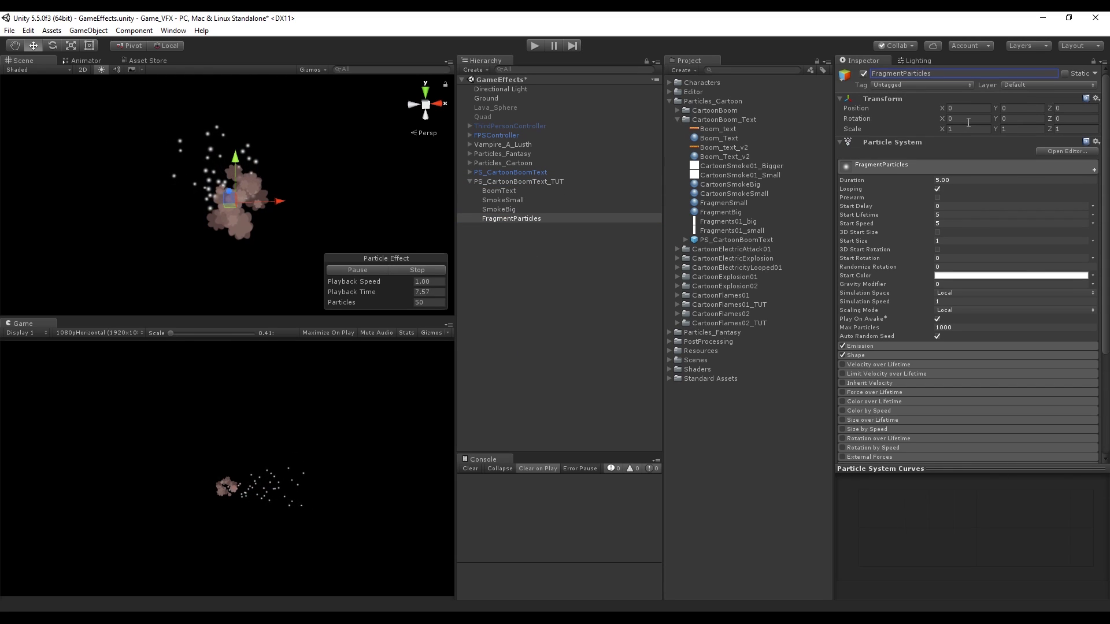
- Set the emission shape of FragmentParticles to Sphere and limit Max Particles to 40
{"action": "left_click", "coordinate": [942, 355]}
{"action": "left_click", "coordinate": [954, 365]}
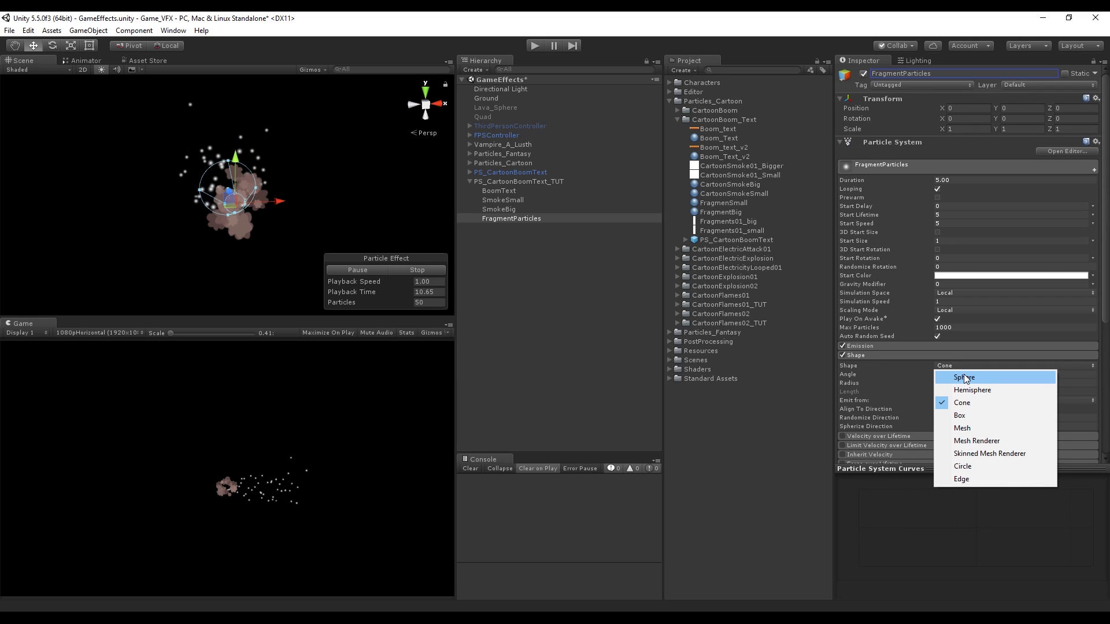
{"action": "left_click", "coordinate": [965, 378]}
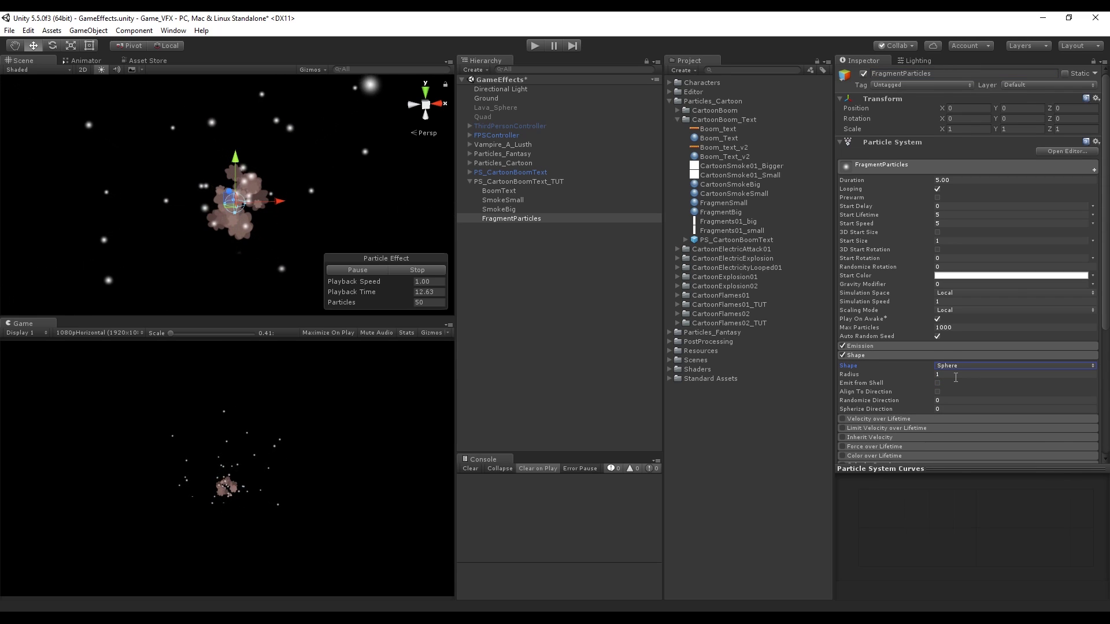
{"action": "left_click", "coordinate": [989, 328]}
{"action": "type", "text": "40"}
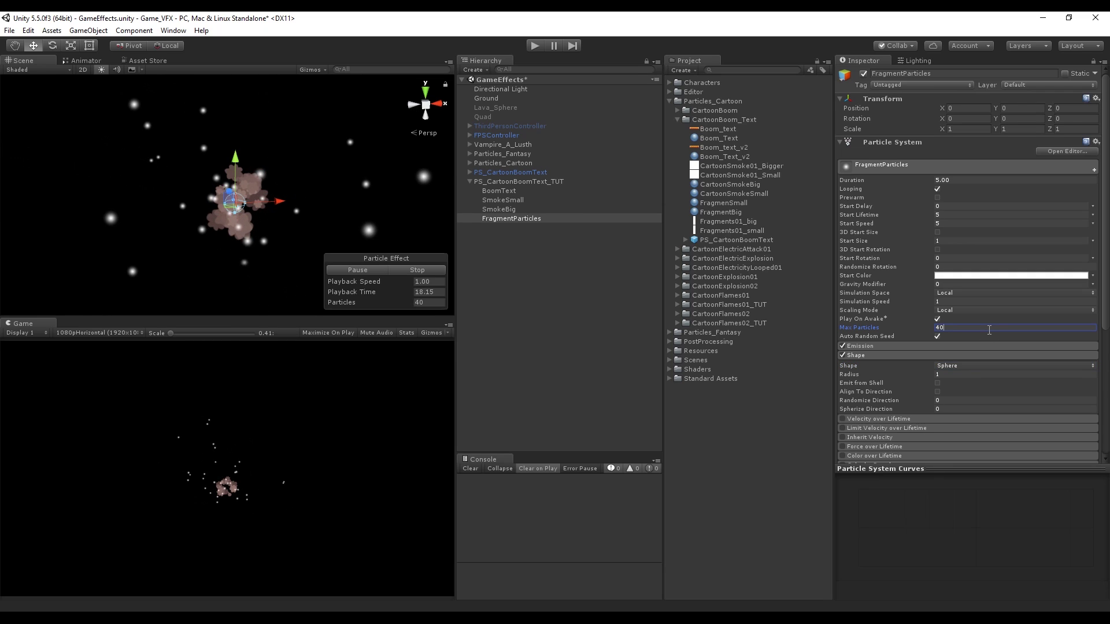
- Set the emission Rate over Time to 0 and add a burst at time 0.00 with Min 30 and Max 100
{"action": "left_click", "coordinate": [860, 346]}
{"action": "left_click", "coordinate": [945, 356]}
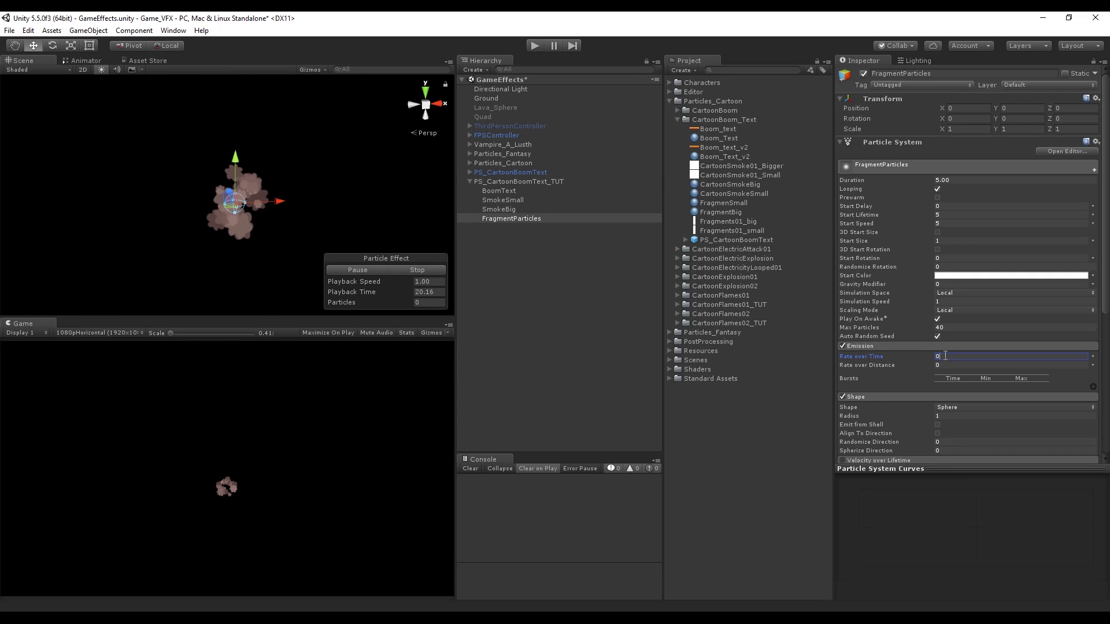
{"action": "left_click", "coordinate": [1092, 386]}
{"action": "left_click", "coordinate": [998, 387]}
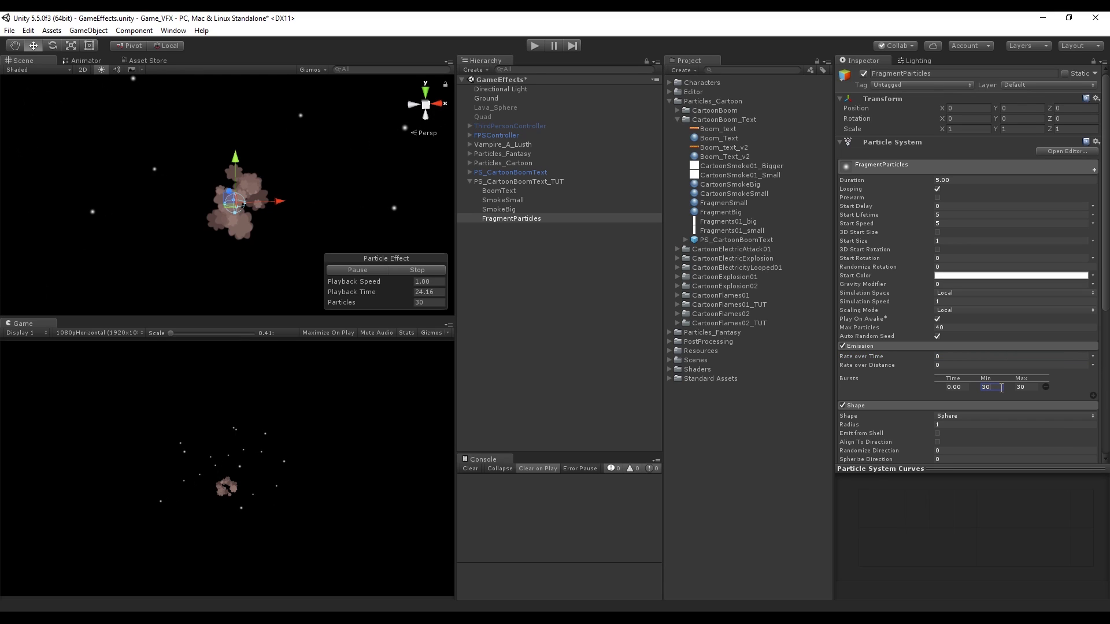
{"action": "key", "text": "Tab"}
{"action": "type", "text": "100"}
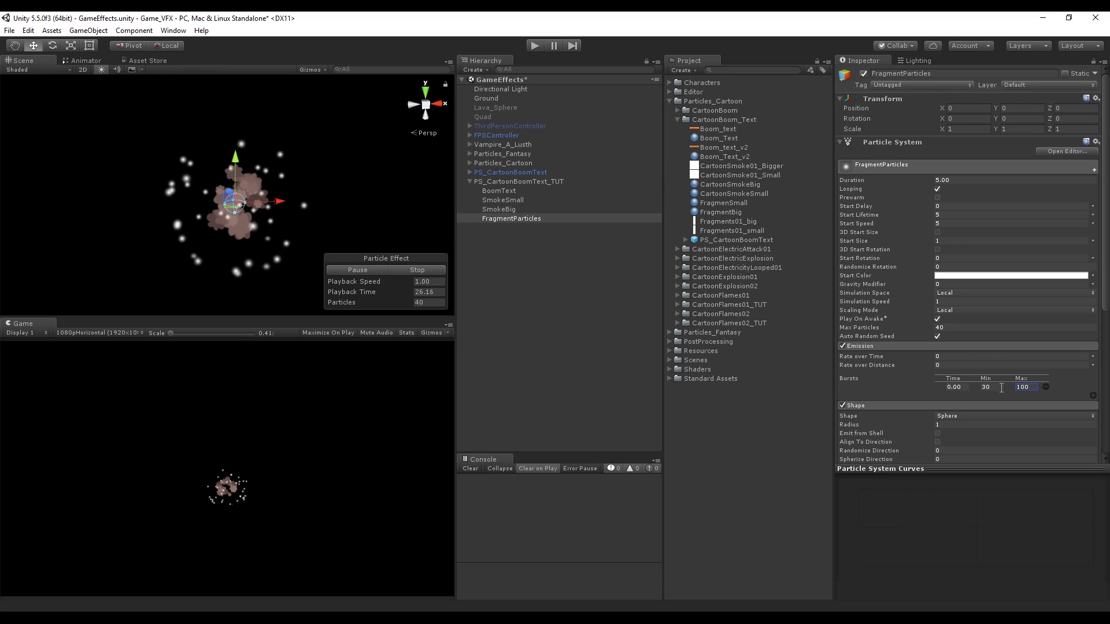
{"action": "left_click", "coordinate": [961, 346]}
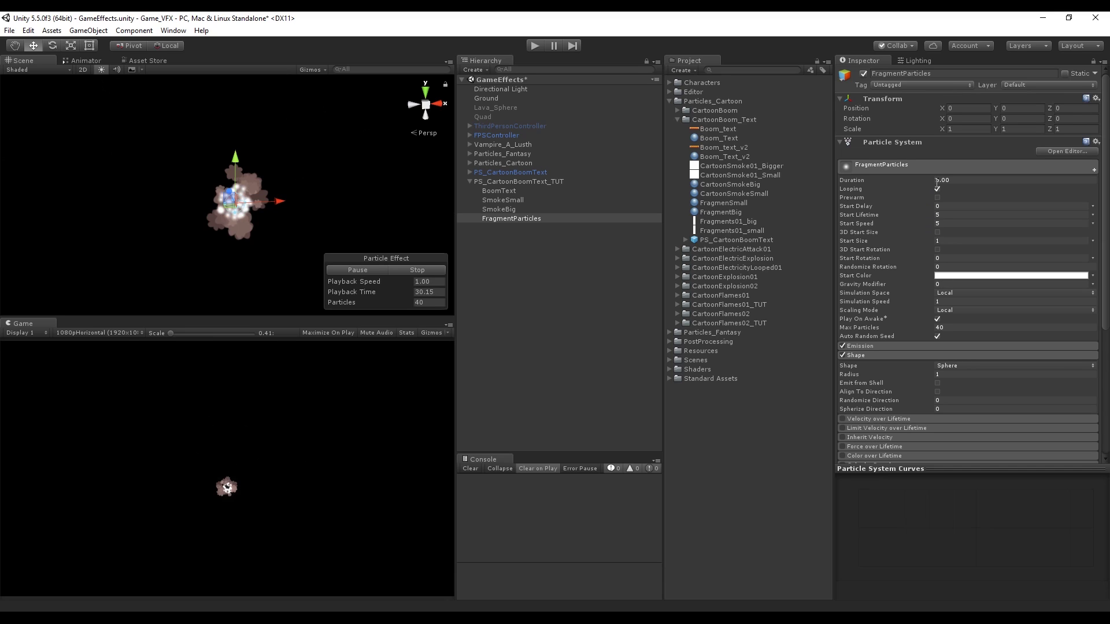
- Set the Start Lifetime of FragmentParticles to random between two constants, 0.3 and 0.9
{"action": "left_click", "coordinate": [1092, 223]}
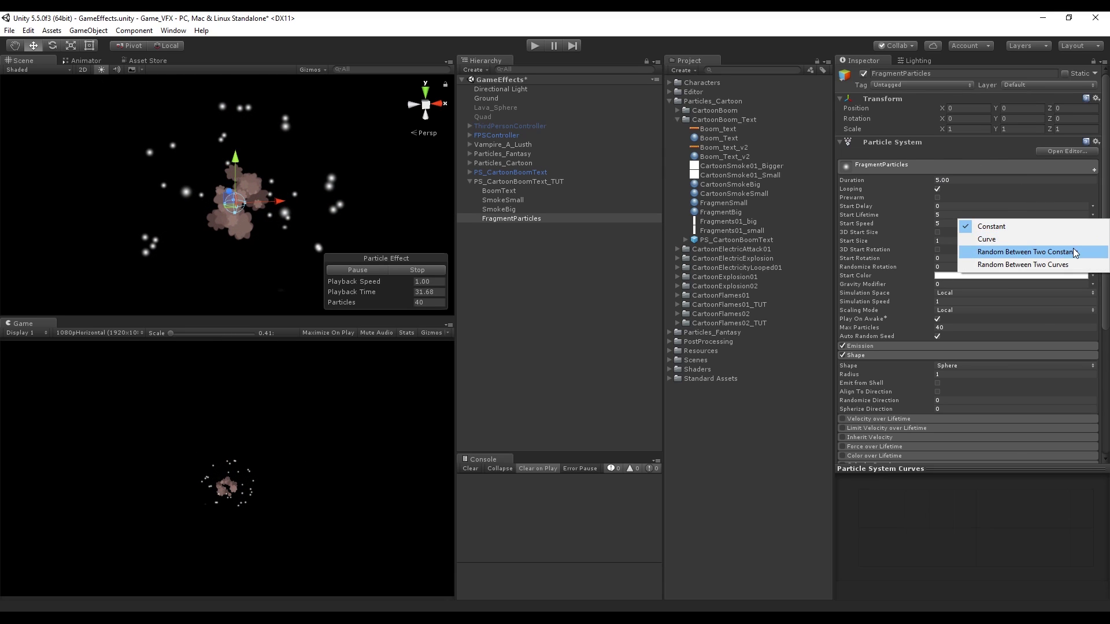
{"action": "left_click", "coordinate": [1072, 252]}
{"action": "left_click", "coordinate": [997, 214]}
{"action": "type", "text": ".3"}
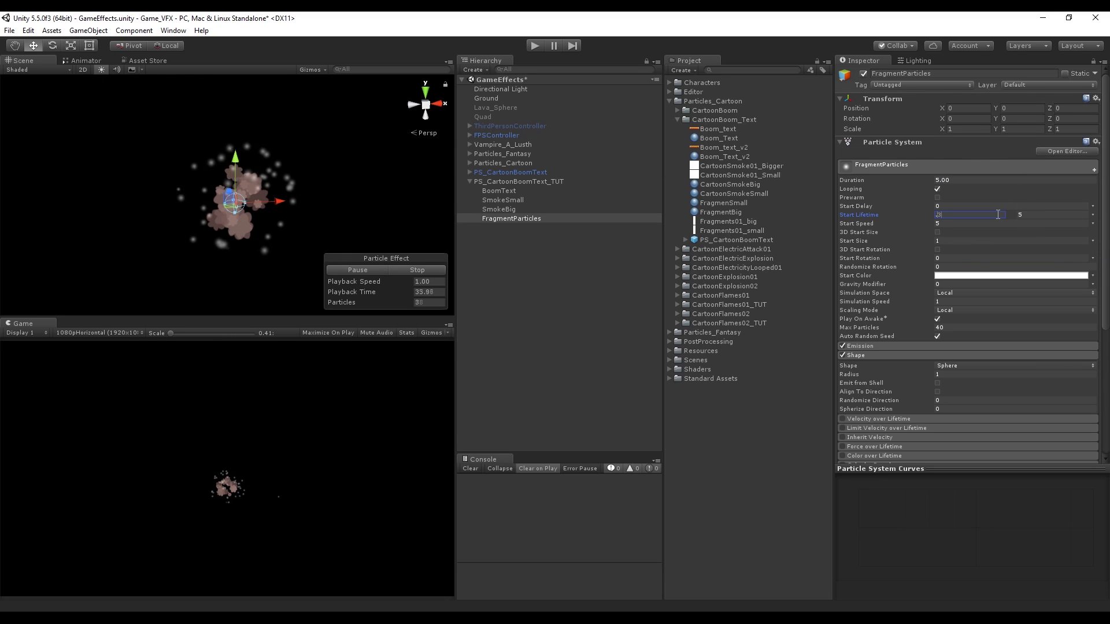
{"action": "key", "text": "Tab"}
{"action": "type", "text": "."}
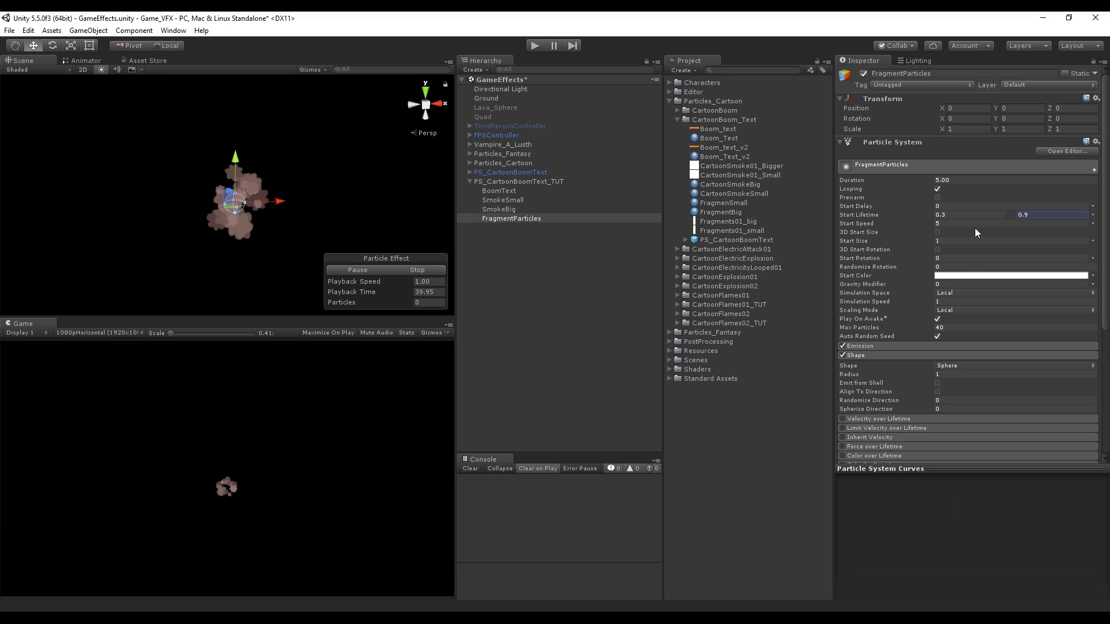
- Set the Start Speed of FragmentParticles to random between two constants, 2 and 5, and its Duration to 4.00
{"action": "left_click", "coordinate": [1093, 223]}
{"action": "left_click", "coordinate": [1028, 260]}
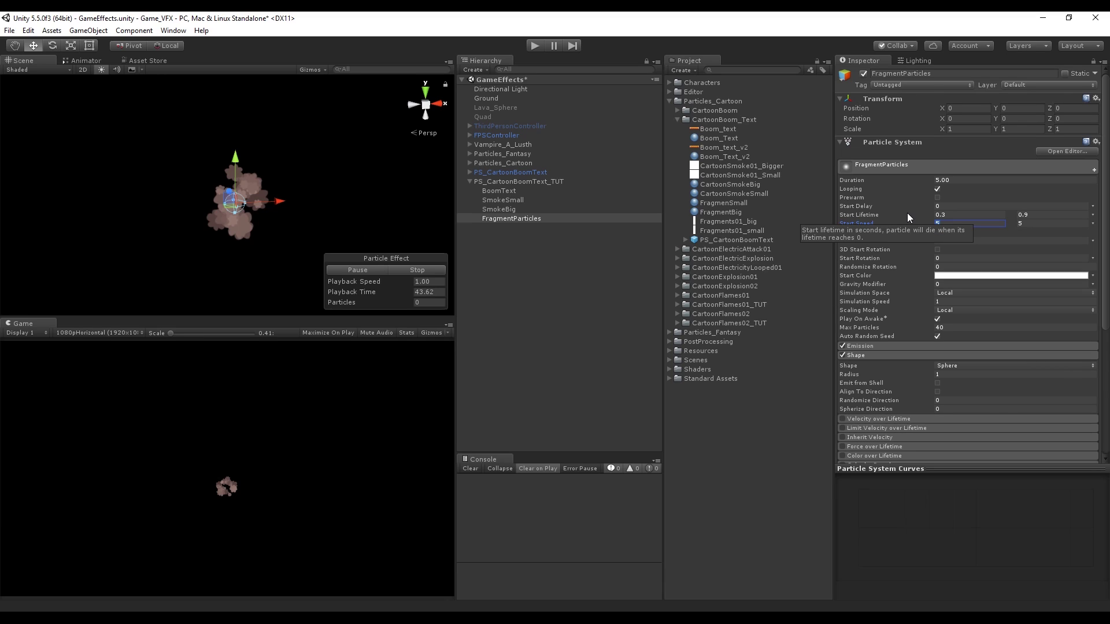
{"action": "type", "text": "2"}
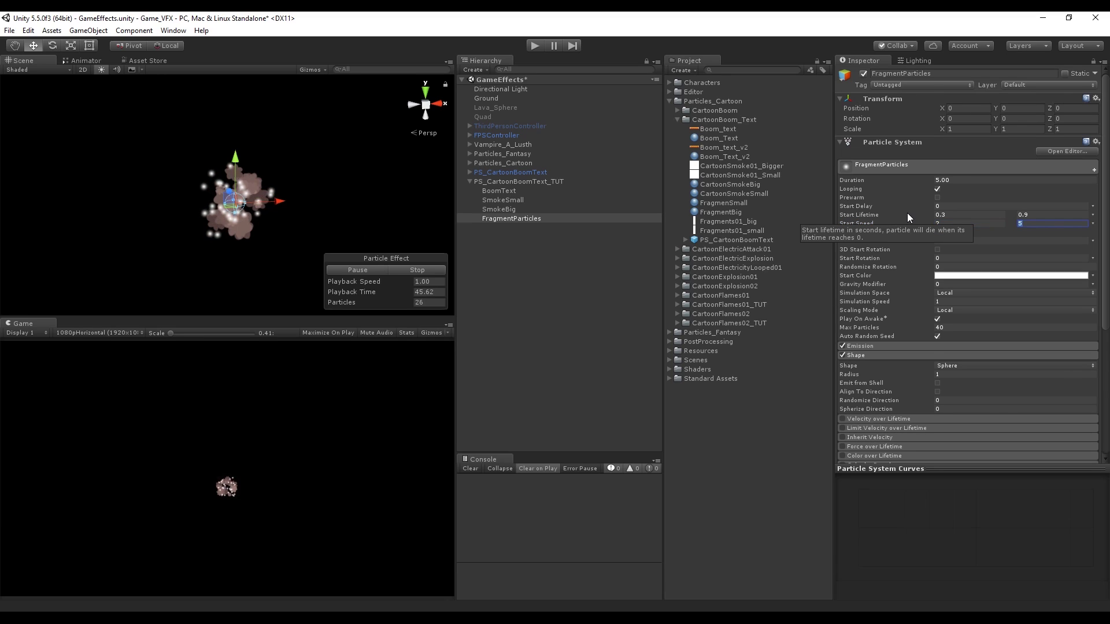
{"action": "key", "text": "Tab"}
{"action": "left_click", "coordinate": [402, 273]}
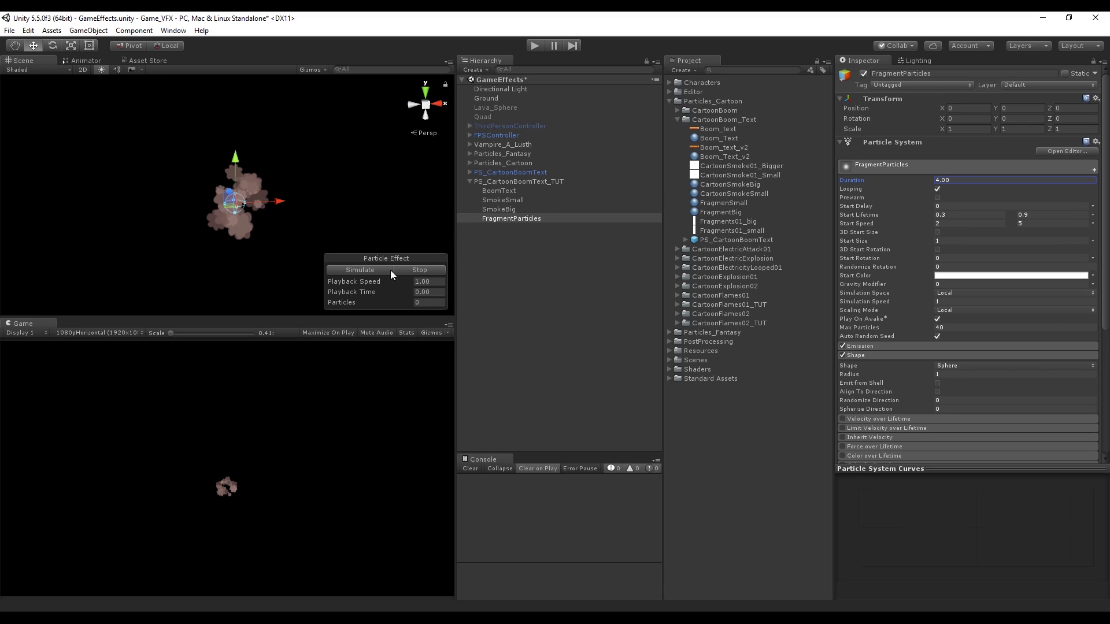
- Replay the FragmentParticles simulation and assign the FragmentBig material to the particle system
{"action": "left_click", "coordinate": [361, 266]}
{"action": "left_click", "coordinate": [404, 268]}
{"action": "left_click_drag", "start_coordinate": [719, 212], "coordinate": [508, 221]}
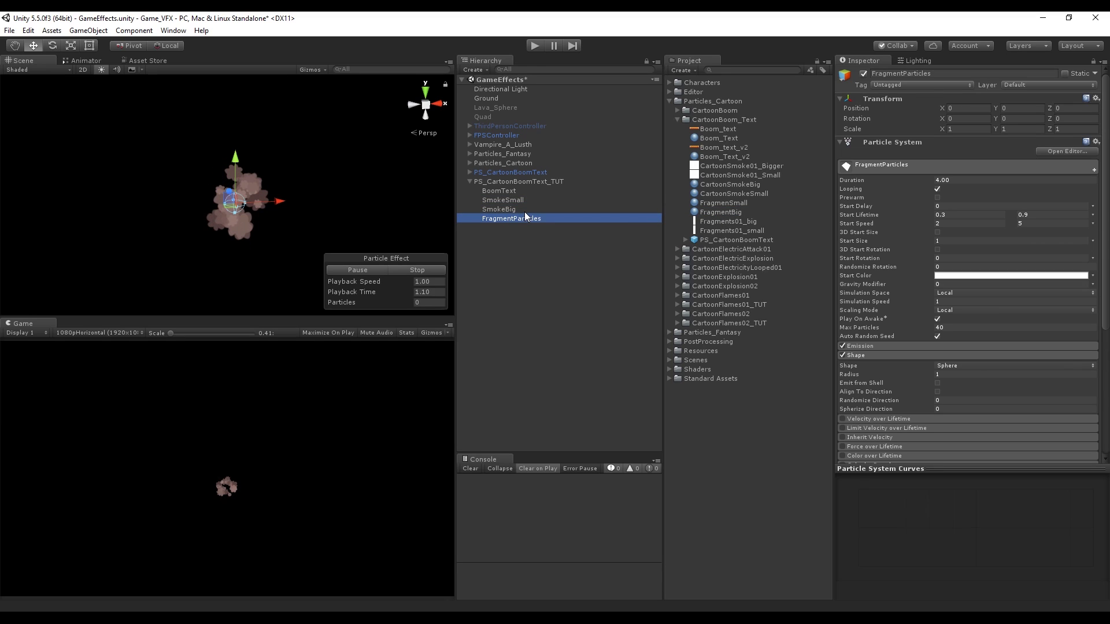
- Enable 3D Start Size on FragmentParticles as random between X 1.5, Y 3.7, Z 1 and X 0.5, Y 3, Z 0, and replay it
{"action": "left_click", "coordinate": [937, 232]}
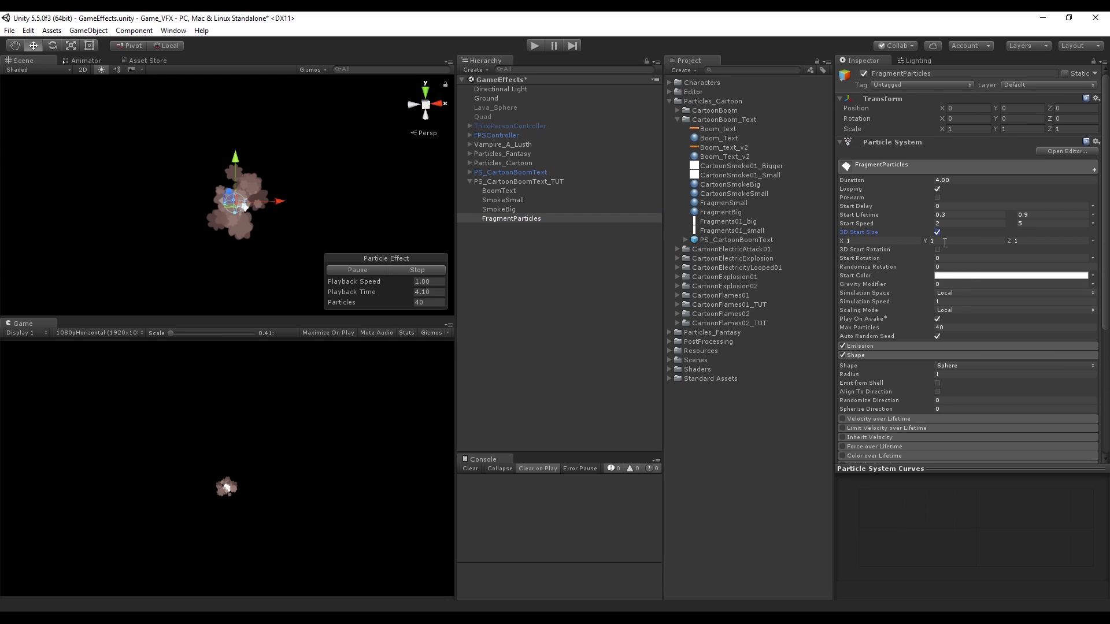
{"action": "left_click", "coordinate": [1092, 240]}
{"action": "left_click", "coordinate": [1074, 278]}
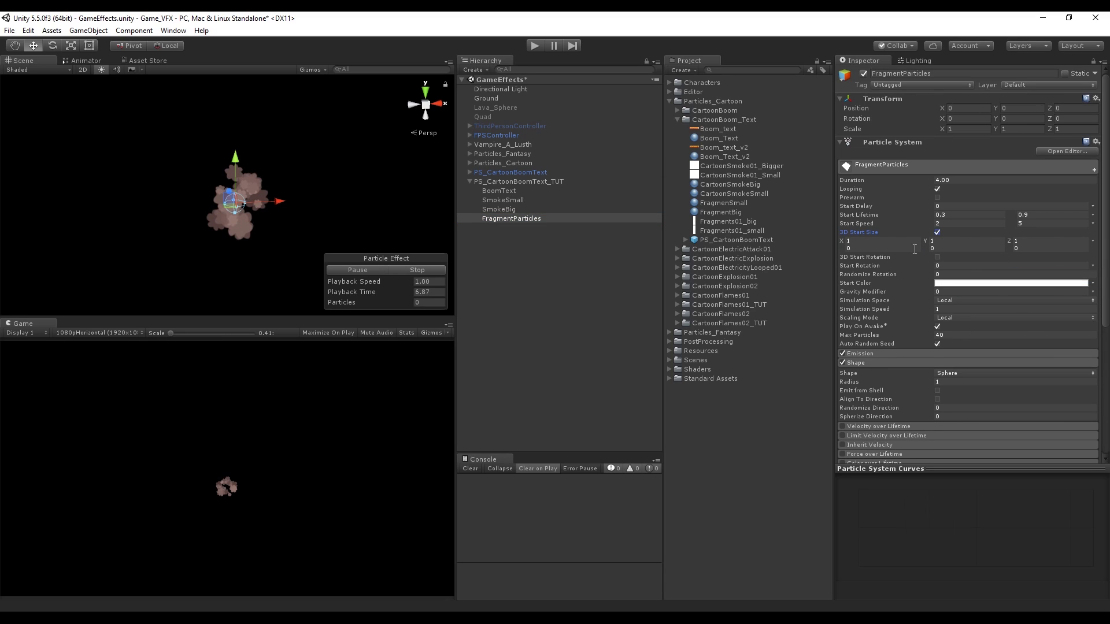
{"action": "left_click", "coordinate": [889, 241]}
{"action": "left_click", "coordinate": [419, 271]}
{"action": "left_click", "coordinate": [518, 202]}
{"action": "left_click", "coordinate": [511, 218]}
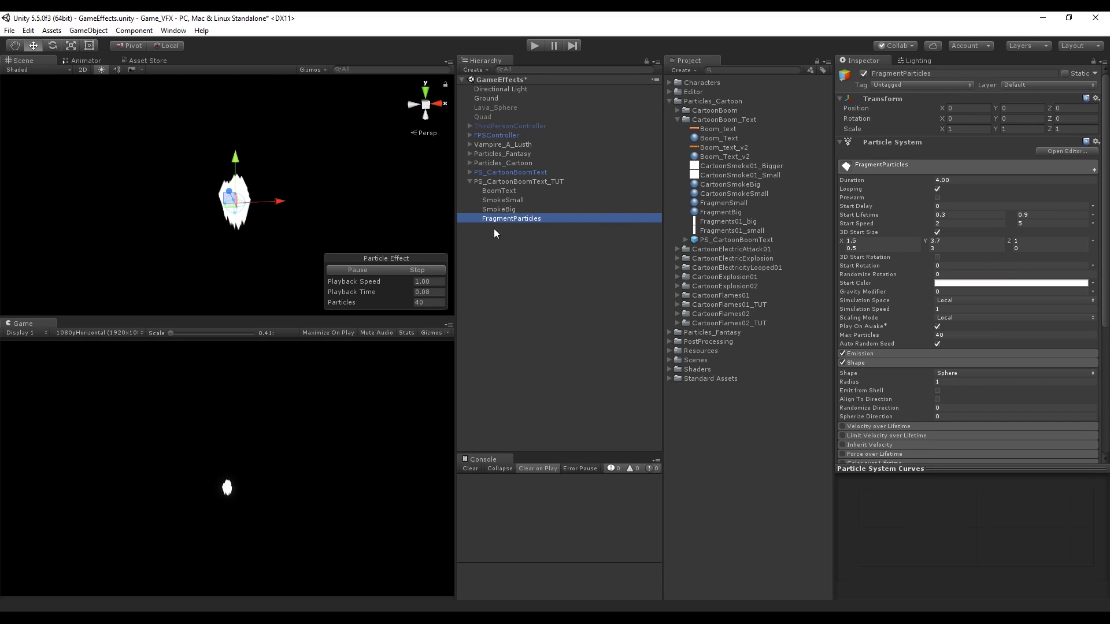
- Set the sphere emission Radius of FragmentParticles to 1.5 and replay the burst
{"action": "left_click", "coordinate": [420, 269]}
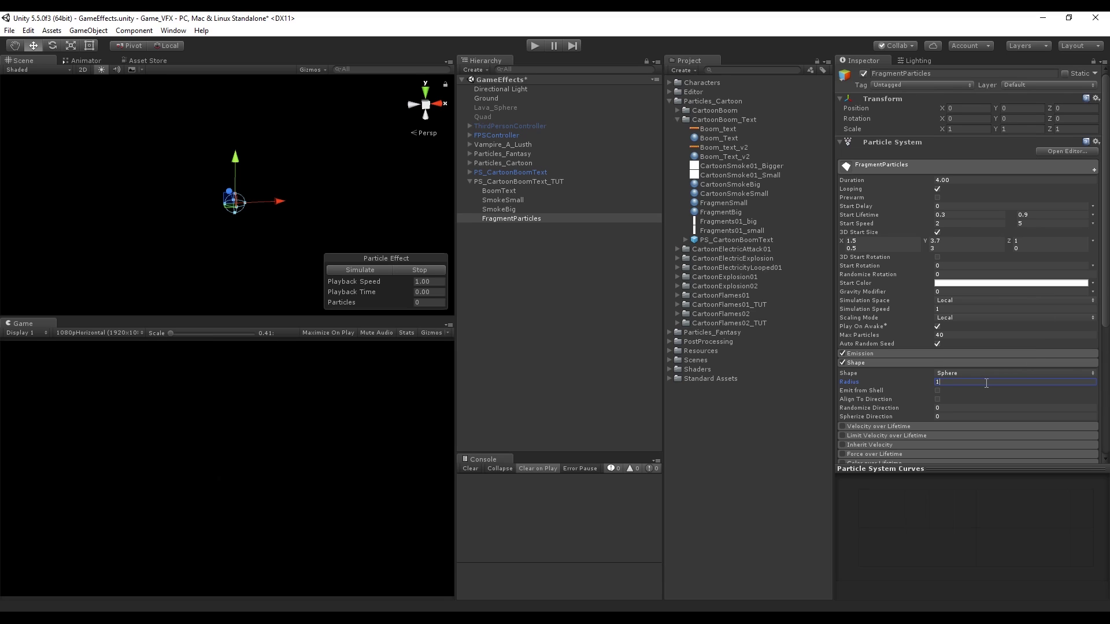
{"action": "type", "text": ".5"}
{"action": "left_click", "coordinate": [362, 274]}
{"action": "left_click", "coordinate": [421, 269]}
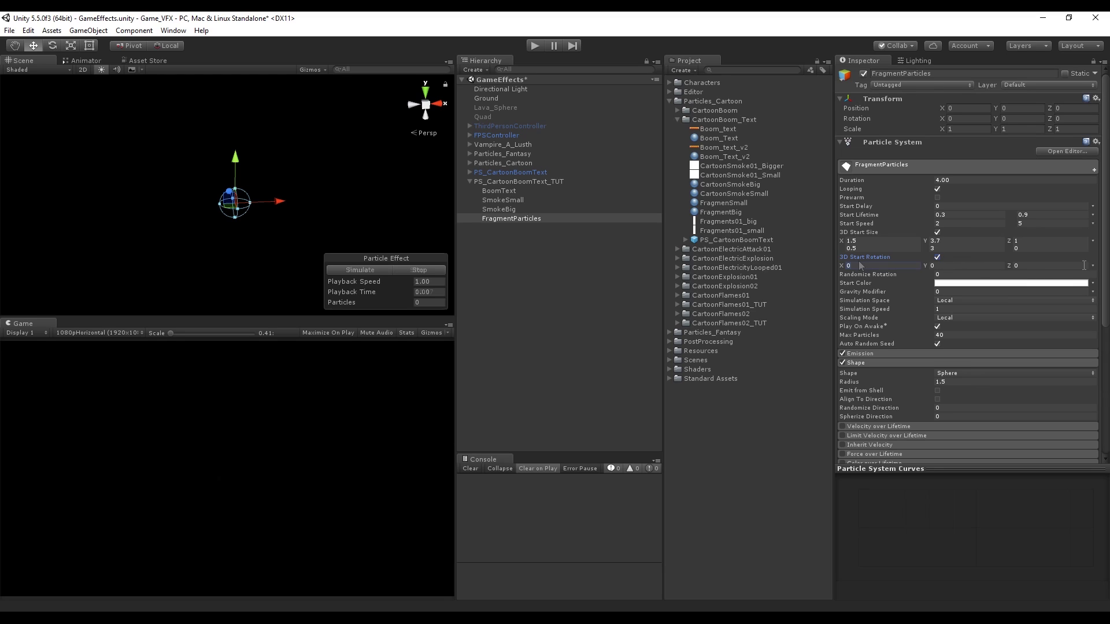
- Give FragmentParticles a 3D Start Rotation of X 60, Y 60 and Z -45
{"action": "left_click", "coordinate": [862, 265]}
{"action": "type", "text": "45"}
{"action": "key", "text": "Tab"}
{"action": "type", "text": "45"}
{"action": "left_click", "coordinate": [886, 267]}
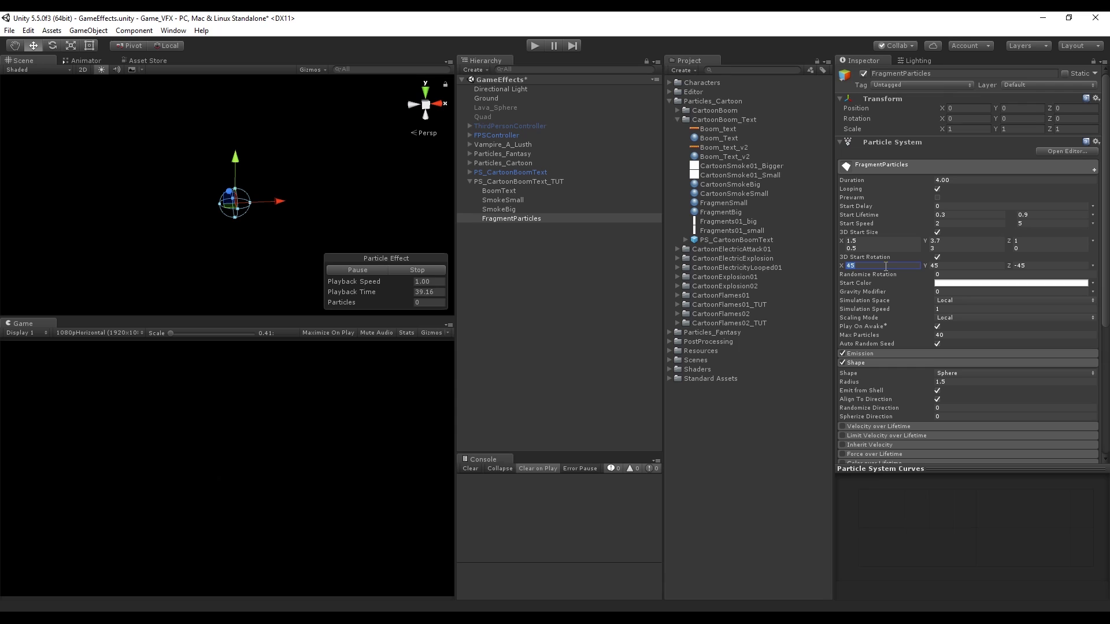
{"action": "type", "text": "60"}
{"action": "key", "text": "Tab"}
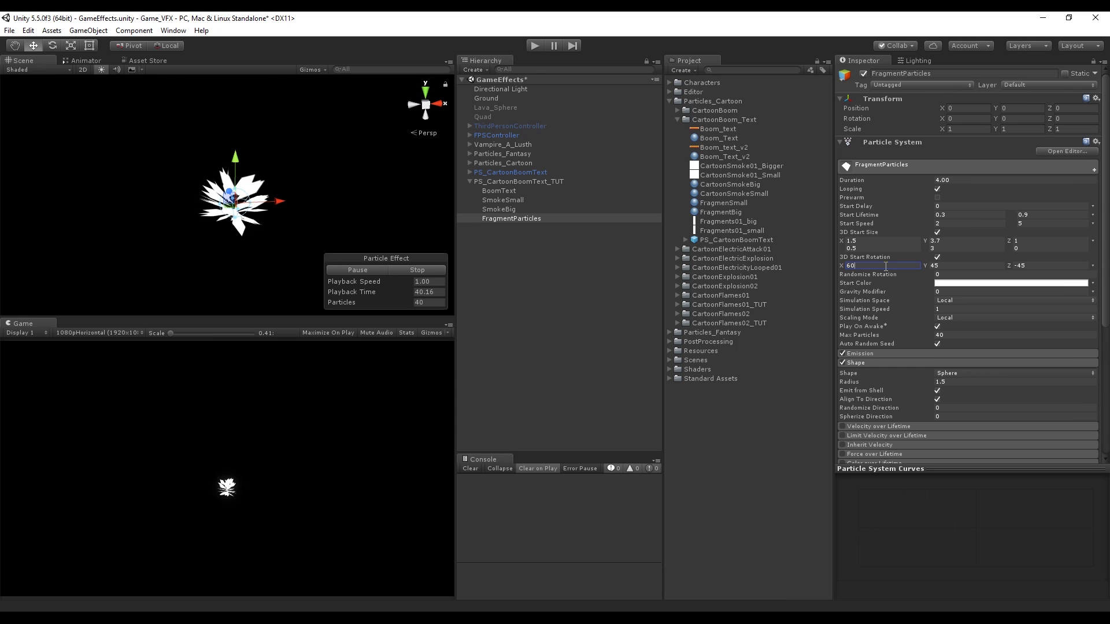
{"action": "type", "text": "60"}
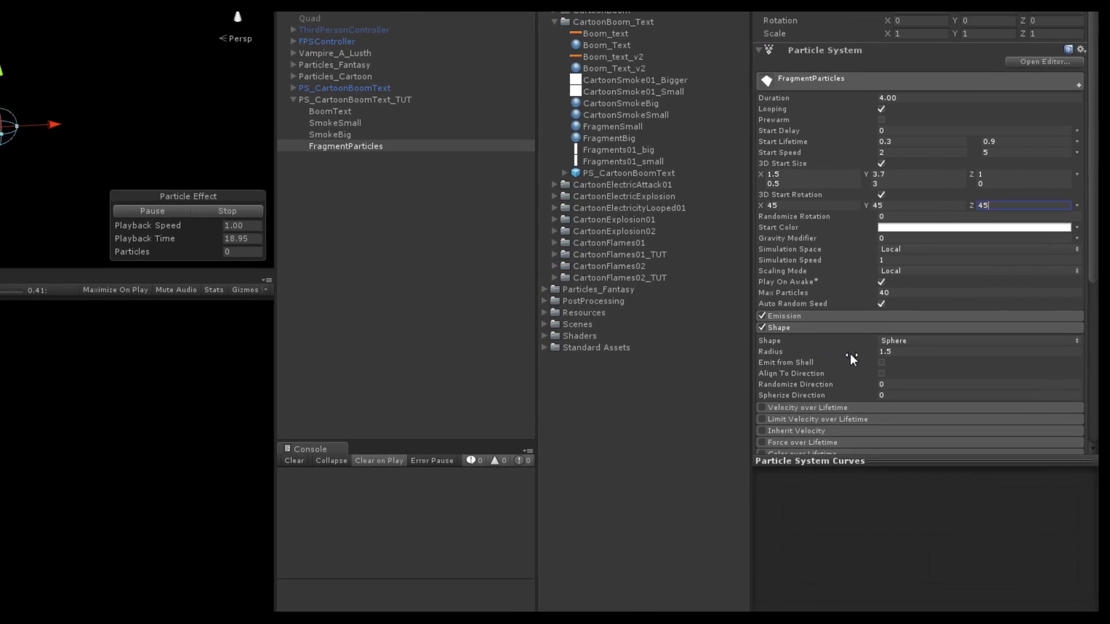
- Turn on Emit from Shell and Align To Direction in the Shape module of FragmentParticles
{"action": "left_click", "coordinate": [881, 362]}
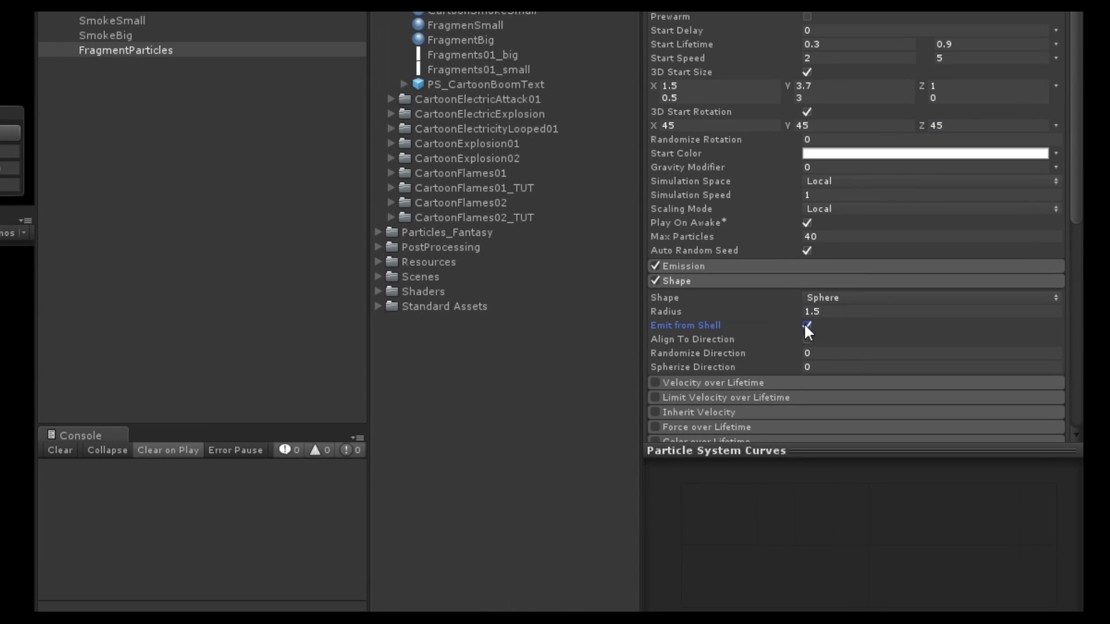
{"action": "left_click", "coordinate": [806, 340]}
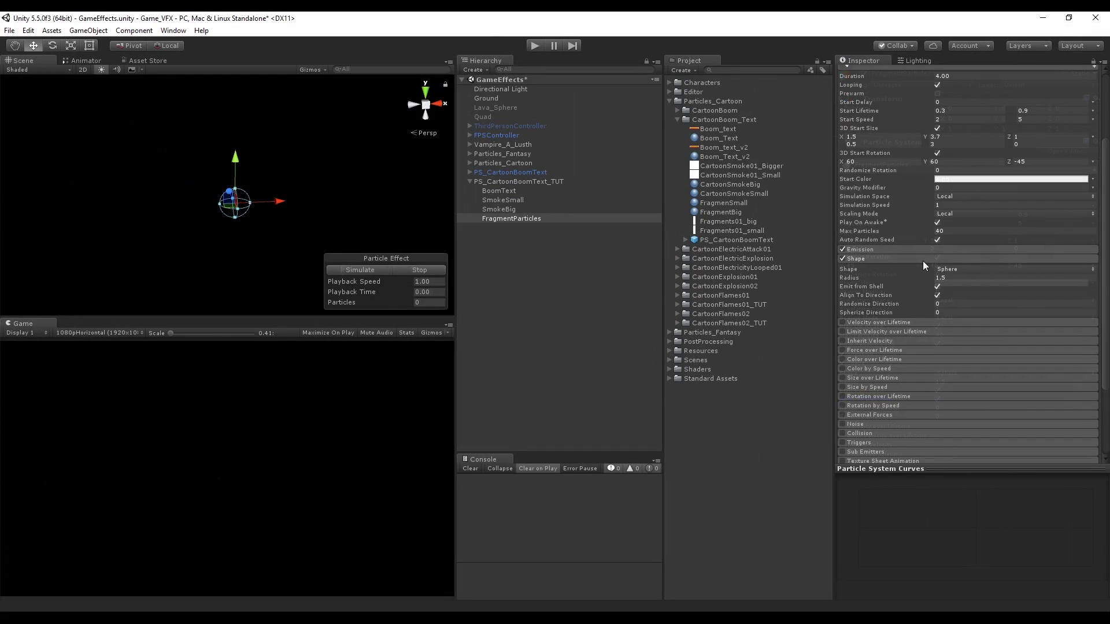
{"action": "left_click", "coordinate": [923, 259]}
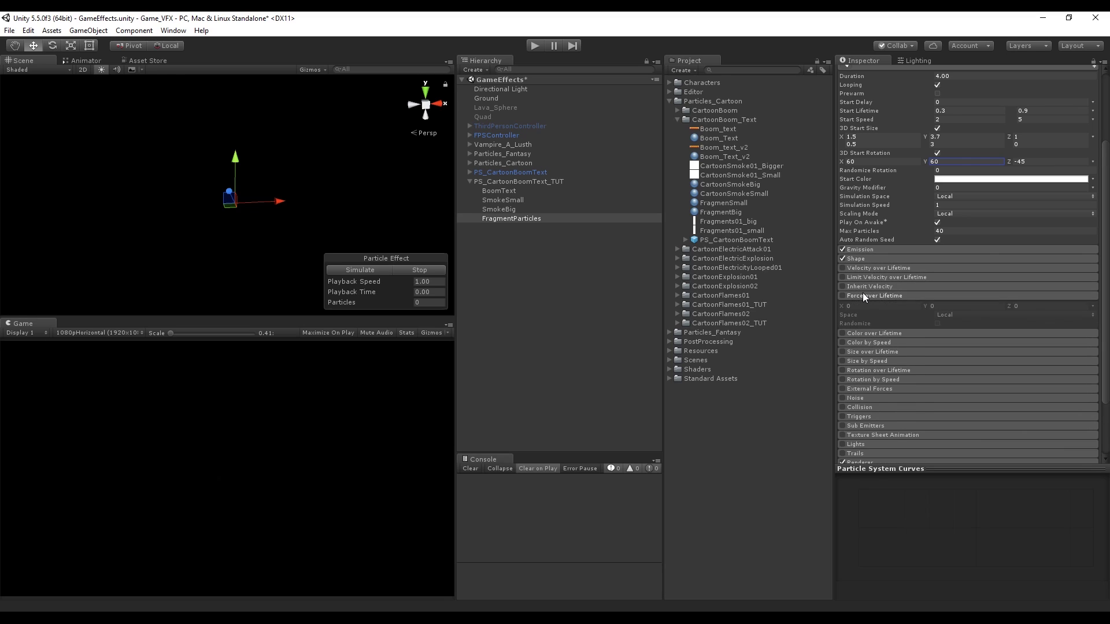
- Enable Color over Lifetime on FragmentParticles and apply the red-to-orange gradient preset with faded ends
{"action": "left_click", "coordinate": [860, 304]}
{"action": "left_click", "coordinate": [948, 316]}
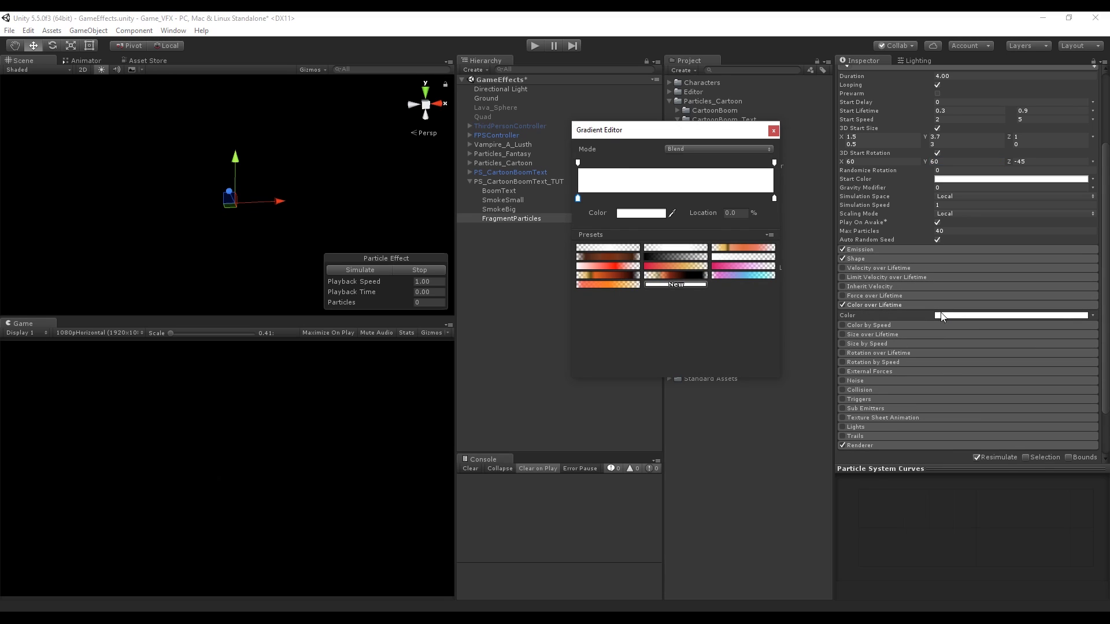
{"action": "left_click", "coordinate": [608, 284]}
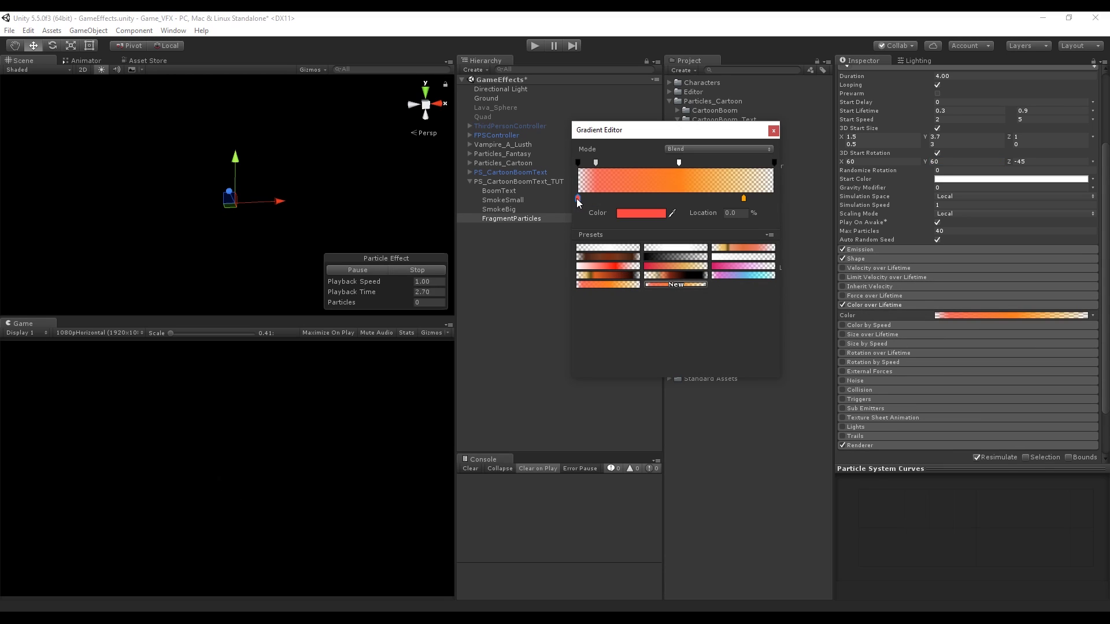
- Change the gradient's first color key to bright red FB2011, move it about a third along, and shift the orange key to about 92.6%
{"action": "left_click", "coordinate": [638, 213]}
{"action": "left_click", "coordinate": [535, 115]}
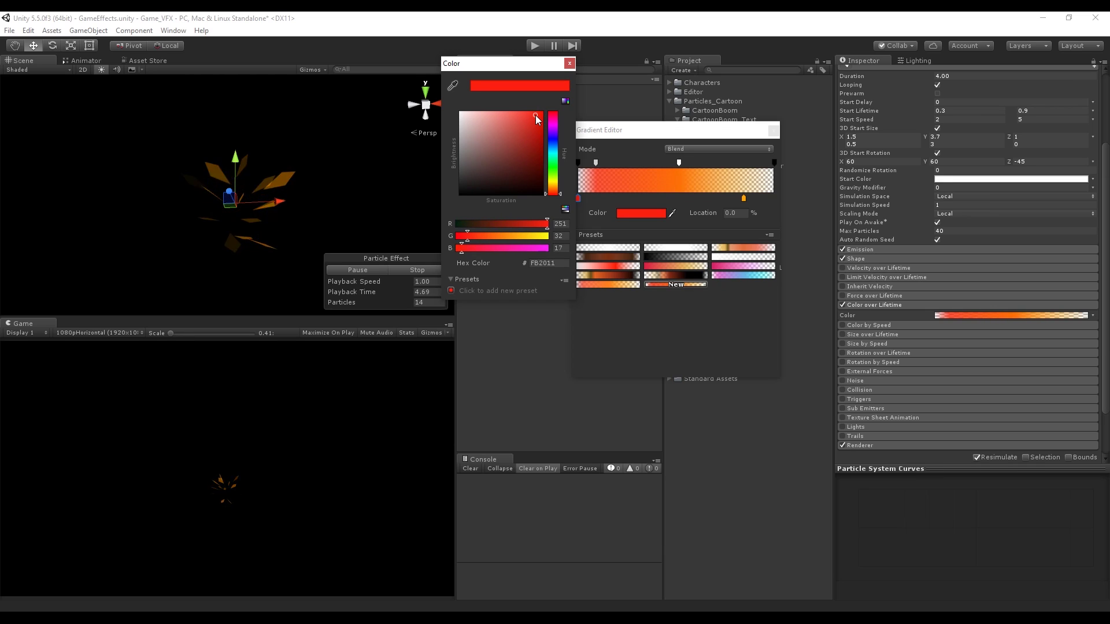
{"action": "left_click", "coordinate": [569, 63]}
{"action": "left_click_drag", "start_coordinate": [578, 199], "coordinate": [644, 196]}
{"action": "left_click", "coordinate": [747, 198]}
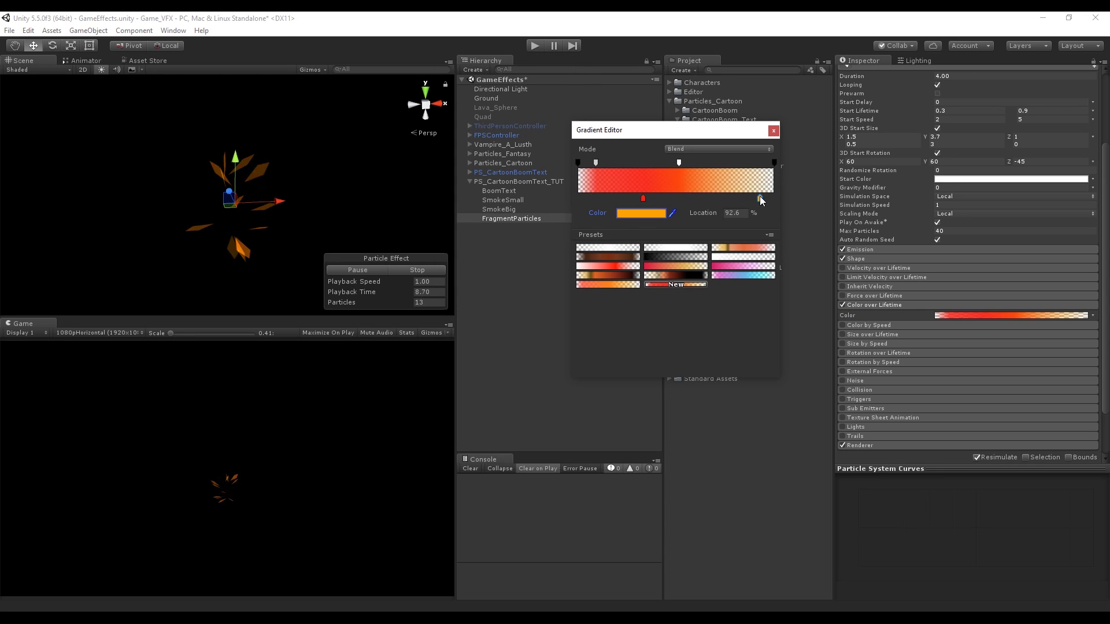
{"action": "left_click", "coordinate": [817, 173]}
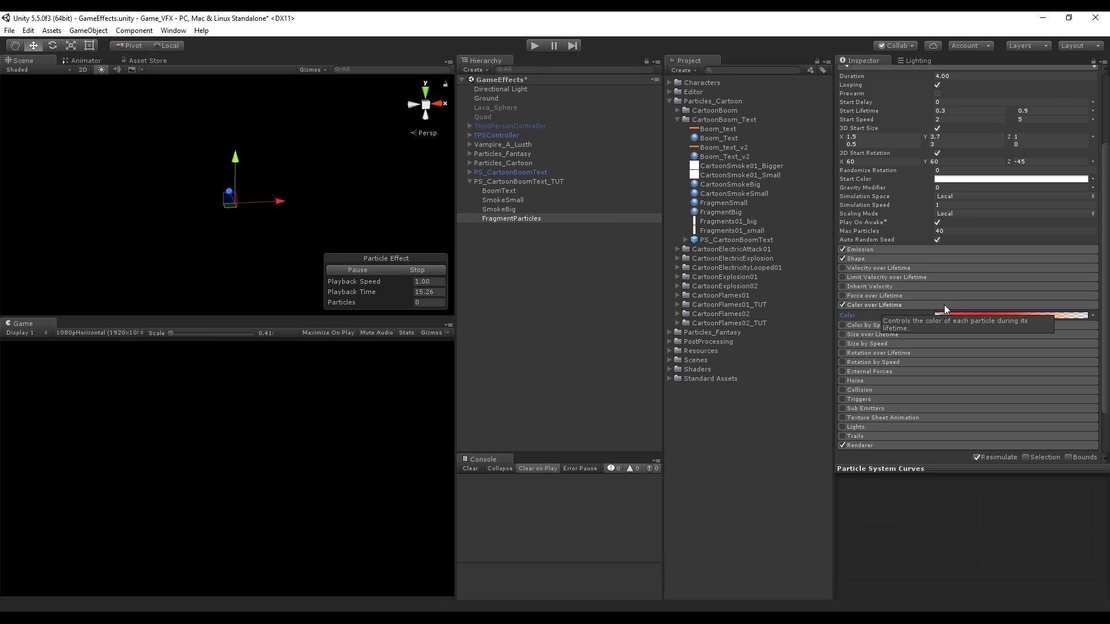
- Enable Size over Lifetime on FragmentParticles with the preset curve that rises fast, stays level and drops at the end, and replay it
{"action": "scroll", "coordinate": [920, 296], "scroll_direction": "down", "scroll_amount": 3}
{"action": "left_click", "coordinate": [924, 285]}
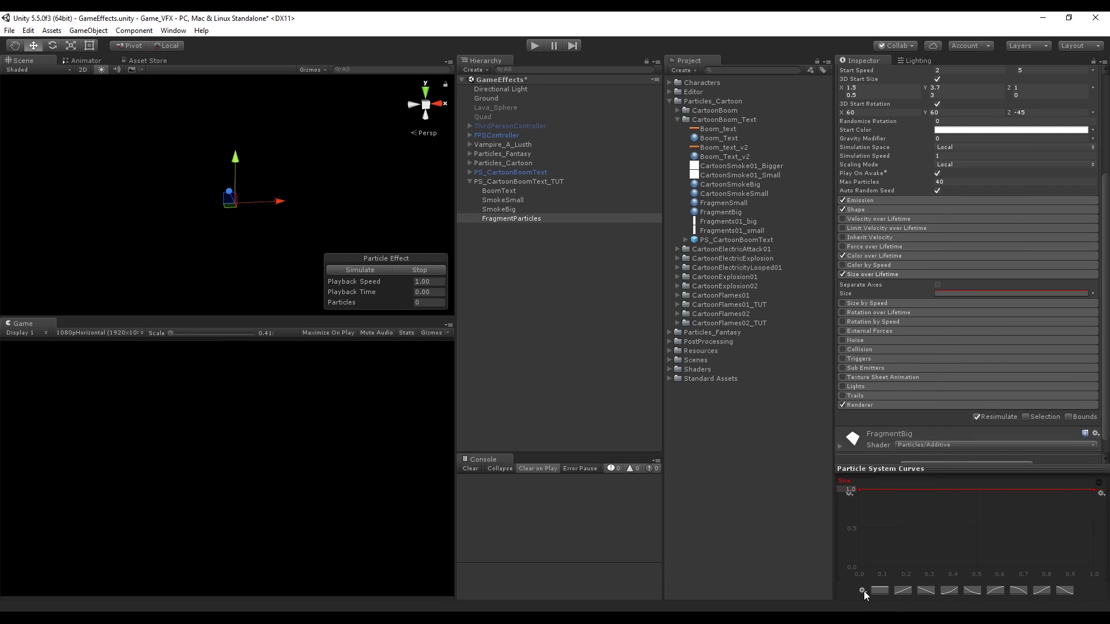
{"action": "left_click", "coordinate": [862, 590]}
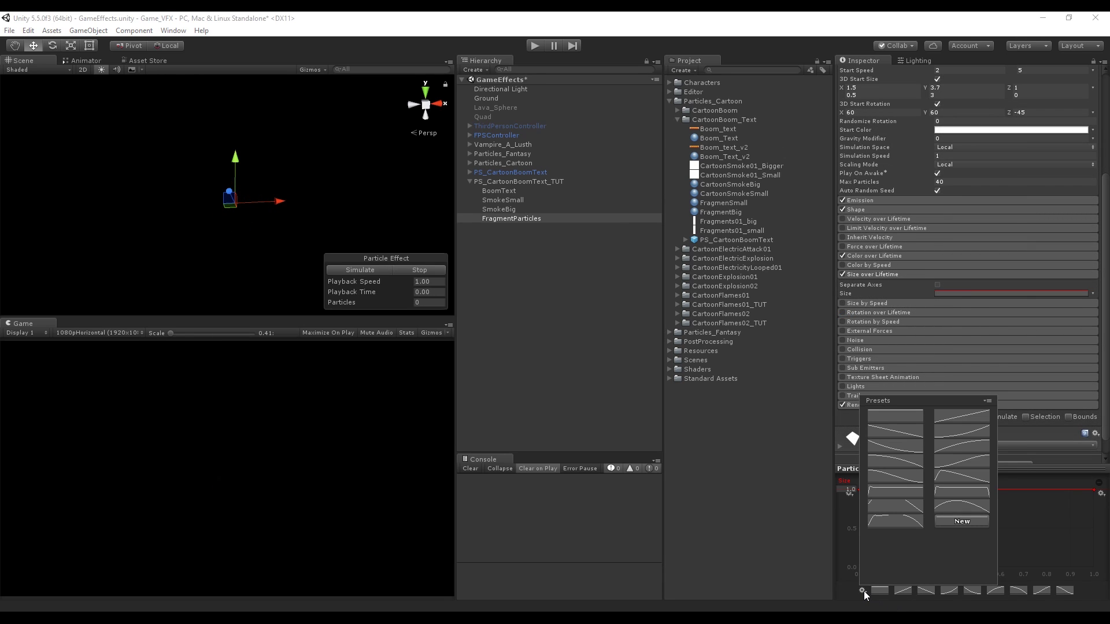
{"action": "left_click", "coordinate": [949, 491]}
{"action": "left_click", "coordinate": [414, 274]}
{"action": "left_click", "coordinate": [373, 271]}
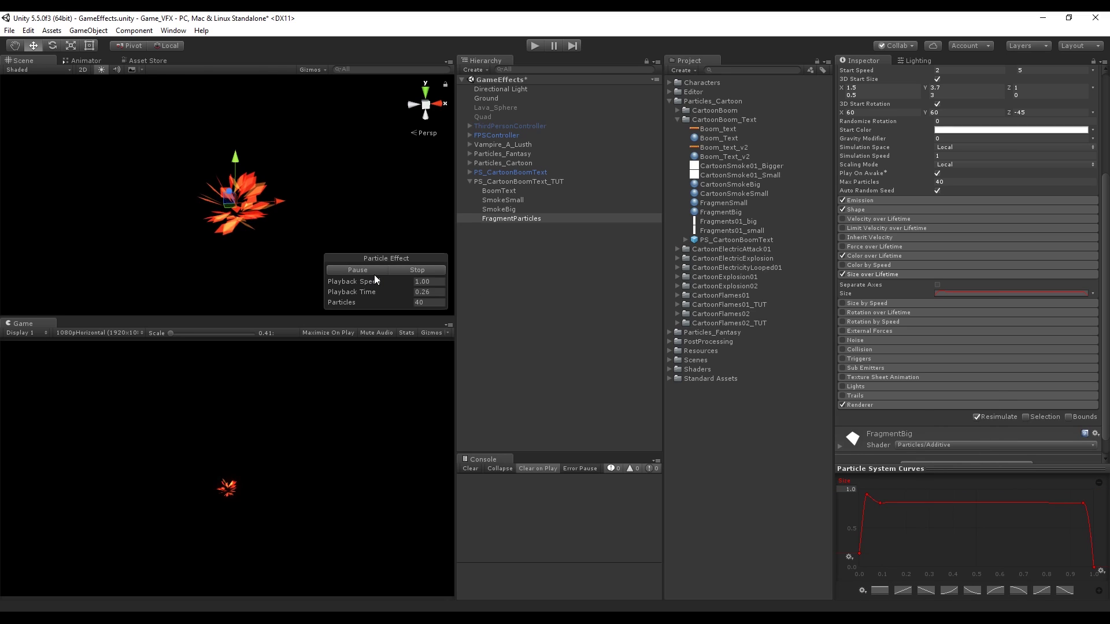
- Open the Renderer settings of FragmentParticles and look over its material, sizing and pivot options
{"action": "left_click", "coordinate": [900, 273]}
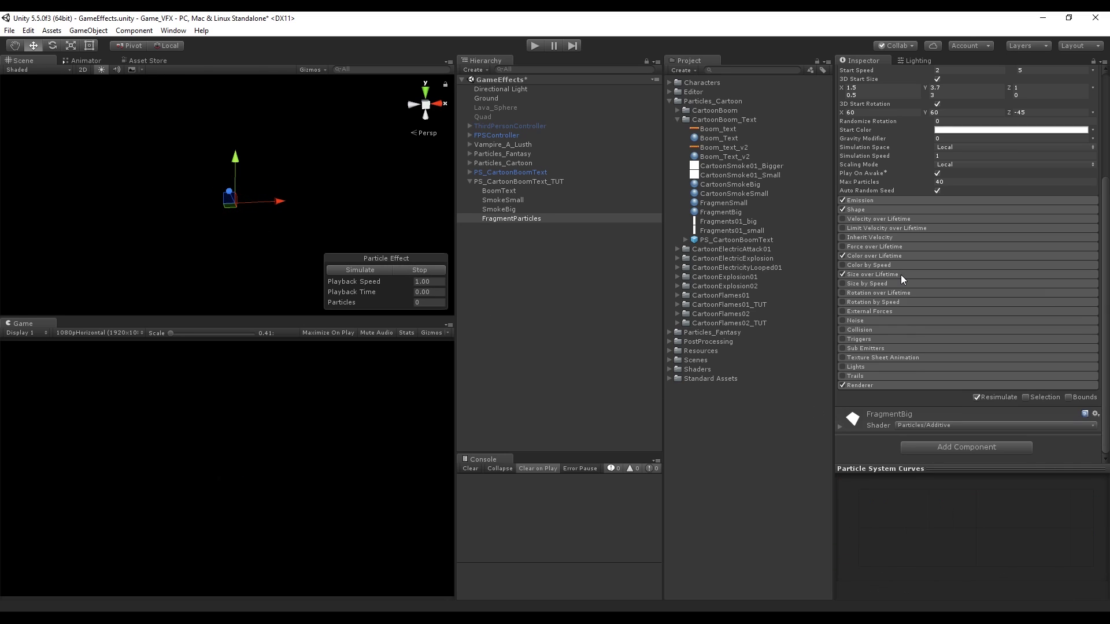
{"action": "left_click", "coordinate": [884, 385]}
{"action": "scroll", "coordinate": [973, 352], "scroll_direction": "down", "scroll_amount": 4}
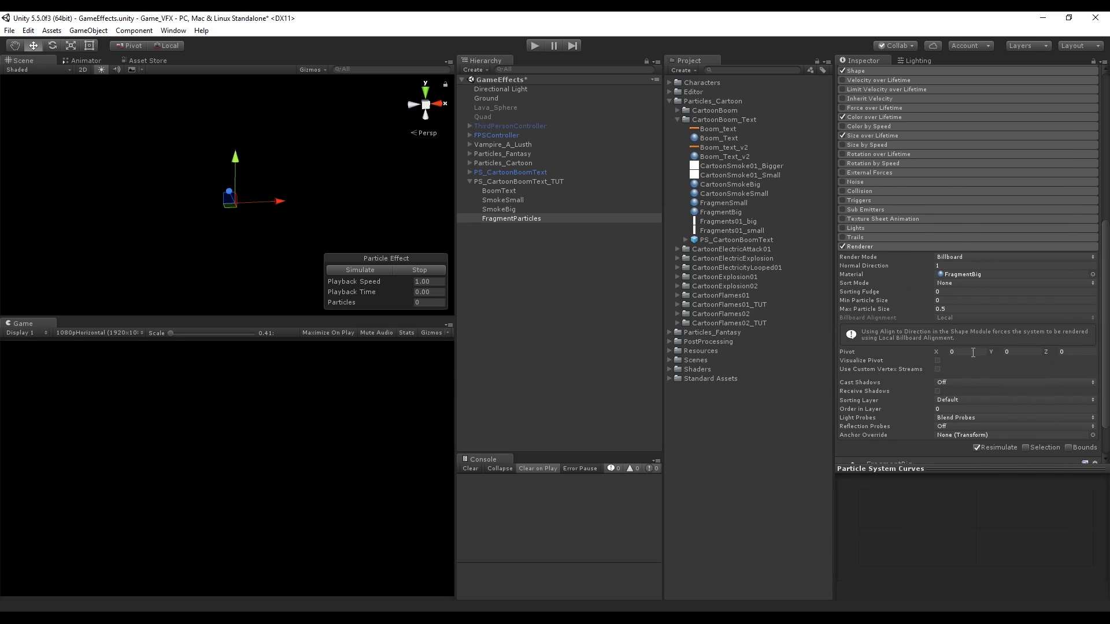
- Make SmokeSmall, SmokeBig and FragmentParticles children of BoomText
{"action": "left_click", "coordinate": [493, 216]}
{"action": "left_click", "coordinate": [498, 200]}
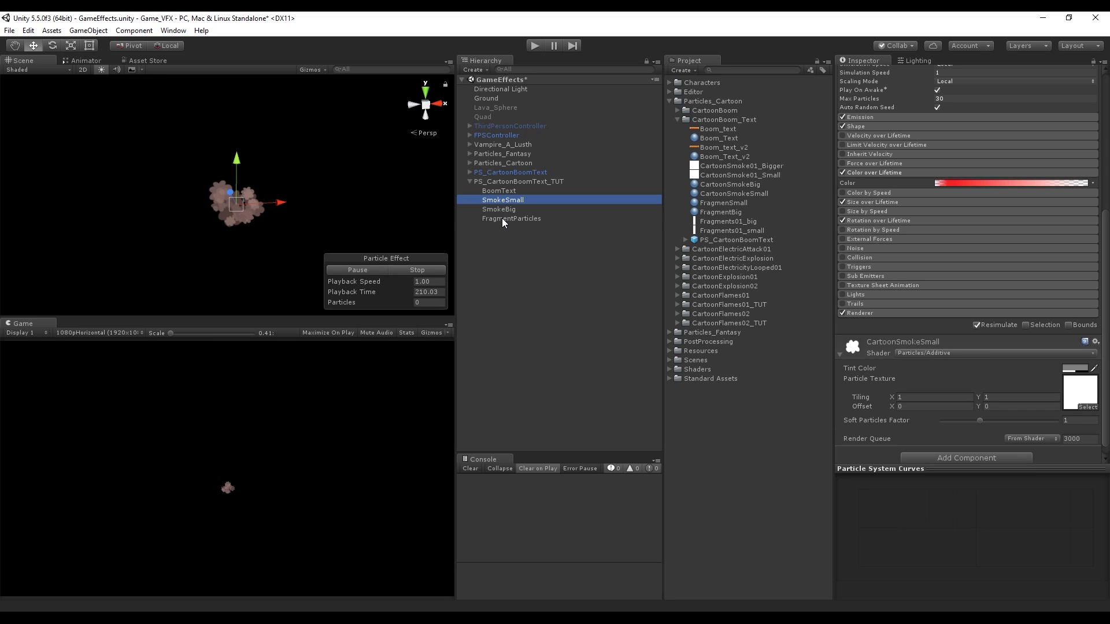
{"action": "left_click", "coordinate": [502, 218], "text": "shift"}
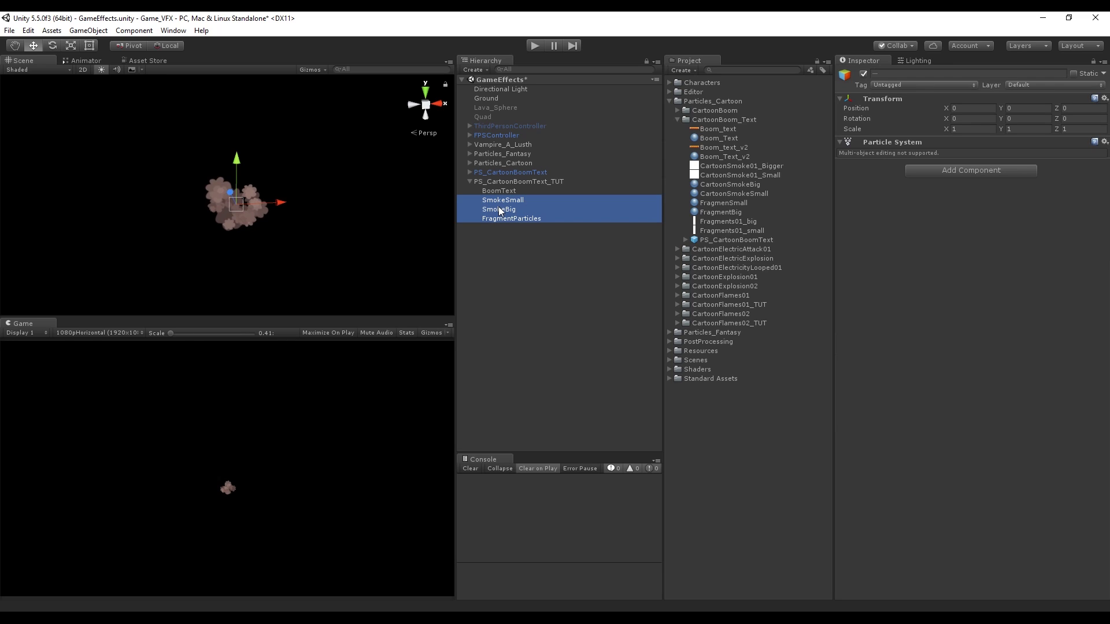
{"action": "left_click_drag", "start_coordinate": [500, 211], "coordinate": [498, 193]}
- Restart the BoomText simulation to preview the text, smoke and fragments playing together
{"action": "left_click", "coordinate": [493, 193]}
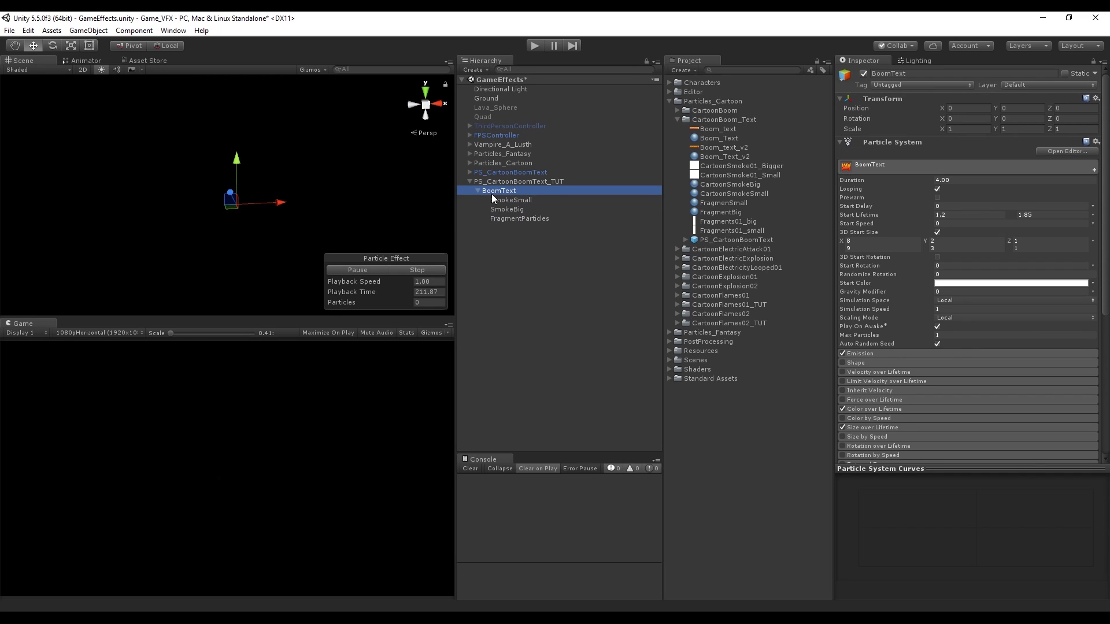
{"action": "left_click", "coordinate": [418, 270]}
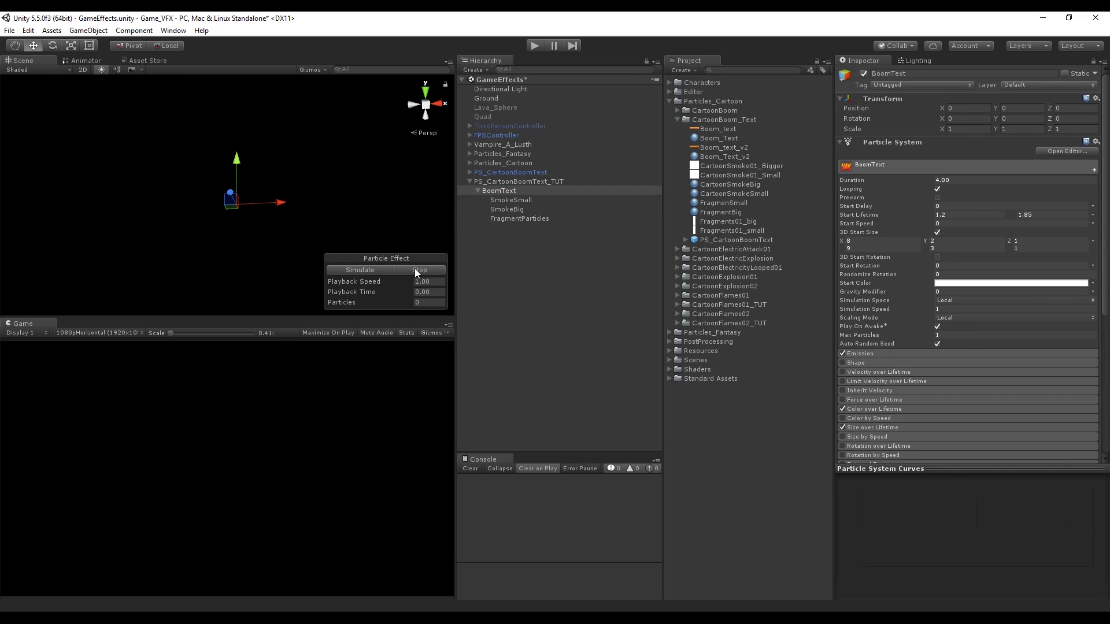
{"action": "left_click", "coordinate": [365, 270]}
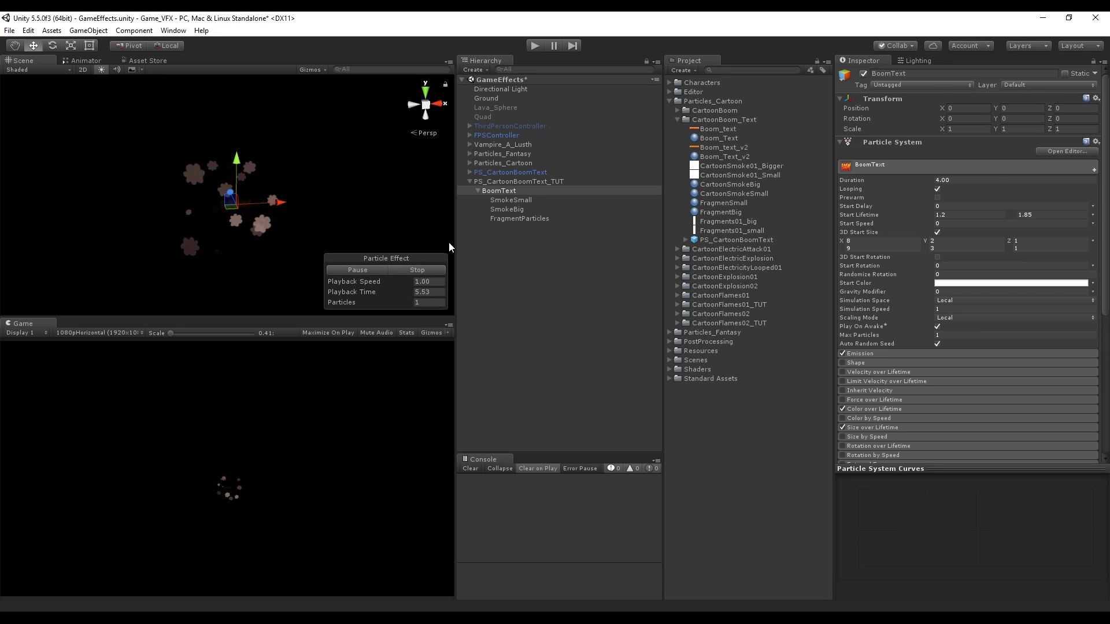
{"action": "left_click", "coordinate": [511, 209]}
{"action": "left_click", "coordinate": [509, 190]}
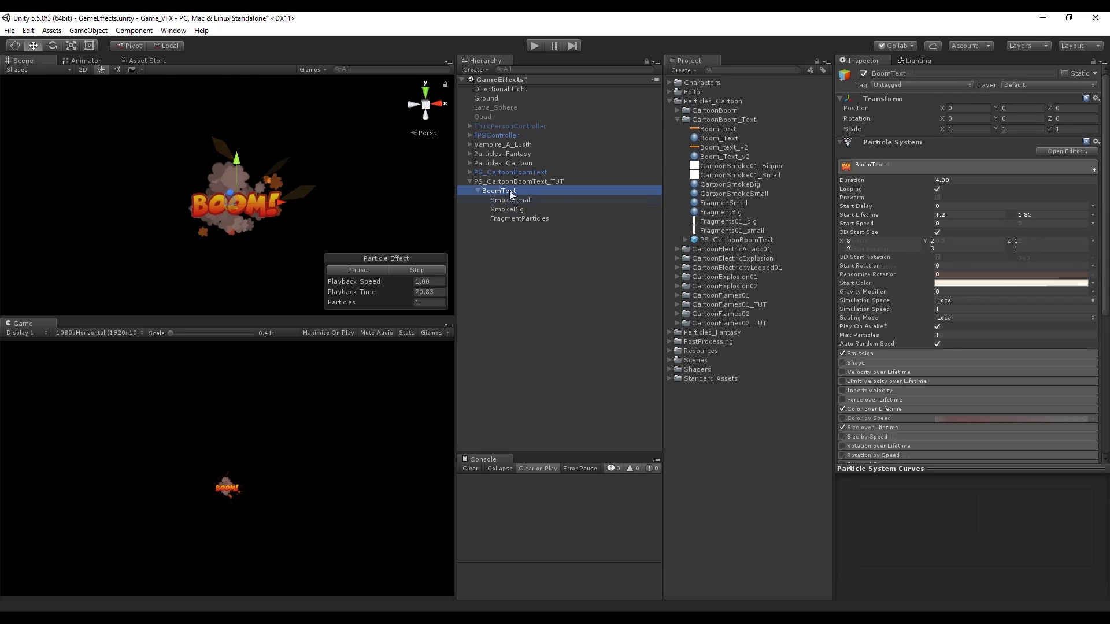
- Create a new particle system under PS_CartoonBoomText_TUT and name it SphereParticles
{"action": "left_click", "coordinate": [510, 181]}
{"action": "right_click", "coordinate": [511, 181]}
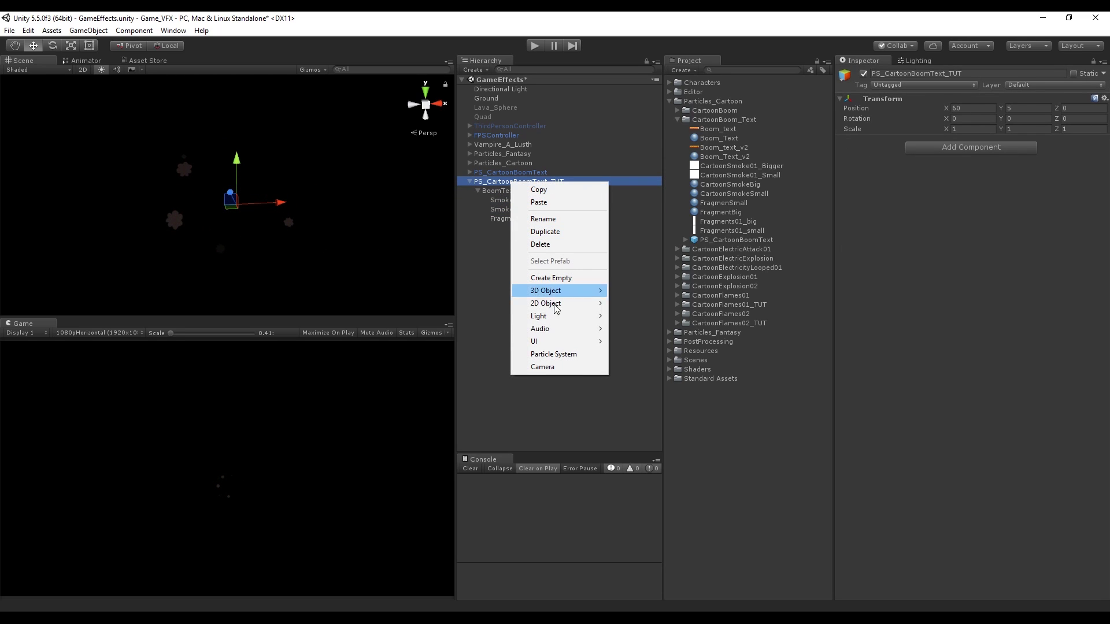
{"action": "left_click", "coordinate": [567, 352]}
{"action": "left_click", "coordinate": [932, 73]}
{"action": "type", "text": "c"}
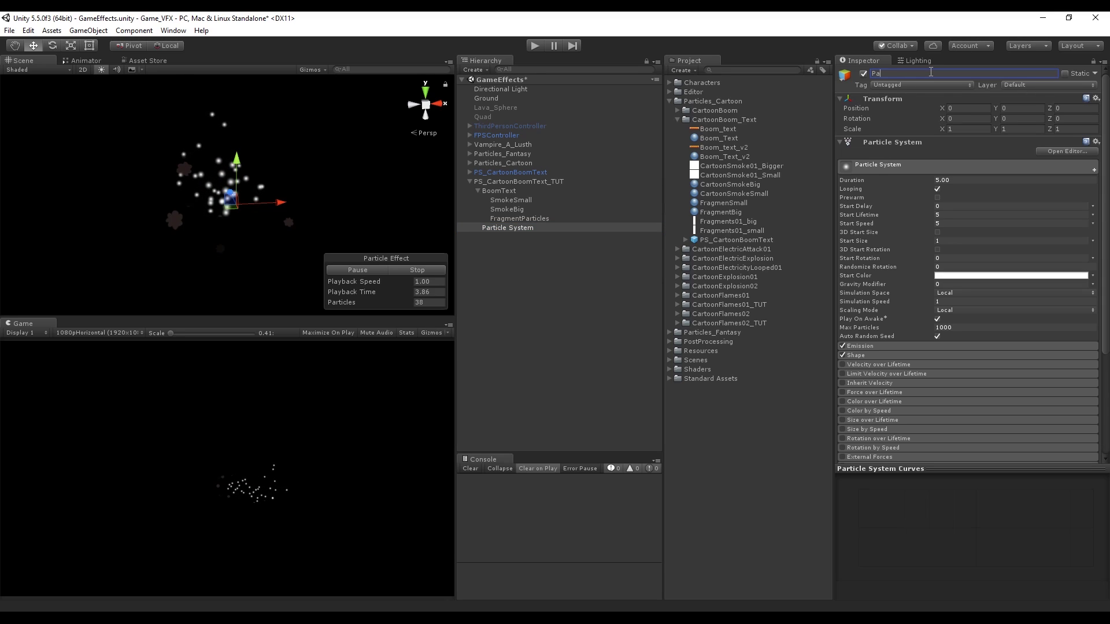
{"action": "type", "text": "articles"}
{"action": "key", "text": "Home"}
{"action": "type", "text": "Sphere"}
{"action": "key", "text": "Return"}
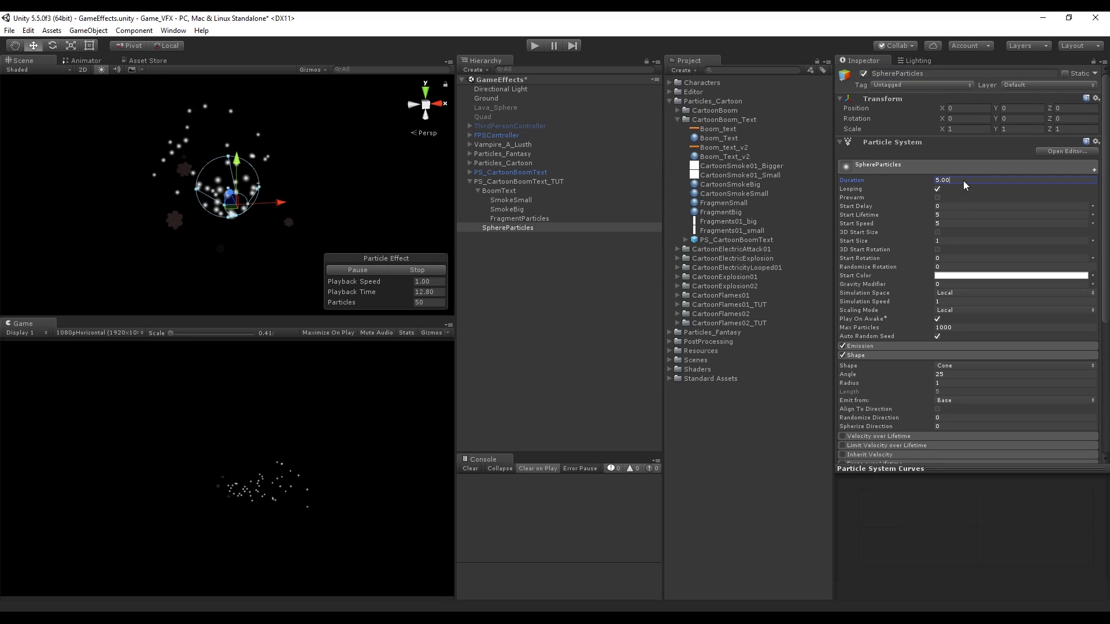
- Set the SphereParticles duration to 4 and its emitter shape to Sphere
{"action": "left_click", "coordinate": [964, 180]}
{"action": "type", "text": "4"}
{"action": "key", "text": "Return"}
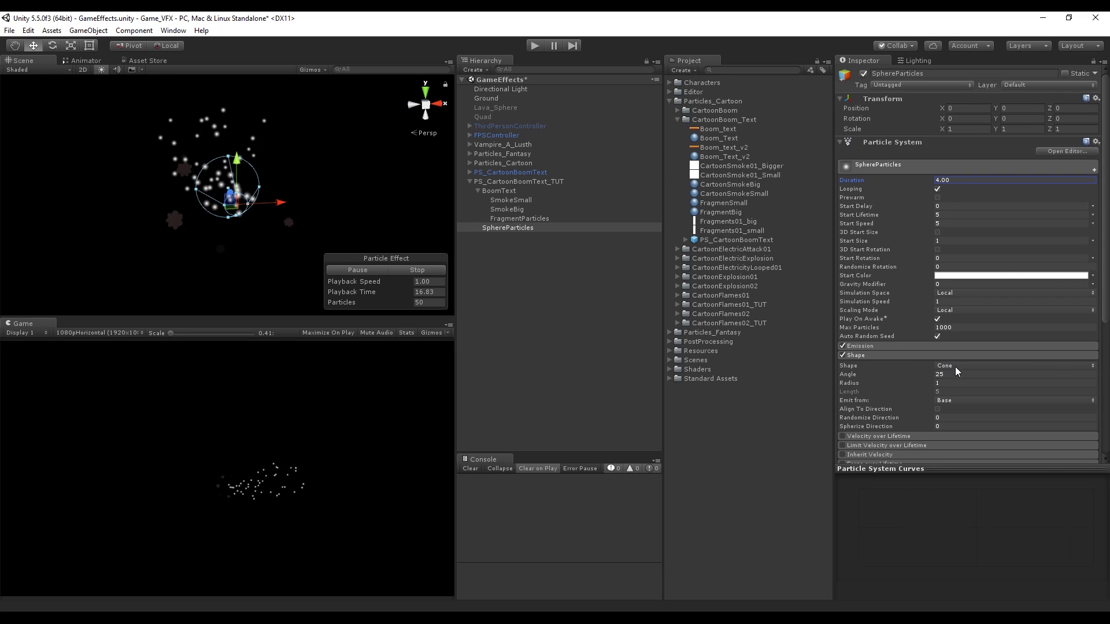
{"action": "left_click", "coordinate": [937, 366]}
{"action": "left_click", "coordinate": [942, 375]}
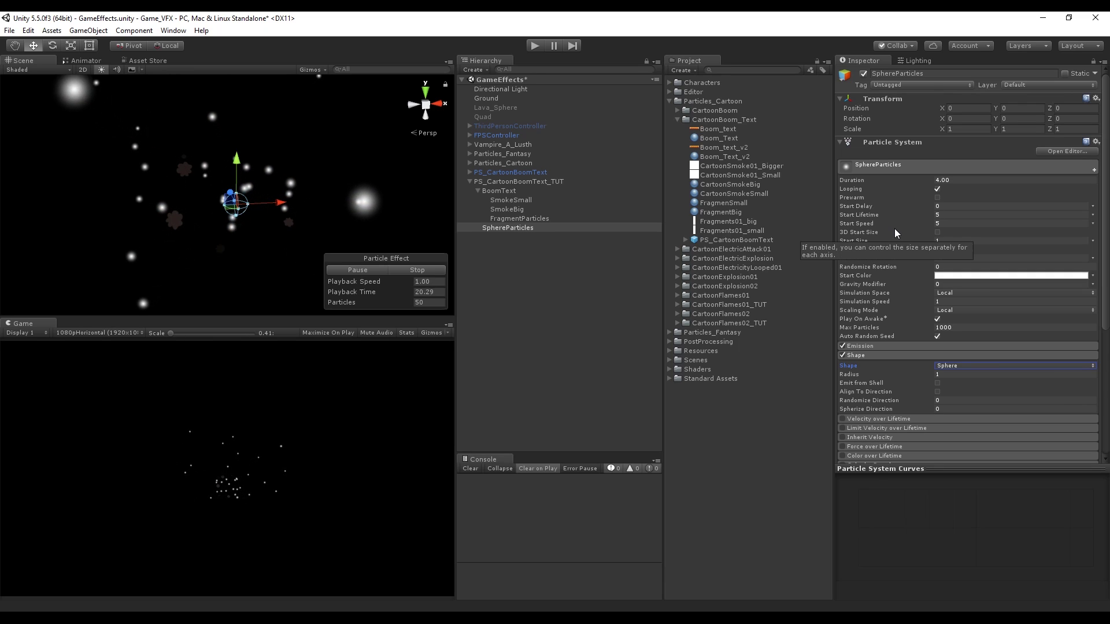
- Set the Start Speed of SphereParticles to Random Between Two Constants, 8 and 10
{"action": "left_click", "coordinate": [1092, 223]}
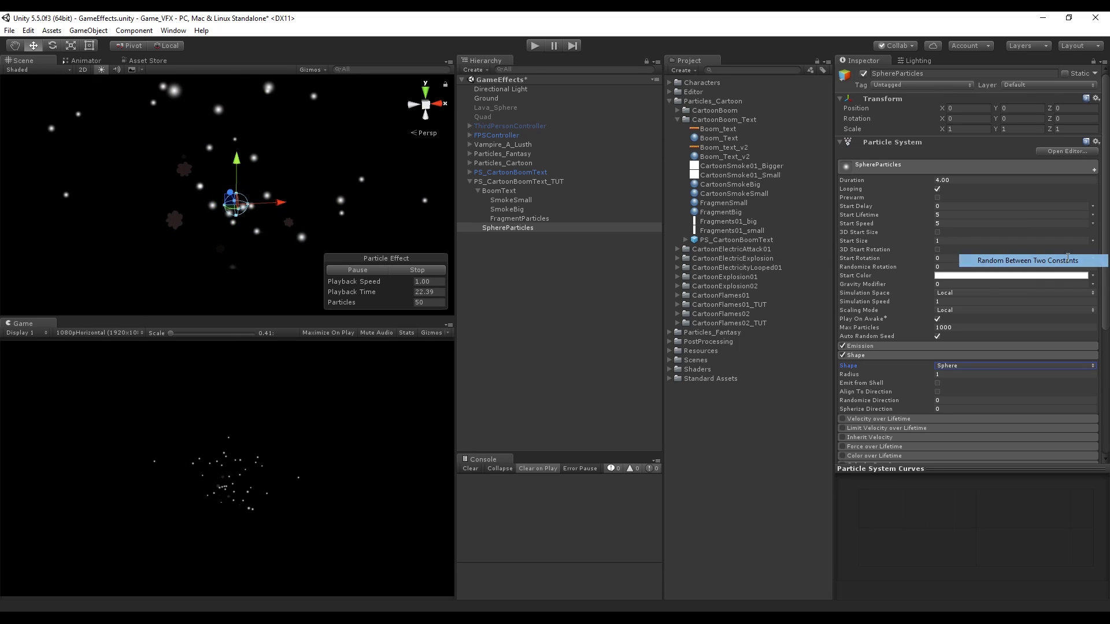
{"action": "left_click", "coordinate": [1017, 255]}
{"action": "left_click", "coordinate": [981, 224]}
{"action": "type", "text": "8"}
{"action": "key", "text": "Tab"}
{"action": "type", "text": "10"}
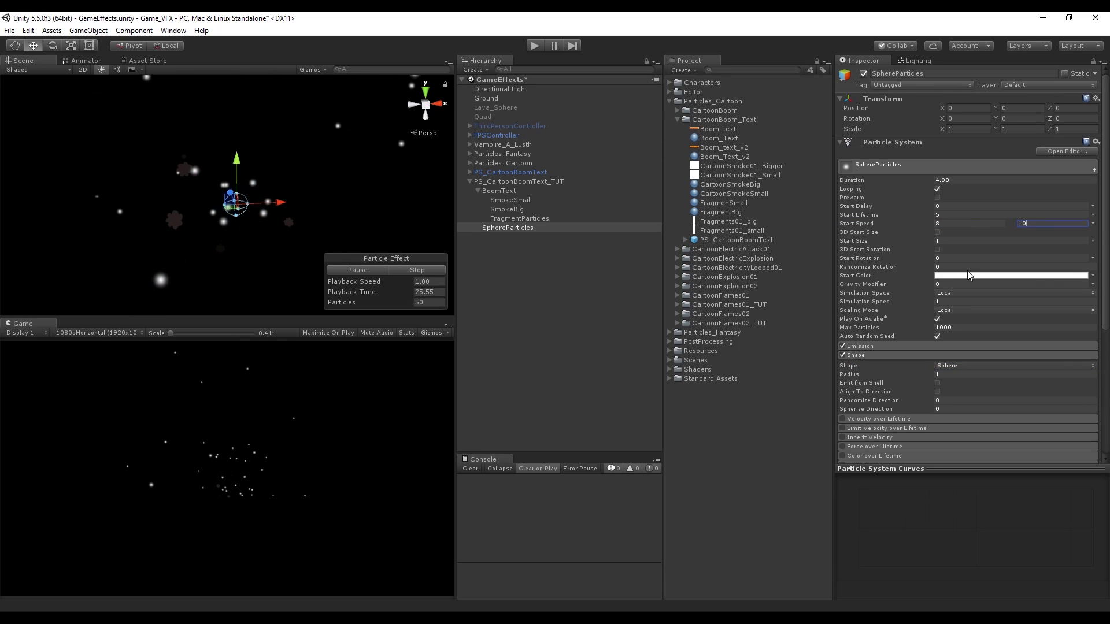
- Set Rate over Time to 0 for SphereParticles, add a burst of 100 to 300 particles, and limit Max Particles to 150
{"action": "left_click", "coordinate": [959, 345]}
{"action": "left_click", "coordinate": [971, 356]}
{"action": "type", "text": "0"}
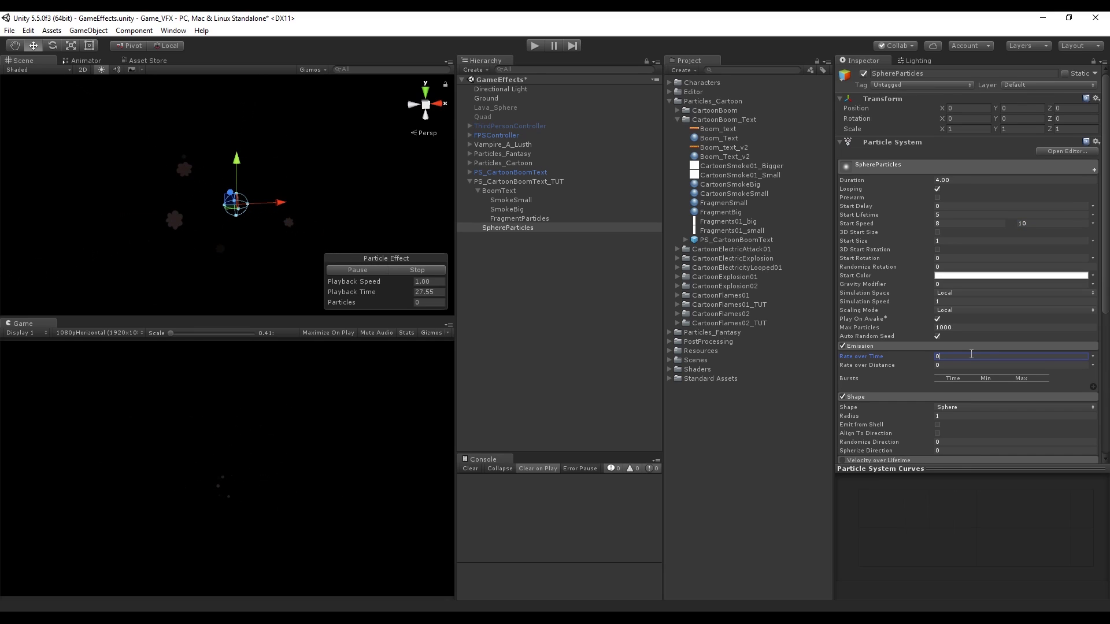
{"action": "left_click", "coordinate": [1092, 386]}
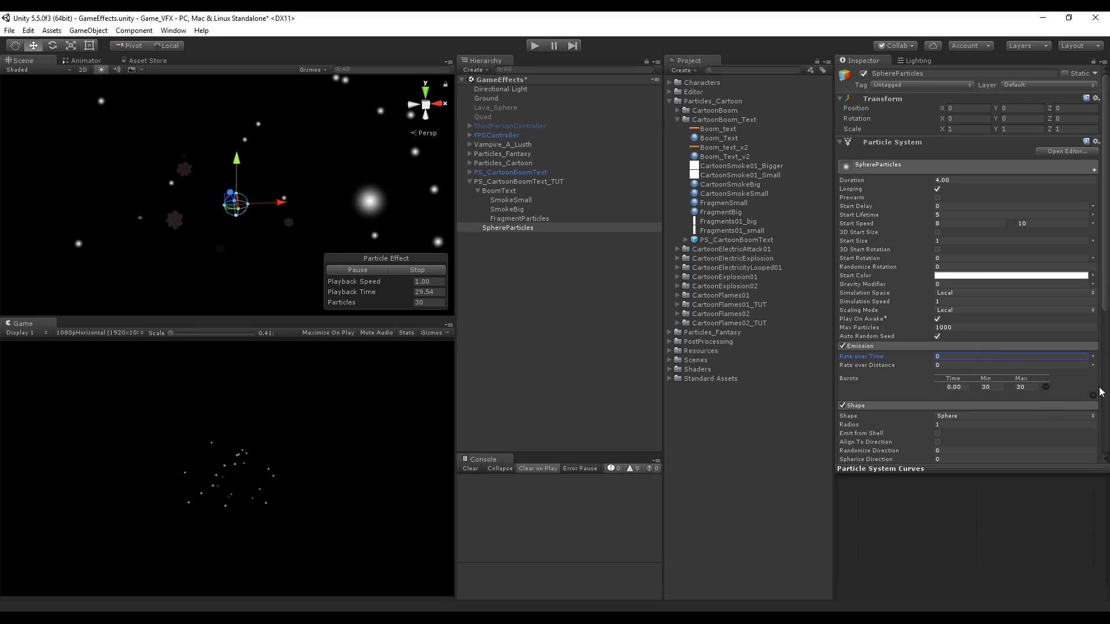
{"action": "left_click", "coordinate": [991, 387]}
{"action": "type", "text": "100"}
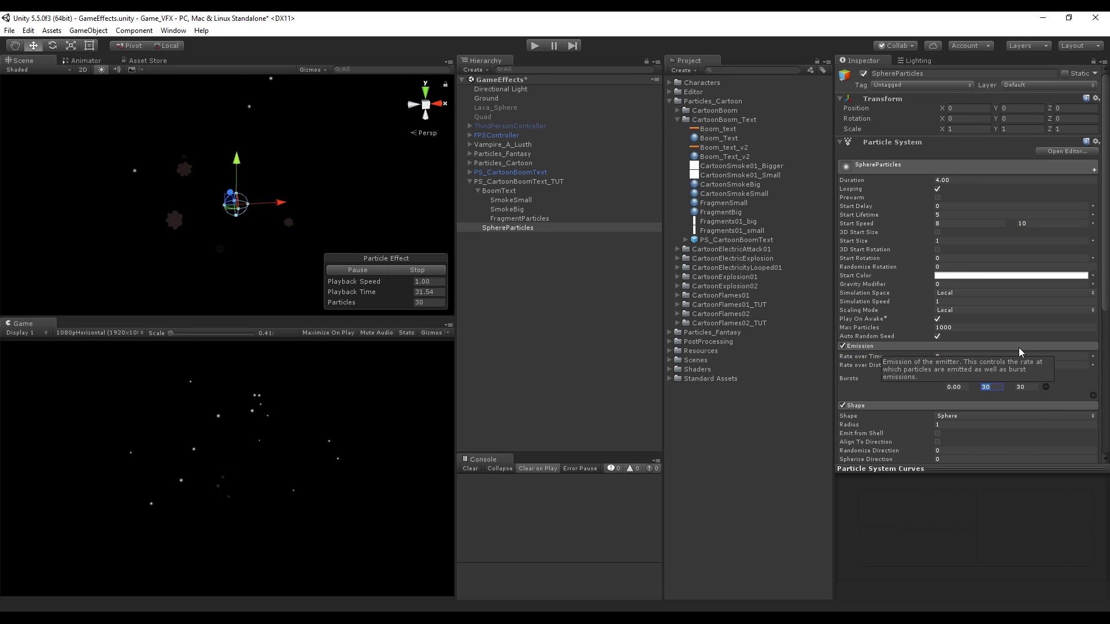
{"action": "key", "text": "Tab"}
{"action": "type", "text": "300"}
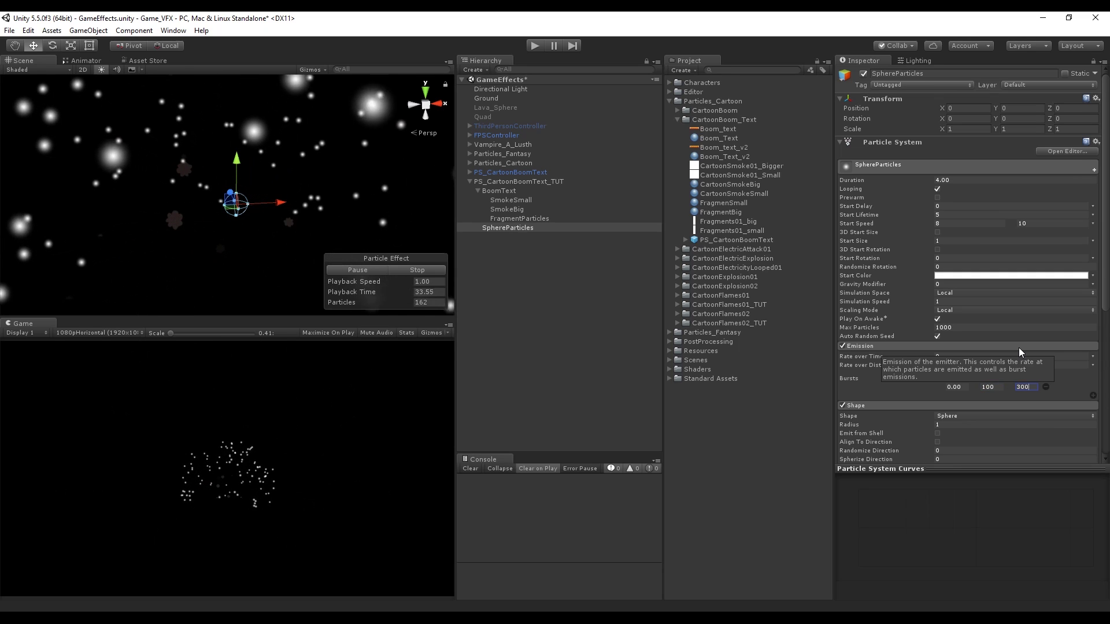
{"action": "left_click", "coordinate": [982, 327]}
{"action": "type", "text": "150"}
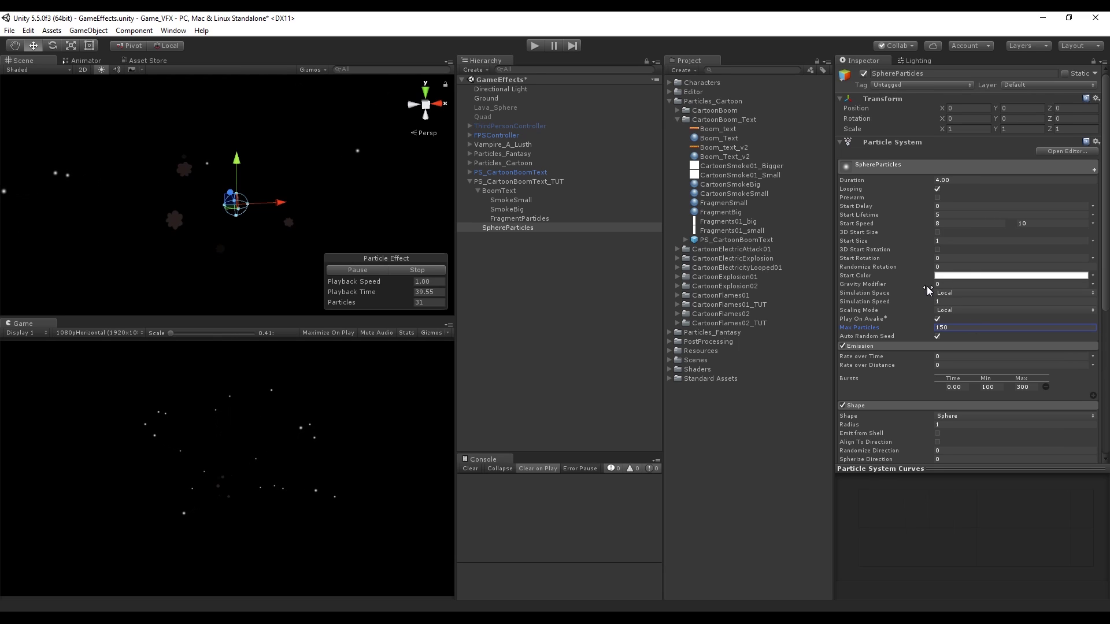
- Set the Start Lifetime of SphereParticles to Random Between Two Constants, 0.4 and 1, and stop the preview
{"action": "left_click", "coordinate": [1092, 214]}
{"action": "left_click", "coordinate": [1022, 251]}
{"action": "left_click", "coordinate": [962, 214]}
{"action": "type", "text": "0.4"}
{"action": "key", "text": "Tab"}
{"action": "type", "text": "1"}
{"action": "left_click", "coordinate": [418, 270]}
- Enable Color over Lifetime on SphereParticles and add an alpha key in the later part of its white gradient
{"action": "scroll", "coordinate": [949, 207], "scroll_direction": "down", "scroll_amount": 5}
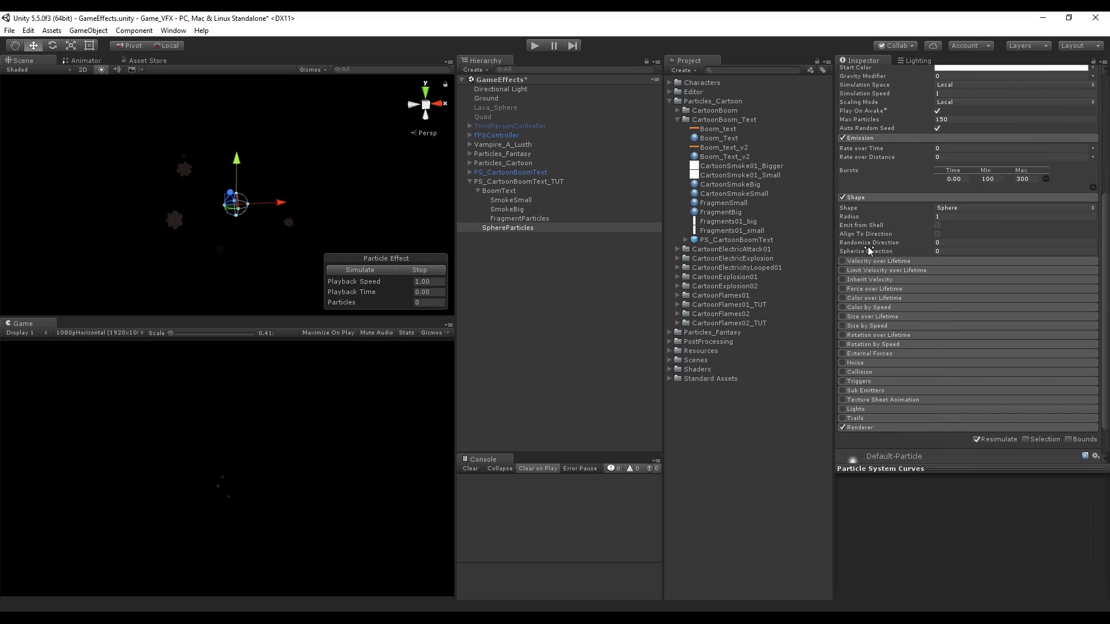
{"action": "left_click", "coordinate": [867, 298]}
{"action": "left_click", "coordinate": [842, 298]}
{"action": "left_click", "coordinate": [951, 308]}
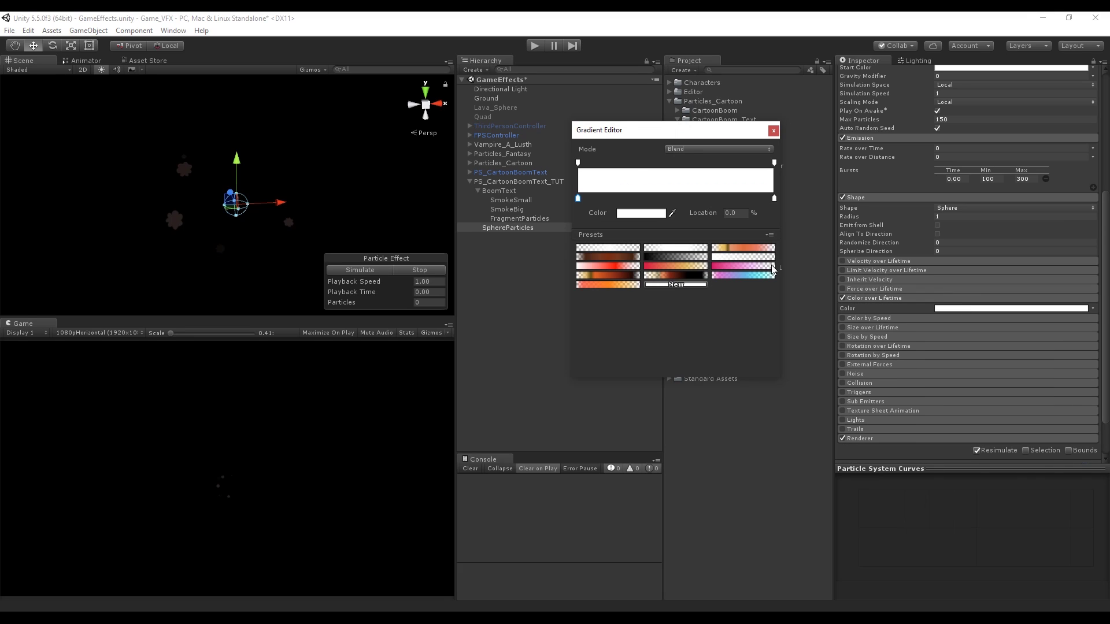
{"action": "left_click", "coordinate": [715, 163]}
{"action": "left_click", "coordinate": [773, 131]}
{"action": "left_click", "coordinate": [867, 297]}
- Enable Size over Lifetime on SphereParticles with the saved preset curve that rises fast, stays high and drops to zero at the end
{"action": "left_click", "coordinate": [872, 317]}
{"action": "left_click", "coordinate": [842, 316]}
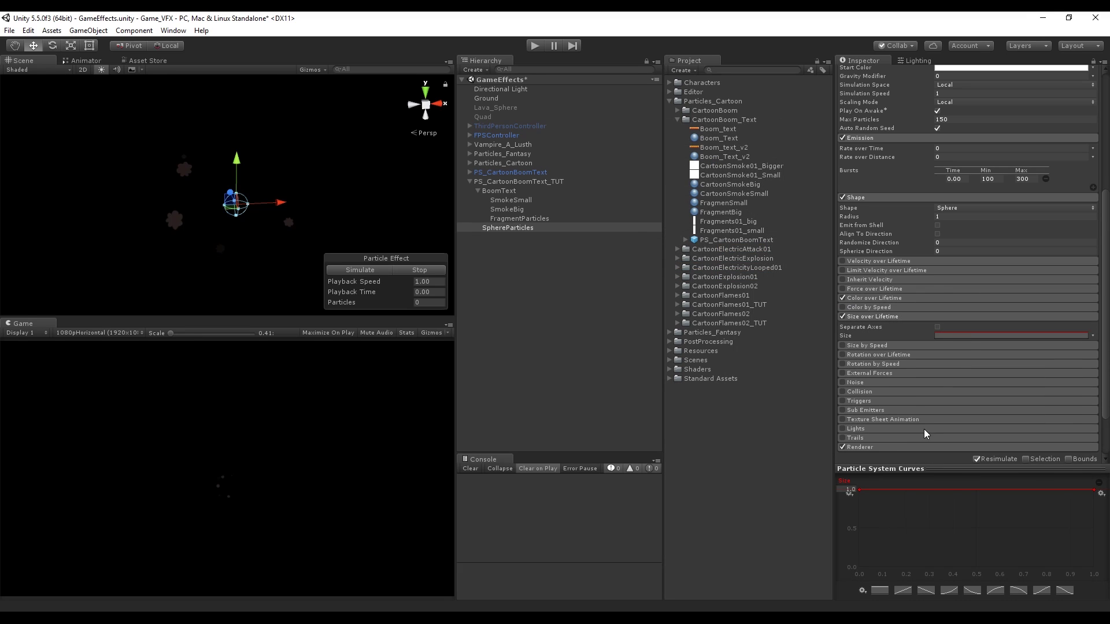
{"action": "left_click", "coordinate": [862, 590]}
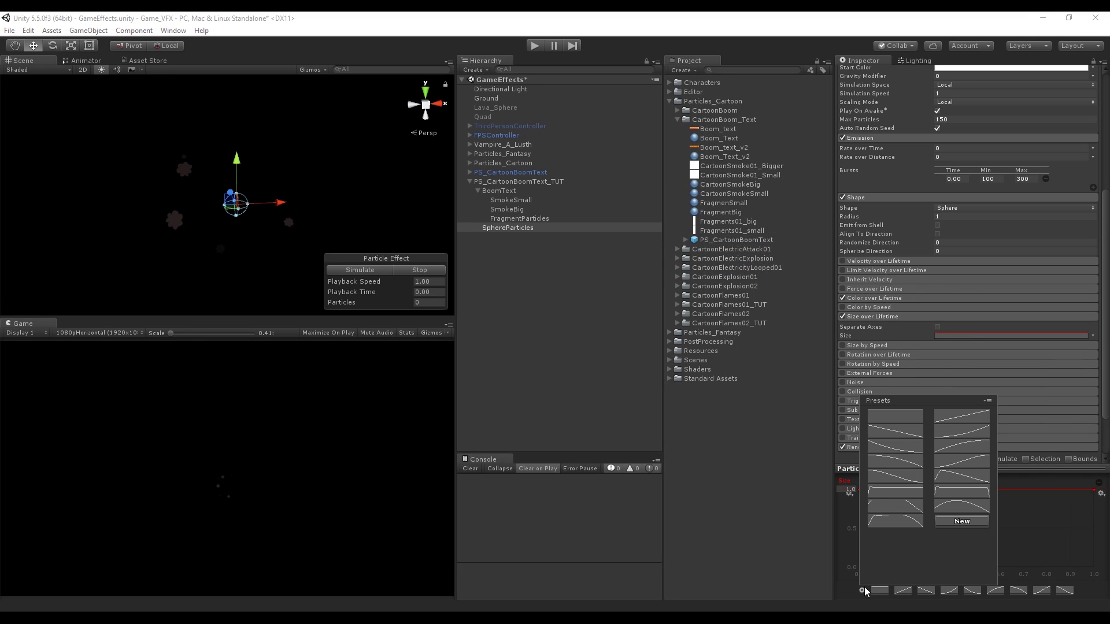
{"action": "left_click", "coordinate": [910, 521]}
{"action": "left_click", "coordinate": [1059, 498]}
{"action": "left_click", "coordinate": [872, 316]}
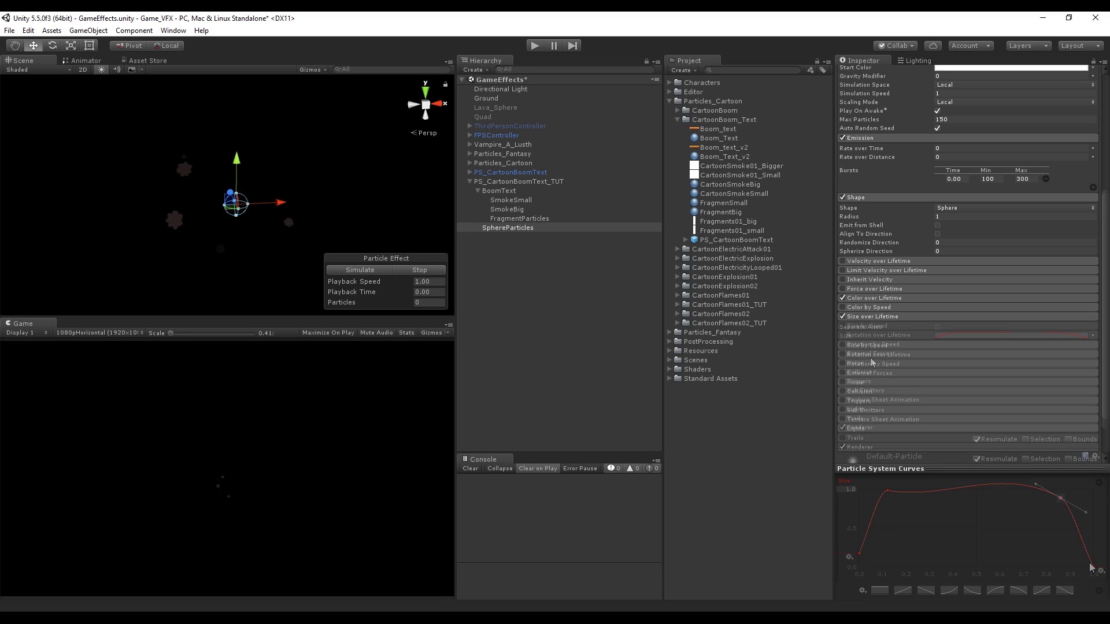
- Enable Trails on SphereParticles and run the simulation to preview them
{"action": "left_click", "coordinate": [866, 417]}
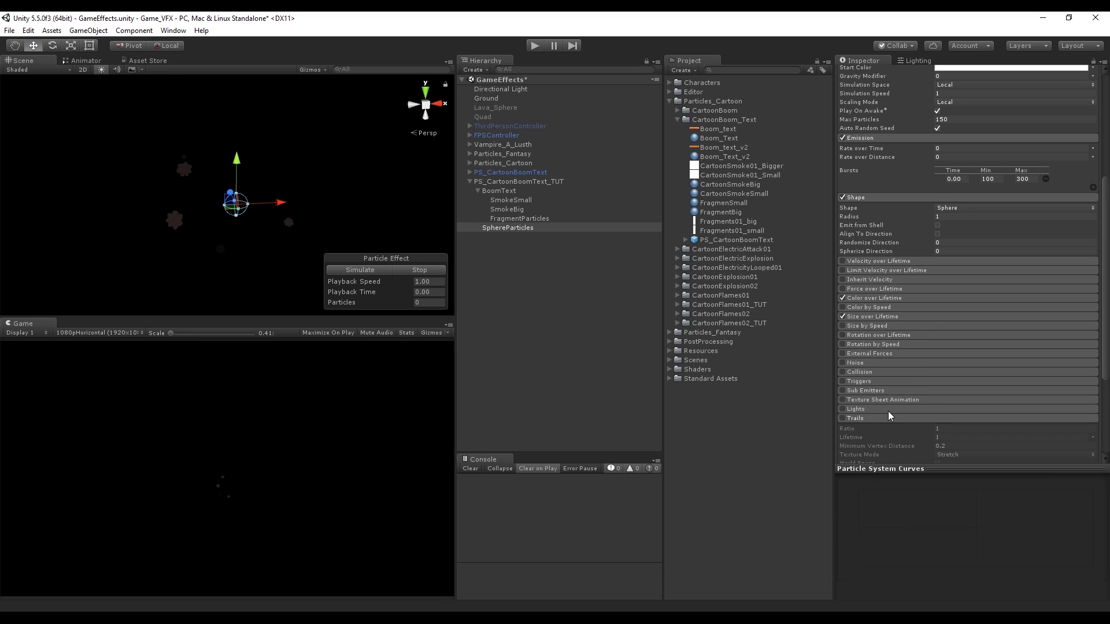
{"action": "scroll", "coordinate": [887, 411], "scroll_direction": "down", "scroll_amount": 3}
{"action": "left_click", "coordinate": [843, 384]}
{"action": "scroll", "coordinate": [923, 373], "scroll_direction": "down", "scroll_amount": 3}
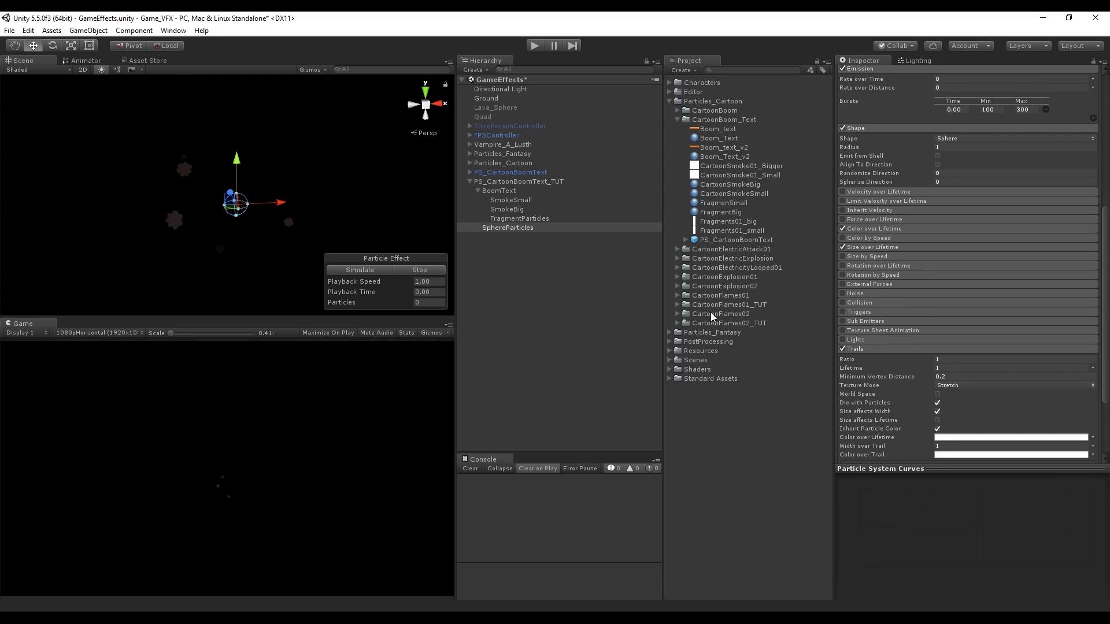
{"action": "left_click", "coordinate": [384, 269]}
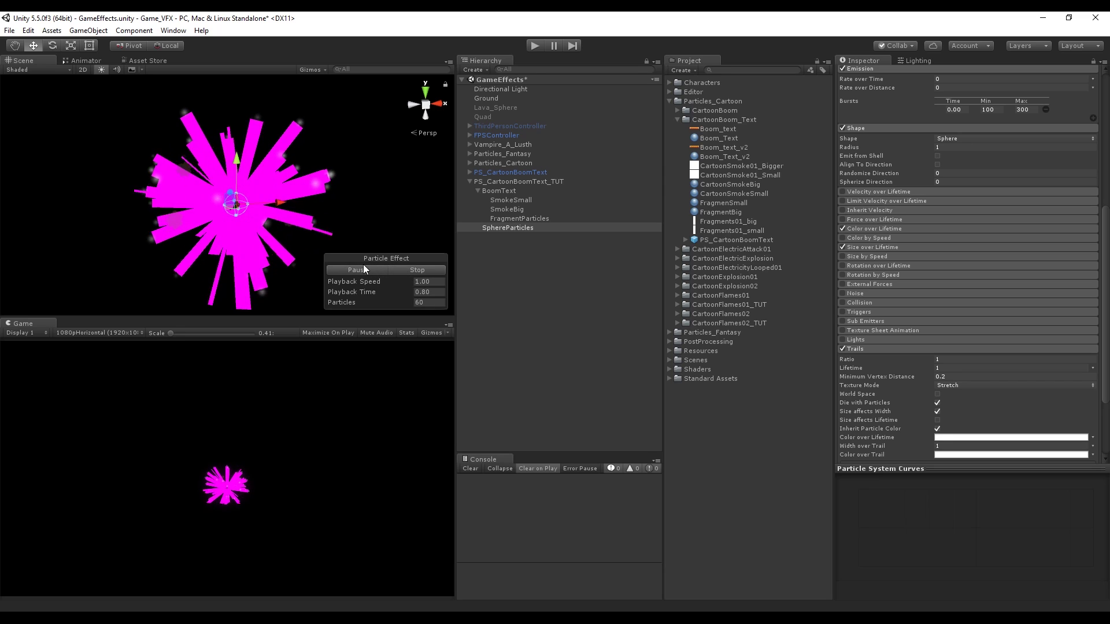
{"action": "left_click", "coordinate": [415, 272]}
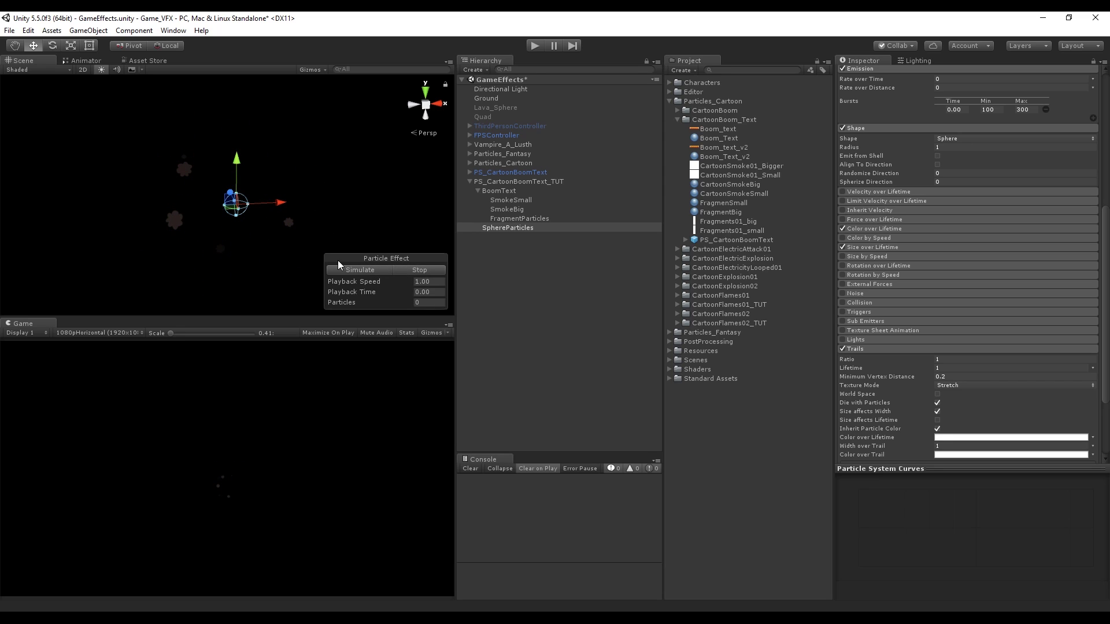
{"action": "left_click", "coordinate": [347, 270]}
{"action": "left_click", "coordinate": [425, 269]}
- Assign Default-Particle as the trail material in the Renderer settings of SphereParticles and preview the burst
{"action": "scroll", "coordinate": [1004, 377], "scroll_direction": "down", "scroll_amount": 3}
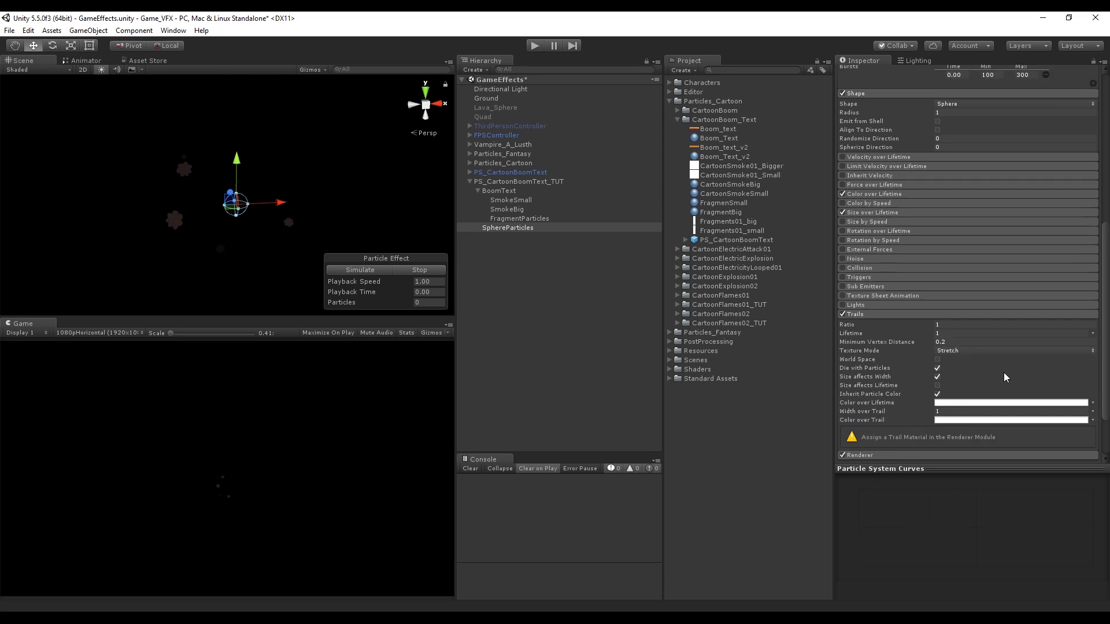
{"action": "scroll", "coordinate": [1003, 376], "scroll_direction": "down", "scroll_amount": 3}
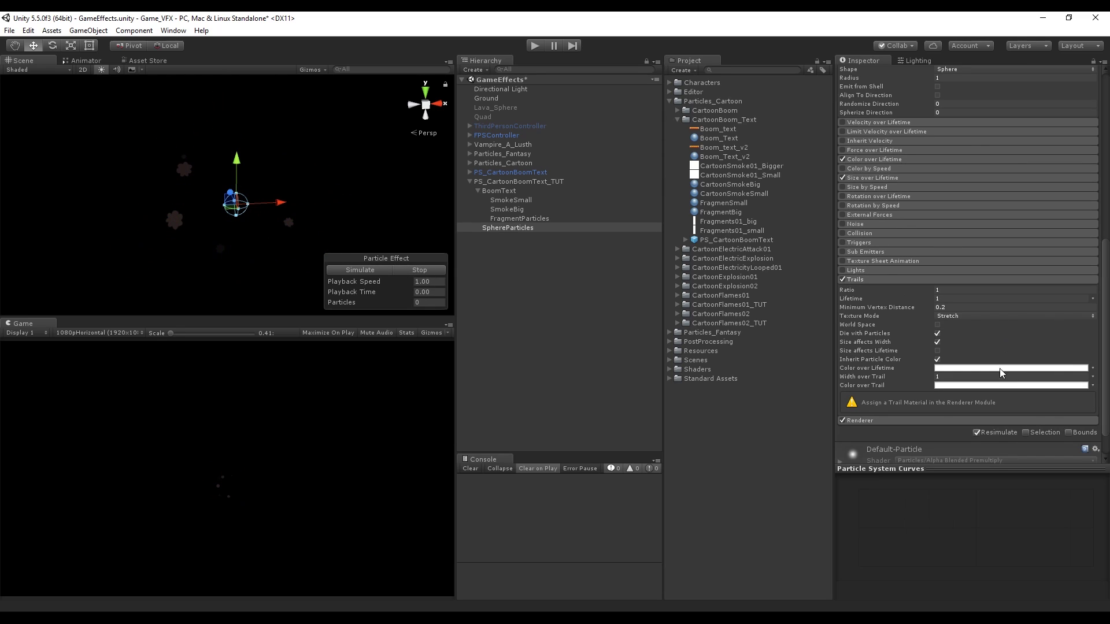
{"action": "left_click", "coordinate": [896, 419]}
{"action": "scroll", "coordinate": [913, 397], "scroll_direction": "down", "scroll_amount": 6}
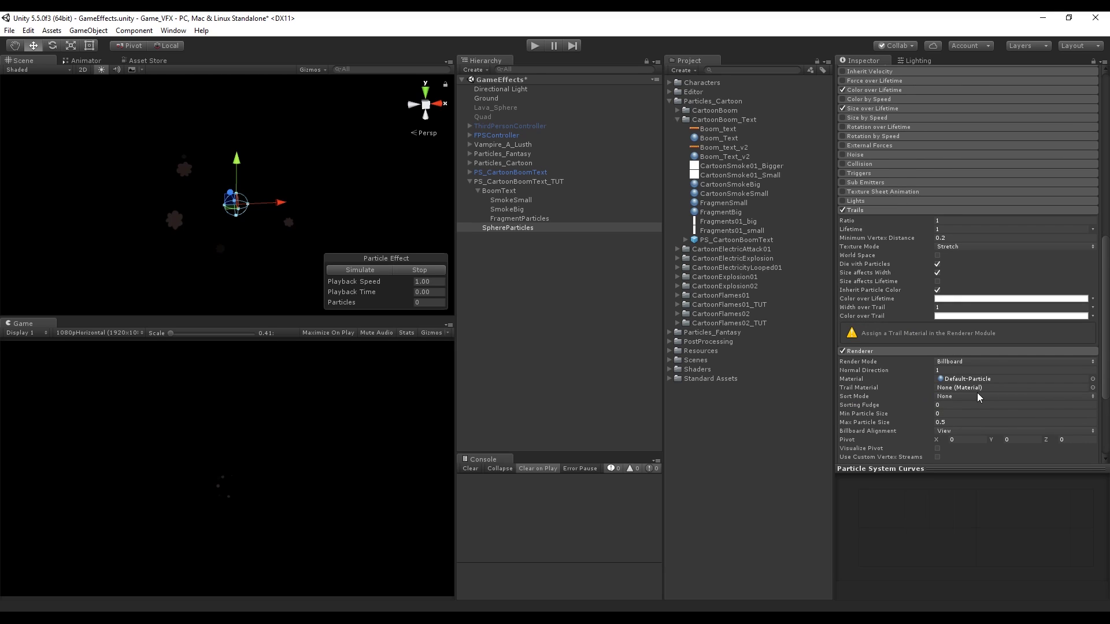
{"action": "left_click", "coordinate": [1092, 388]}
{"action": "type", "text": "defaul"}
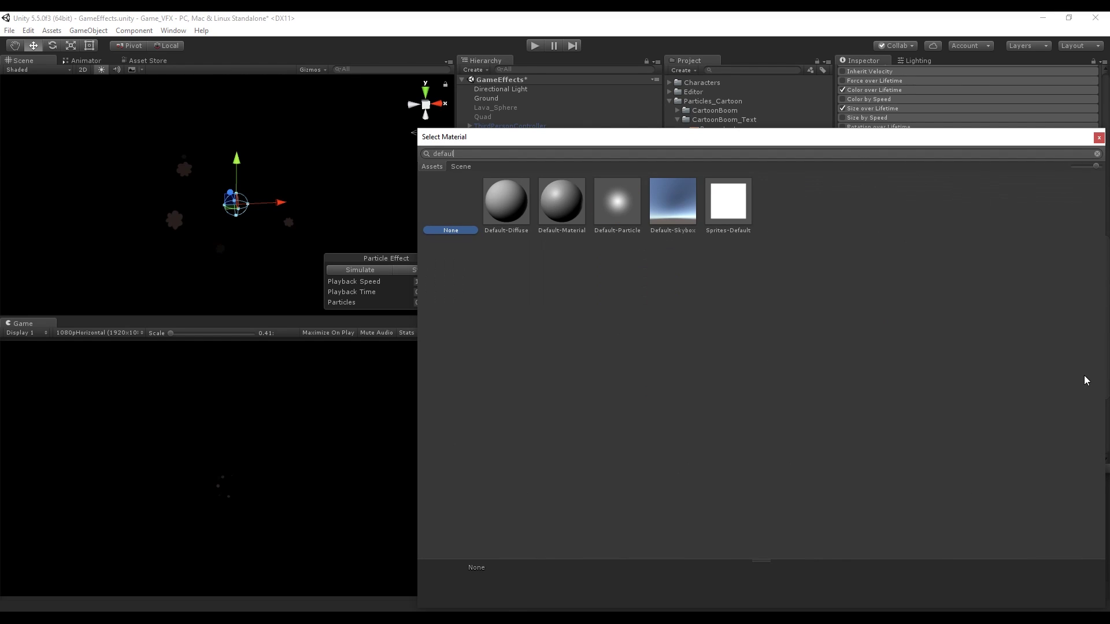
{"action": "left_click", "coordinate": [619, 206]}
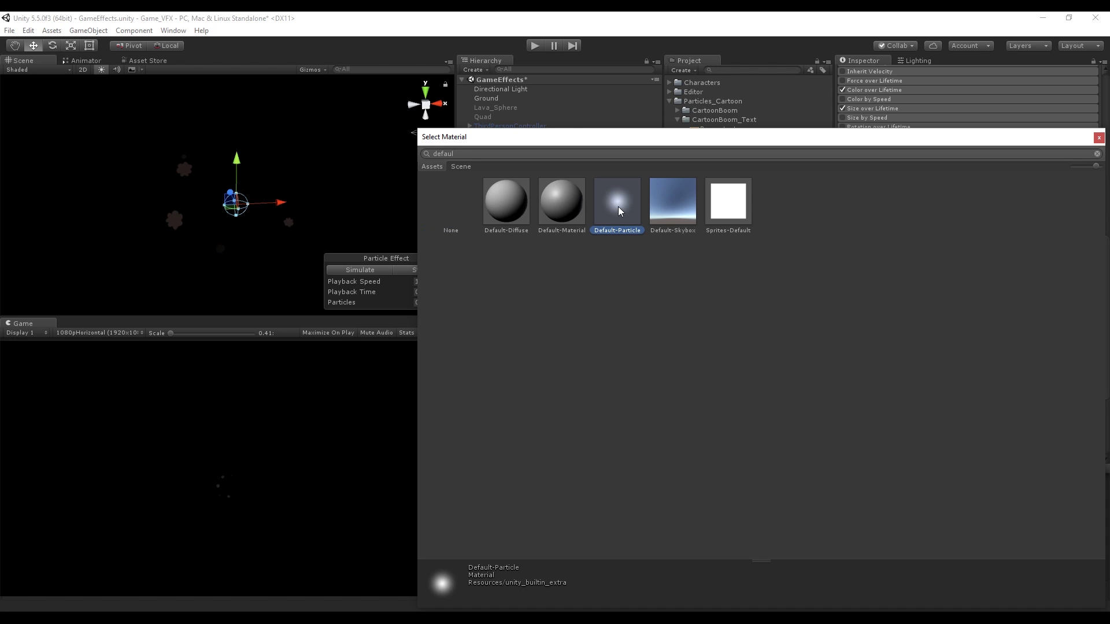
{"action": "double_click", "coordinate": [619, 206]}
{"action": "left_click", "coordinate": [373, 271]}
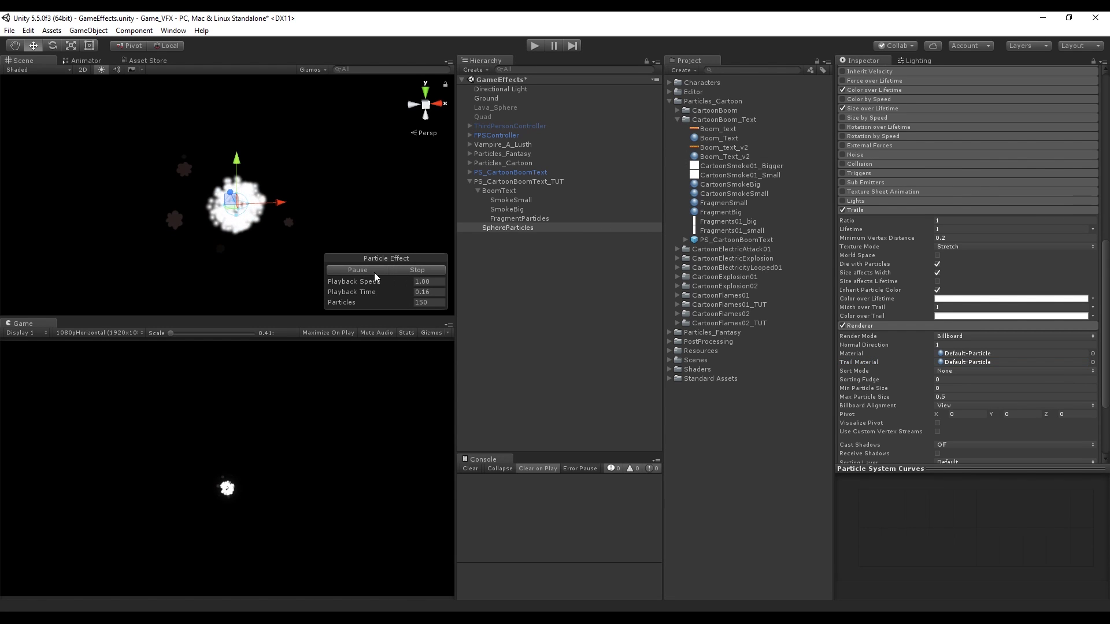
{"action": "left_click", "coordinate": [417, 270]}
- Switch the Start Size of SphereParticles to Random Between Two Constants and replay the burst
{"action": "scroll", "coordinate": [1075, 347], "scroll_direction": "up", "scroll_amount": 10}
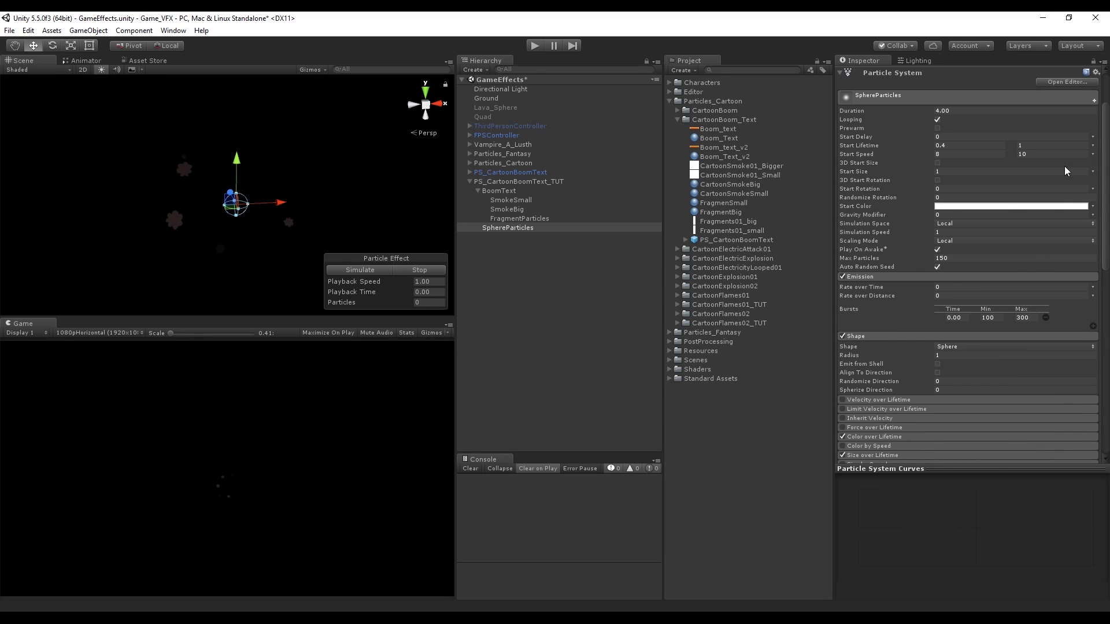
{"action": "left_click", "coordinate": [1092, 172]}
{"action": "left_click", "coordinate": [1015, 208]}
{"action": "left_click", "coordinate": [983, 170]}
{"action": "left_click", "coordinate": [385, 282]}
{"action": "left_click", "coordinate": [381, 273]}
{"action": "left_click", "coordinate": [407, 270]}
- Set the trail Ratio to 0.6 and the trail Lifetime to Random Between Two Constants, 0.66 and 1
{"action": "scroll", "coordinate": [970, 316], "scroll_direction": "down", "scroll_amount": 10}
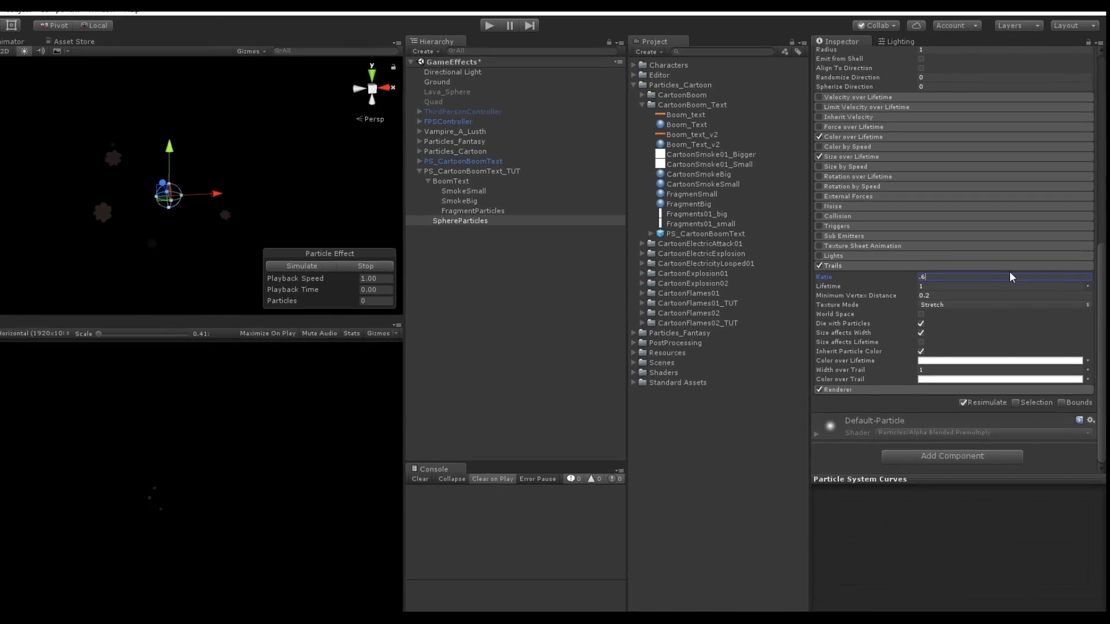
{"action": "type", "text": "0.6"}
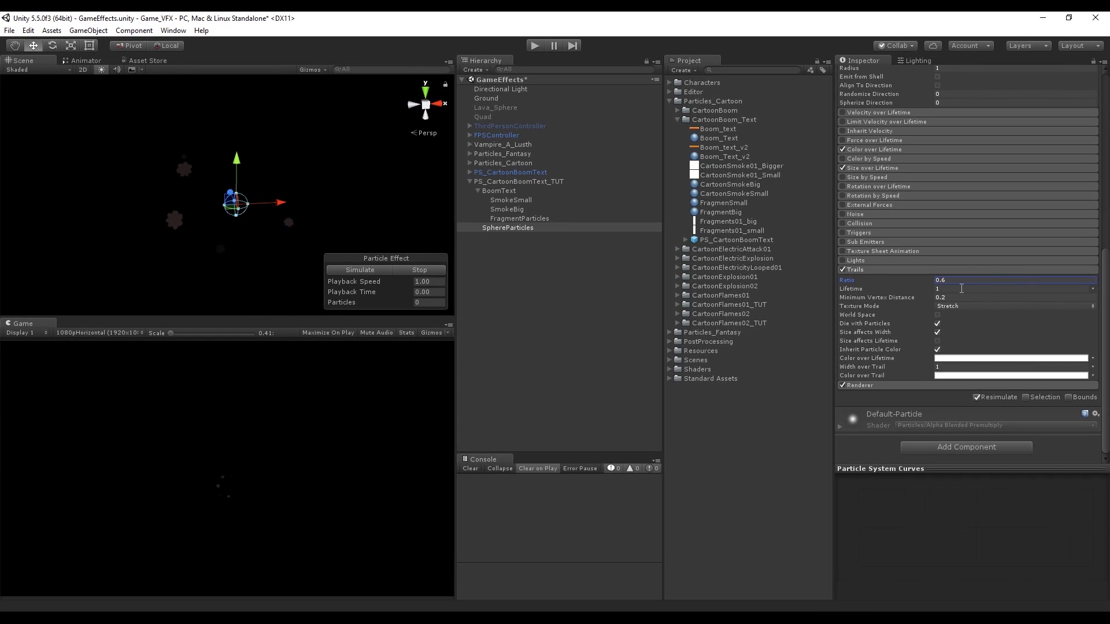
{"action": "left_click", "coordinate": [1091, 289]}
{"action": "left_click", "coordinate": [994, 326]}
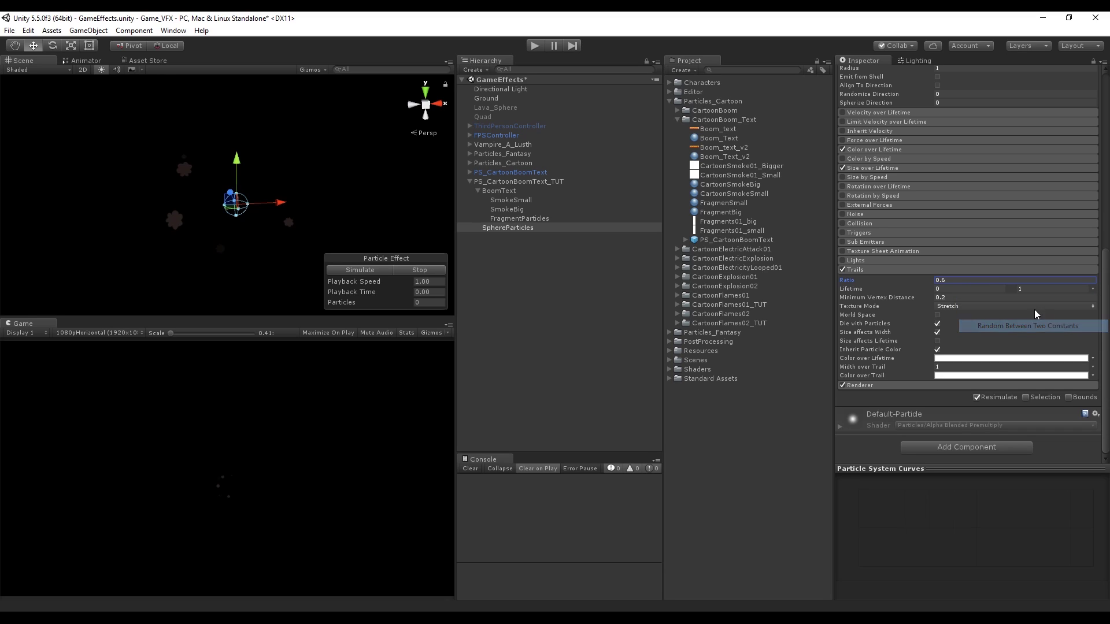
{"action": "left_click", "coordinate": [992, 289]}
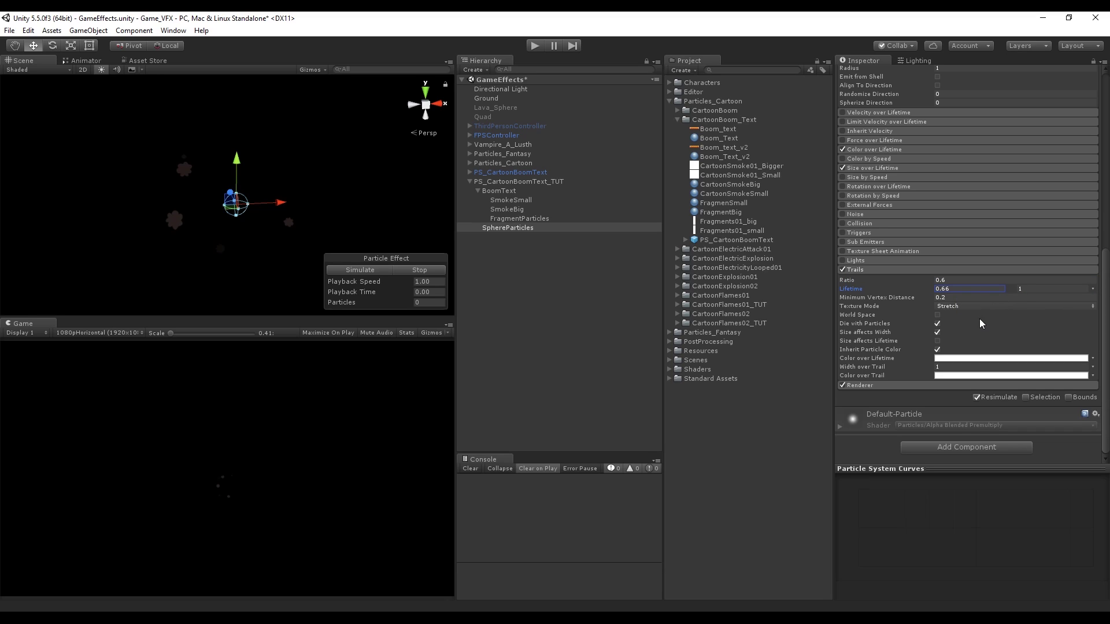
{"action": "key", "text": "Return"}
- Set Width over Trail to Random Between Two Constants, 0.8 and 1.2, and make SphereParticles a child of BoomText
{"action": "left_click", "coordinate": [1093, 367]}
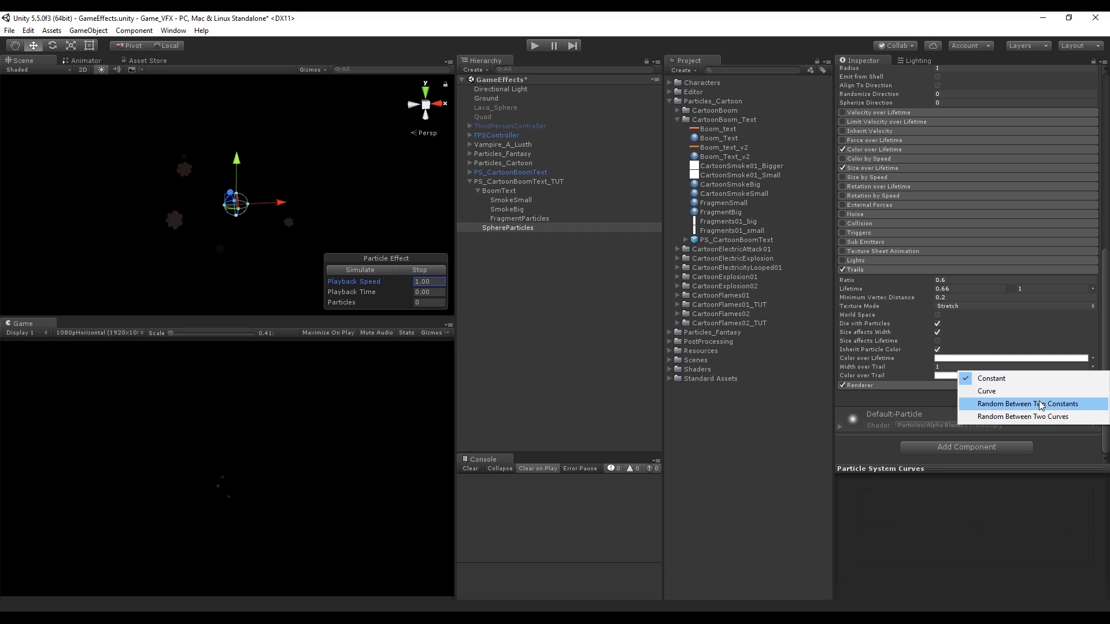
{"action": "left_click", "coordinate": [994, 401]}
{"action": "left_click", "coordinate": [981, 375]}
{"action": "left_click", "coordinate": [984, 365]}
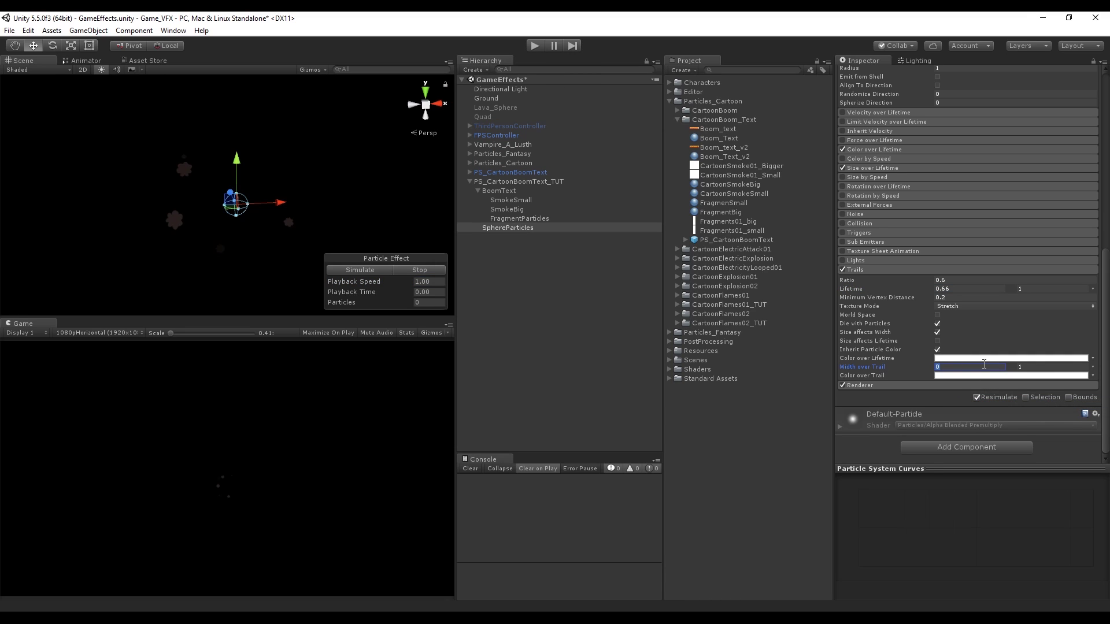
{"action": "type", "text": "0.8"}
{"action": "key", "text": "Tab"}
{"action": "type", "text": "1.2"}
{"action": "key", "text": "Return"}
{"action": "left_click_drag", "start_coordinate": [504, 228], "coordinate": [499, 188]}
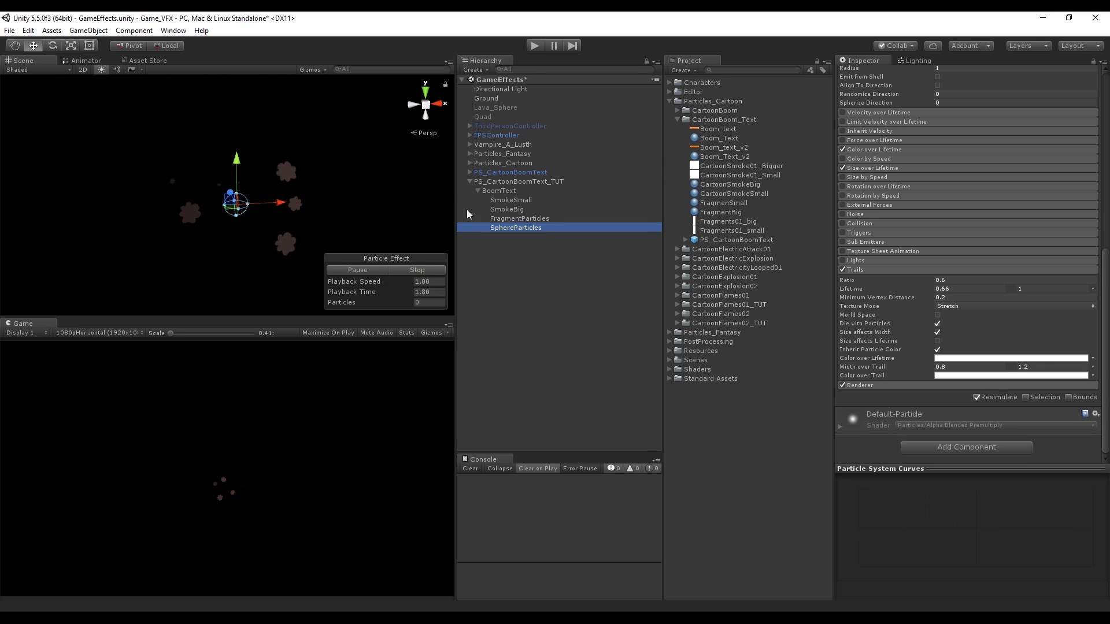
- Replay the whole explosion effect from BoomText
{"action": "left_click", "coordinate": [494, 191]}
{"action": "left_click", "coordinate": [424, 270]}
{"action": "left_click", "coordinate": [370, 269]}
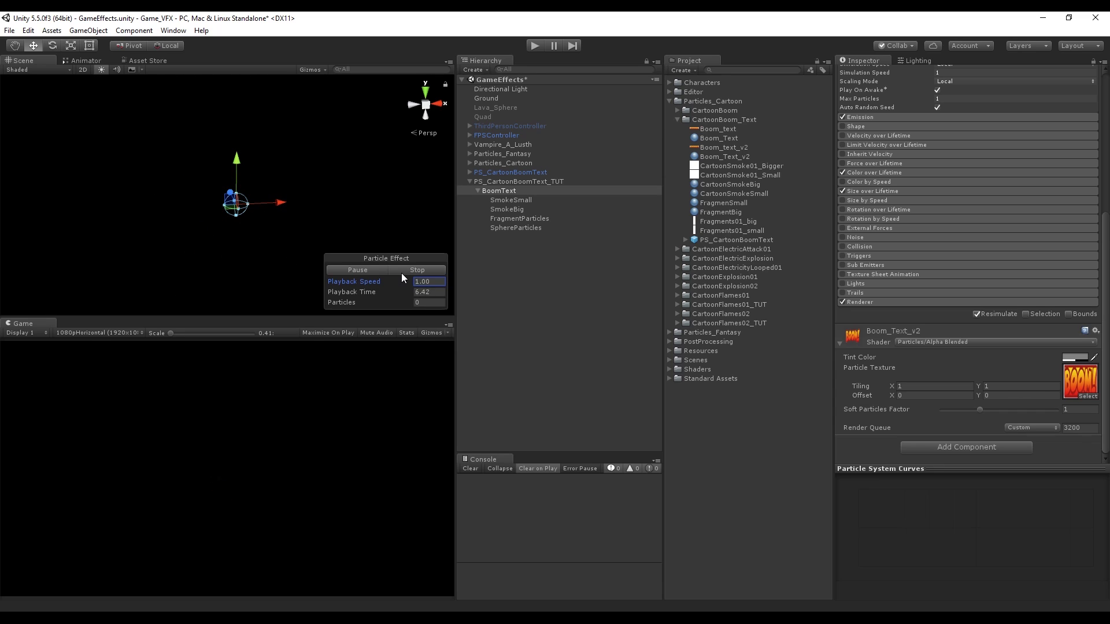
- Create a particle system inside PS_CartoonBoomText_TUT, with its Shape module disabled and Start Speed set to 0
{"action": "left_click", "coordinate": [511, 195]}
{"action": "right_click", "coordinate": [510, 197]}
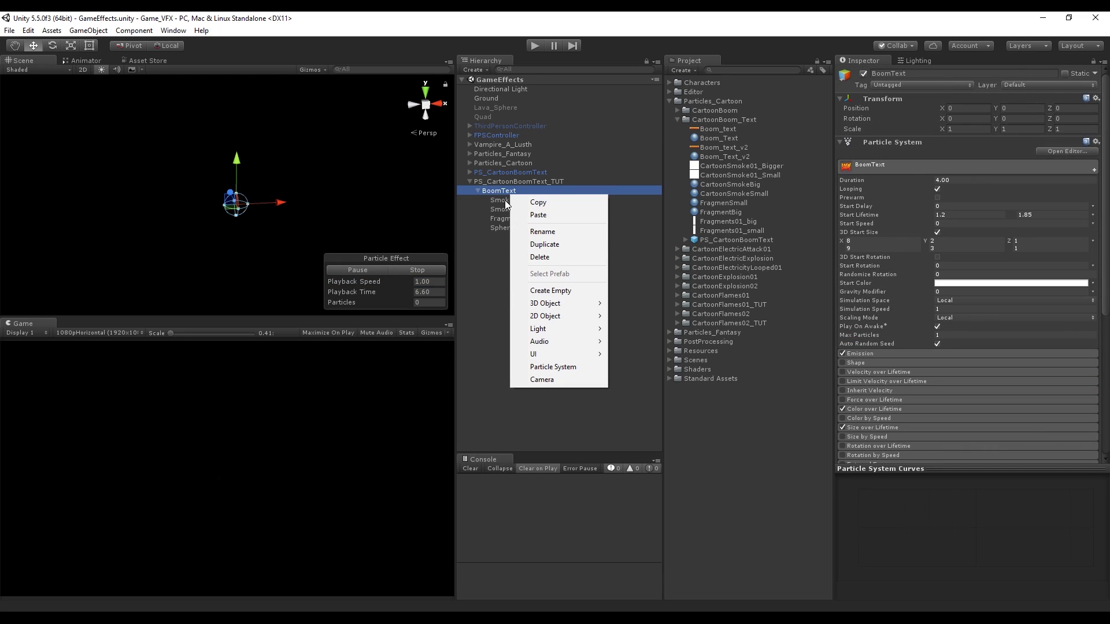
{"action": "left_click", "coordinate": [564, 369]}
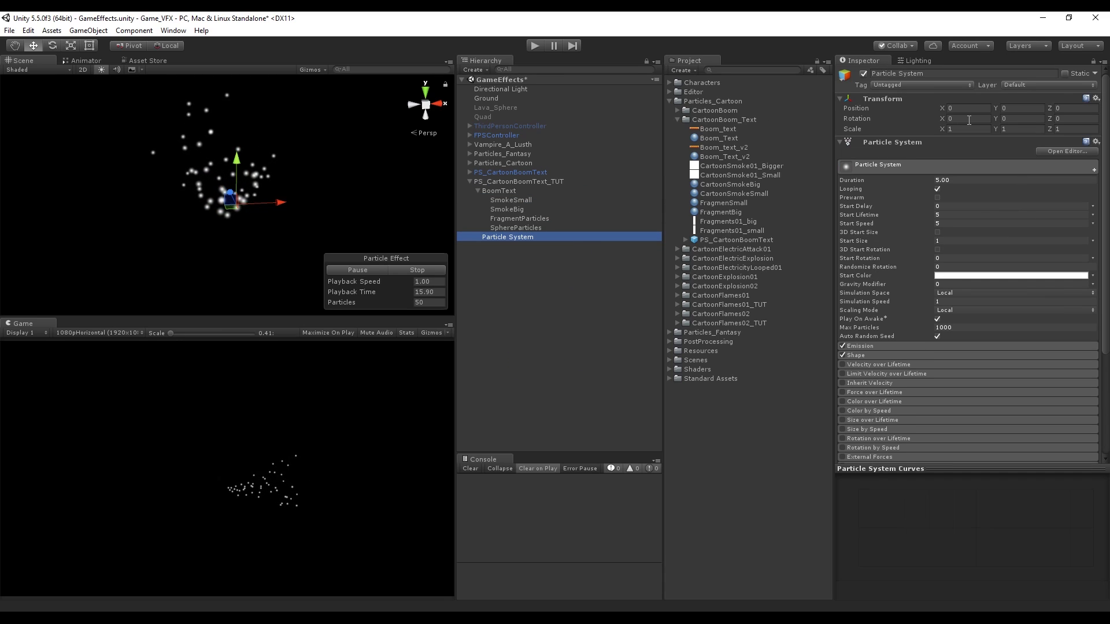
{"action": "left_click", "coordinate": [842, 355]}
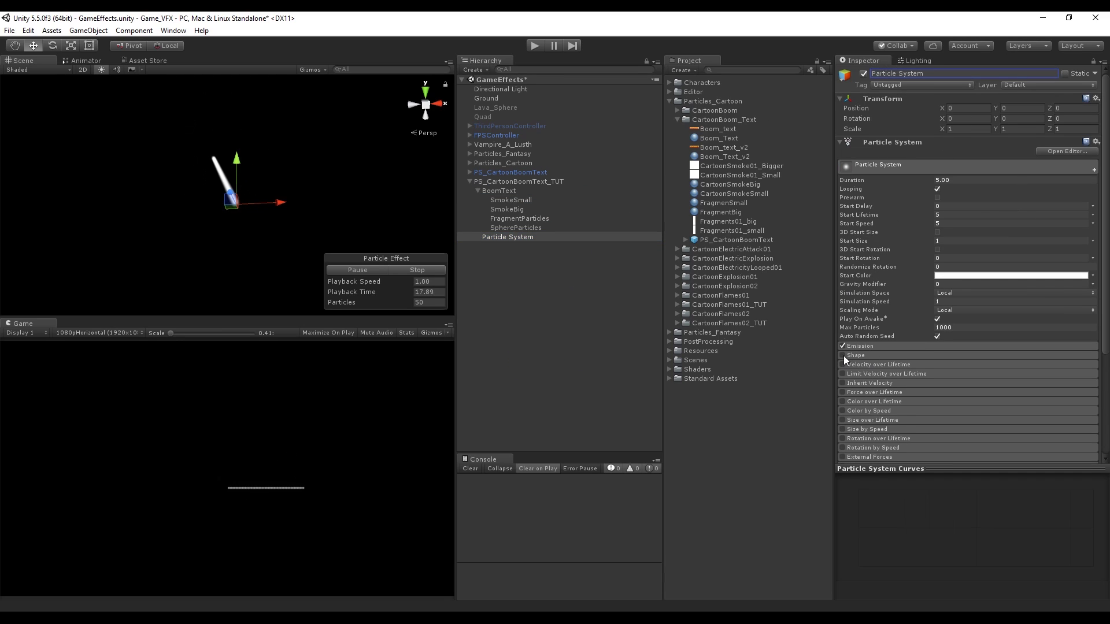
{"action": "left_click", "coordinate": [941, 223]}
{"action": "type", "text": "0"}
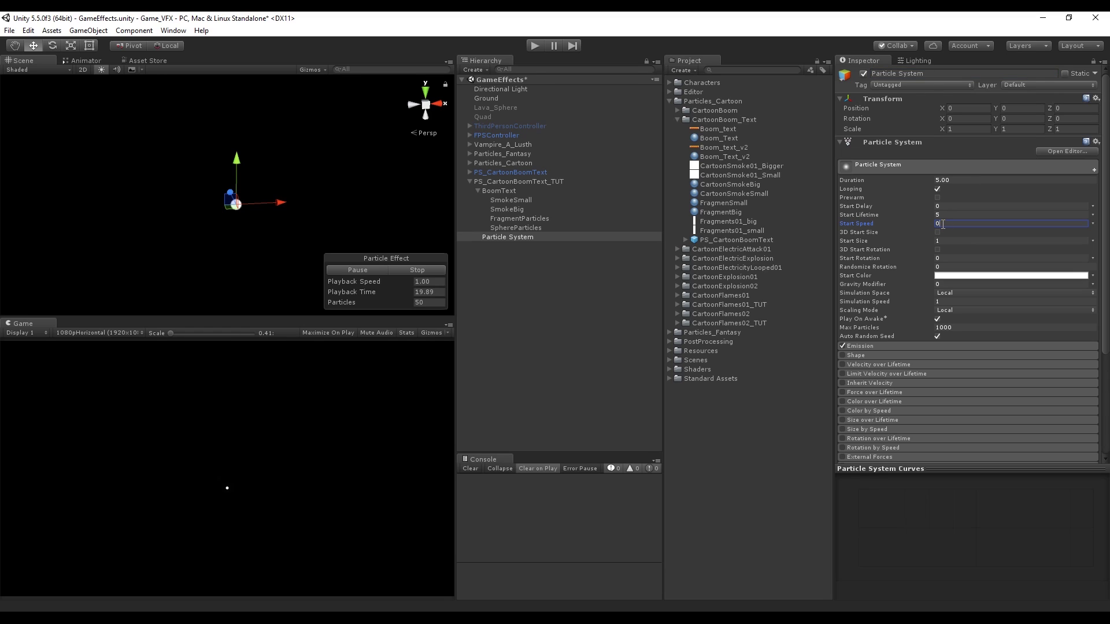
- Rename the new particle system as BeamLight
{"action": "left_click", "coordinate": [934, 74]}
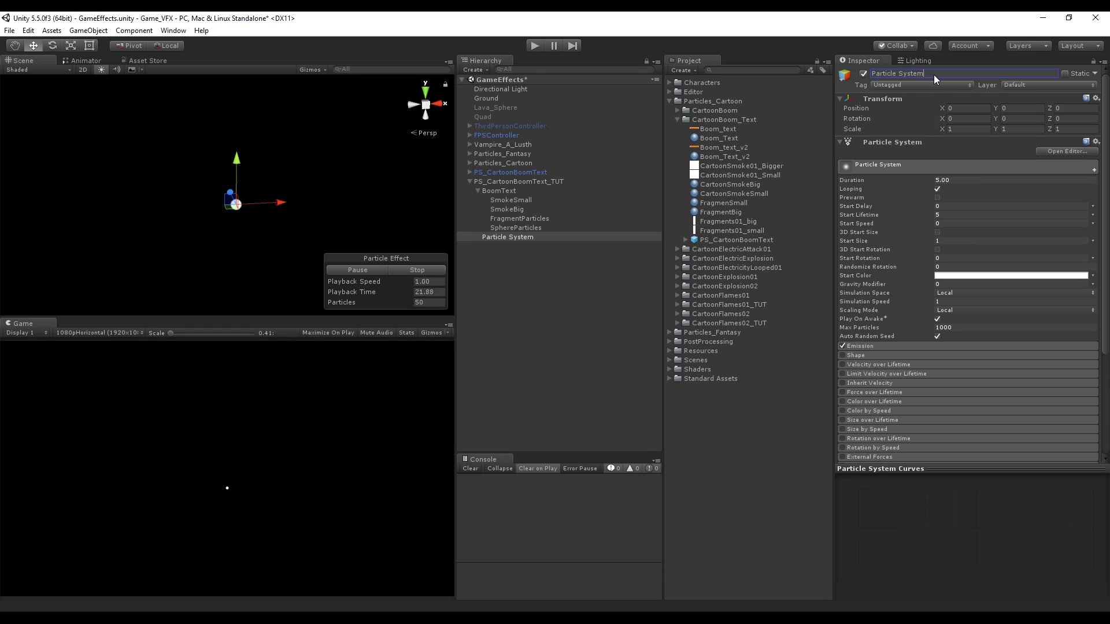
{"action": "type", "text": "BeamLight'"}
{"action": "key", "text": "Return"}
- Set BeamLight's Max Particles to 6 and its emission Rate over Time to 0
{"action": "left_click", "coordinate": [950, 327]}
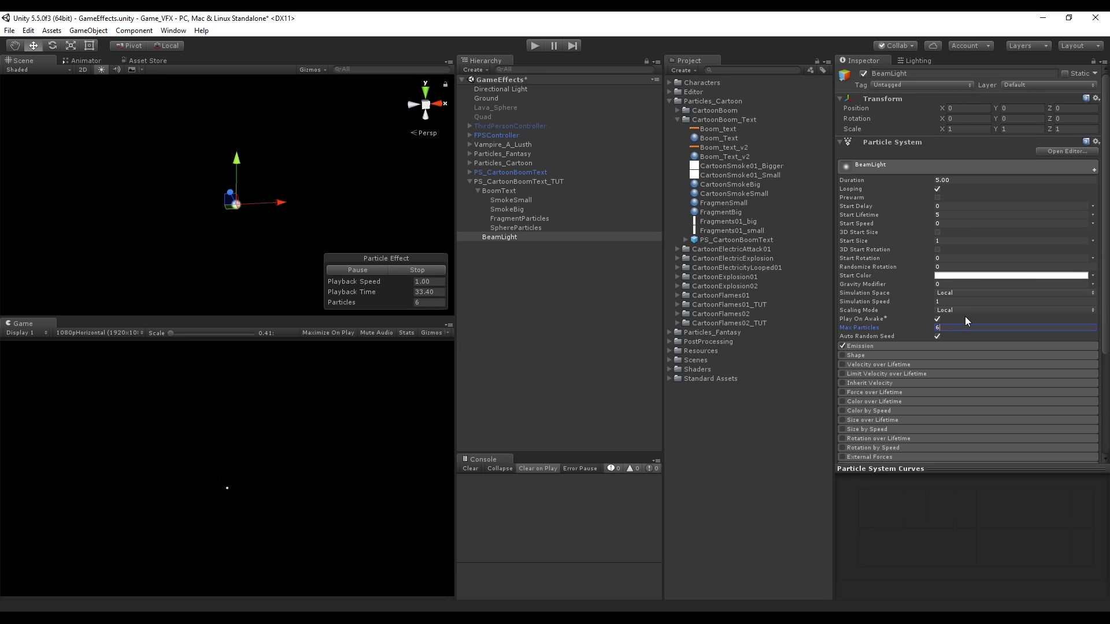
{"action": "type", "text": "6"}
{"action": "left_click", "coordinate": [943, 345]}
{"action": "left_click", "coordinate": [948, 356]}
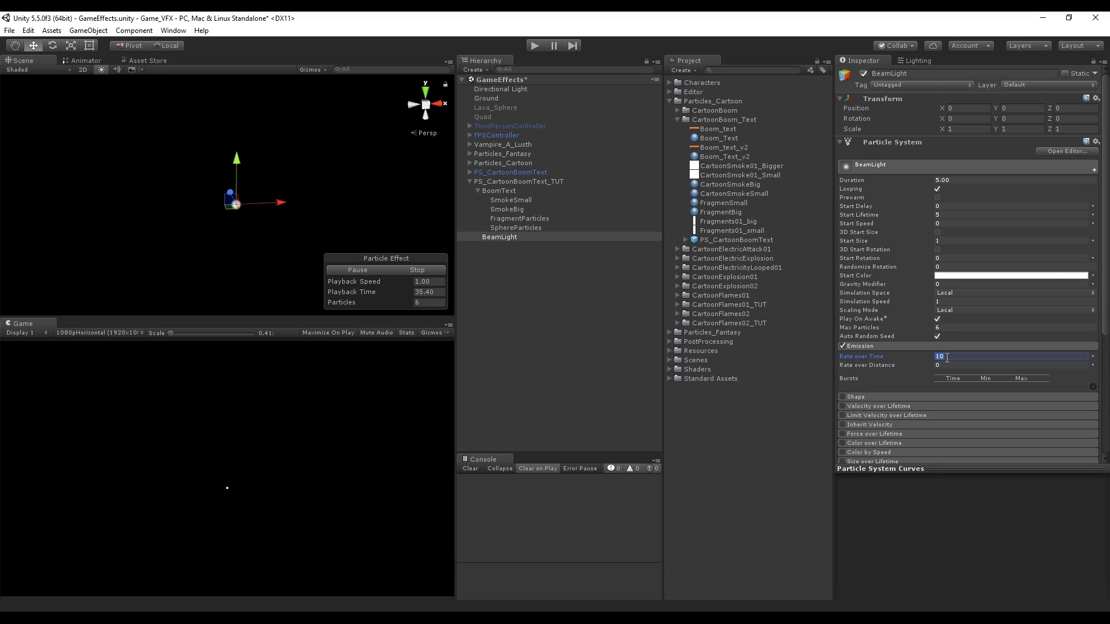
- Set BeamLight's Start Size to Random Between Two Constants, 13 and 18, and its Duration to 4
{"action": "left_click", "coordinate": [1095, 240]}
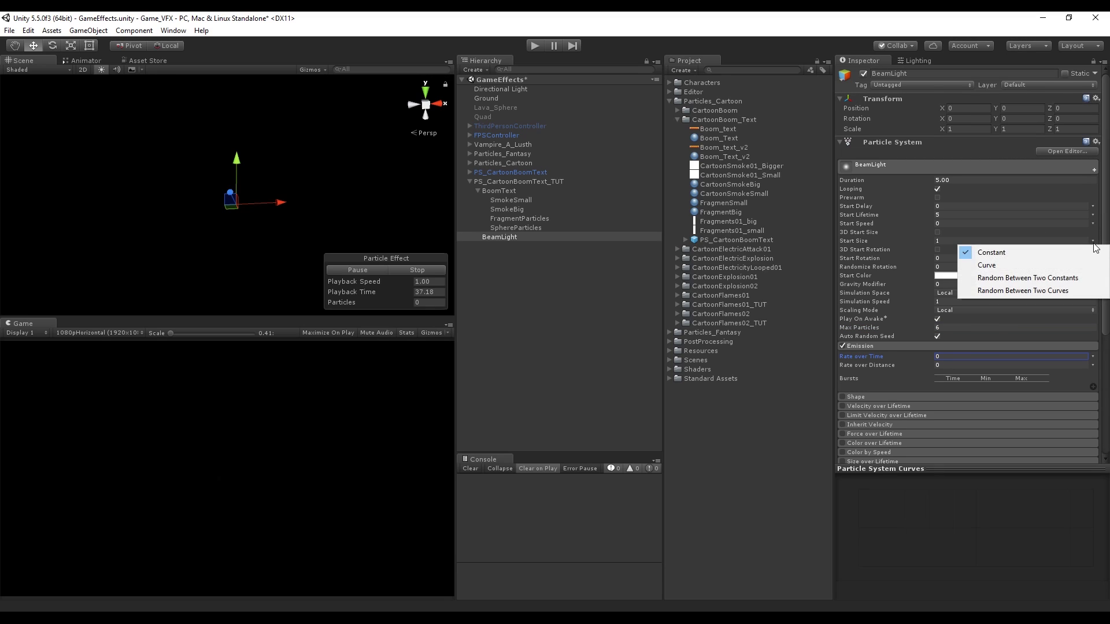
{"action": "left_click", "coordinate": [994, 278]}
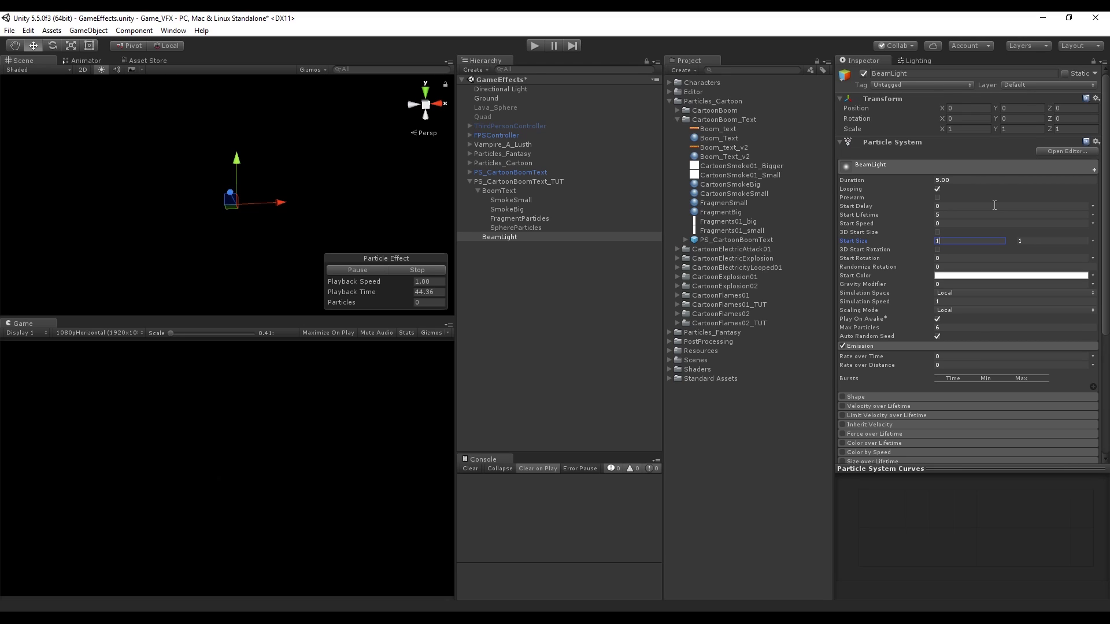
{"action": "key", "text": "Tab"}
{"action": "left_click", "coordinate": [409, 269]}
{"action": "left_click", "coordinate": [350, 269]}
{"action": "left_click", "coordinate": [403, 268]}
{"action": "left_click", "coordinate": [352, 269]}
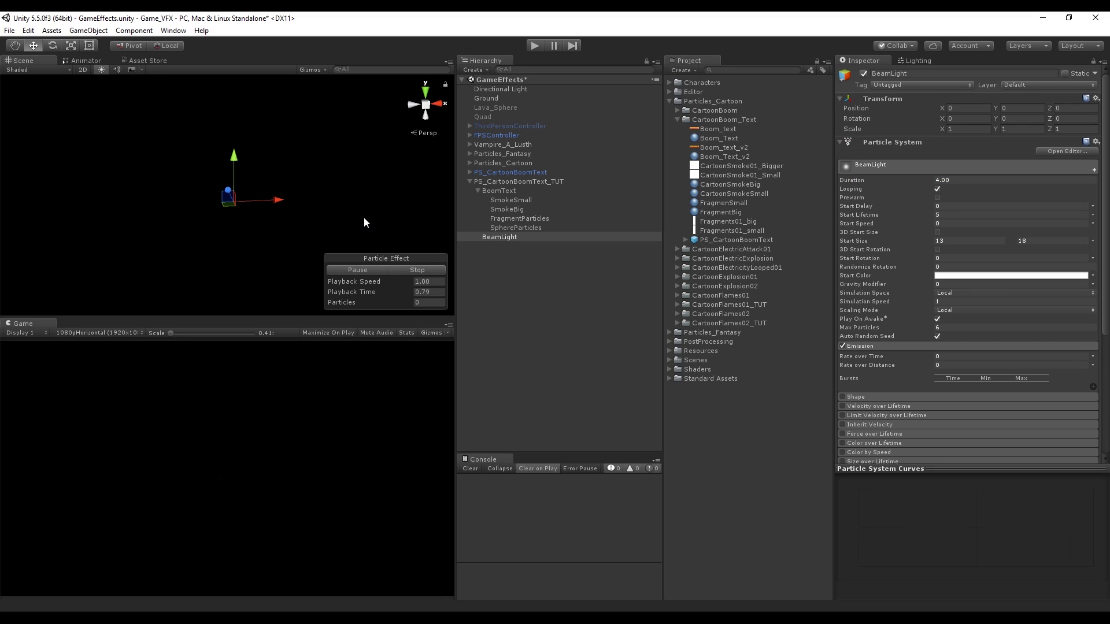
{"action": "left_click", "coordinate": [417, 269]}
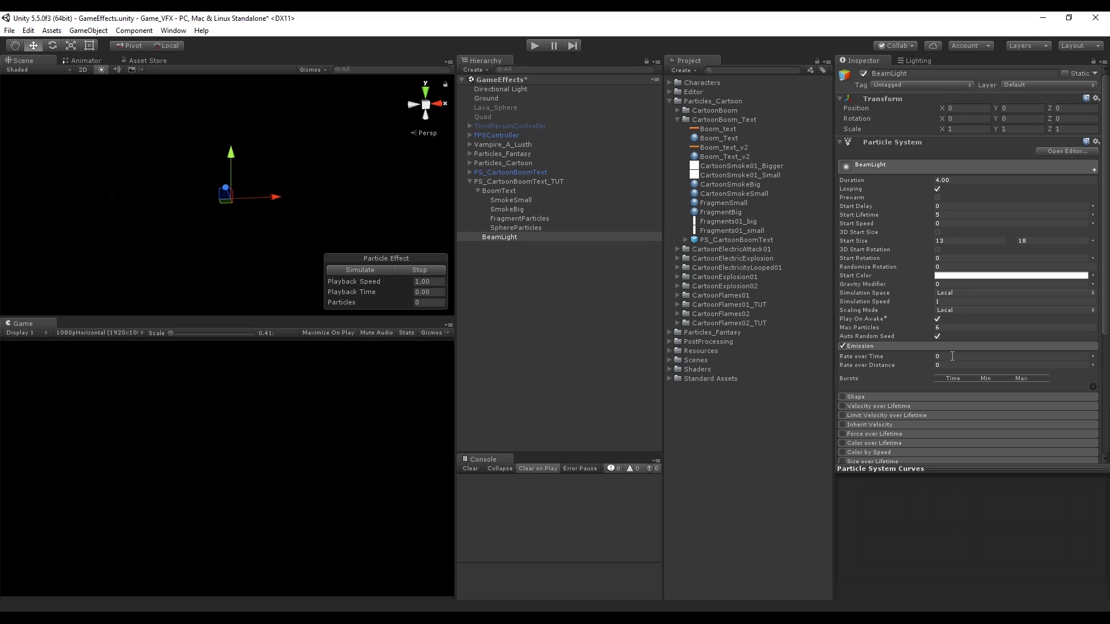
- Add an emission burst at time 0 with Min 1 and Max 6 particles to BeamLight and preview it
{"action": "left_click", "coordinate": [1090, 386]}
{"action": "left_click", "coordinate": [1004, 388]}
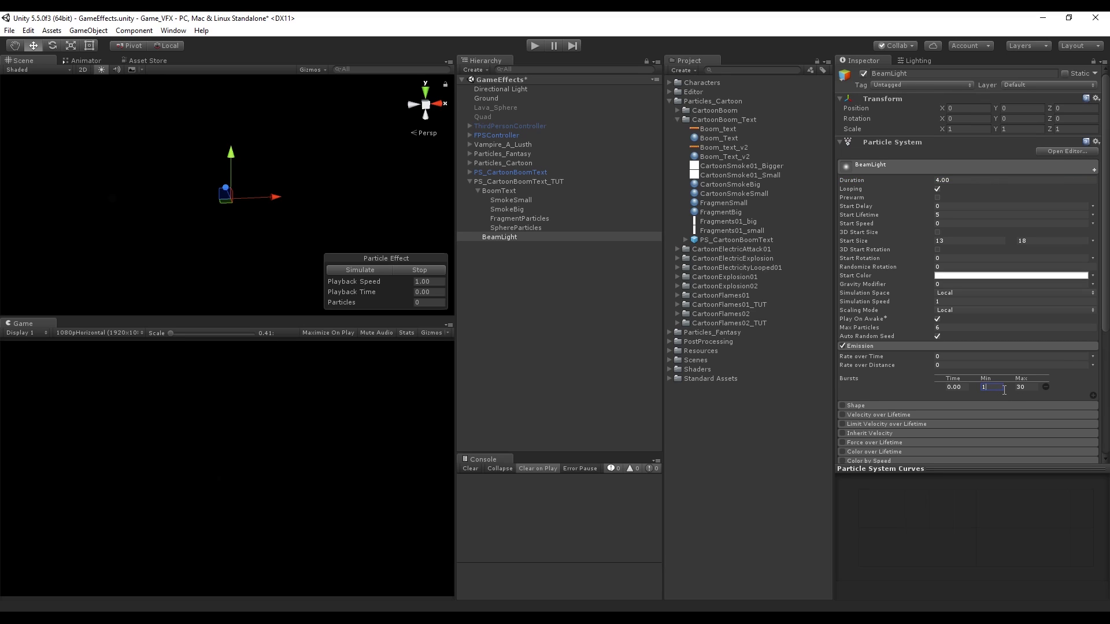
{"action": "left_click", "coordinate": [360, 270]}
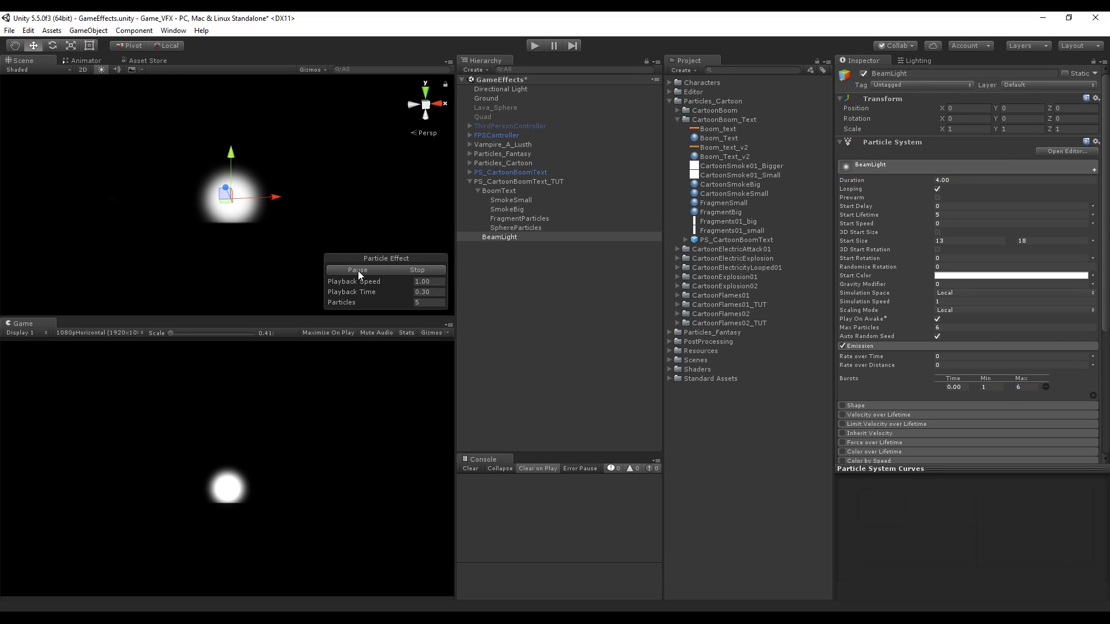
{"action": "left_click", "coordinate": [419, 270]}
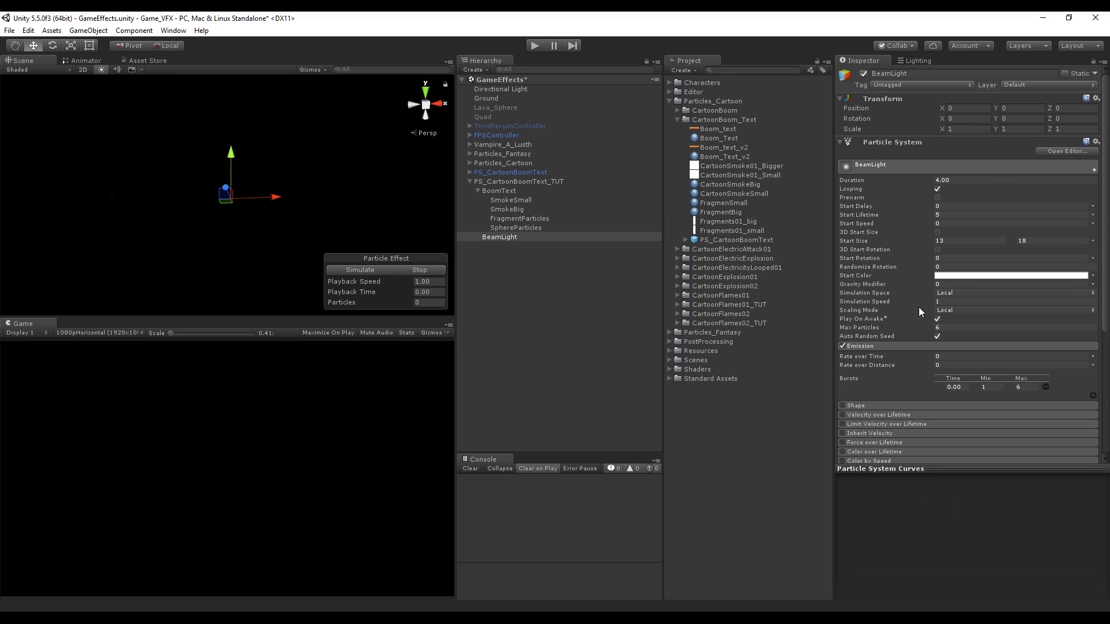
- Set the Max Particle Size to 3 in BeamLight's Renderer settings
{"action": "scroll", "coordinate": [918, 307], "scroll_direction": "down", "scroll_amount": 5}
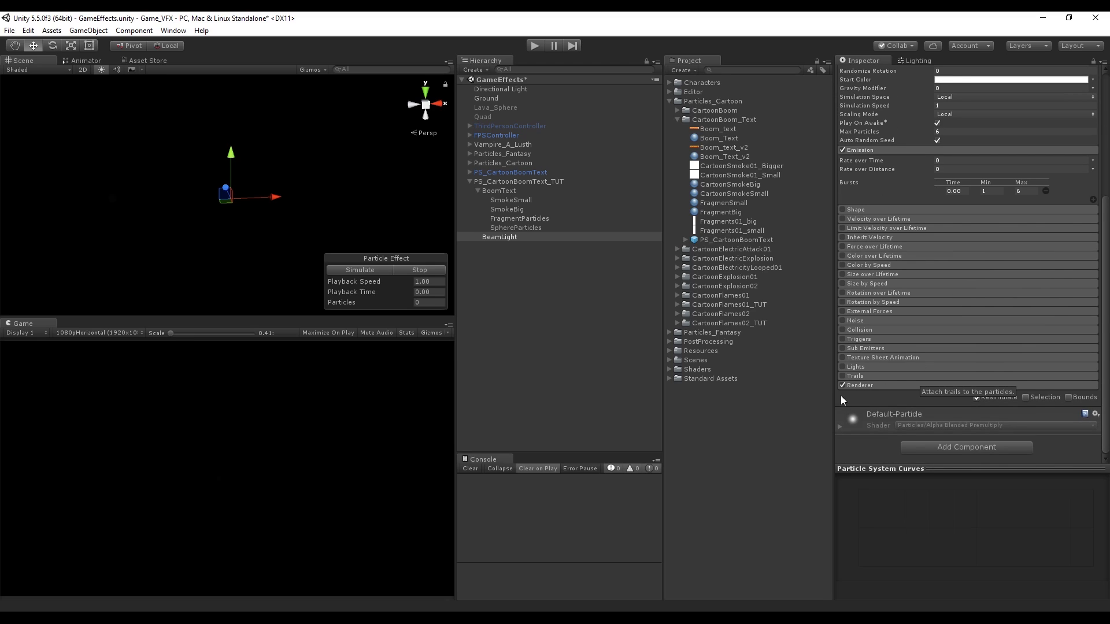
{"action": "left_click", "coordinate": [859, 385]}
{"action": "scroll", "coordinate": [859, 386], "scroll_direction": "down", "scroll_amount": 3}
{"action": "left_click", "coordinate": [957, 342]}
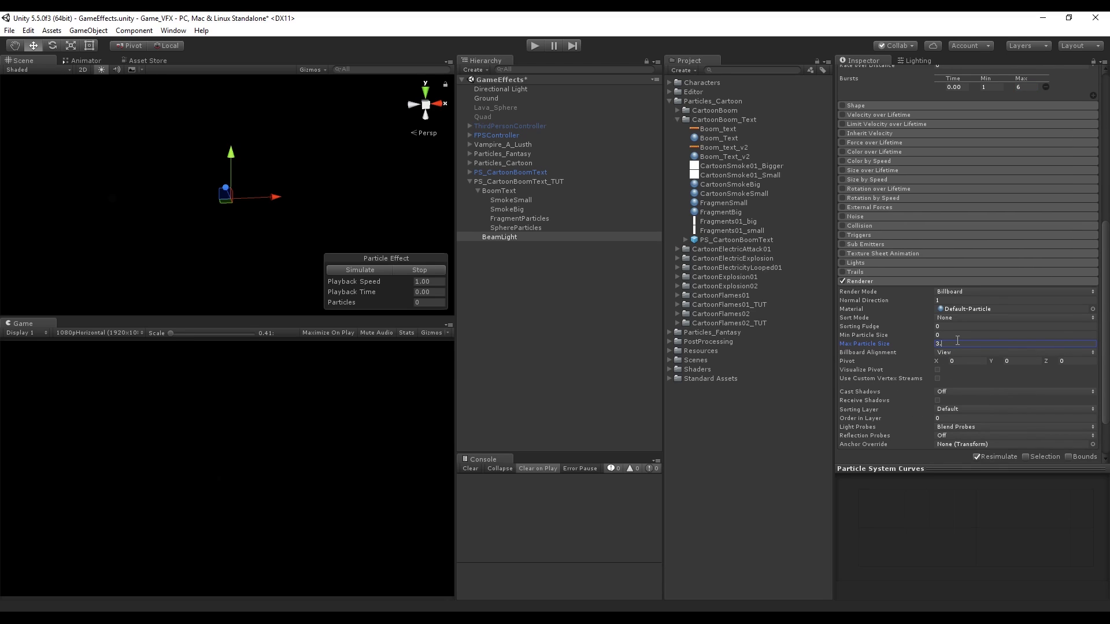
{"action": "left_click", "coordinate": [862, 281]}
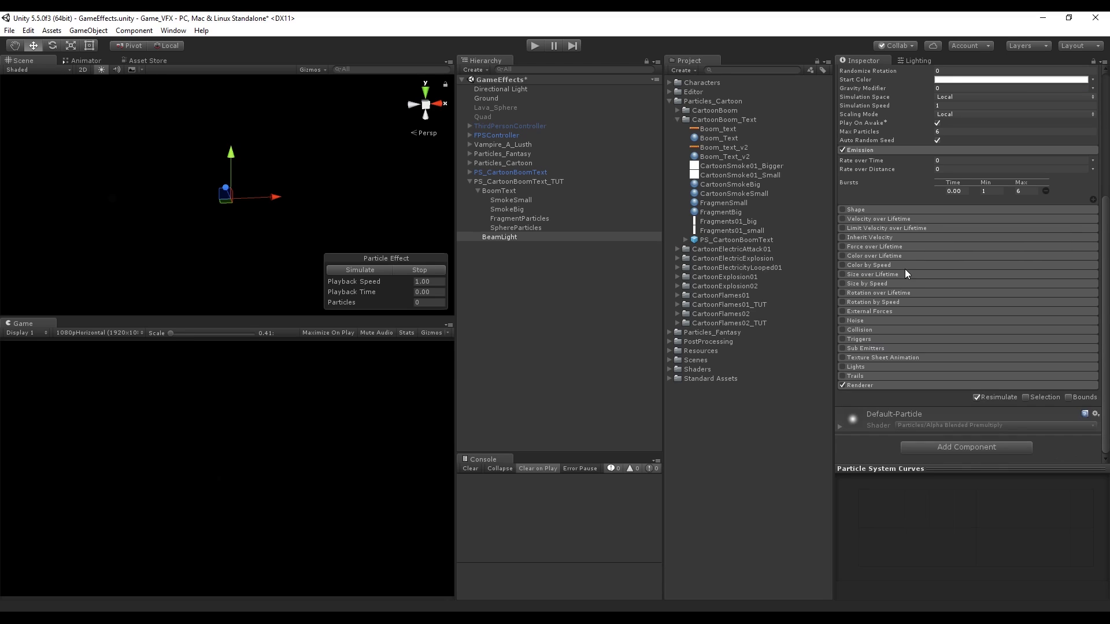
- Enable Color over Lifetime with the white fade-in, fade-out gradient preset and move its second alpha key to about 6.5%
{"action": "left_click", "coordinate": [867, 256]}
{"action": "left_click", "coordinate": [958, 266]}
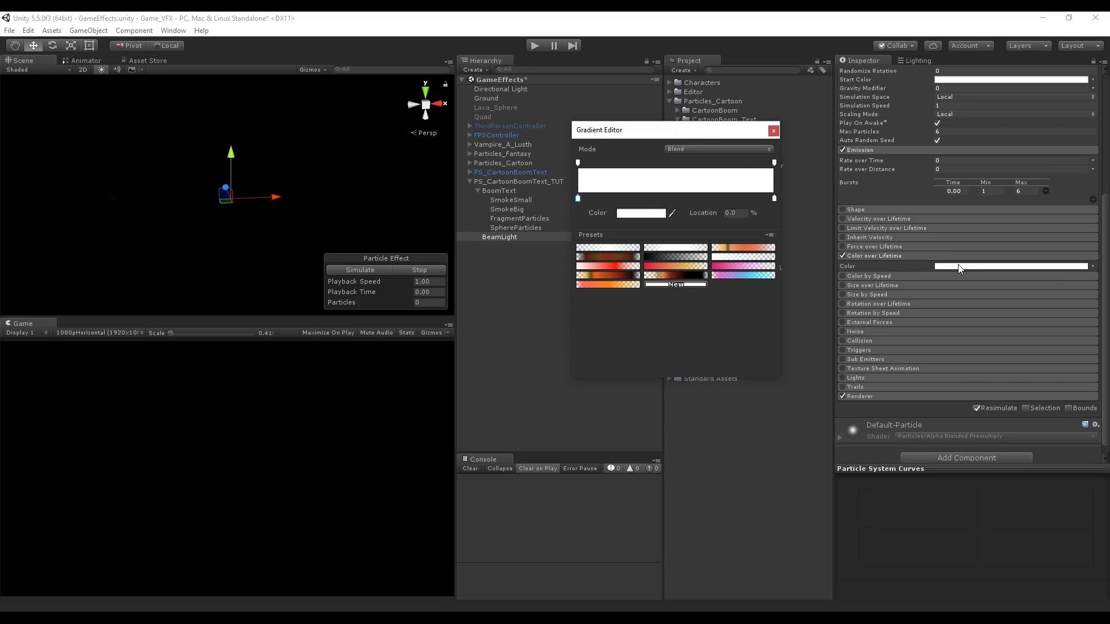
{"action": "left_click", "coordinate": [608, 247]}
{"action": "left_click_drag", "start_coordinate": [642, 163], "coordinate": [590, 163]}
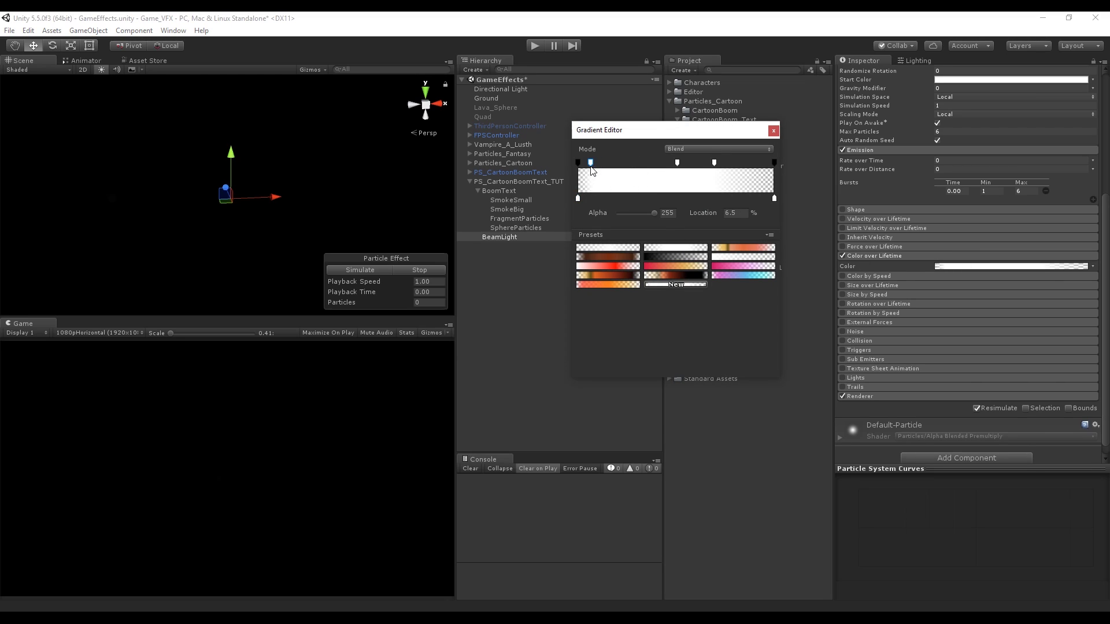
{"action": "left_click", "coordinate": [678, 163]}
{"action": "left_click", "coordinate": [773, 131]}
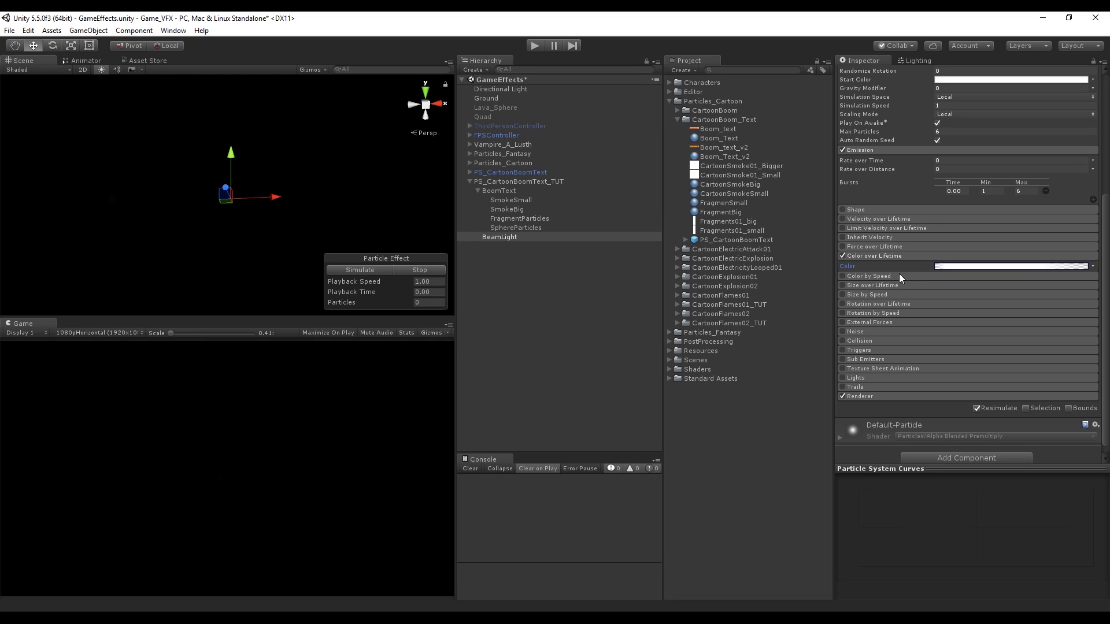
- Enable Size over Lifetime with a curve preset that rises fast and drops at the end, raise its late key slightly, and preview
{"action": "left_click", "coordinate": [874, 286]}
{"action": "left_click", "coordinate": [855, 258]}
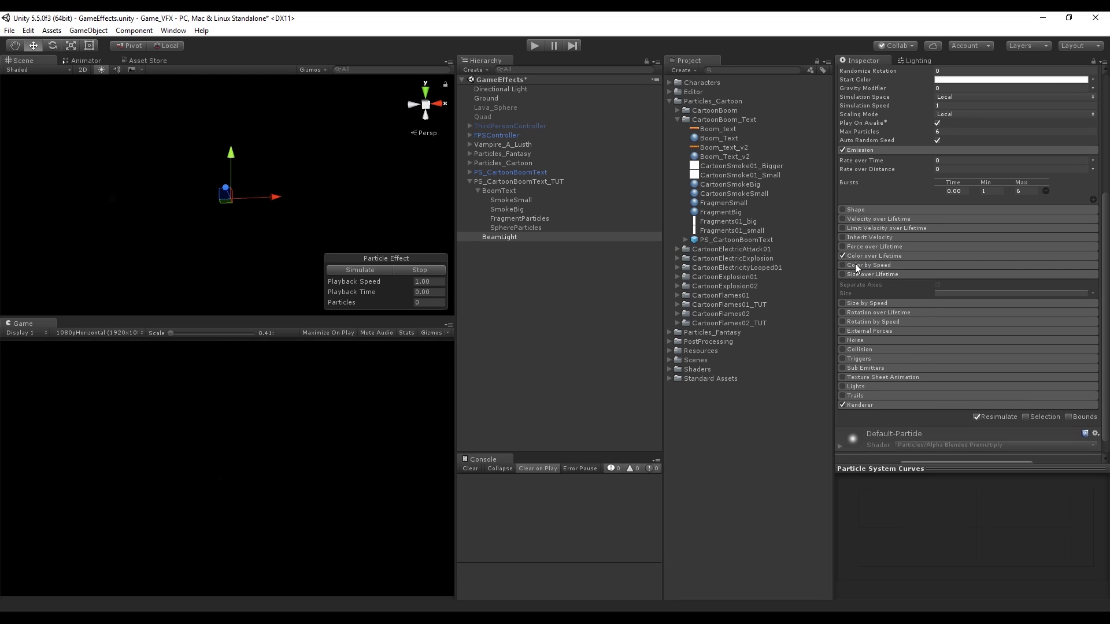
{"action": "left_click", "coordinate": [842, 273]}
{"action": "left_click", "coordinate": [938, 294]}
{"action": "left_click", "coordinate": [862, 591]}
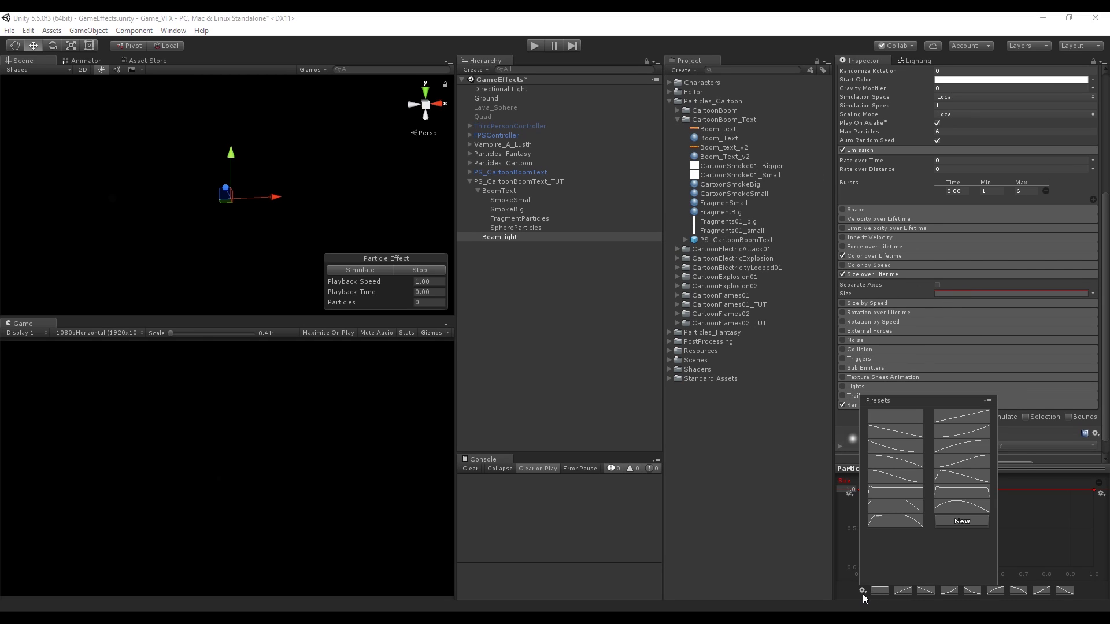
{"action": "left_click", "coordinate": [950, 497]}
{"action": "left_click_drag", "start_coordinate": [1083, 501], "coordinate": [1079, 496]}
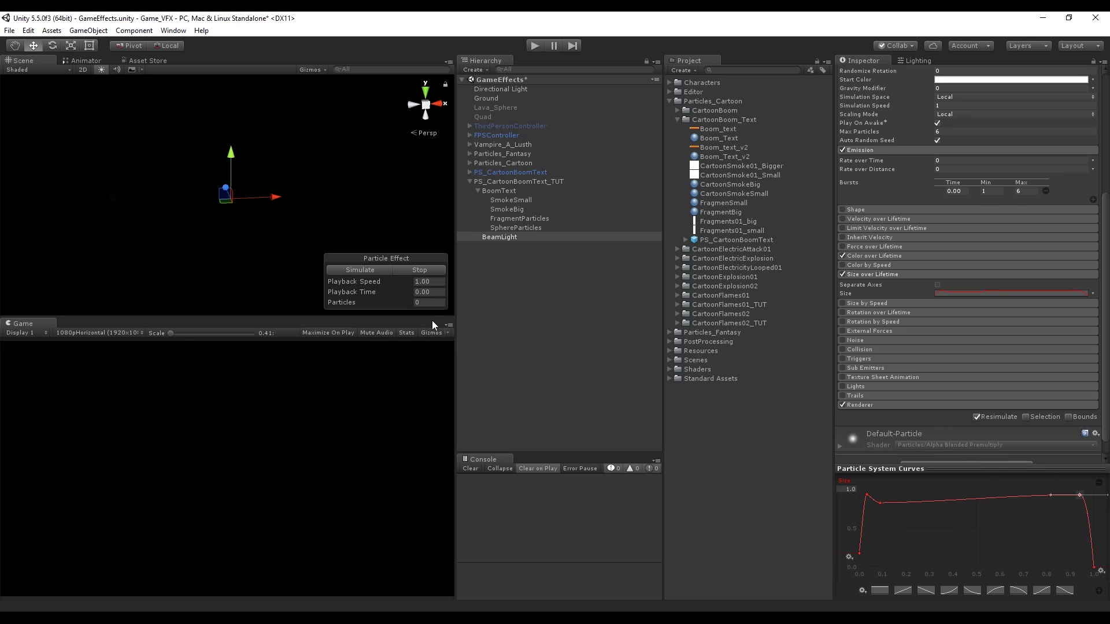
{"action": "left_click", "coordinate": [361, 269]}
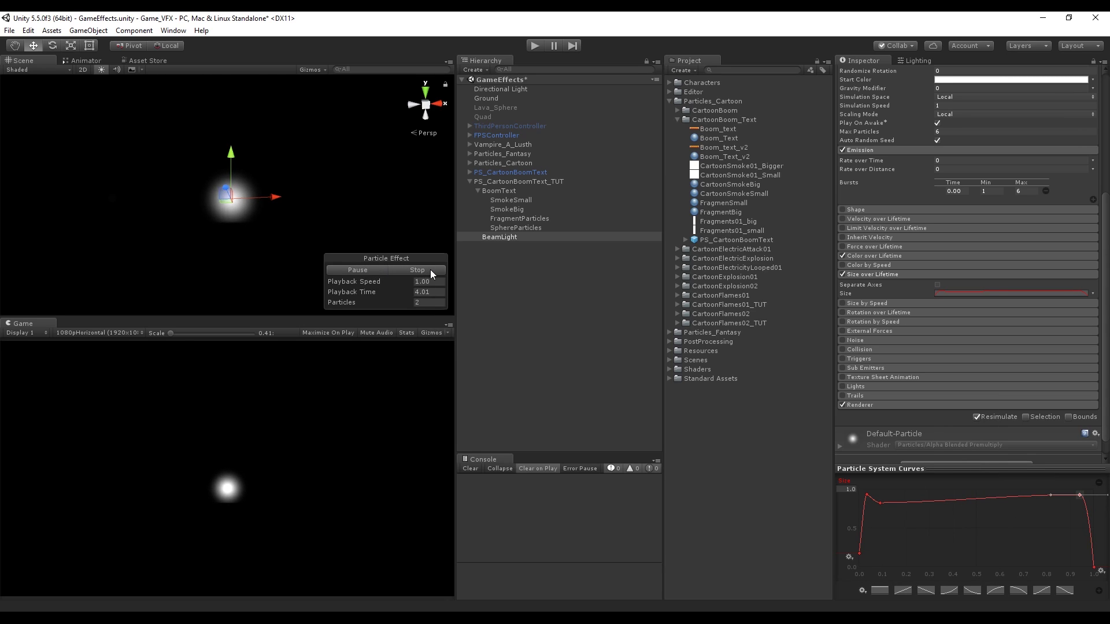
{"action": "left_click", "coordinate": [406, 270]}
- Set BeamLight's Start Lifetime to Random Between Two Constants, 1 and 2
{"action": "scroll", "coordinate": [1005, 351], "scroll_direction": "up", "scroll_amount": 5}
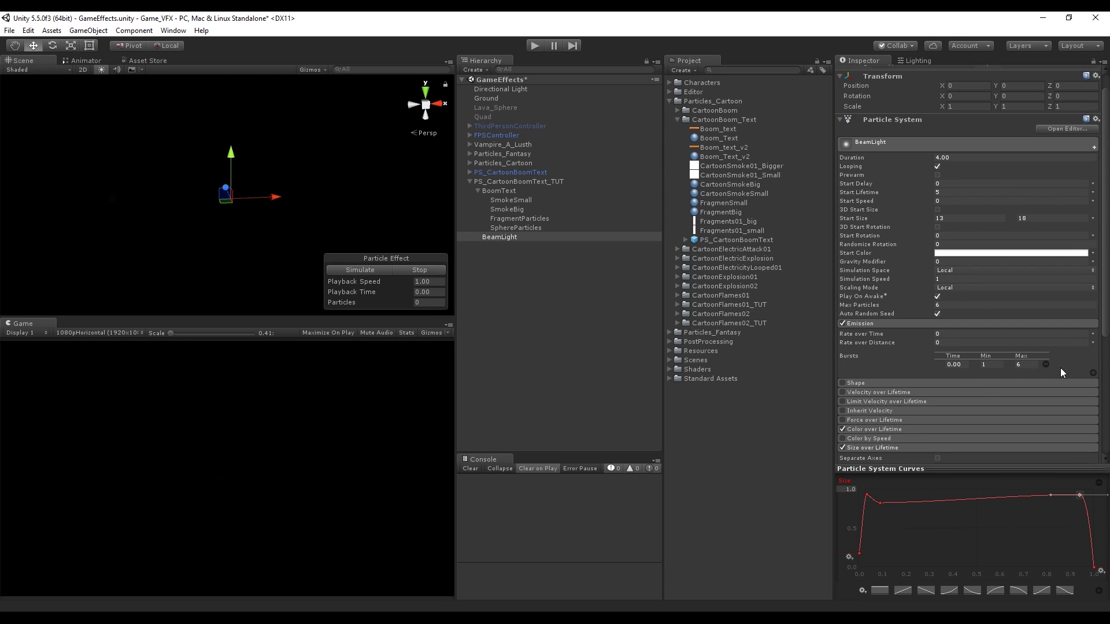
{"action": "left_click", "coordinate": [1092, 192]}
{"action": "left_click", "coordinate": [1040, 215]}
{"action": "left_click", "coordinate": [1093, 192]}
{"action": "left_click", "coordinate": [1073, 226]}
{"action": "left_click", "coordinate": [960, 192]}
{"action": "type", "text": "1"}
{"action": "left_click", "coordinate": [1038, 193]}
{"action": "type", "text": "2"}
- Set BeamLight's Start Color to Random Between Two Colors, light orange and red F03C3C, both with reduced alpha
{"action": "left_click", "coordinate": [1092, 253]}
{"action": "left_click", "coordinate": [982, 282]}
{"action": "left_click", "coordinate": [1012, 253]}
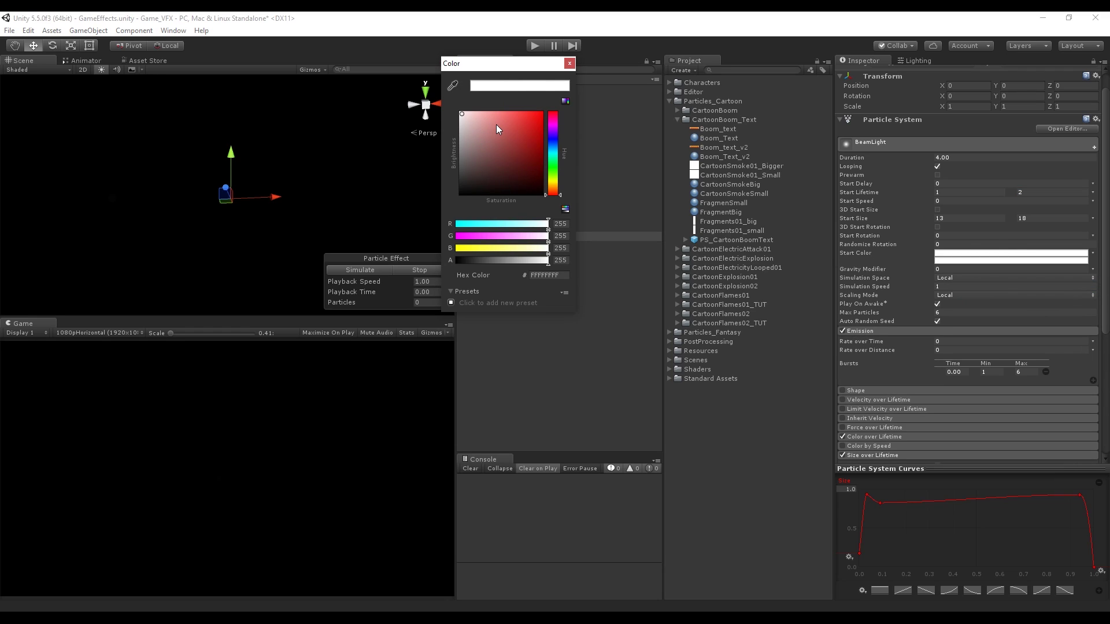
{"action": "left_click_drag", "start_coordinate": [553, 180], "coordinate": [509, 119]}
{"action": "left_click_drag", "start_coordinate": [537, 260], "coordinate": [512, 260]}
{"action": "left_click", "coordinate": [552, 195]}
{"action": "left_click_drag", "start_coordinate": [526, 124], "coordinate": [522, 119]}
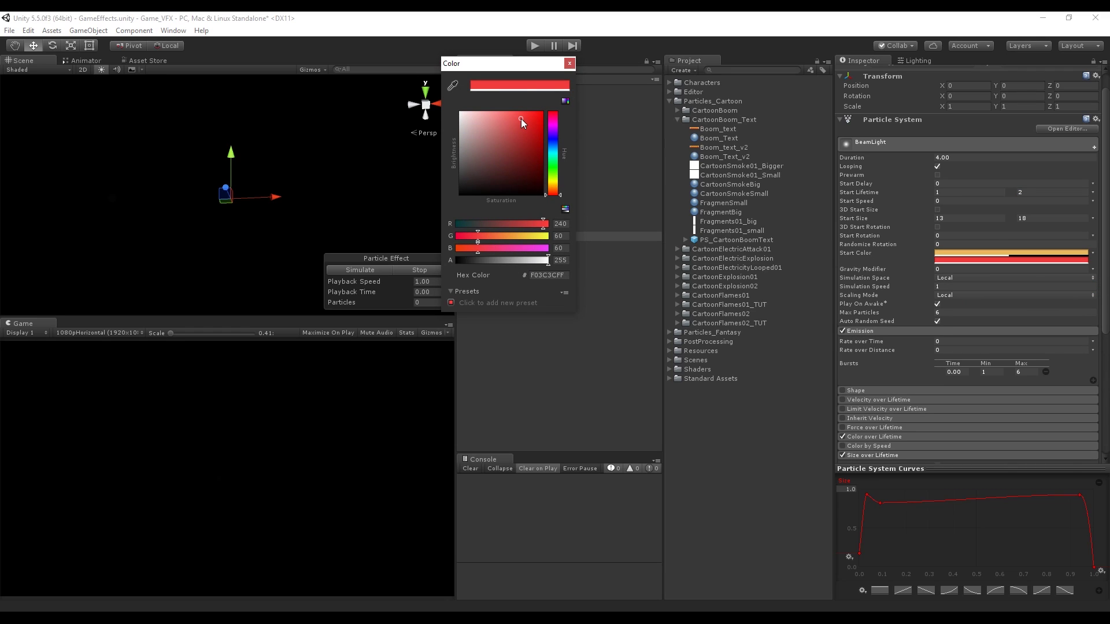
{"action": "left_click_drag", "start_coordinate": [524, 260], "coordinate": [485, 255]}
{"action": "left_click", "coordinate": [932, 296]}
- Make BeamLight a child of BoomText
{"action": "scroll", "coordinate": [958, 311], "scroll_direction": "down", "scroll_amount": 5}
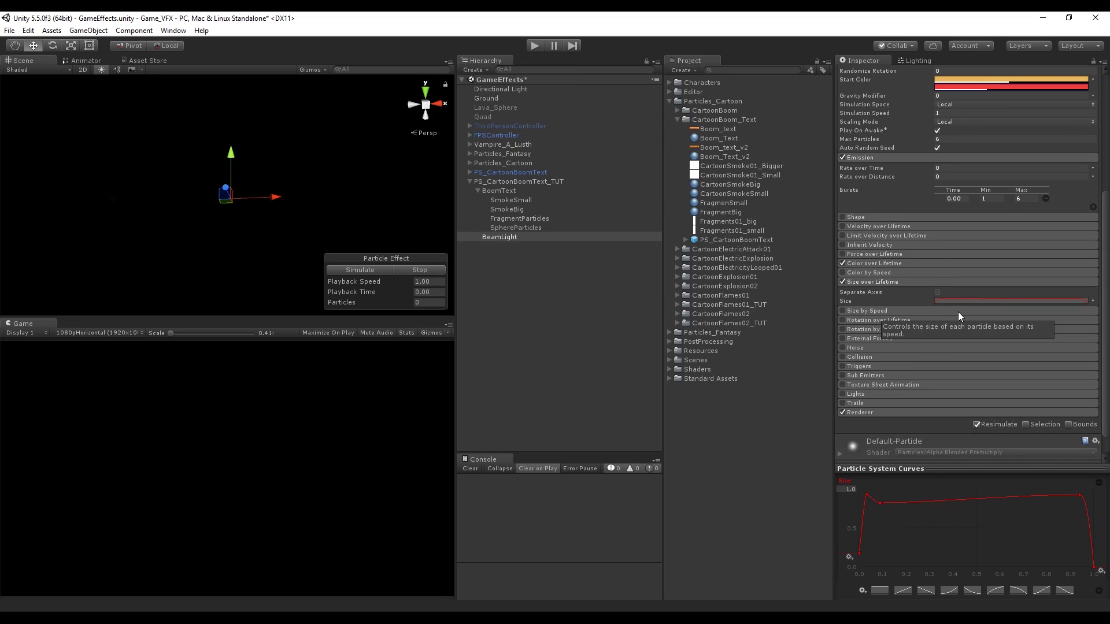
{"action": "scroll", "coordinate": [948, 310], "scroll_direction": "down", "scroll_amount": 1}
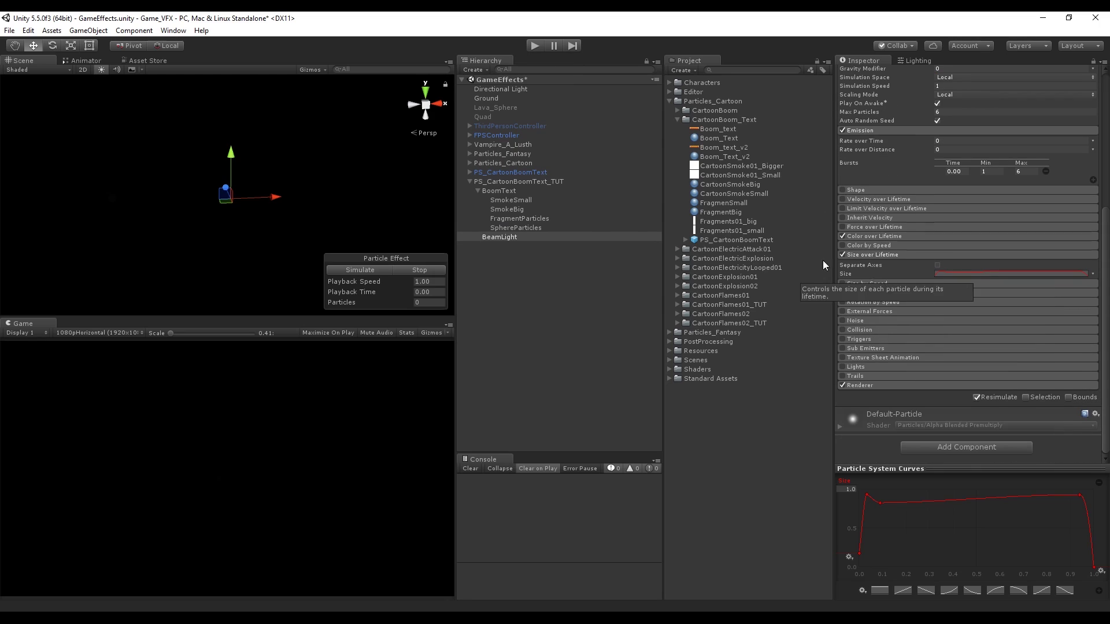
{"action": "left_click_drag", "start_coordinate": [496, 232], "coordinate": [498, 189]}
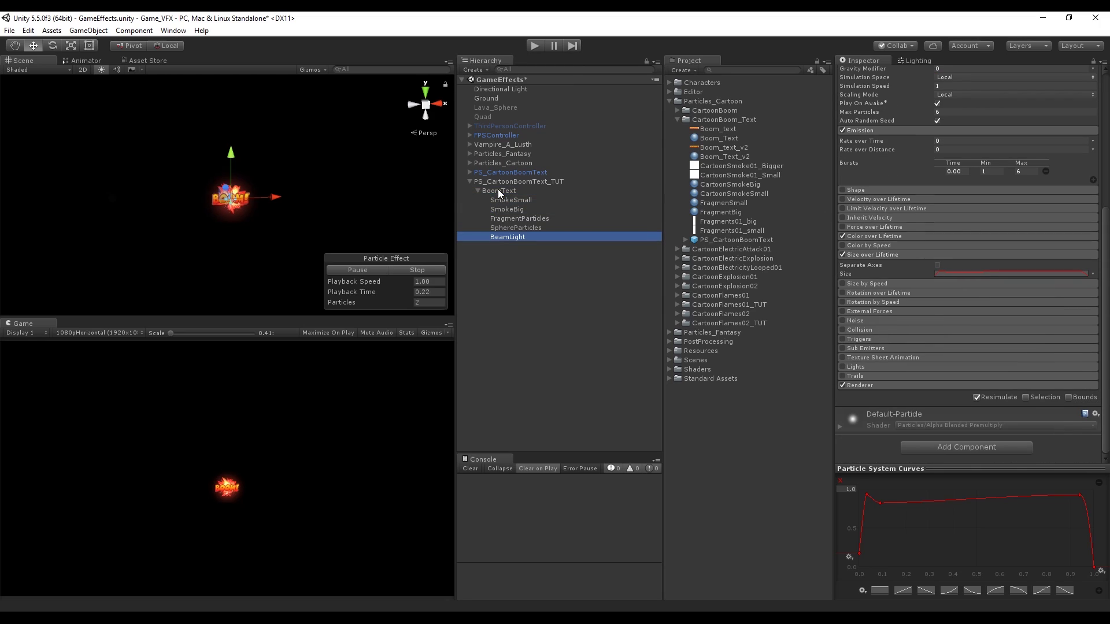
- Preview the whole effect up close, and set BeamLight's Start Size to 10 and 16 with a deeper orange Start Color
{"action": "left_click", "coordinate": [498, 189]}
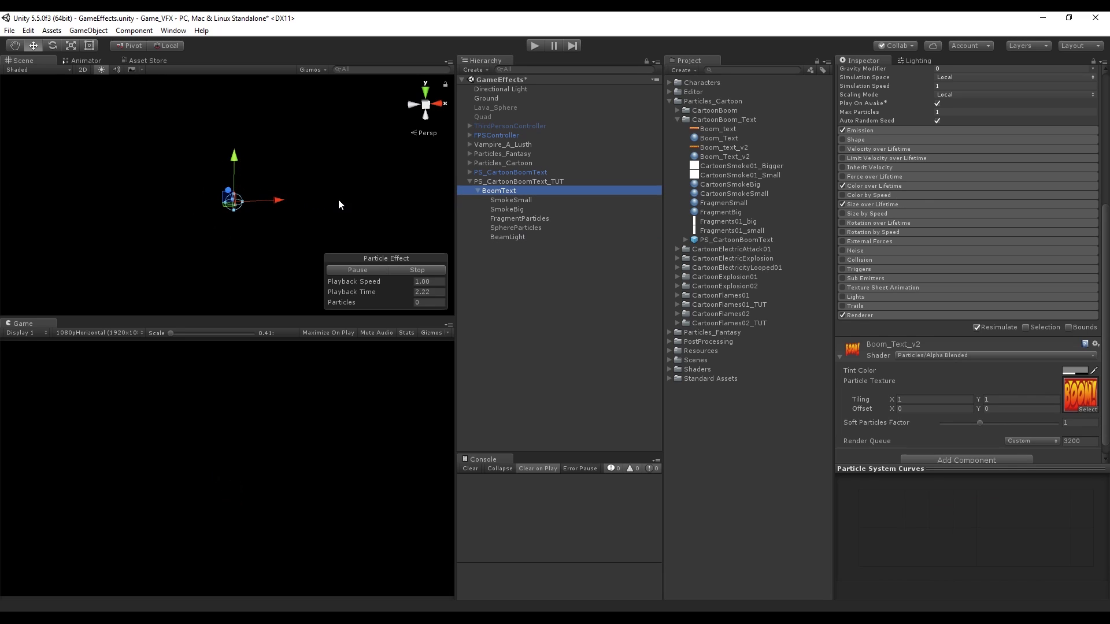
{"action": "middle_click_drag", "start_coordinate": [338, 199], "coordinate": [324, 183]}
{"action": "scroll", "coordinate": [346, 191], "scroll_direction": "up", "scroll_amount": 1}
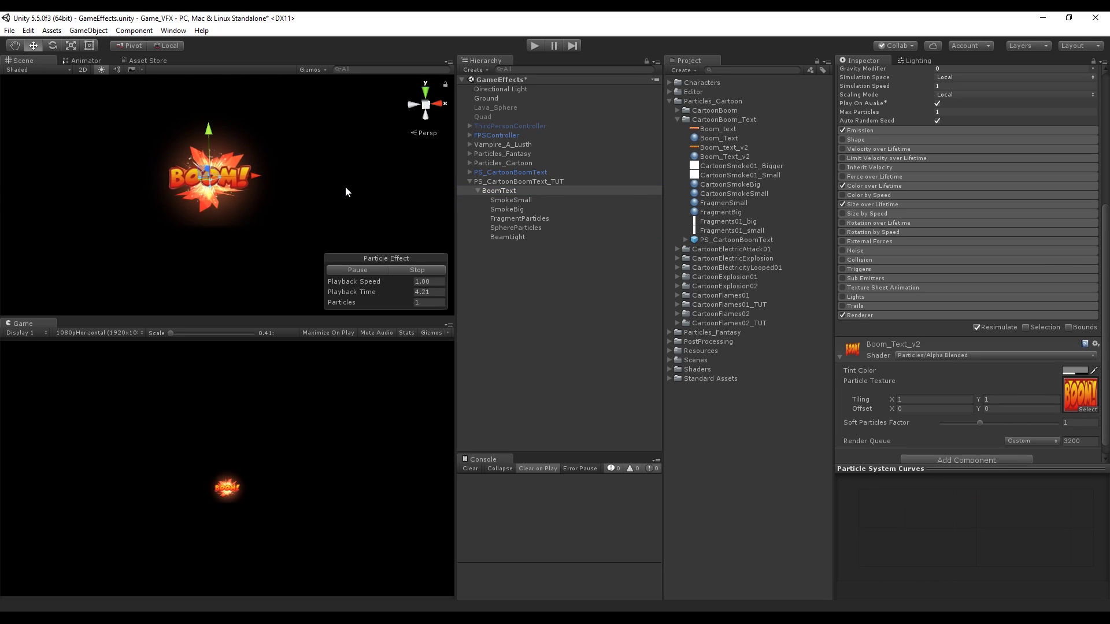
{"action": "left_click", "coordinate": [507, 237]}
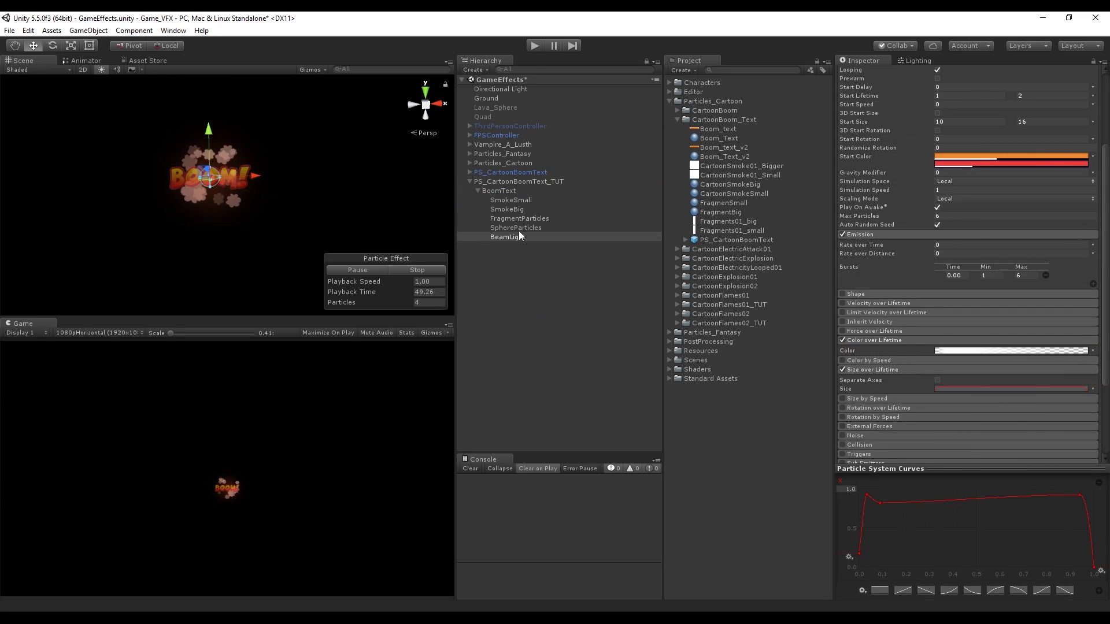
- Add a point light to the scene, name it BeamLight and set its Range to 4
{"action": "left_click", "coordinate": [520, 279]}
{"action": "right_click", "coordinate": [520, 275]}
{"action": "mouse_move", "coordinate": [574, 415]}
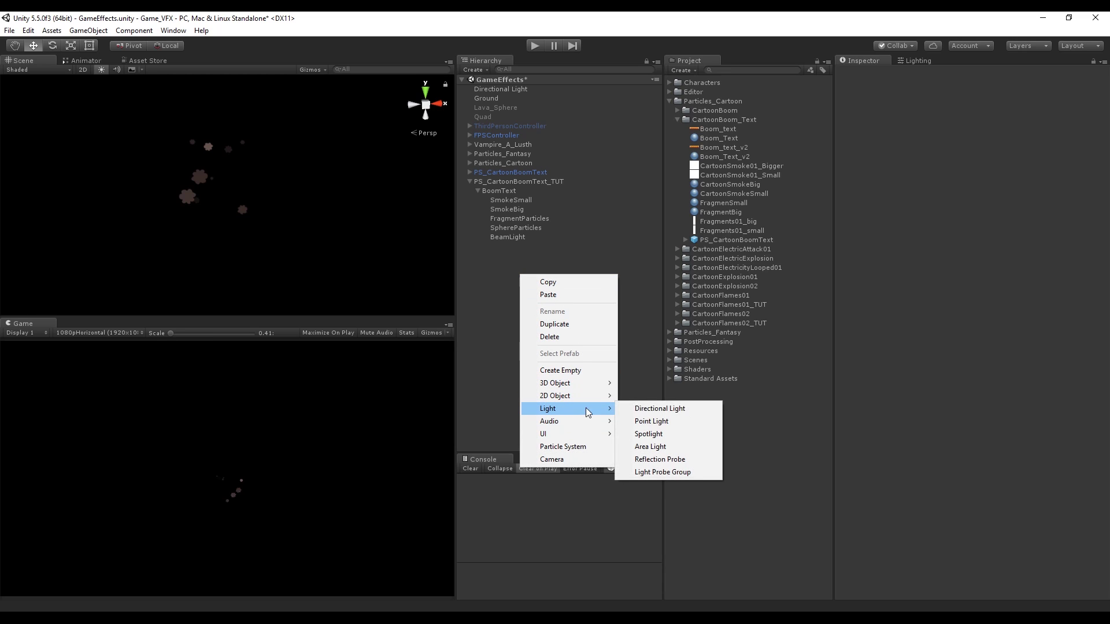
{"action": "left_click", "coordinate": [676, 424]}
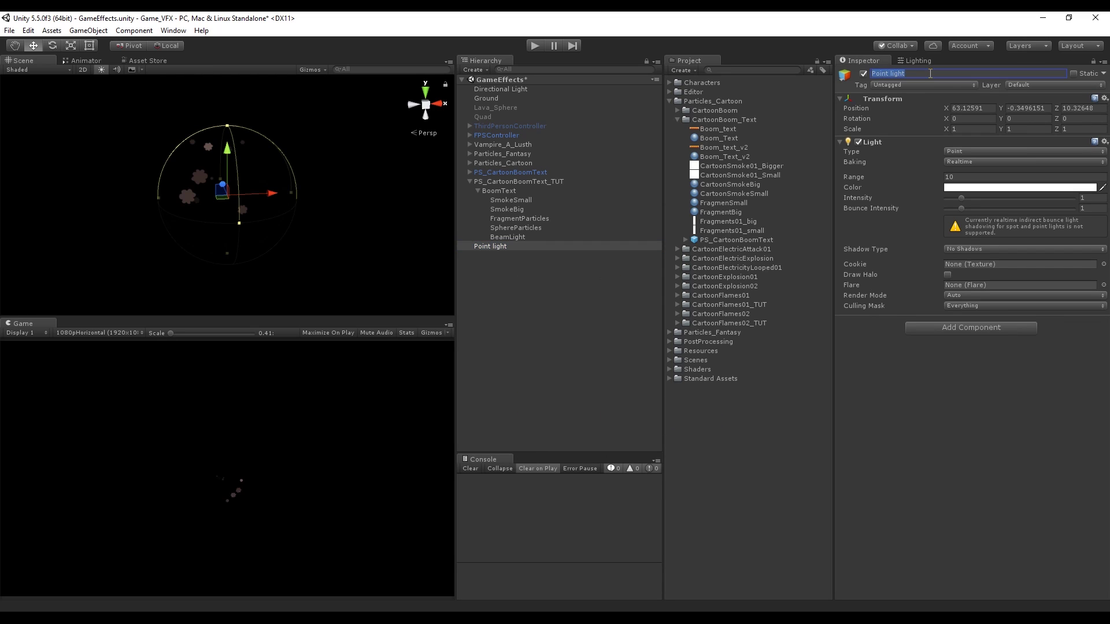
{"action": "type", "text": "BeamLight"}
{"action": "key", "text": "Return"}
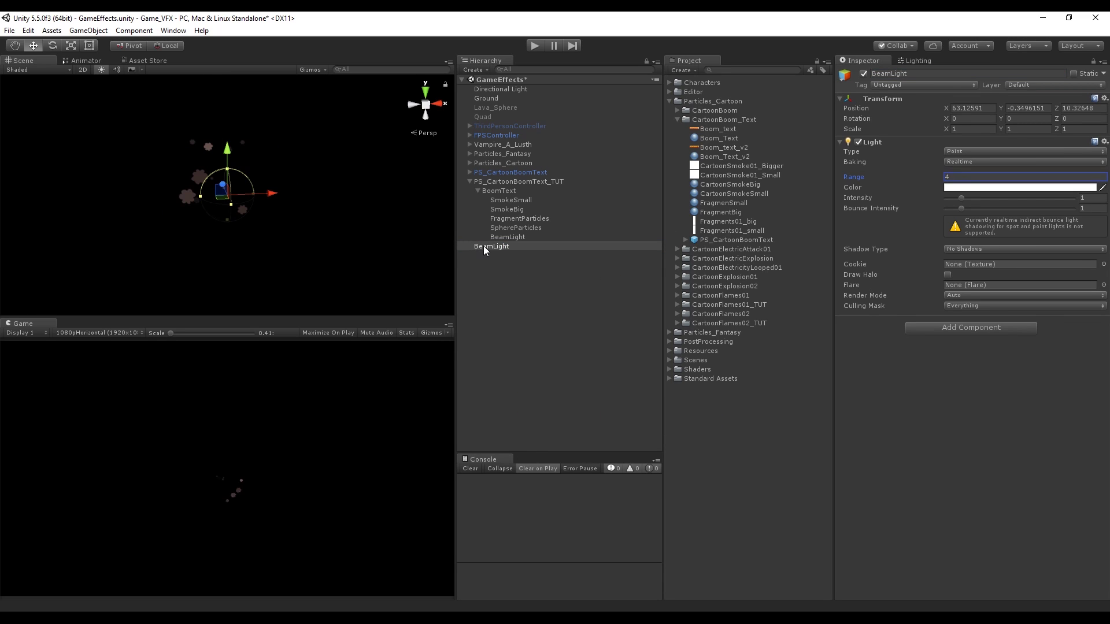
- Save the BeamLight point light as a prefab in the CartoonBoom_Text folder and delete its copy from the scene
{"action": "left_click_drag", "start_coordinate": [483, 245], "coordinate": [702, 122]}
{"action": "left_click", "coordinate": [517, 243]}
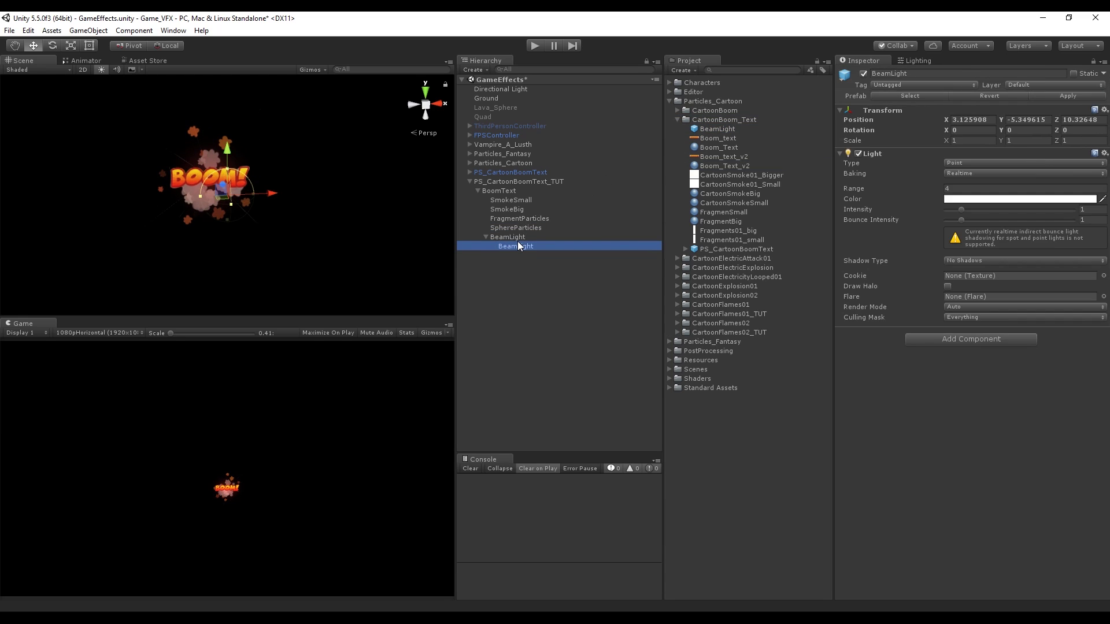
{"action": "key", "text": "Delete"}
{"action": "left_click", "coordinate": [740, 127]}
- Enable the Lights module on the BeamLight particle system, assign the BeamLight light prefab and set Ratio to 1
{"action": "left_click", "coordinate": [514, 237]}
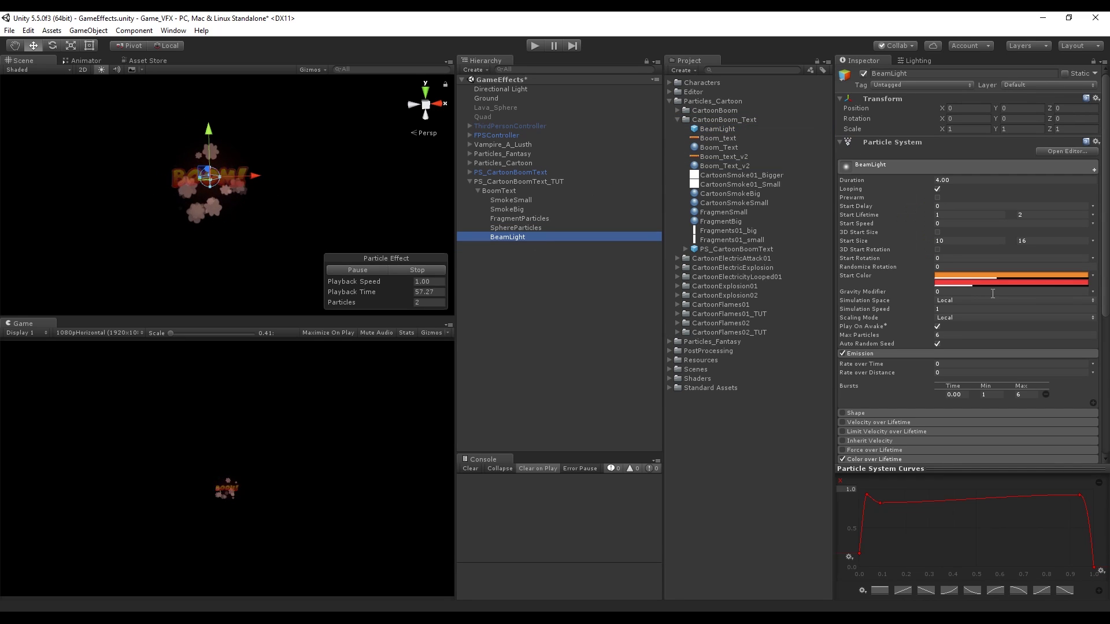
{"action": "scroll", "coordinate": [911, 345], "scroll_direction": "down", "scroll_amount": 10}
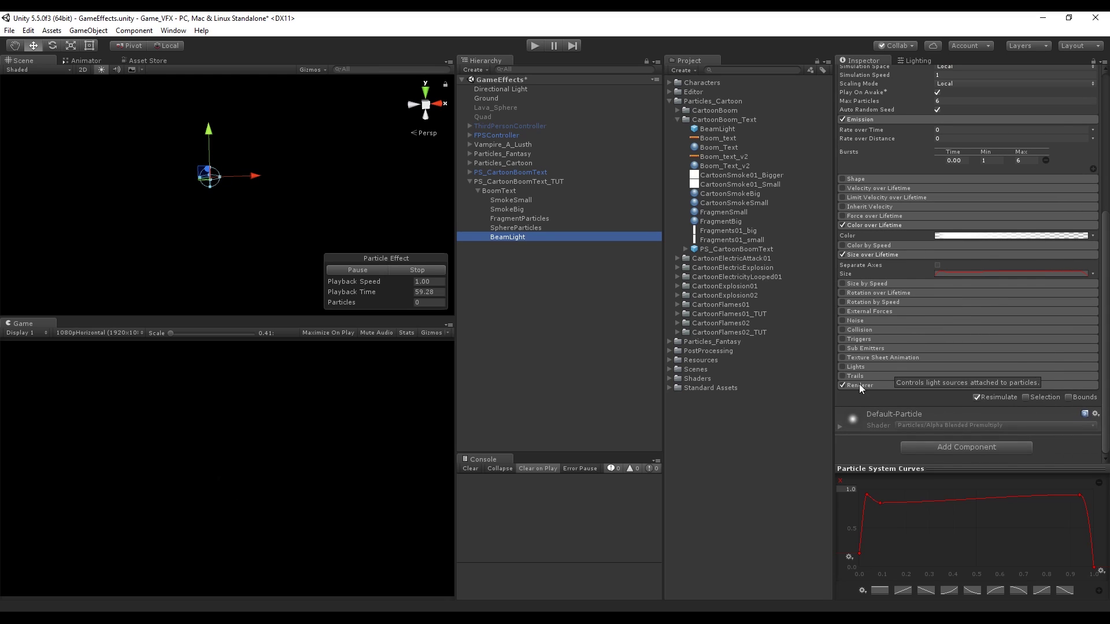
{"action": "left_click", "coordinate": [862, 372]}
{"action": "left_click", "coordinate": [862, 373]}
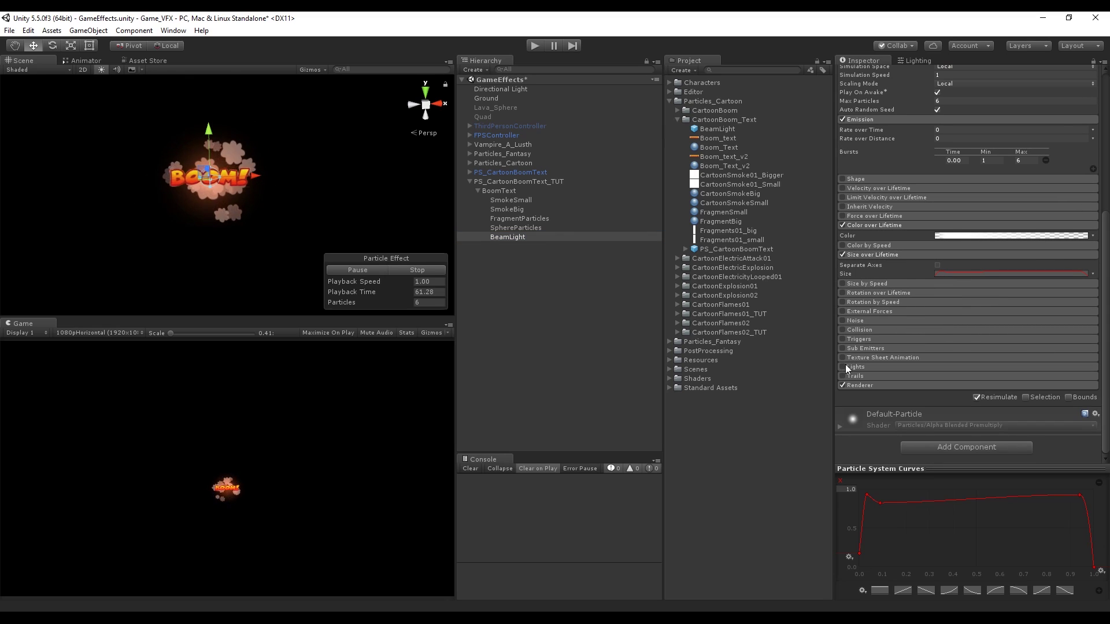
{"action": "left_click", "coordinate": [842, 366]}
{"action": "left_click", "coordinate": [864, 366]}
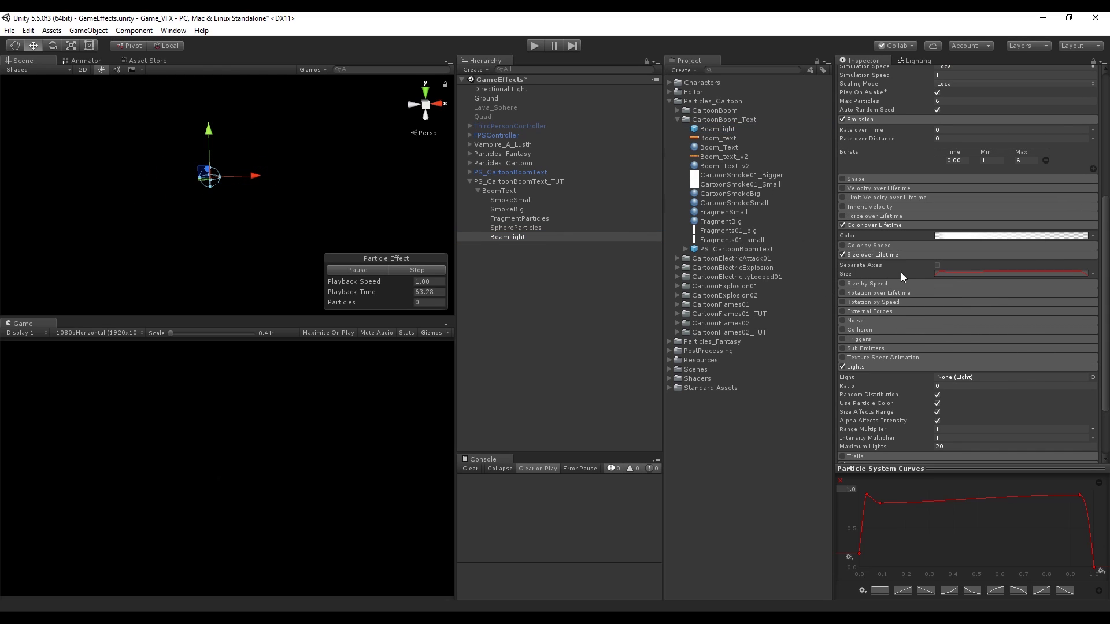
{"action": "left_click_drag", "start_coordinate": [903, 277], "coordinate": [959, 376]}
{"action": "left_click", "coordinate": [951, 385]}
{"action": "type", "text": "1"}
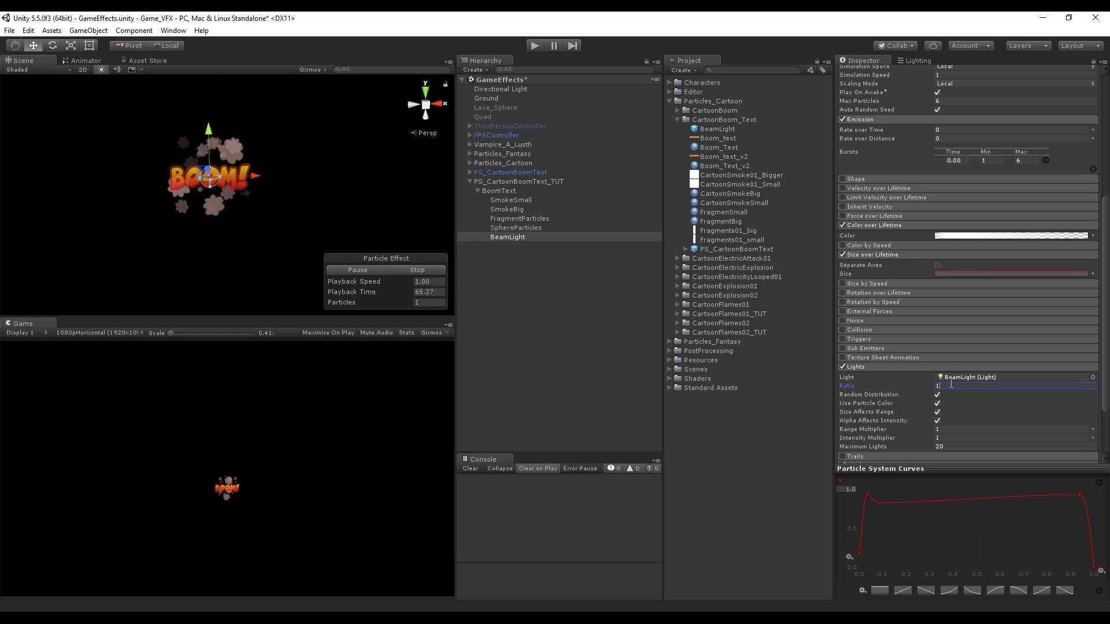
- Randomize the lights' Range Multiplier between 0.6 and 1 and Intensity Multiplier between 0.8 and 1.4, with Maximum Lights 1
{"action": "scroll", "coordinate": [1025, 397], "scroll_direction": "down", "scroll_amount": 3}
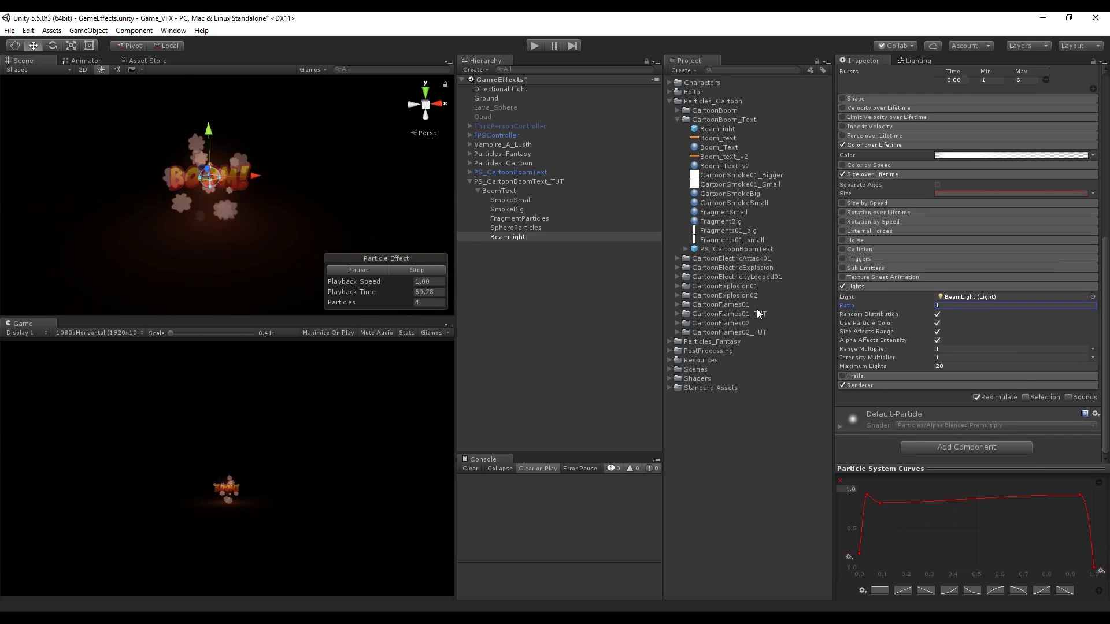
{"action": "left_click", "coordinate": [1093, 353]}
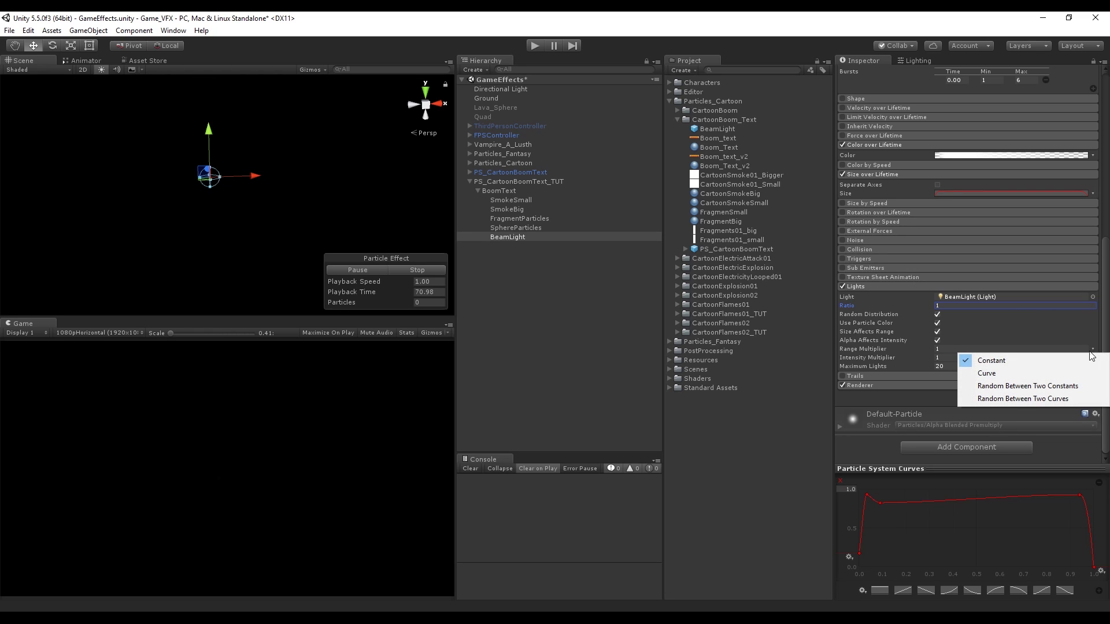
{"action": "left_click", "coordinate": [994, 383]}
- Replay the particle simulation several times to check the explosion with its light, and stop it
{"action": "left_click", "coordinate": [354, 270]}
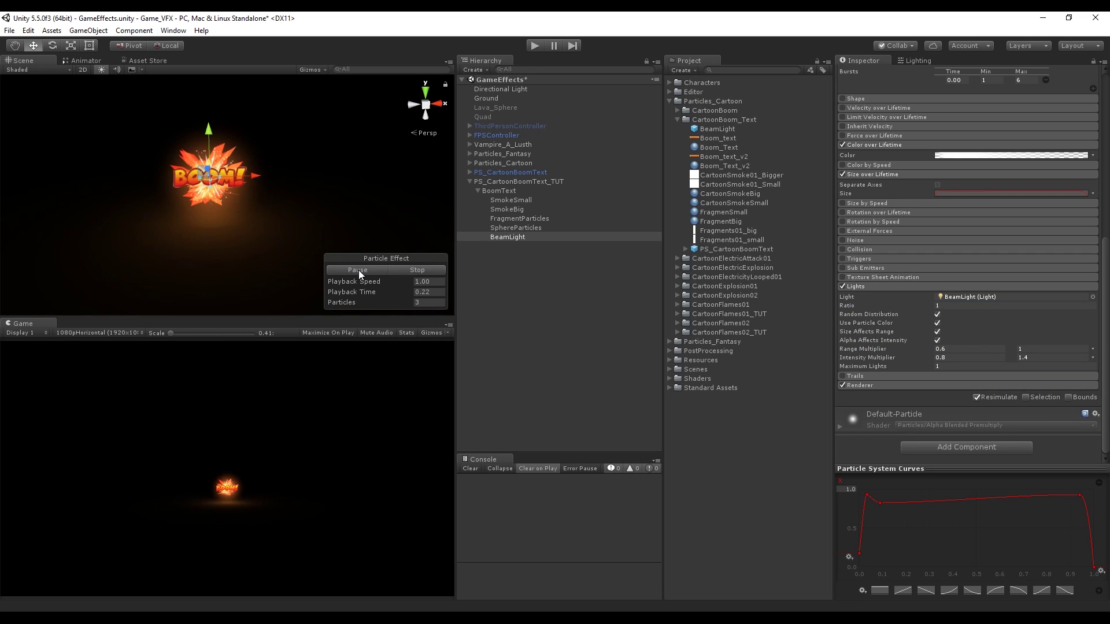
{"action": "left_click", "coordinate": [408, 270]}
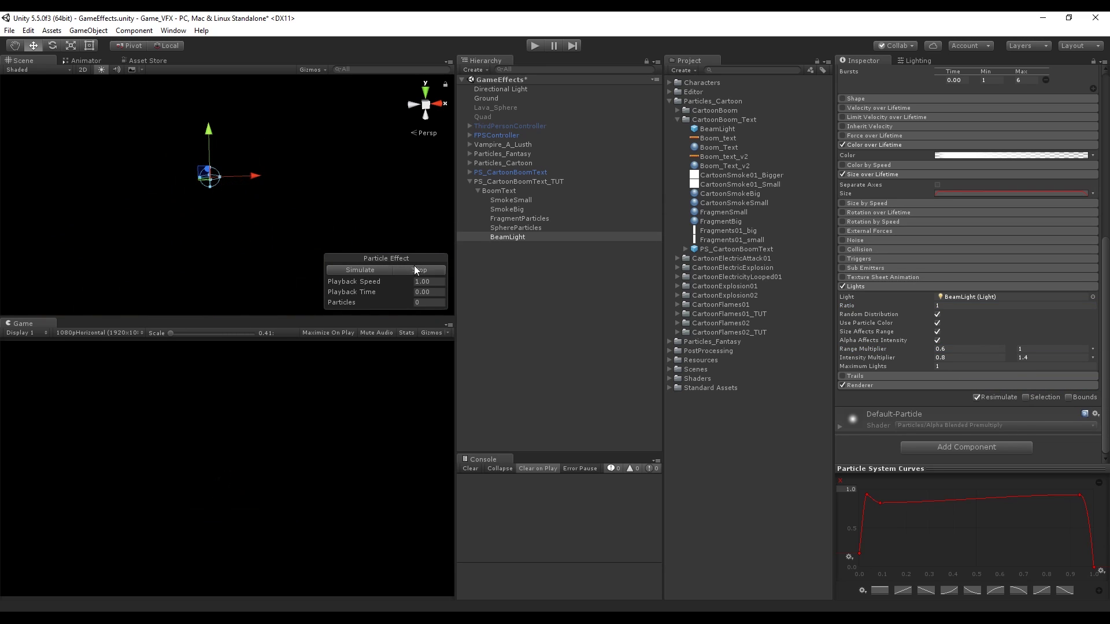
{"action": "left_click", "coordinate": [358, 270]}
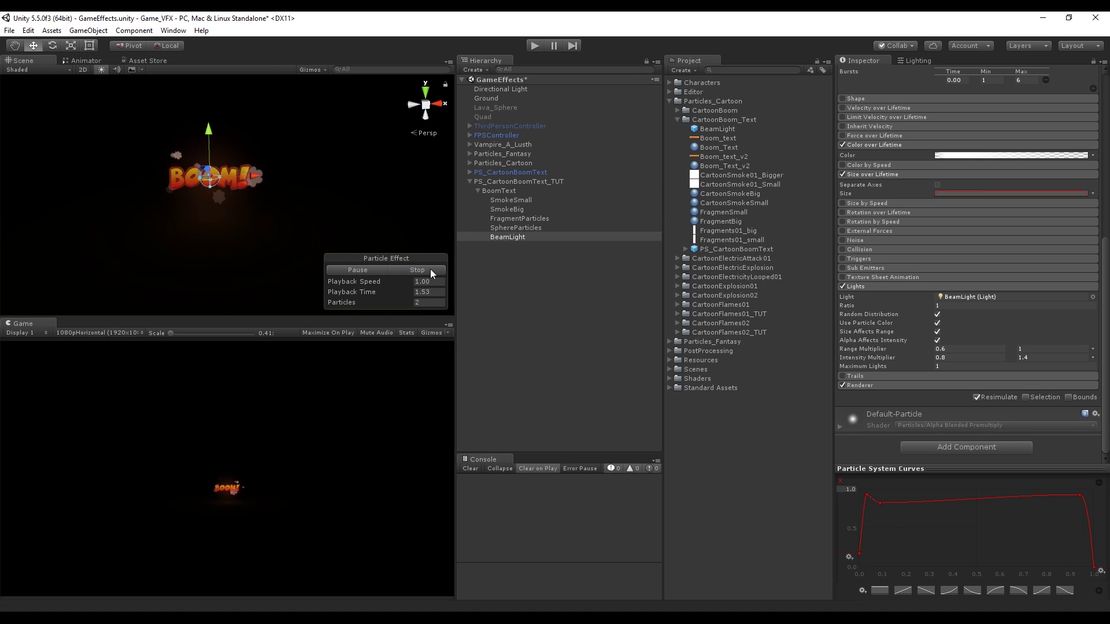
{"action": "left_click", "coordinate": [431, 268]}
{"action": "left_click", "coordinate": [361, 270]}
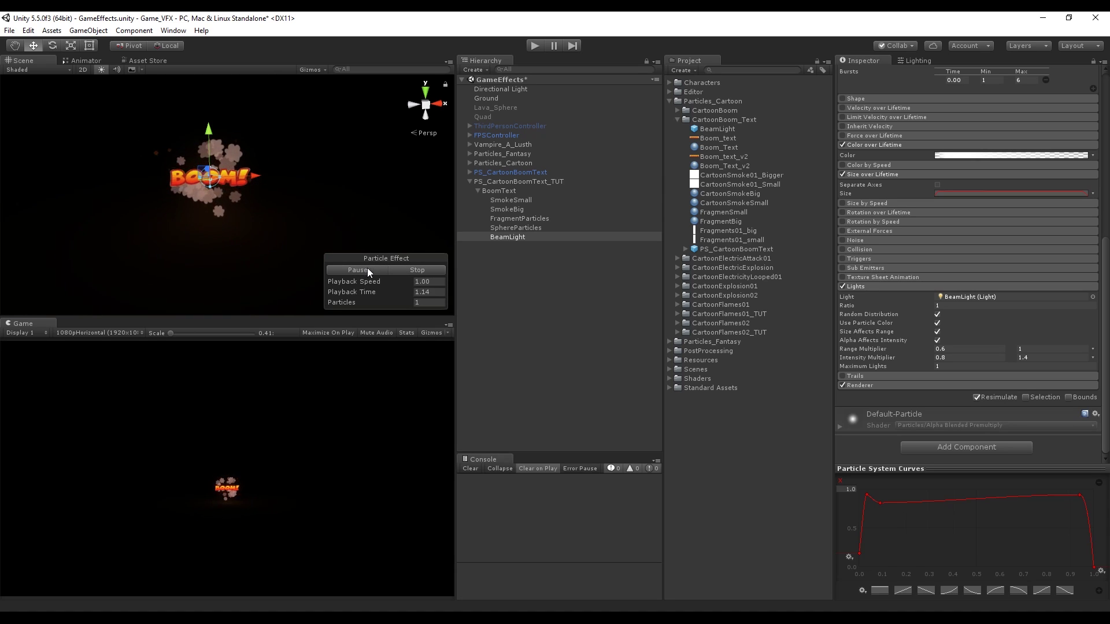
{"action": "left_click", "coordinate": [421, 269]}
{"action": "left_click", "coordinate": [373, 272]}
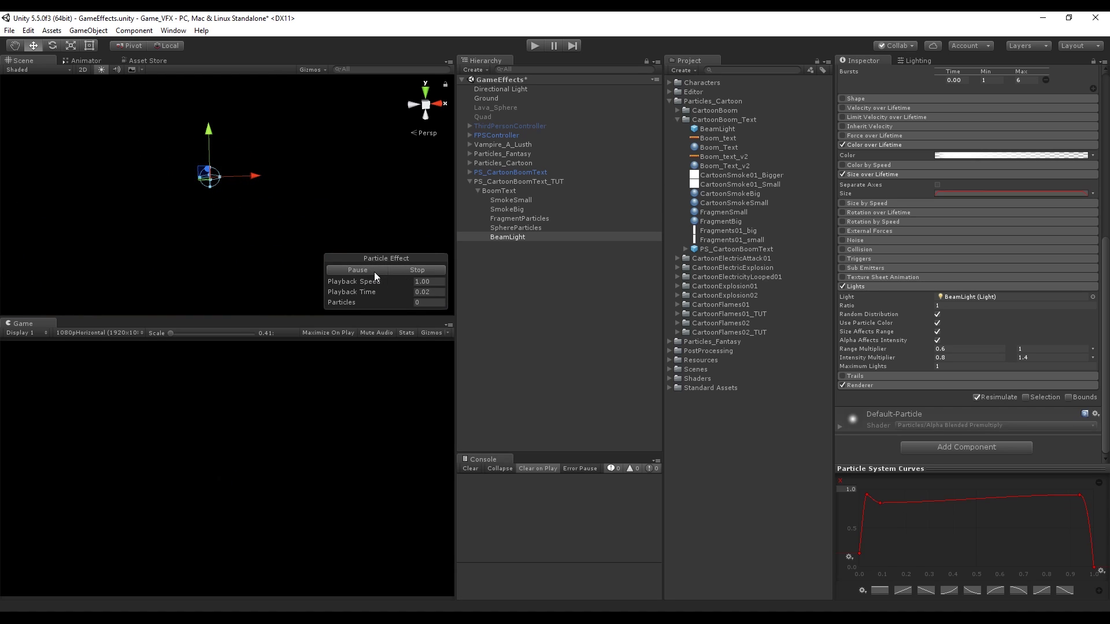
{"action": "left_click", "coordinate": [426, 269]}
- Save PS_CartoonBoomText_TUT as a prefab in the CartoonBoom_Text folder and run the scene in Play mode
{"action": "left_click_drag", "start_coordinate": [512, 181], "coordinate": [678, 137]}
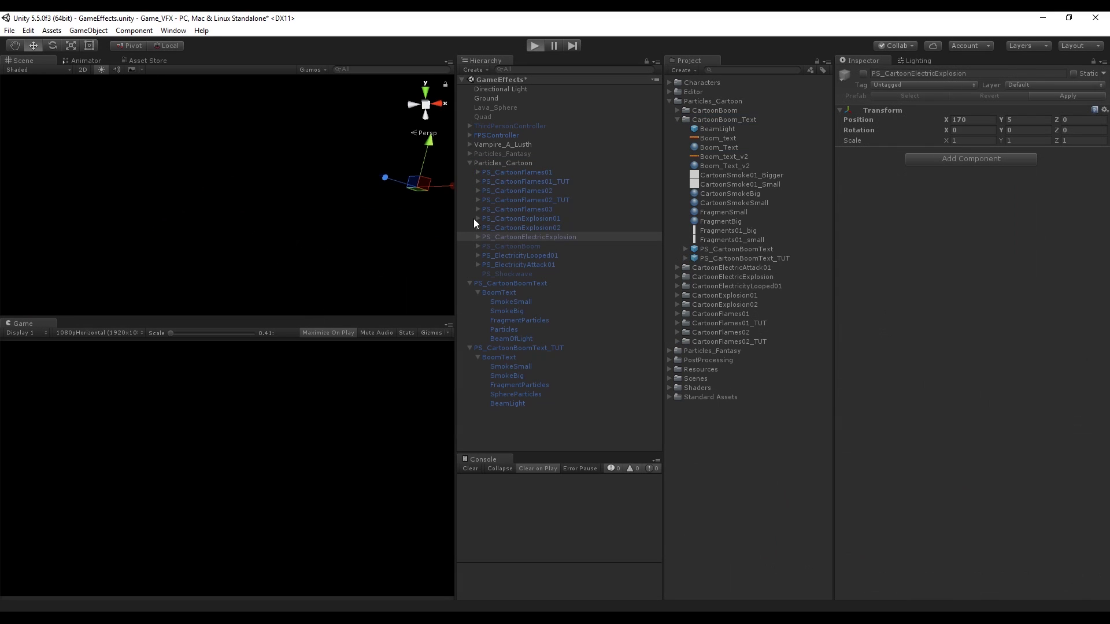
{"action": "key", "text": "ctrl+p"}
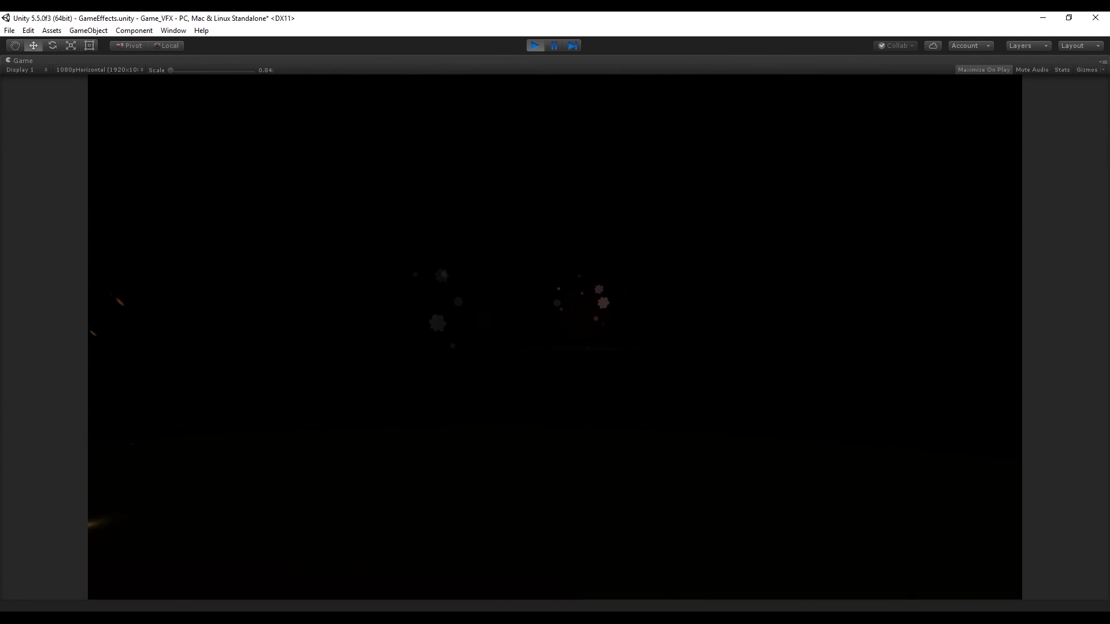